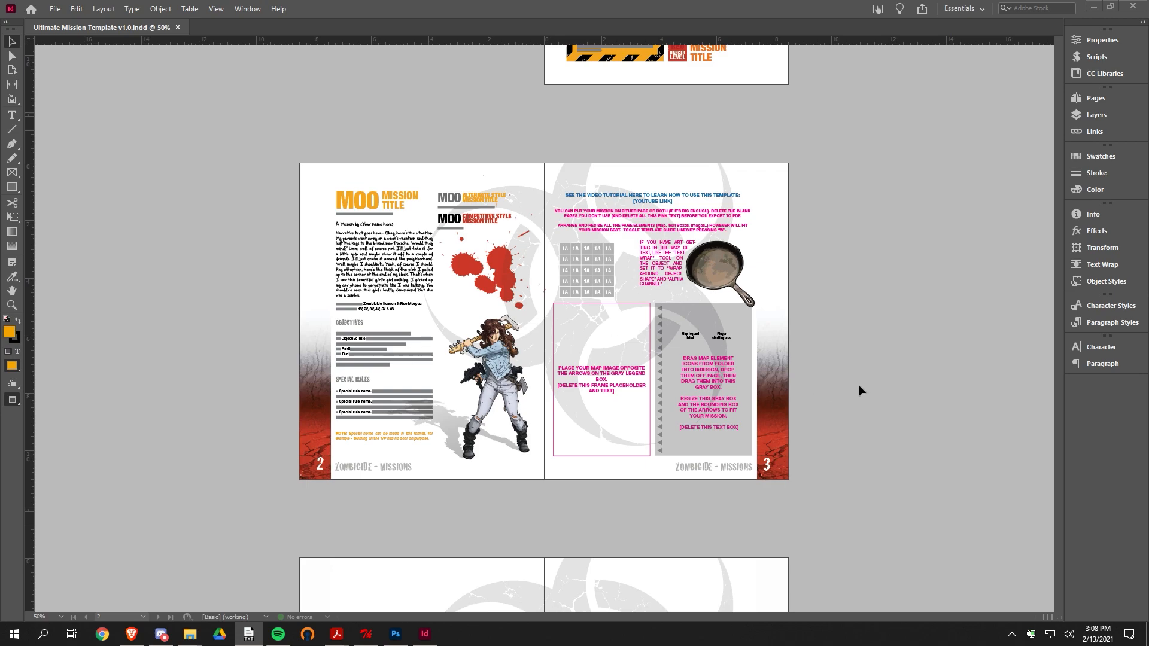
- Look over the template's campaign title page, the mission spread on pages 2–3 and the blank spread on pages 4–5
scroll(836, 372, up, 5)
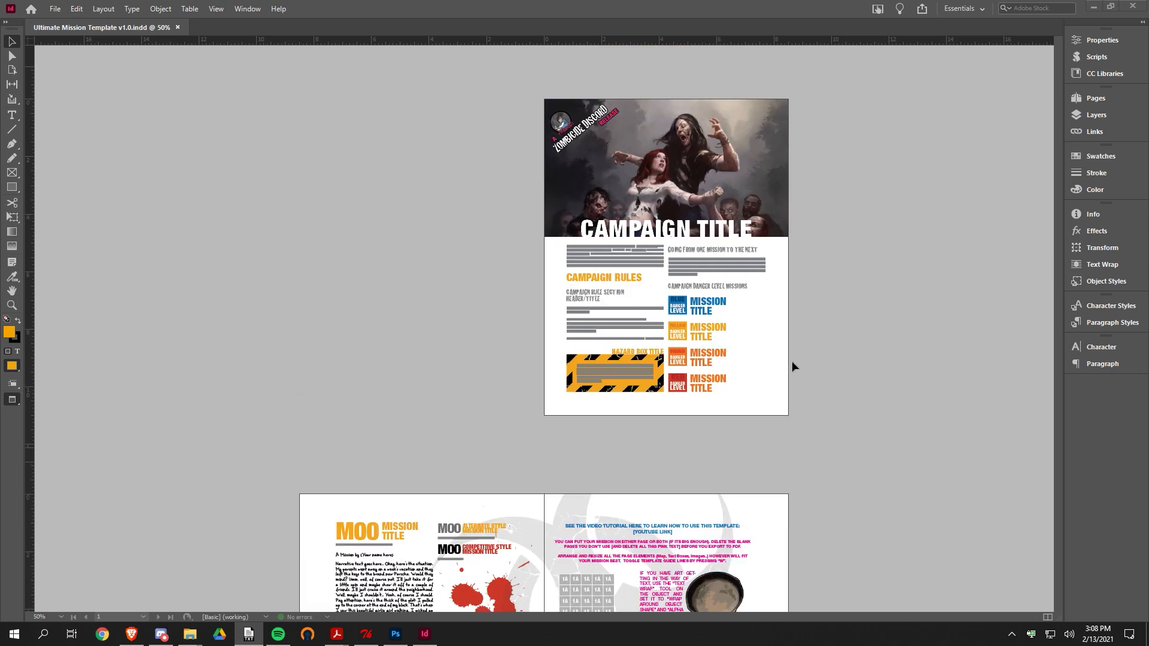
scroll(883, 375, down, 5)
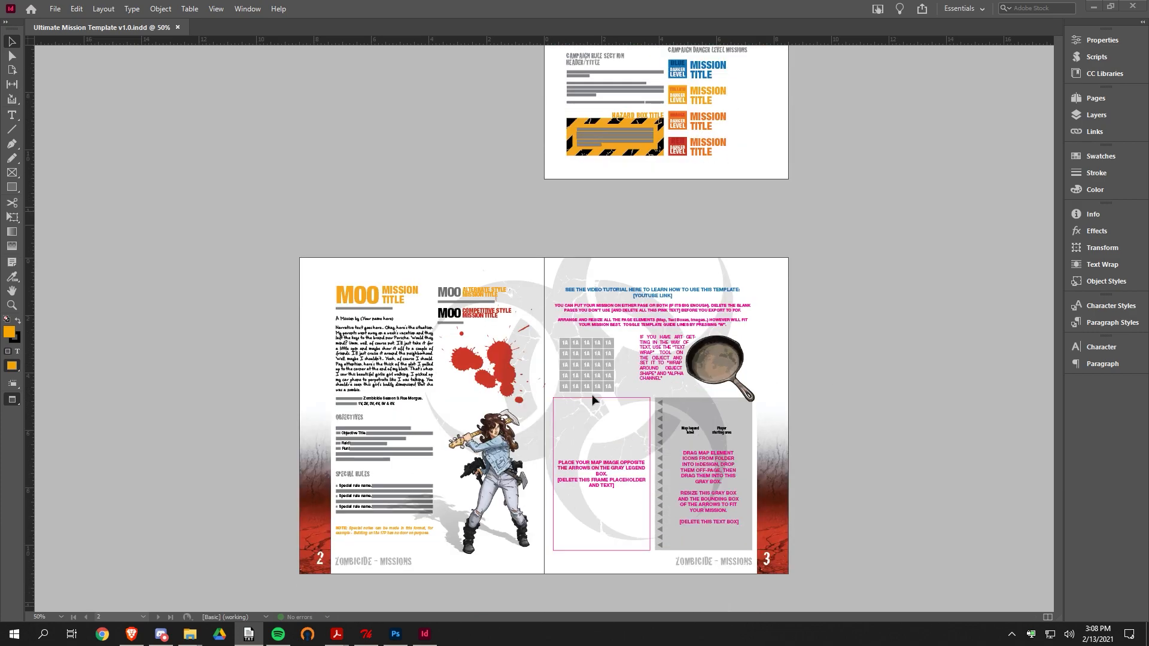
scroll(824, 393, down, 2)
scroll(819, 395, down, 7)
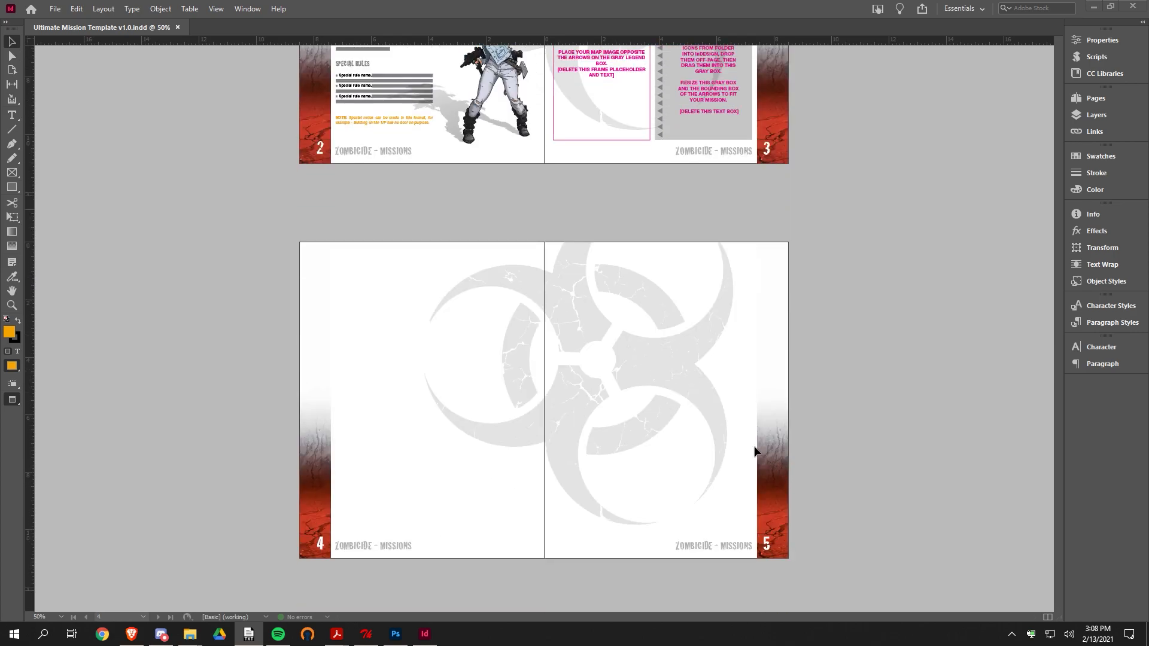
scroll(731, 438, up, 5)
scroll(833, 442, up, 2)
scroll(833, 442, down, 6)
scroll(831, 440, up, 6)
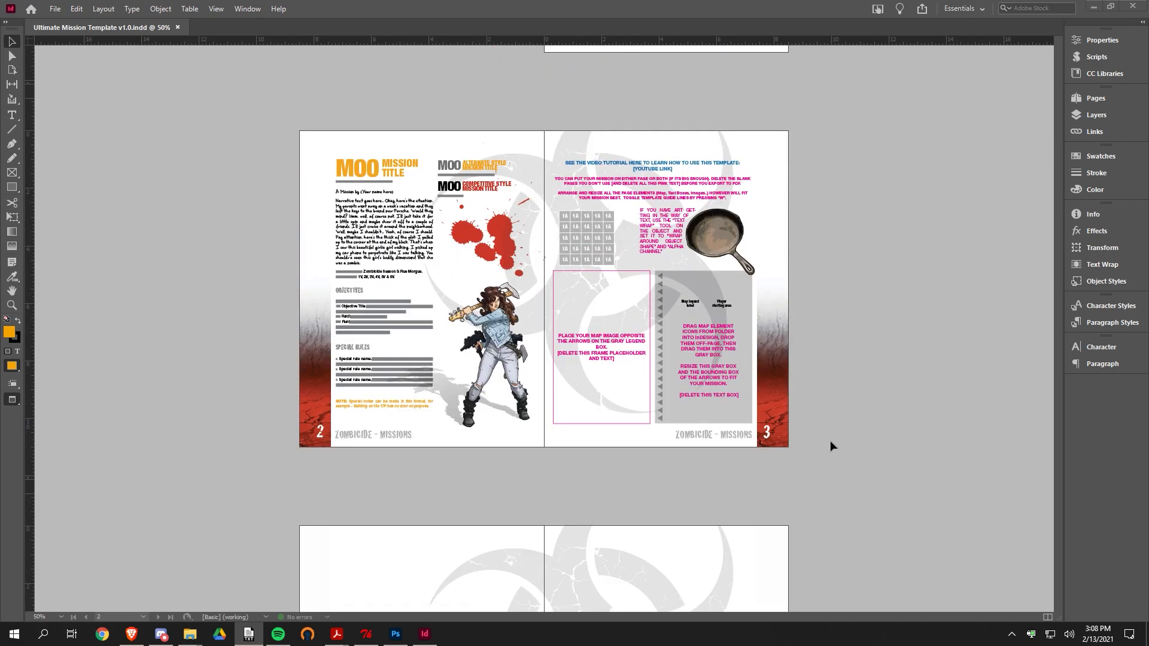
scroll(809, 477, down, 5)
scroll(820, 459, up, 5)
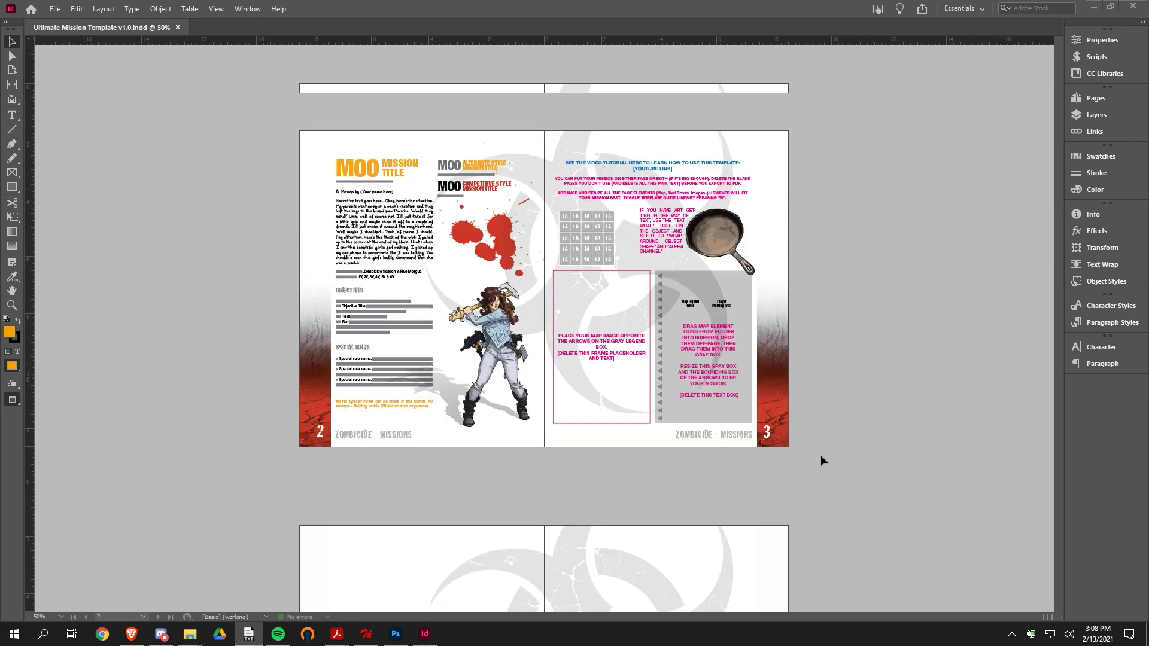
- Switch to File Explorer and inspect the .indd, .idml, .pdf and lock files in the Ultimate Mission Template v1.0 folder
key(alt+Tab)
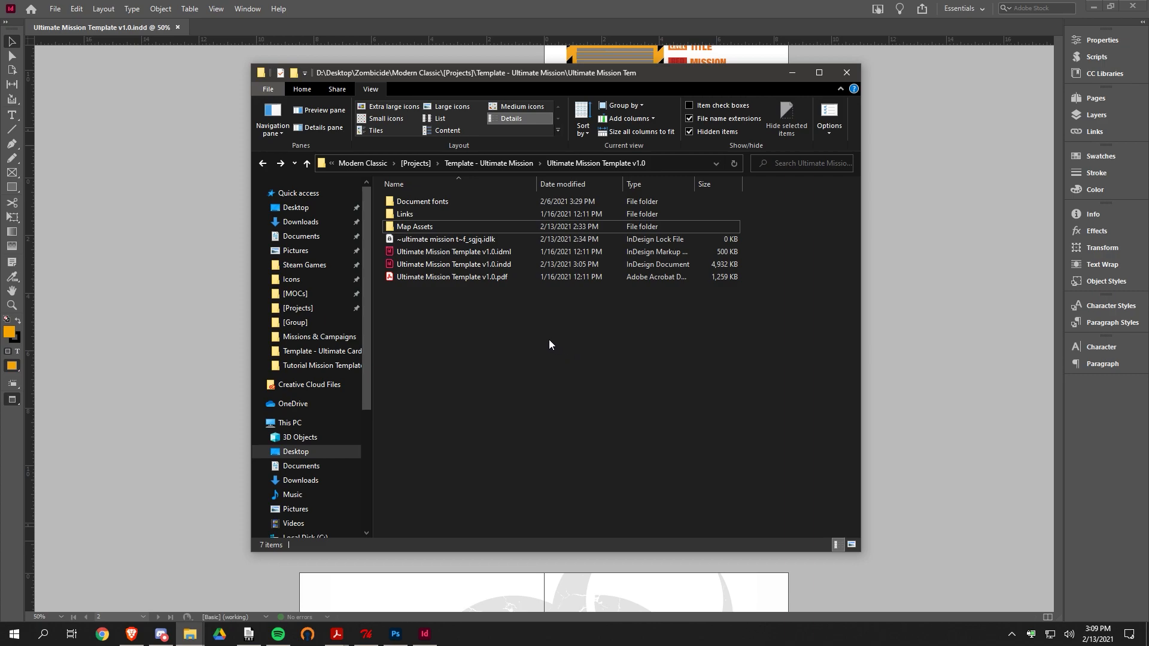
click(456, 264)
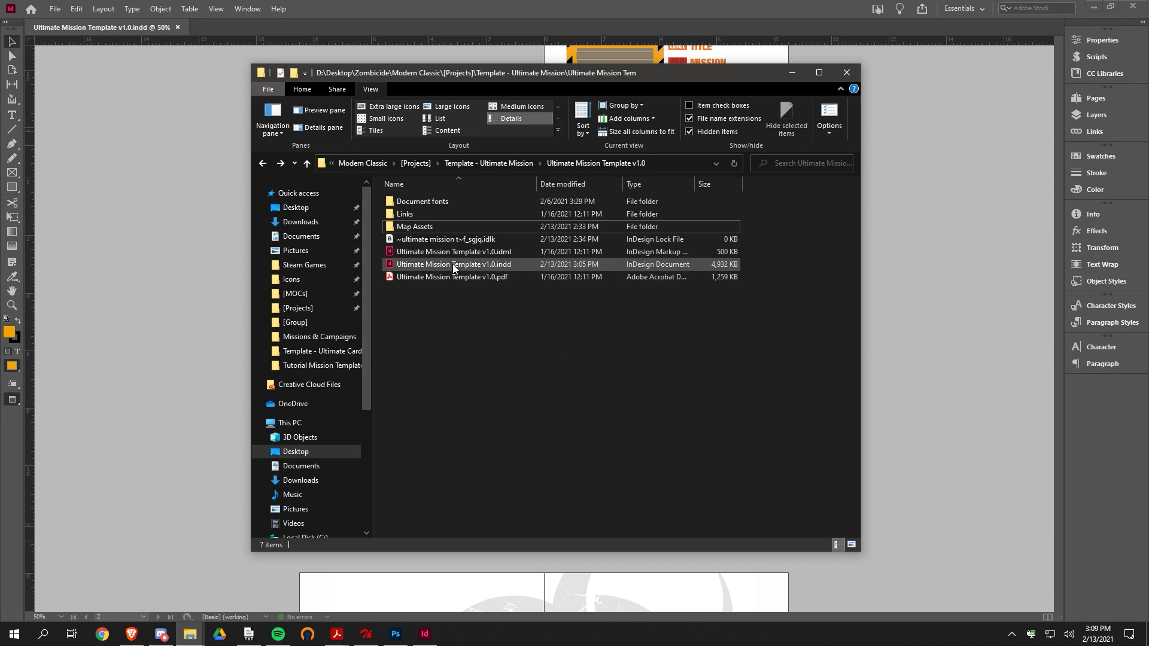
ctrl+click(500, 253)
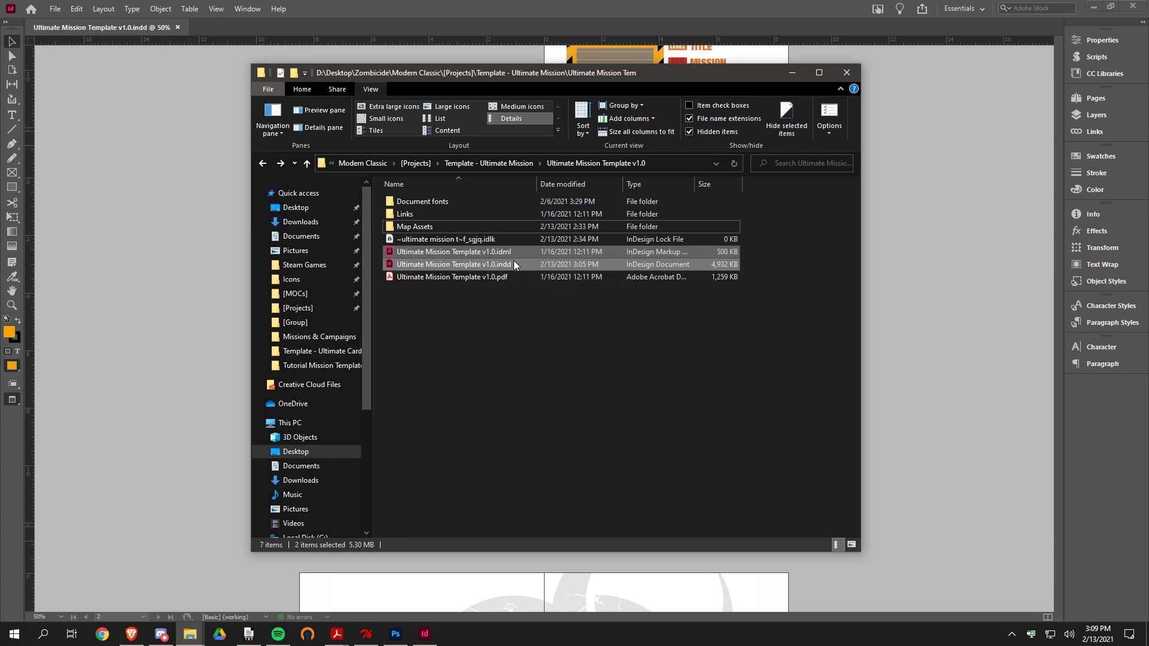
click(513, 260)
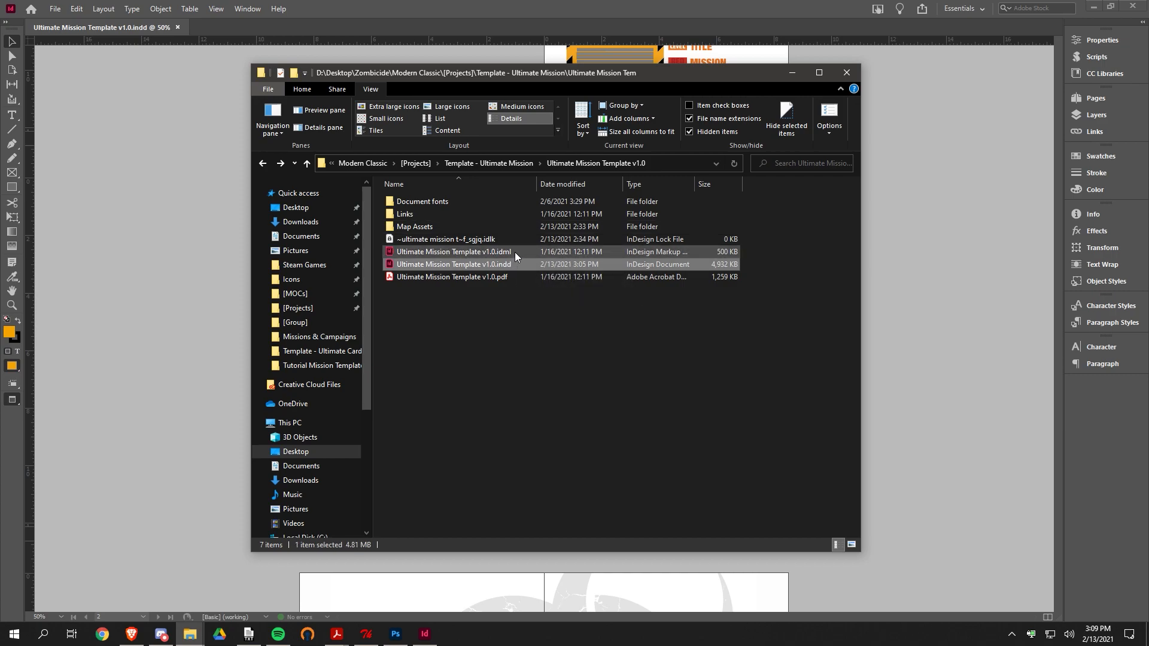
click(515, 253)
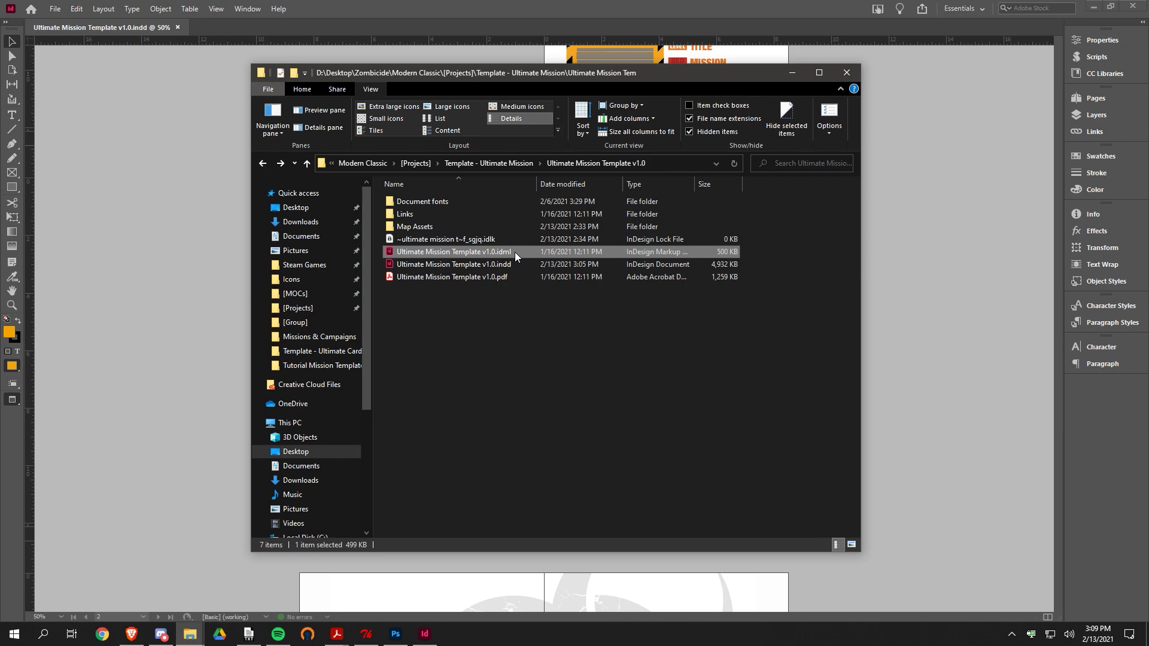
click(508, 264)
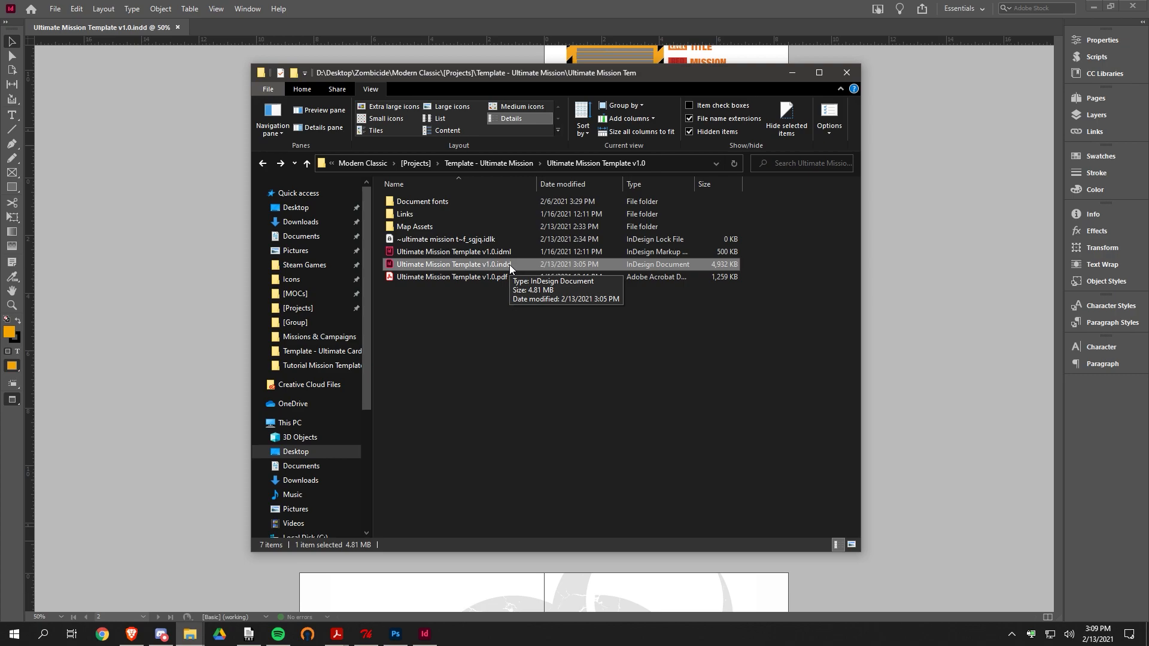
click(504, 252)
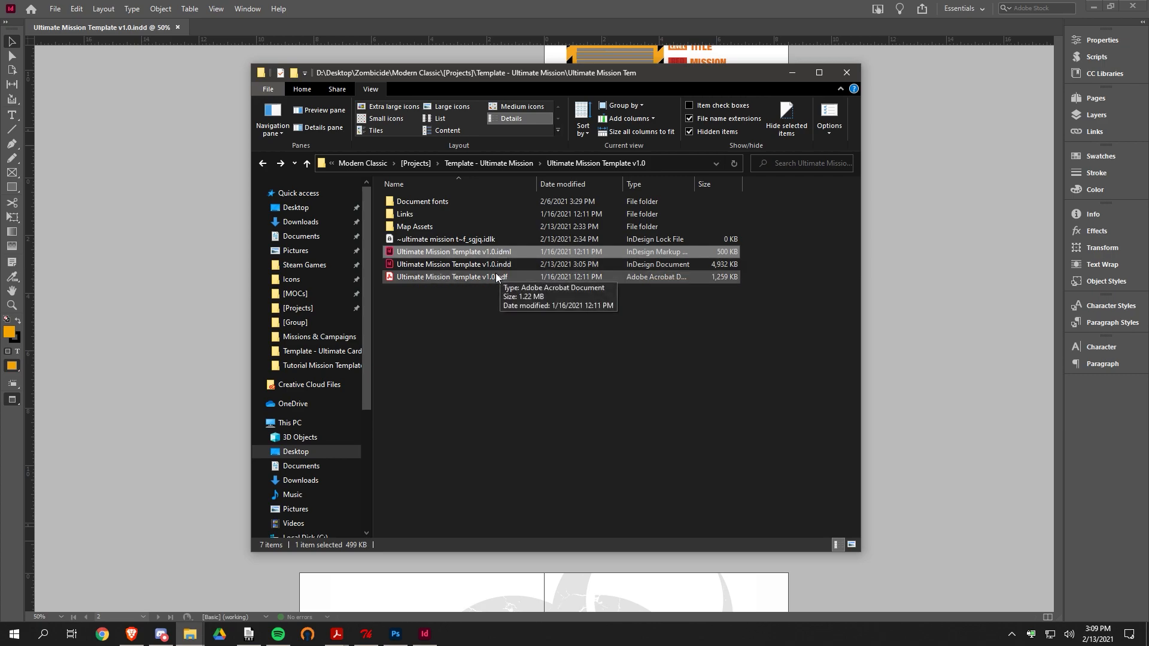
click(496, 276)
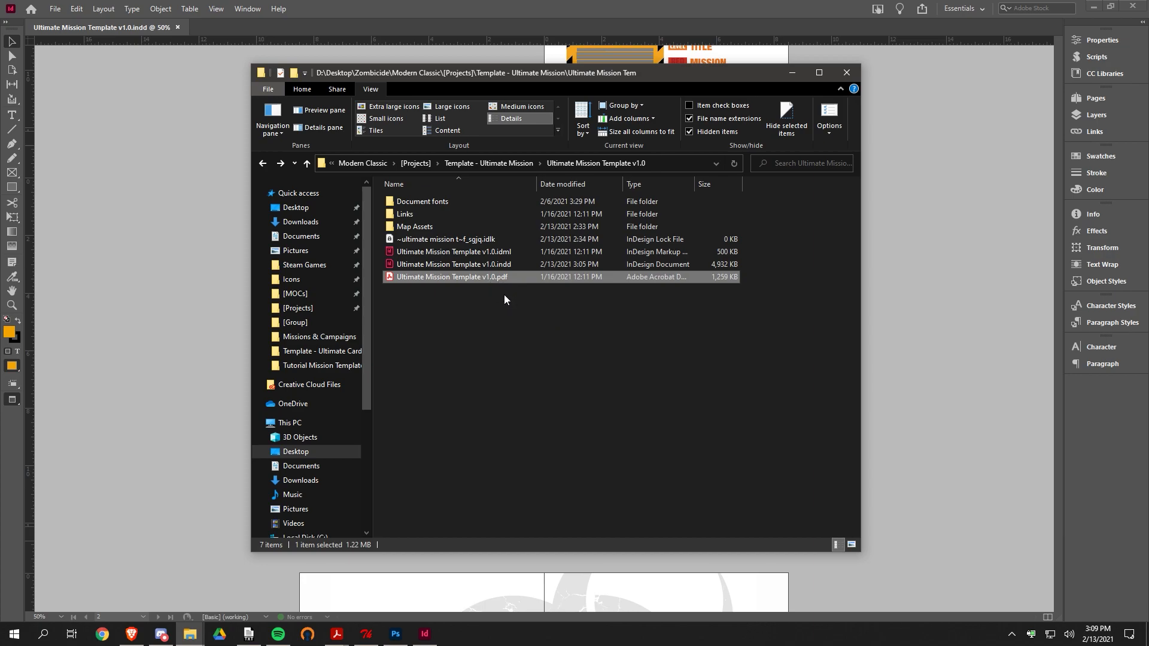
click(462, 239)
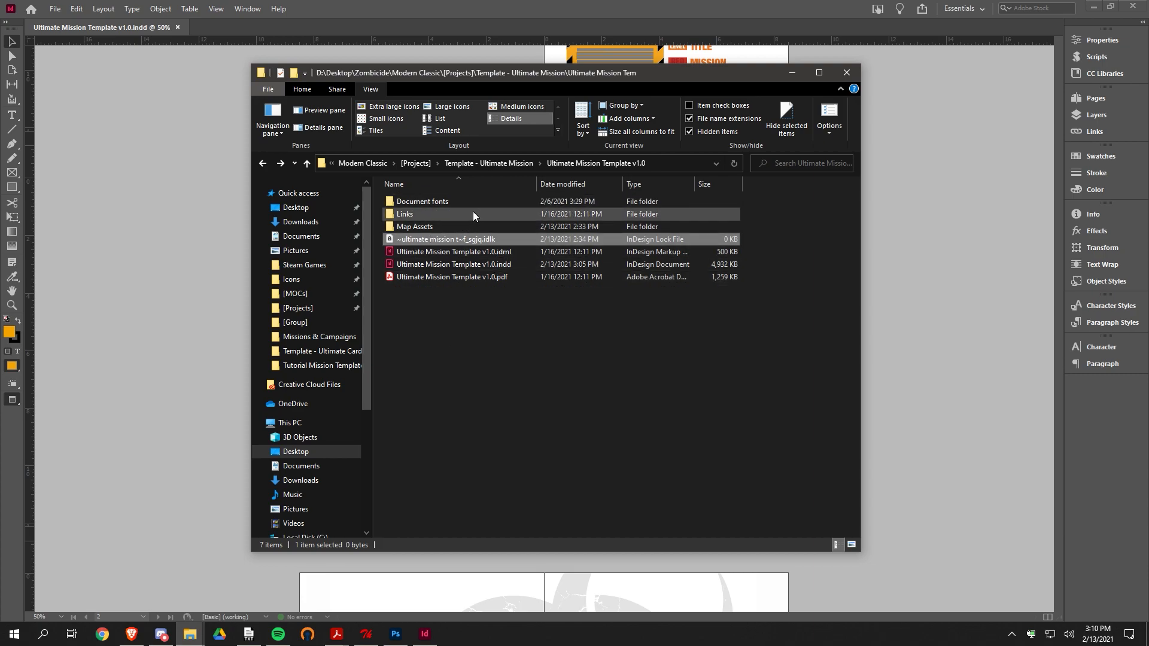
- Check the Document fonts folder, view the images inside the Links folder, and return to the template folder
click(448, 203)
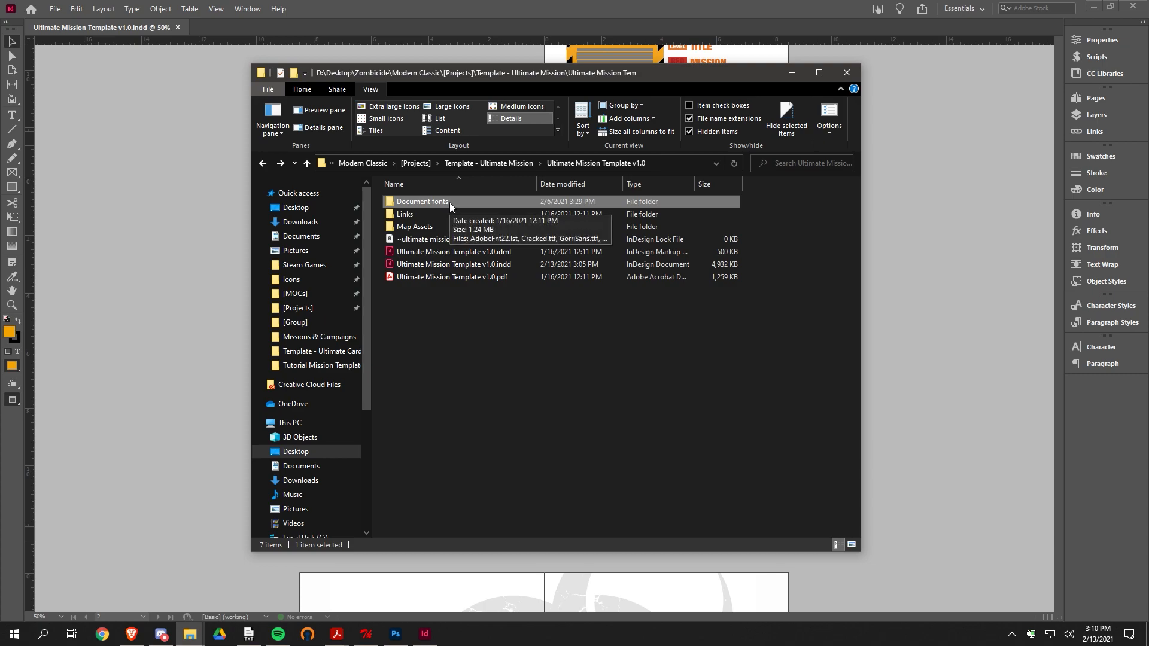
click(413, 216)
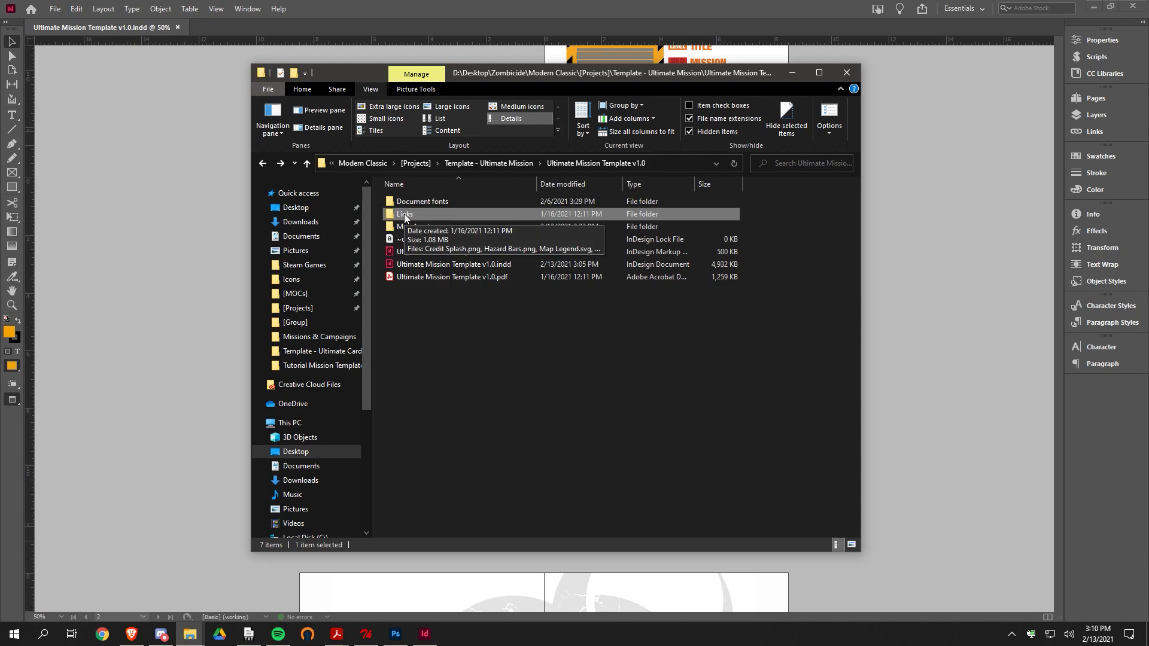
double_click(404, 216)
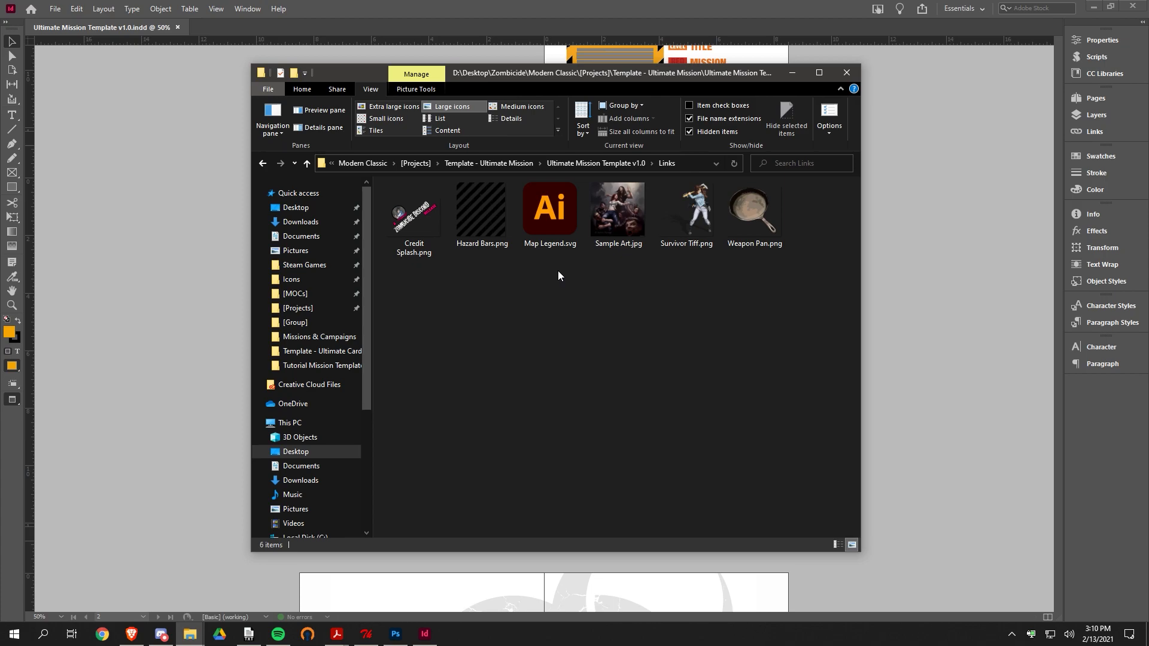
key(alt+Left)
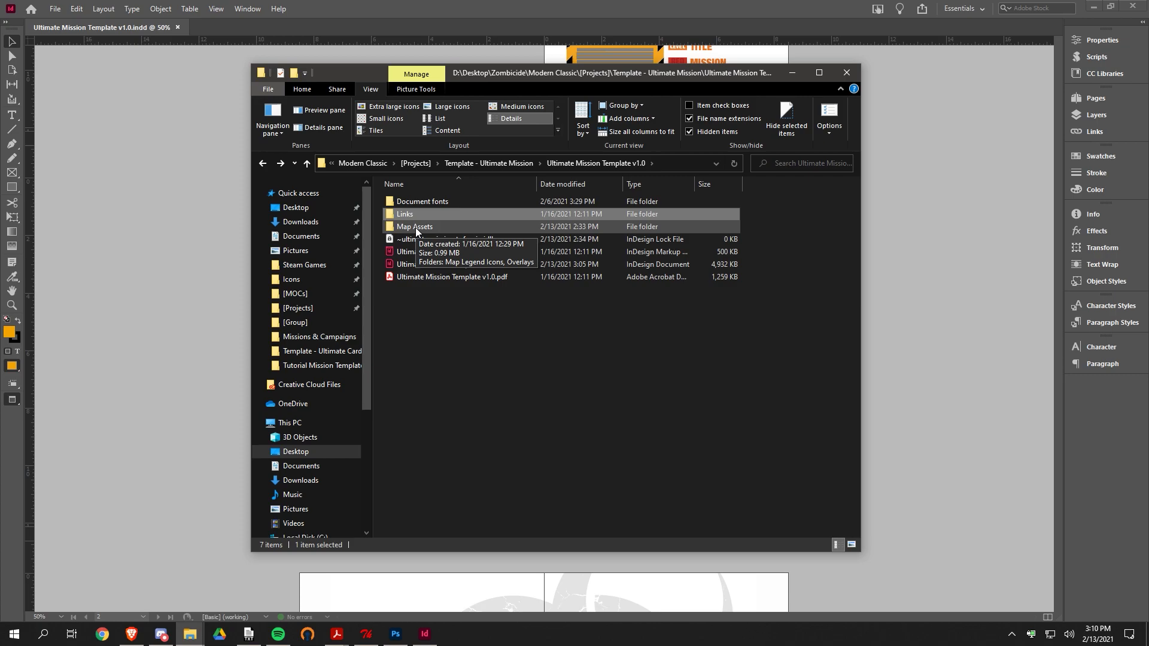
- Open Map Legend Icons inside Map Assets and look through its Doors, Special Zones and Tents folders
double_click(415, 227)
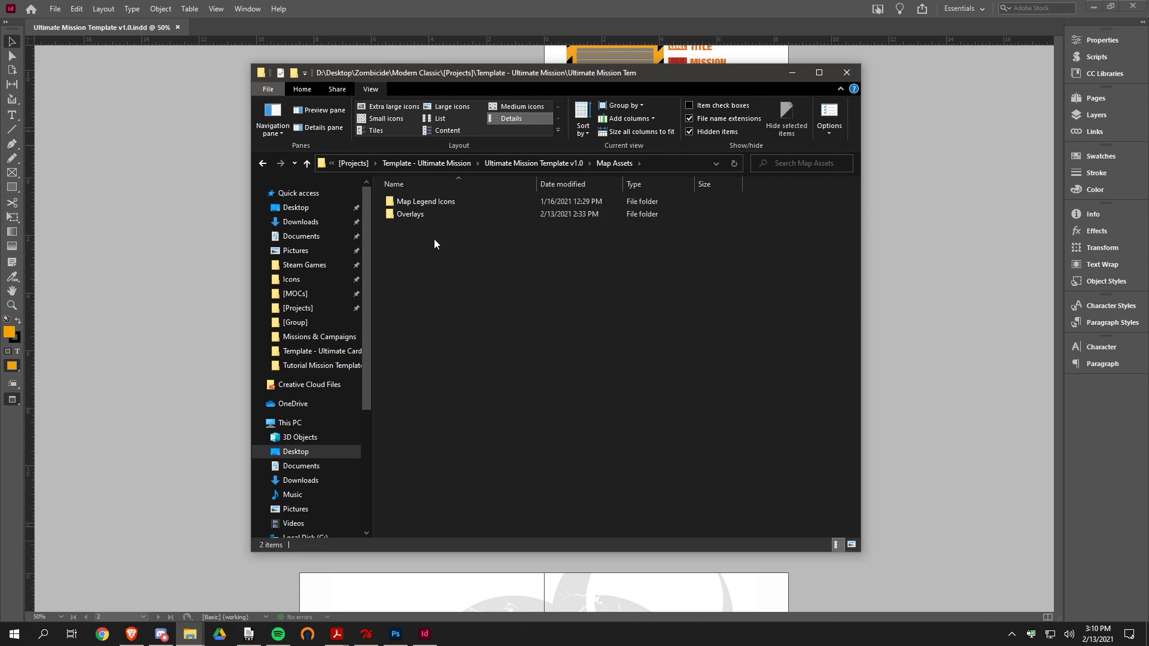
double_click(427, 204)
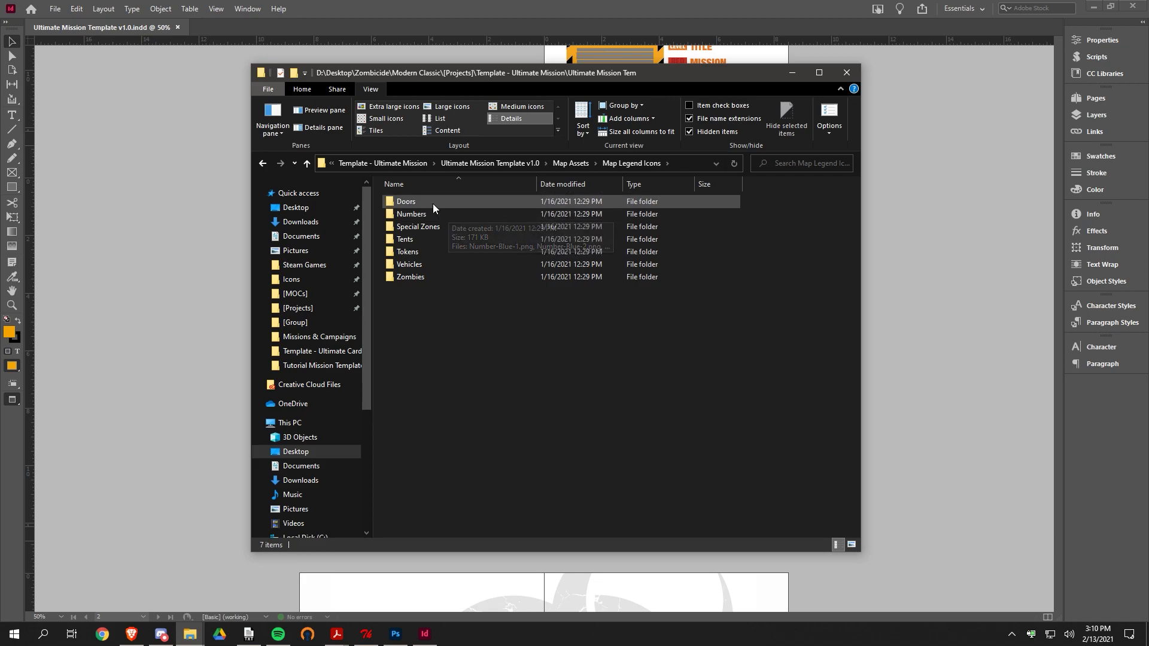
double_click(434, 203)
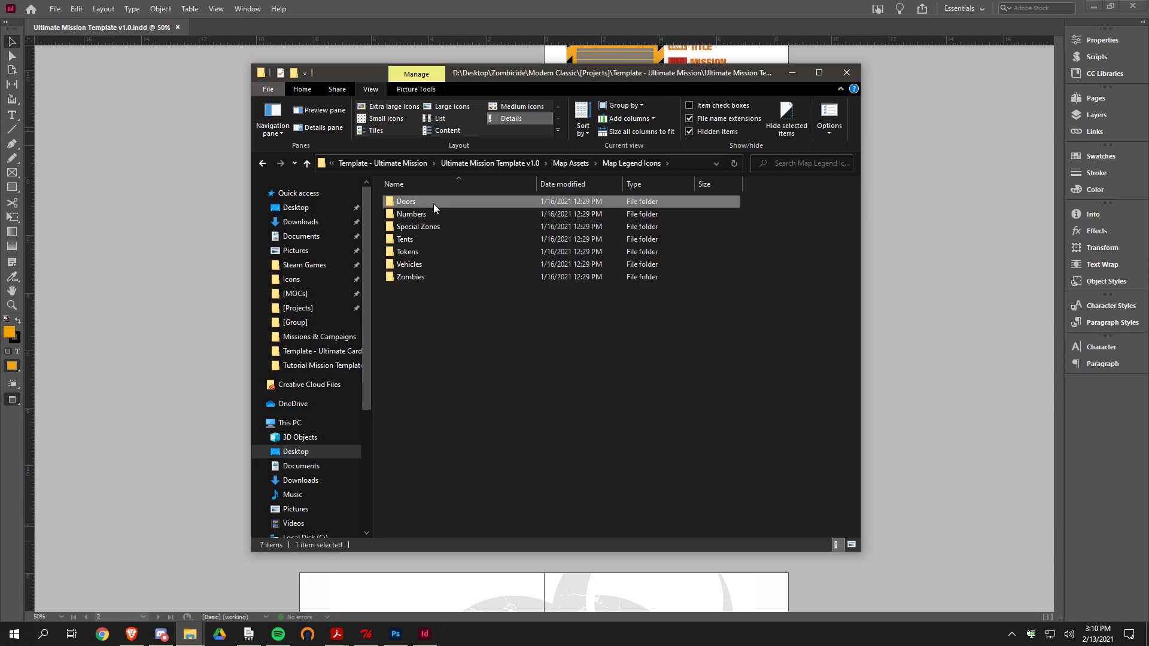
key(alt+Left)
click(423, 226)
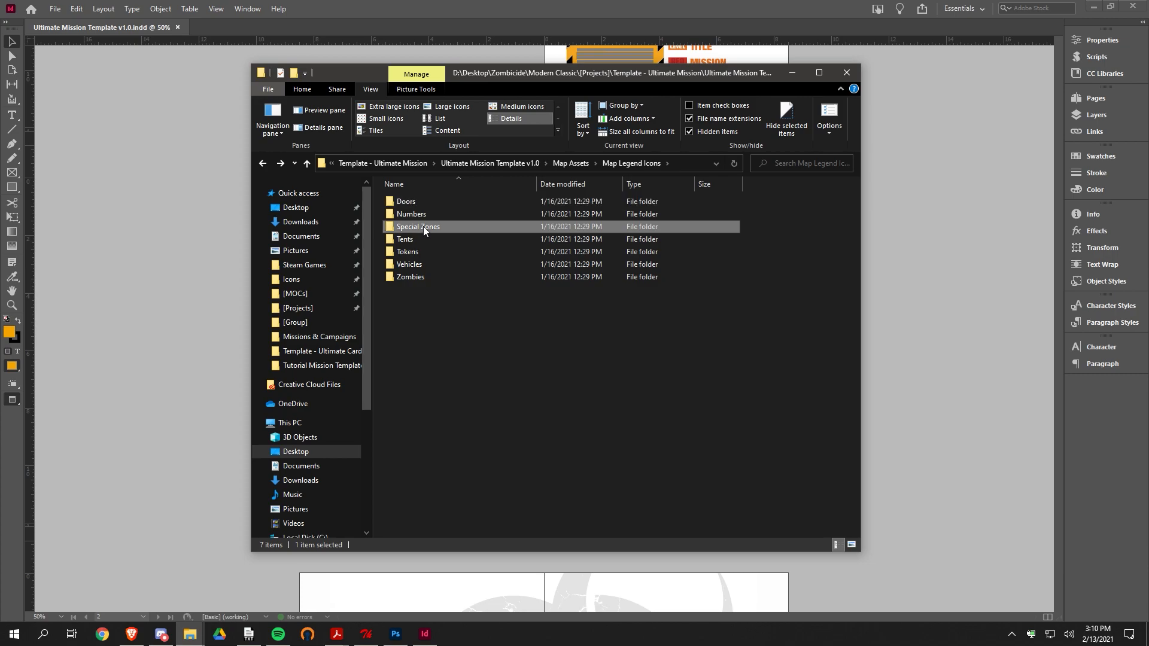
click(419, 238)
double_click(419, 238)
key(alt+Left)
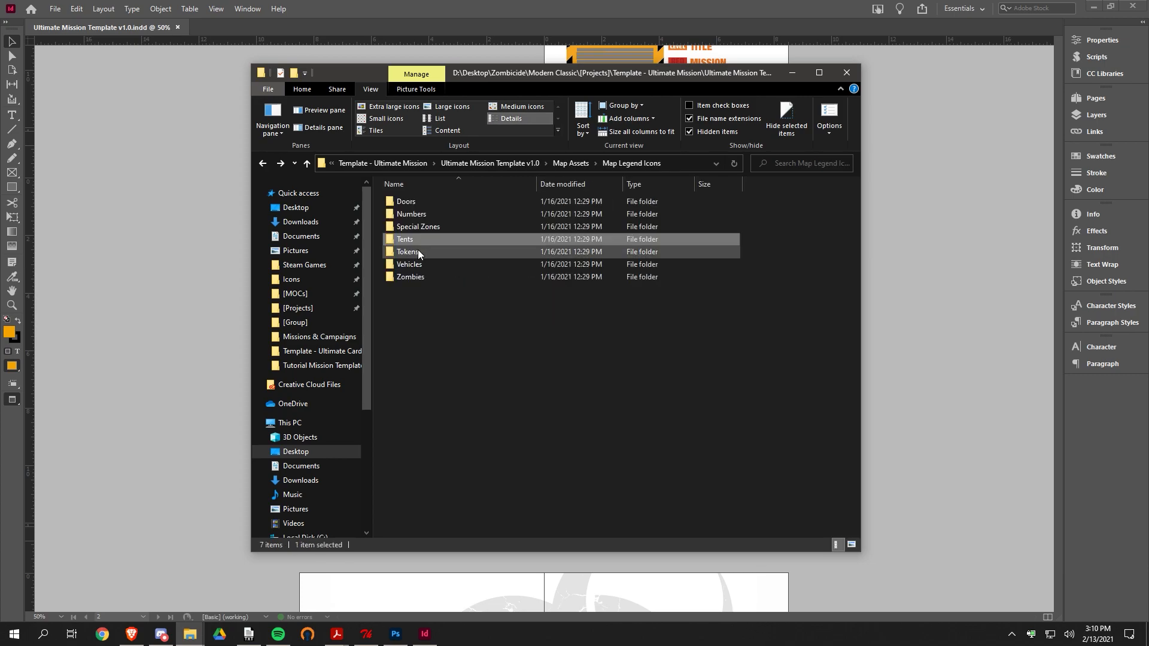
- View the icons in the Tokens and Zombies folders and return to the Map Legend Icons folder
double_click(420, 251)
scroll(571, 287, down, 3)
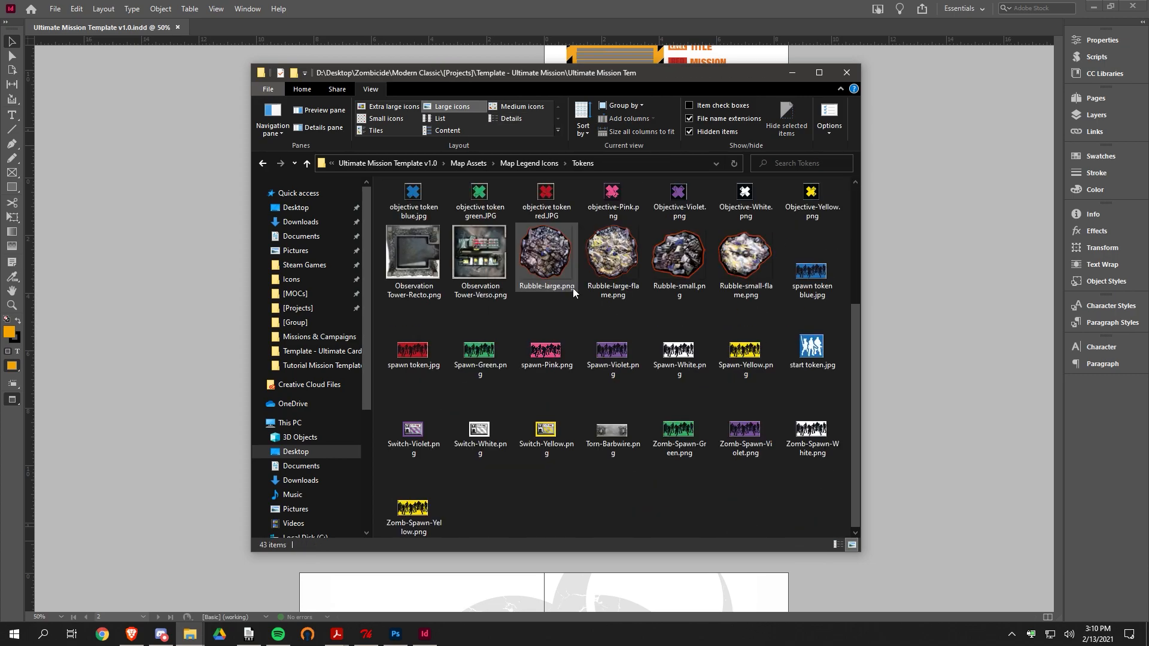
key(alt+Left)
double_click(411, 276)
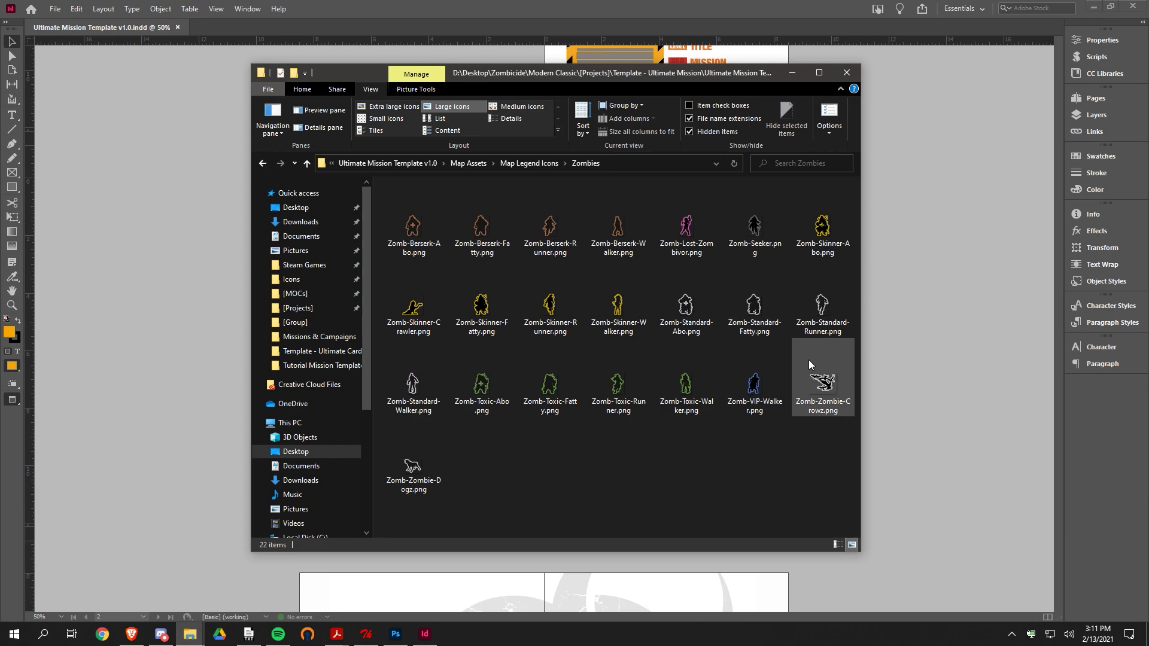
key(alt+Left)
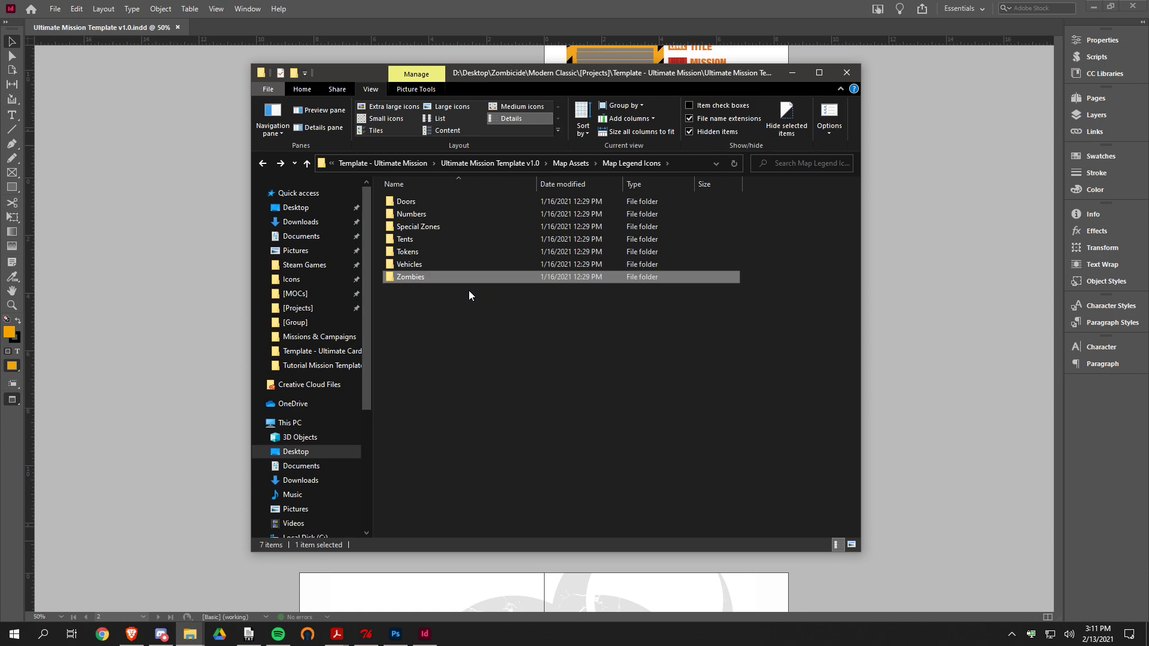
- Go back to Map Assets, check the Overlays folder, and return to the main template folder
key(alt+Left)
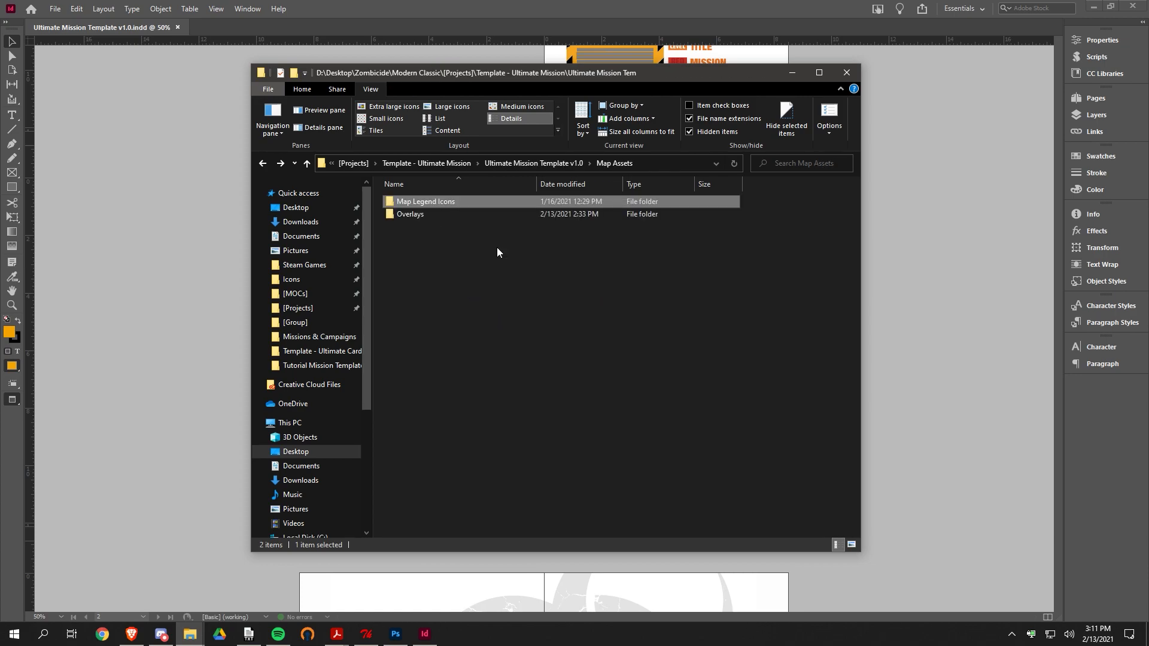
click(415, 214)
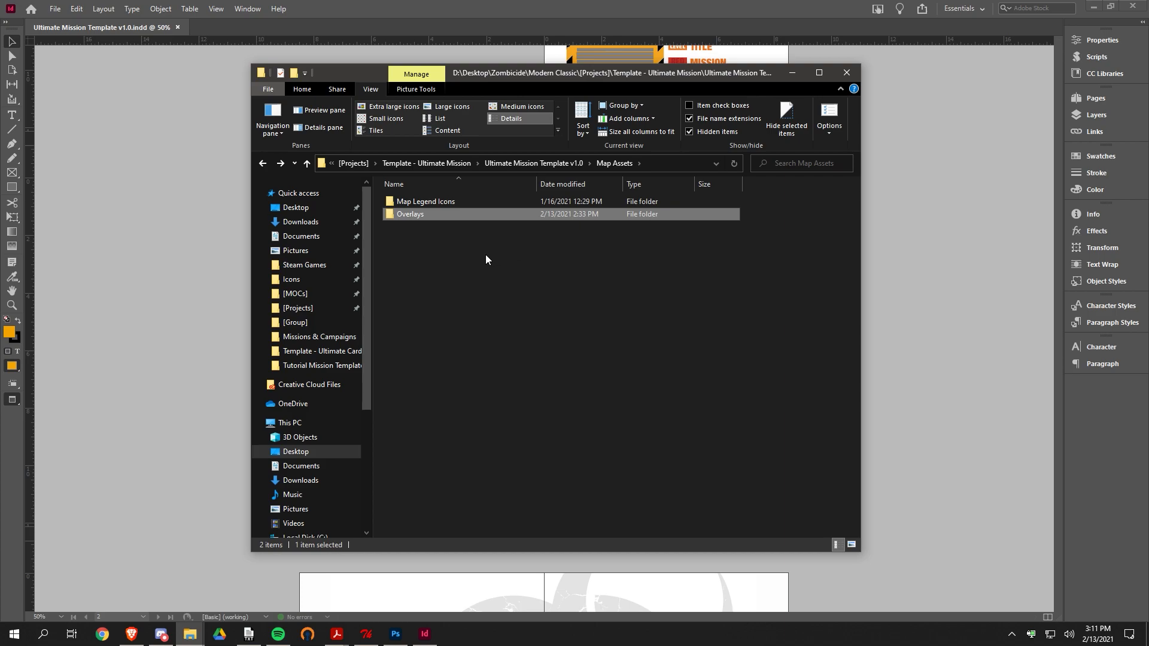
key(alt+Left)
- Move the File Explorer window off the document so the mission spread is uncovered, leaving the artwork deselected
drag(641, 74, 38, 87)
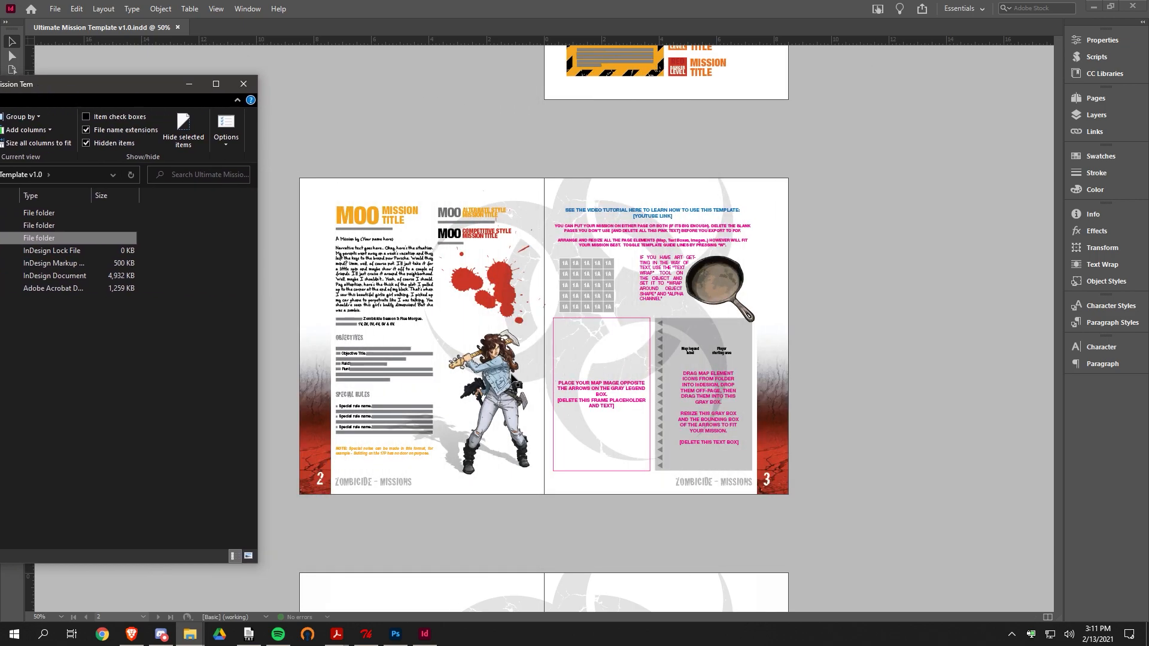
click(514, 381)
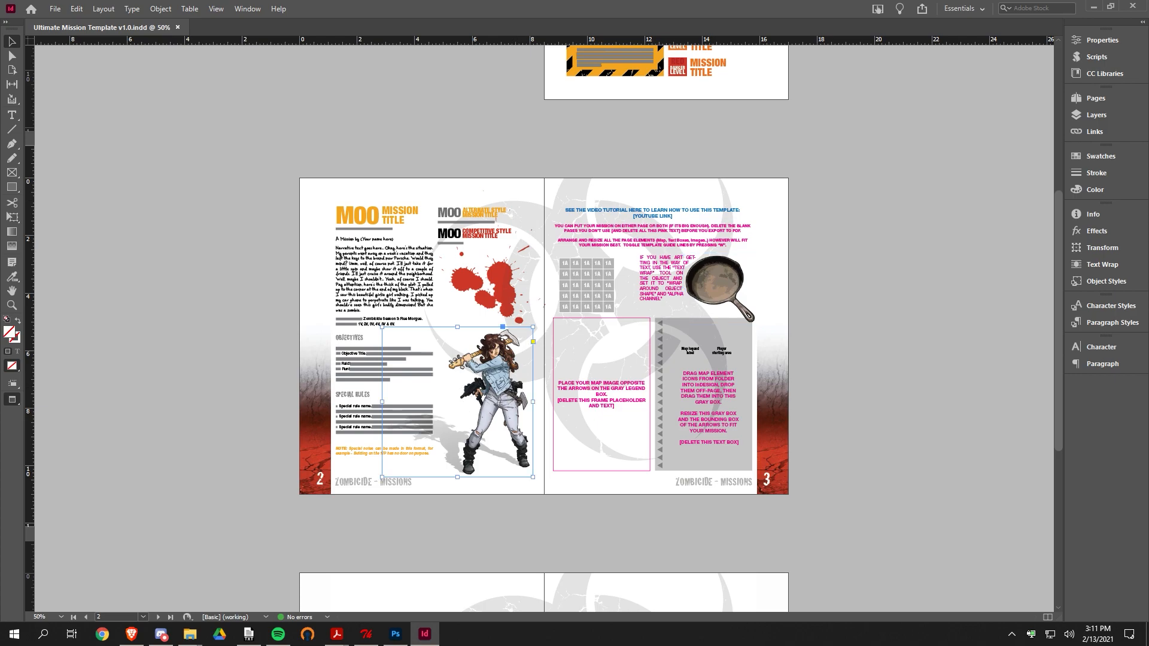
drag(0, 83, 0, 82)
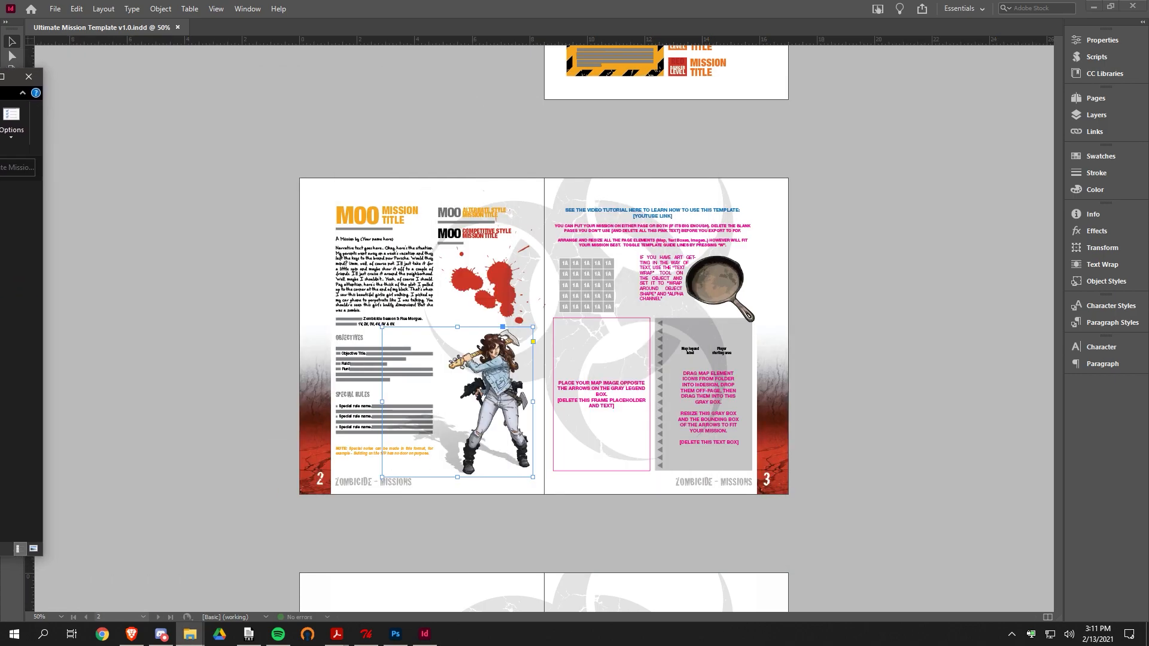
click(336, 129)
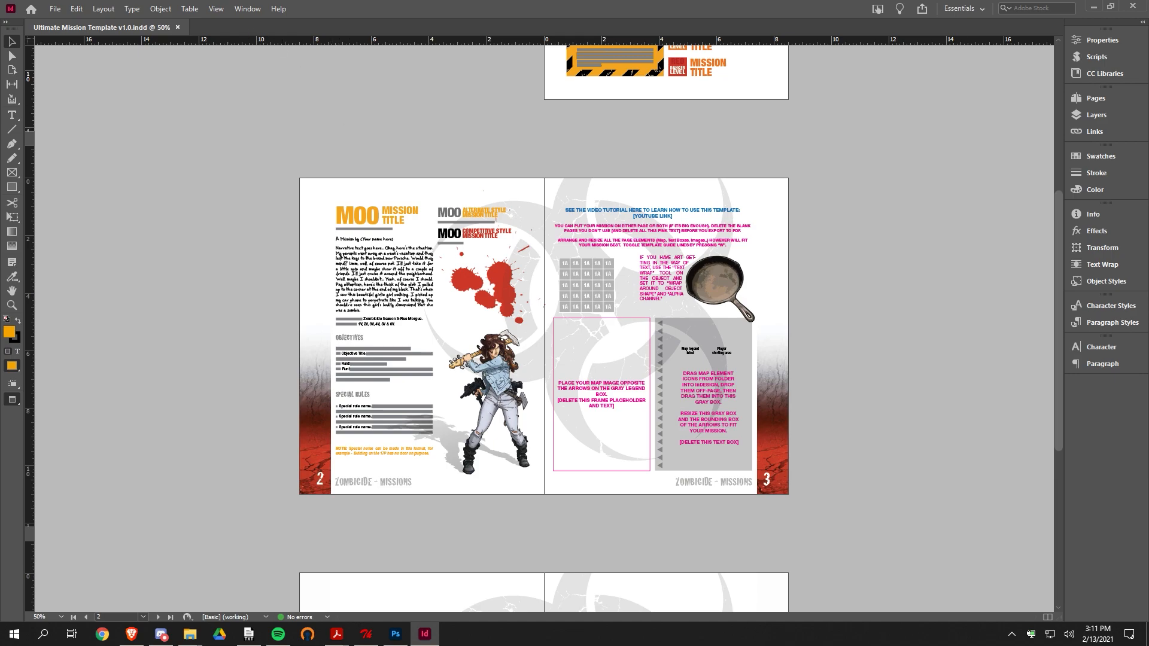
key(alt+Tab)
drag(0, 76, 0, 54)
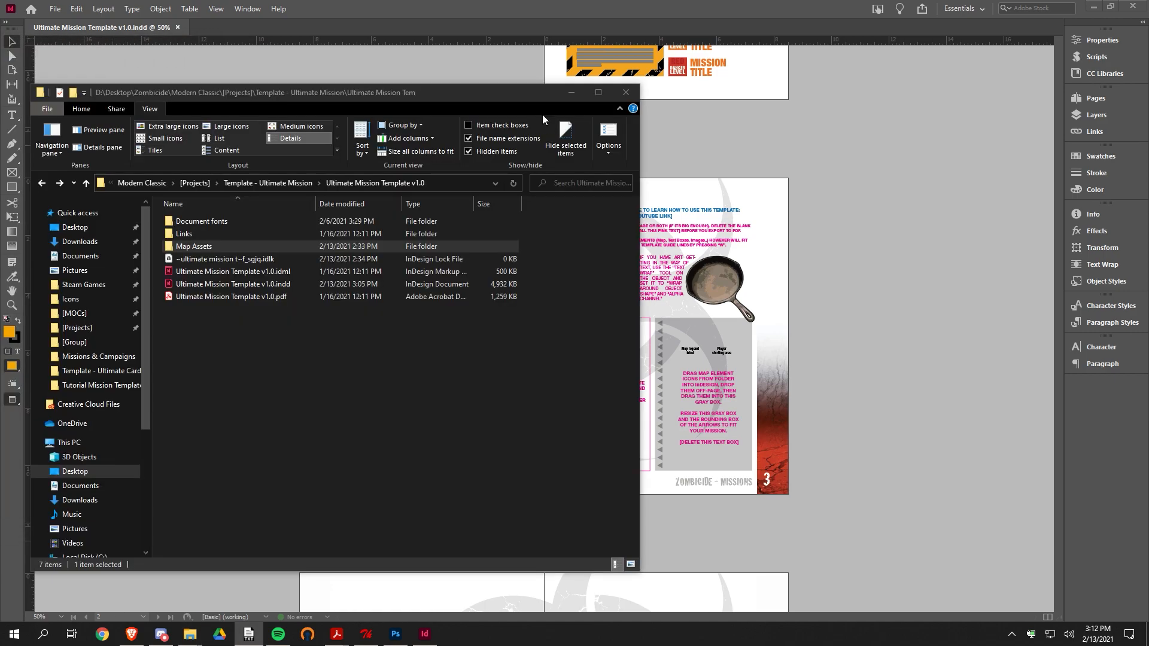
drag(525, 94, 0, 81)
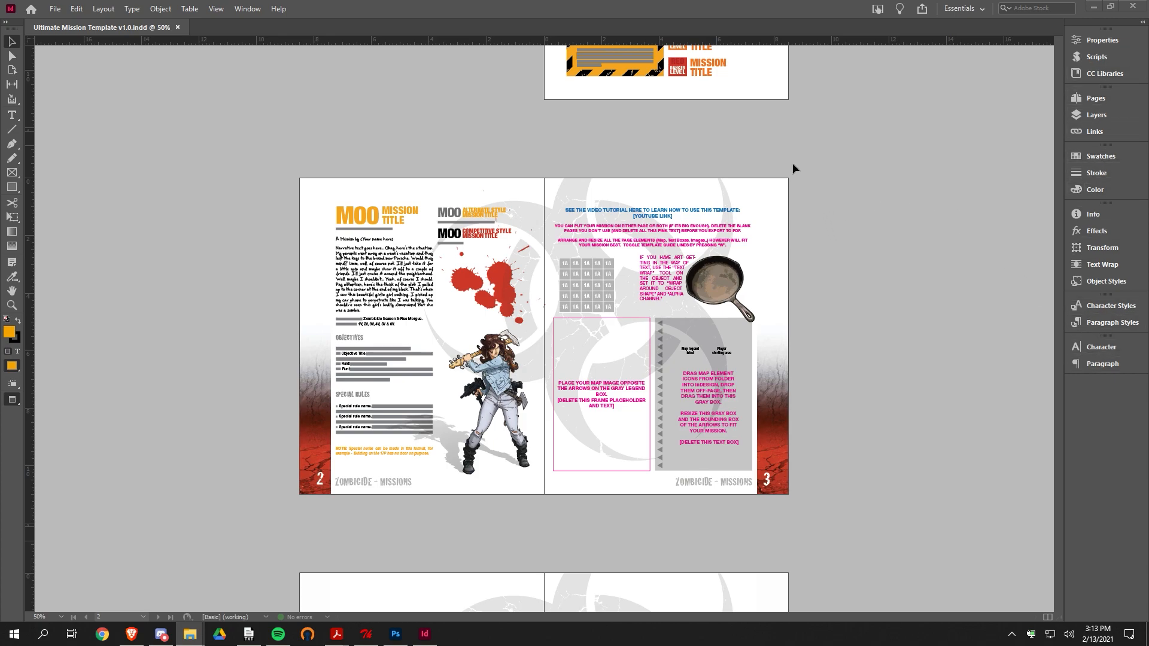
- Add the PDF Comments panel to the panel dock below Paragraph and close it again
click(246, 9)
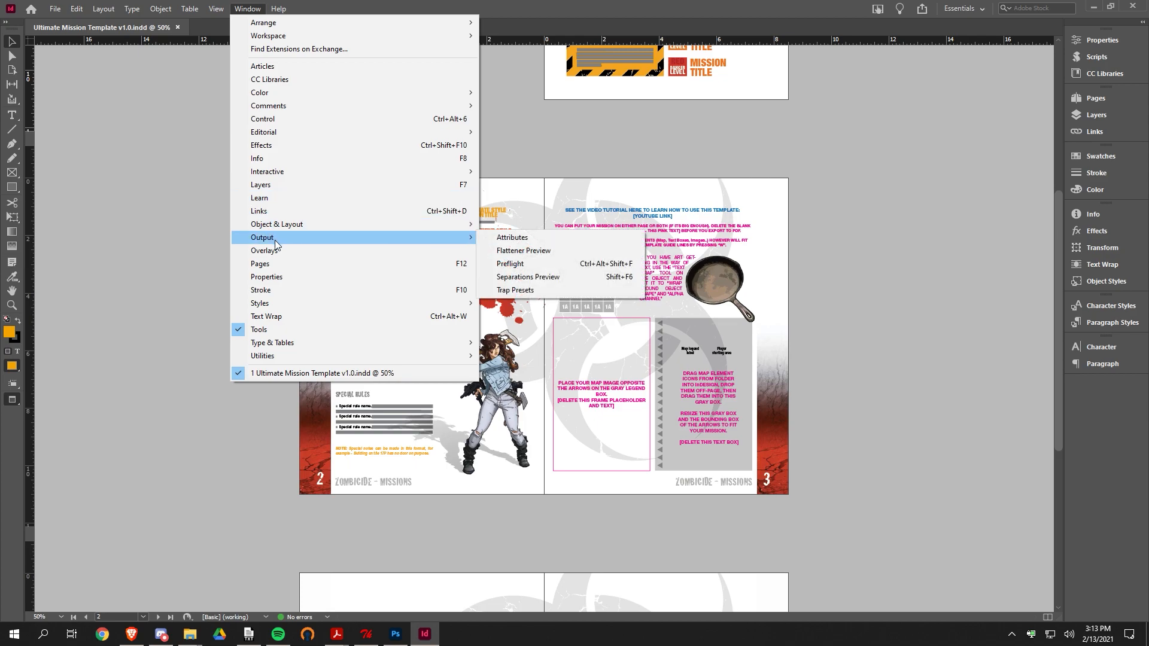
mouse_move(283, 112)
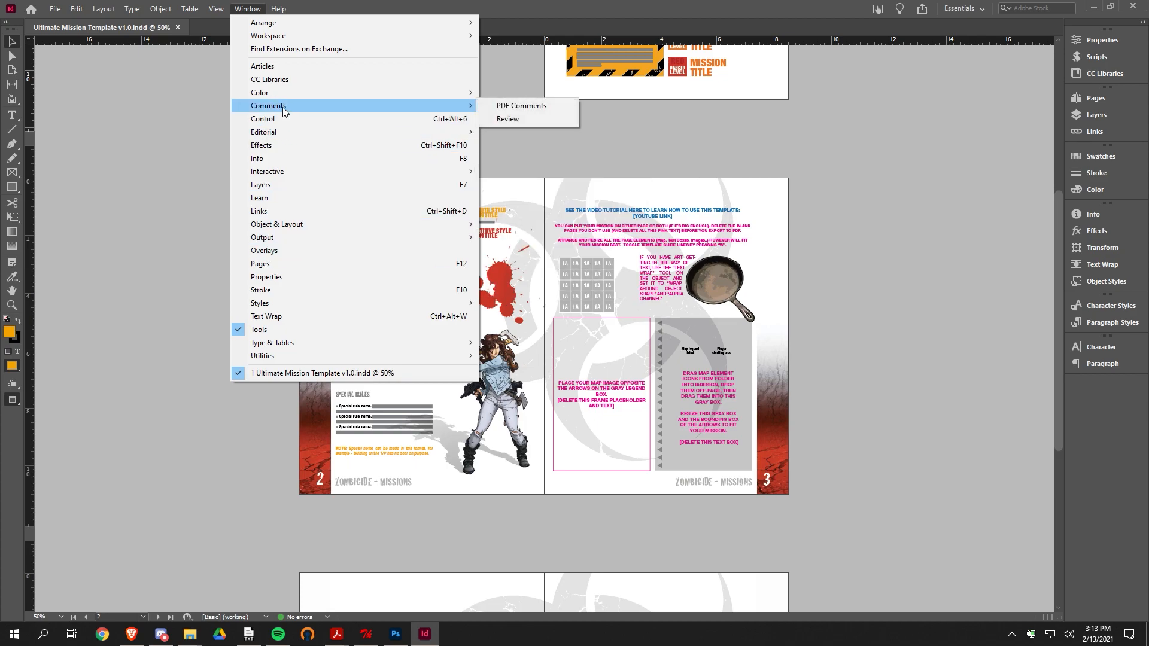
click(501, 107)
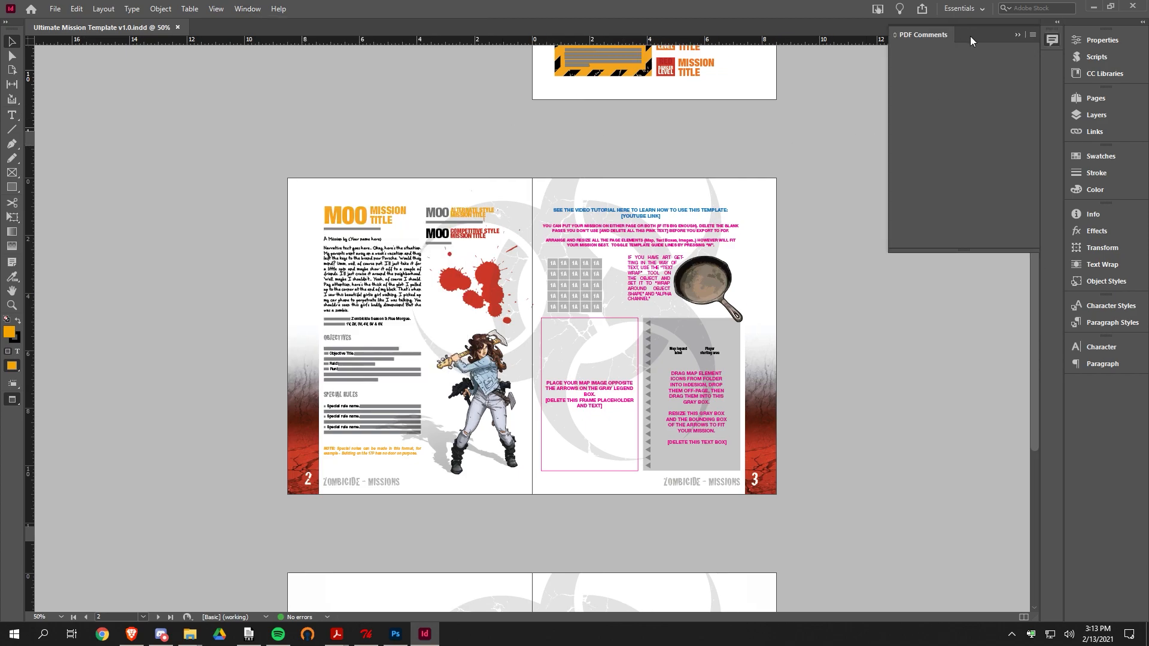
drag(969, 36, 1100, 393)
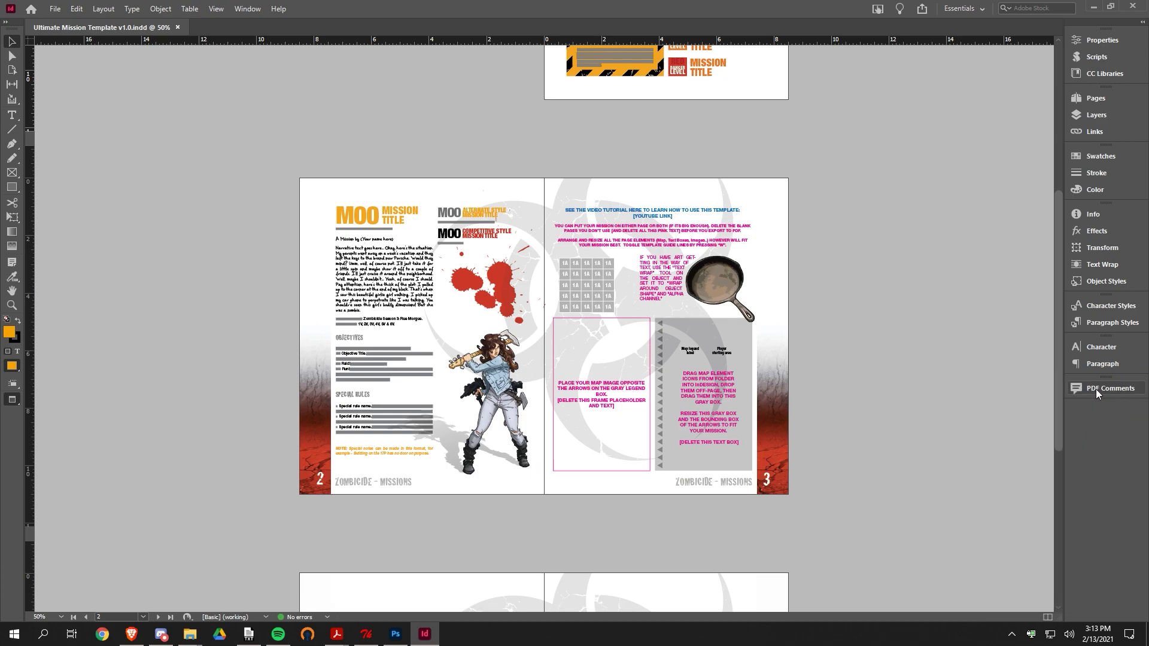
right_click(1099, 384)
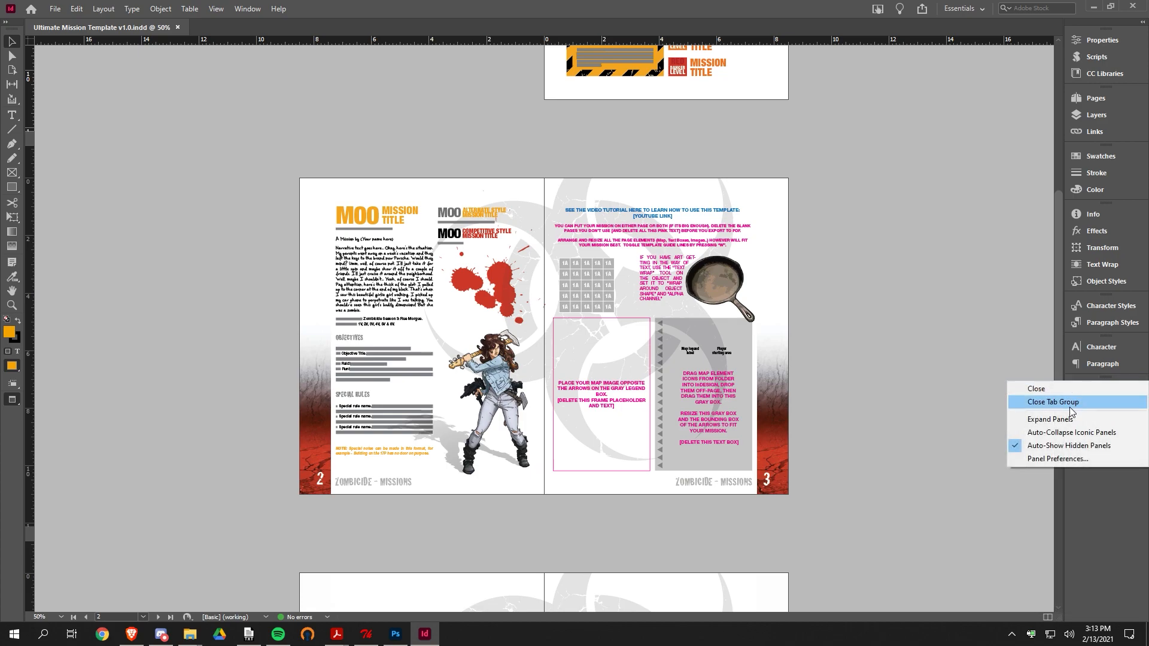
click(1037, 389)
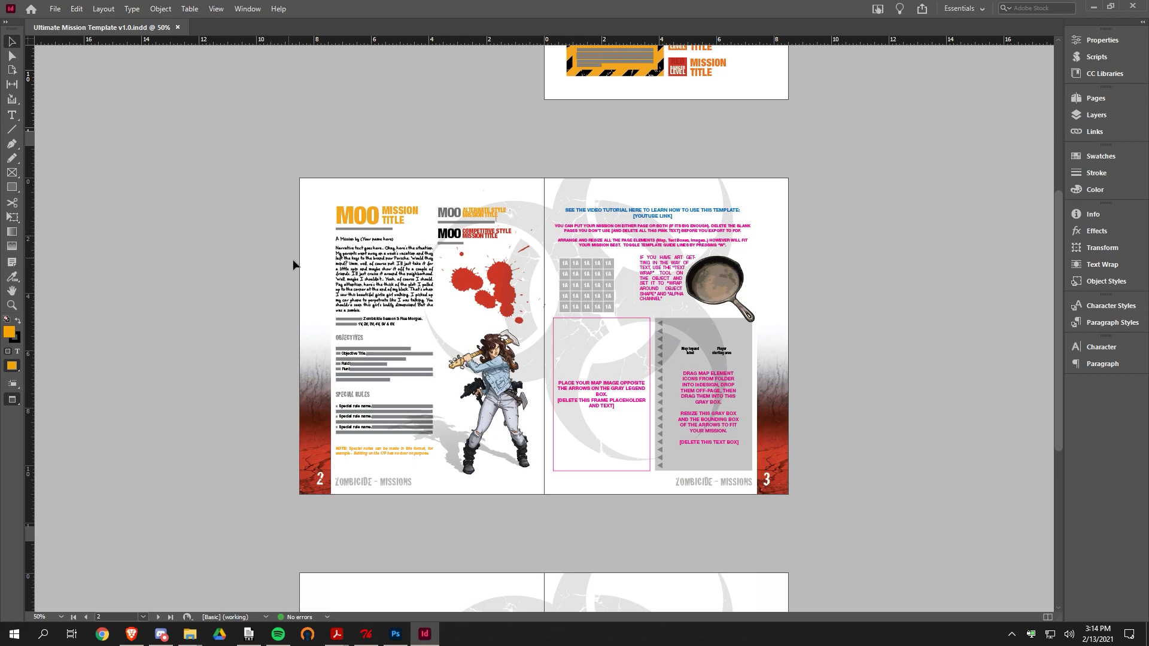
- Show the guides and frame edges on the page 2-3 spread, and return to the preview display
scroll(345, 280, up, 1)
key(alt)
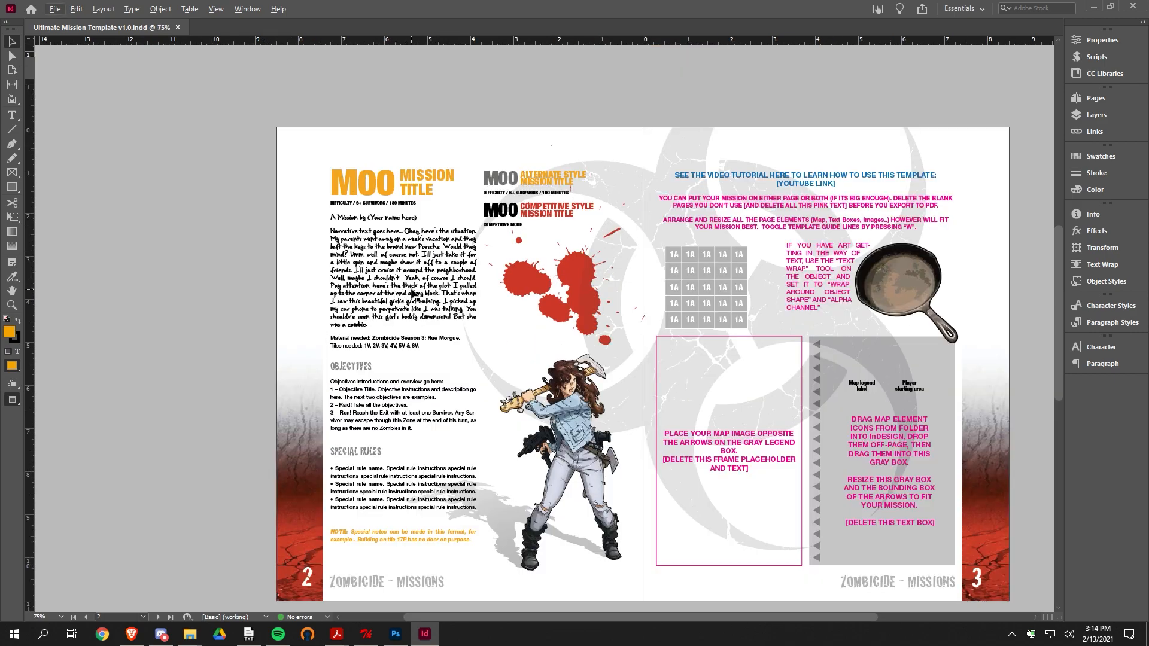
key(w)
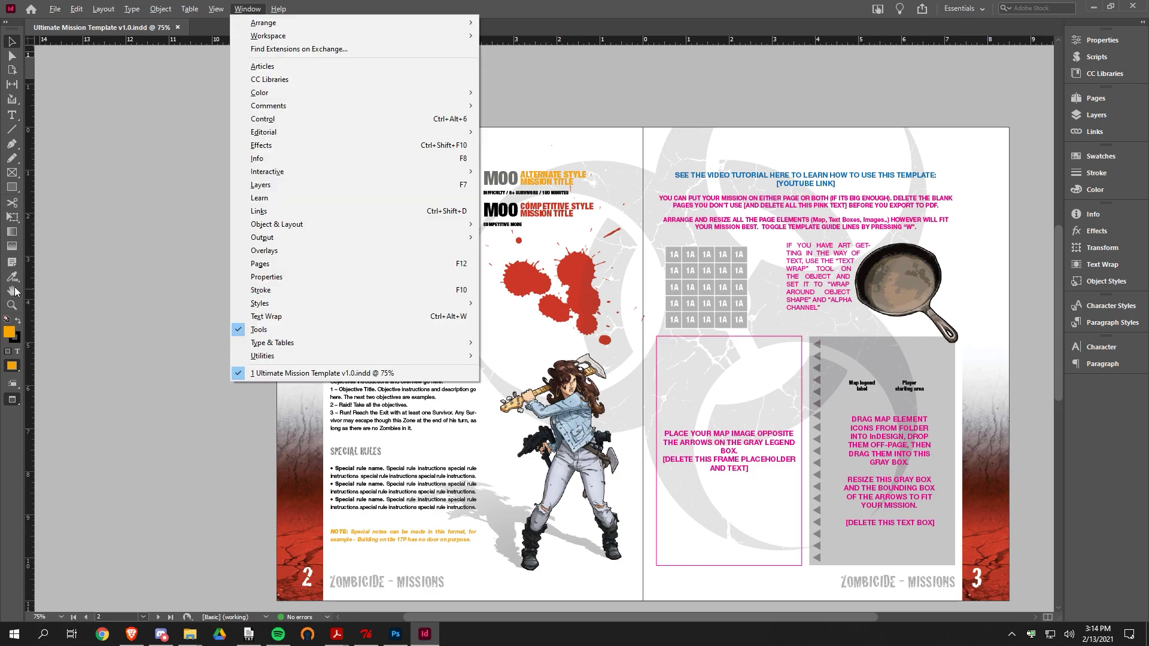
click(174, 167)
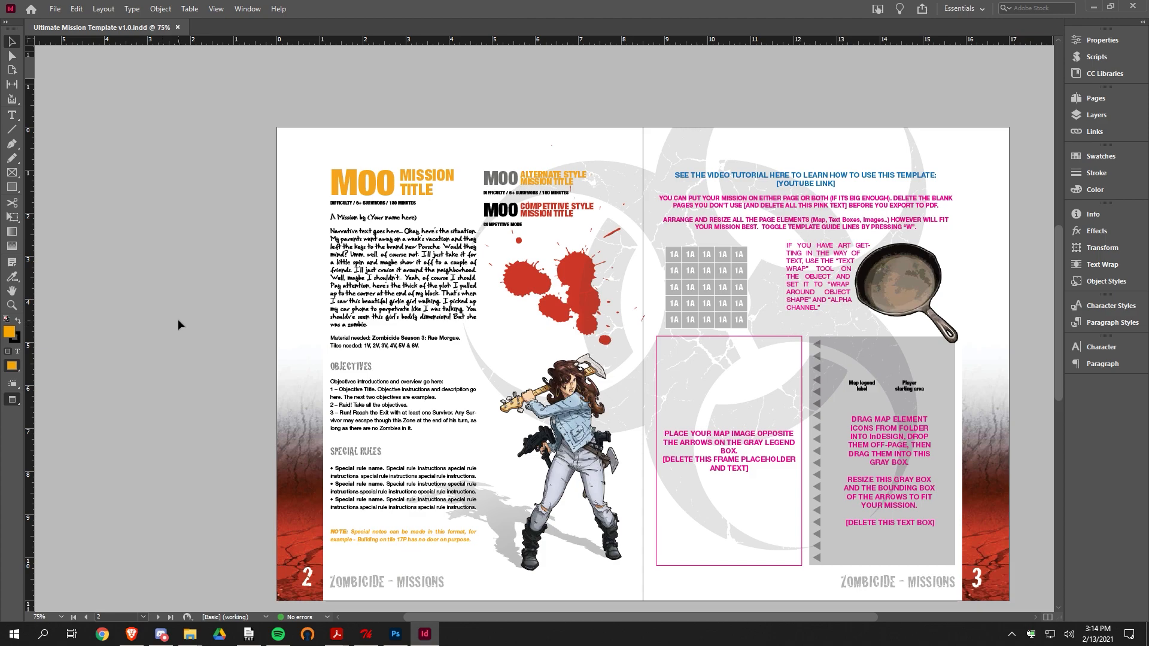
key(w)
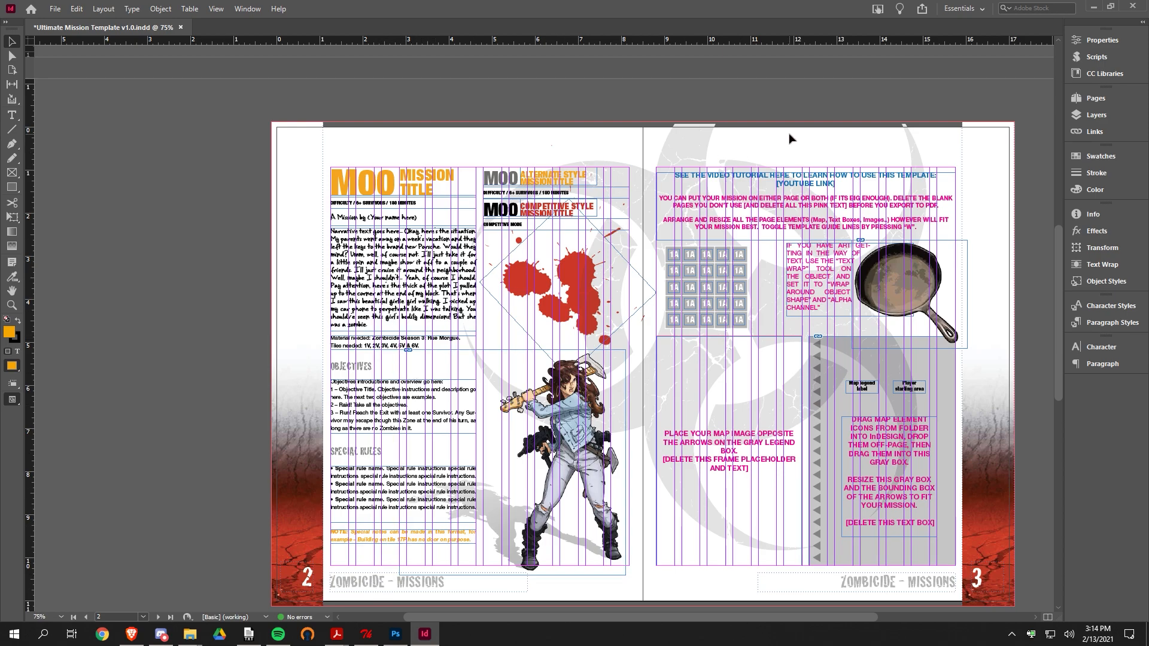
key(w)
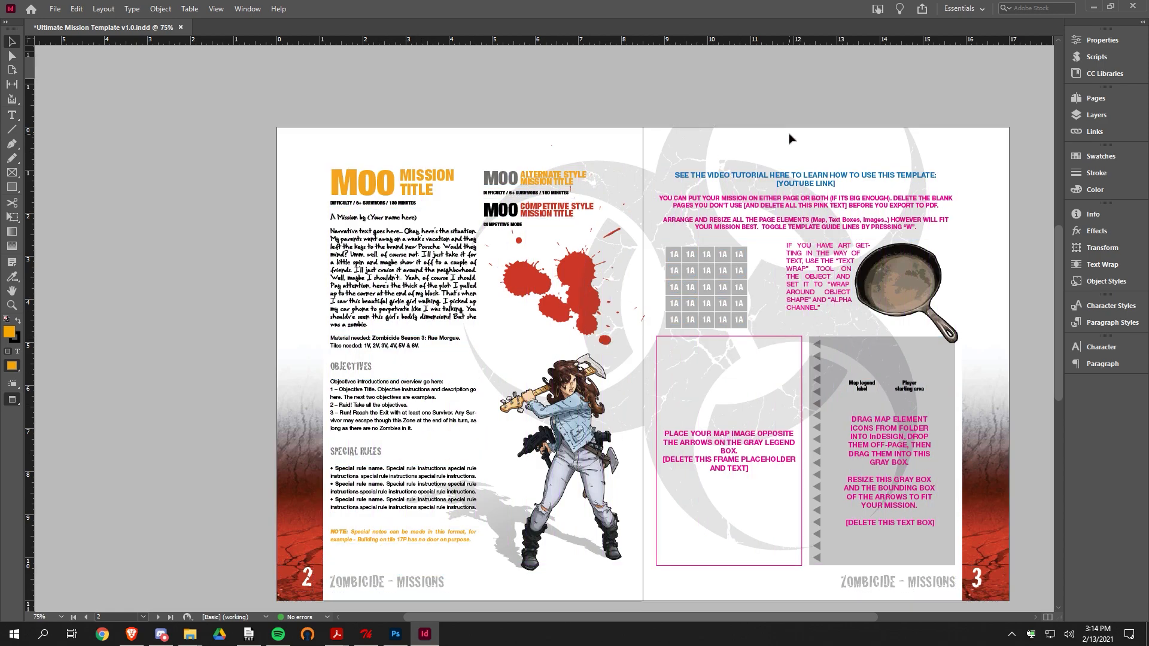
- Create a text frame beside the narrative text, overlapping the blood splatter, and enter "type in the"
scroll(696, 241, down, 2)
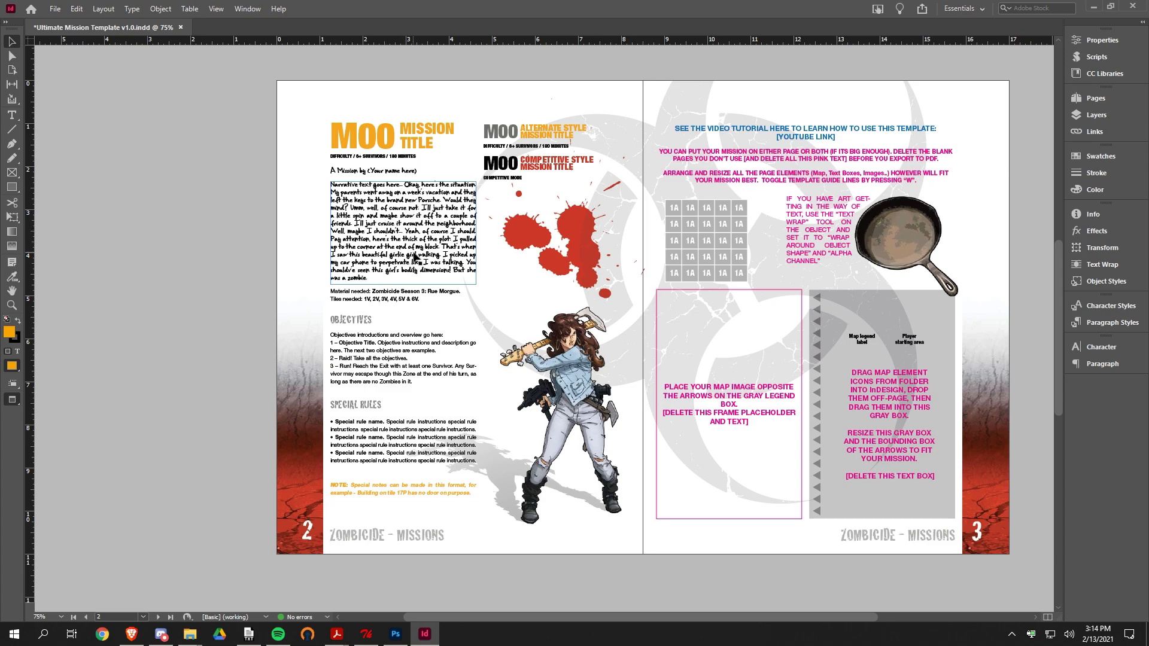
click(12, 115)
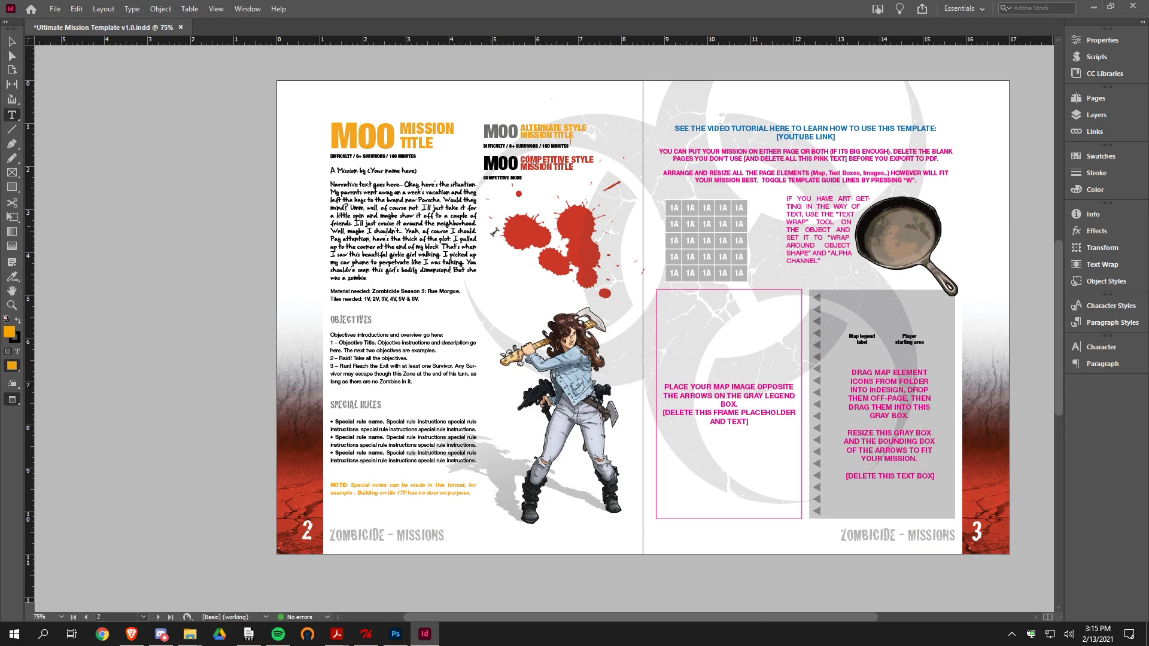
scroll(504, 289, up, 2)
key(alt)
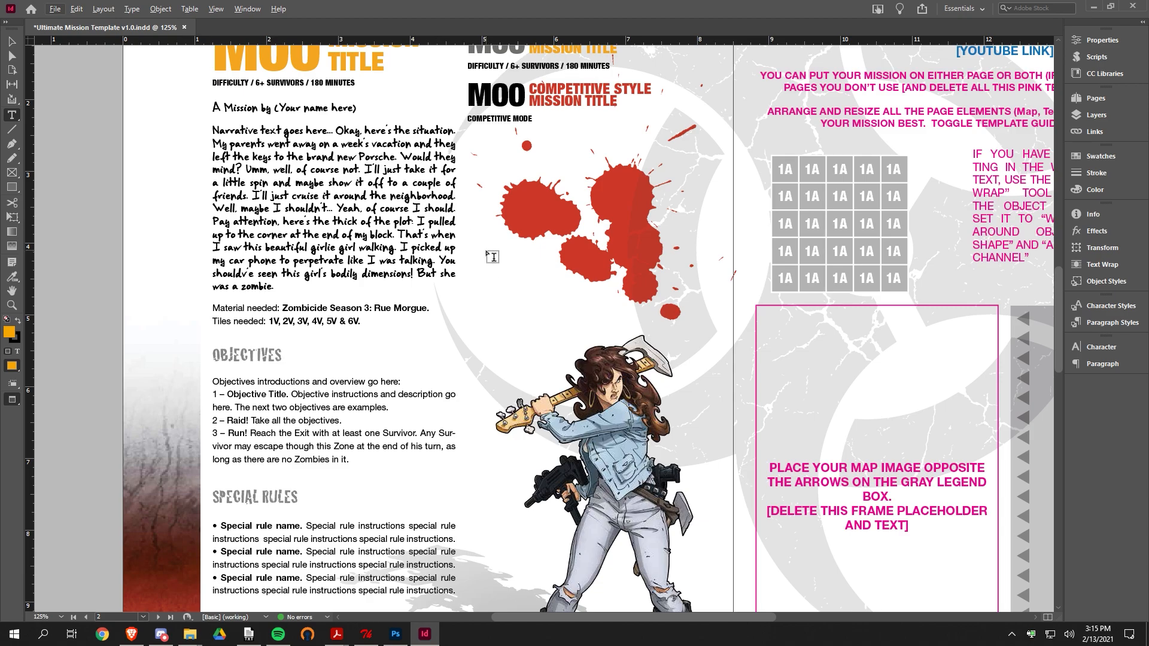
mouse_move(484, 253)
mouse_down()
mouse_move(575, 281)
mouse_move(601, 332)
mouse_up()
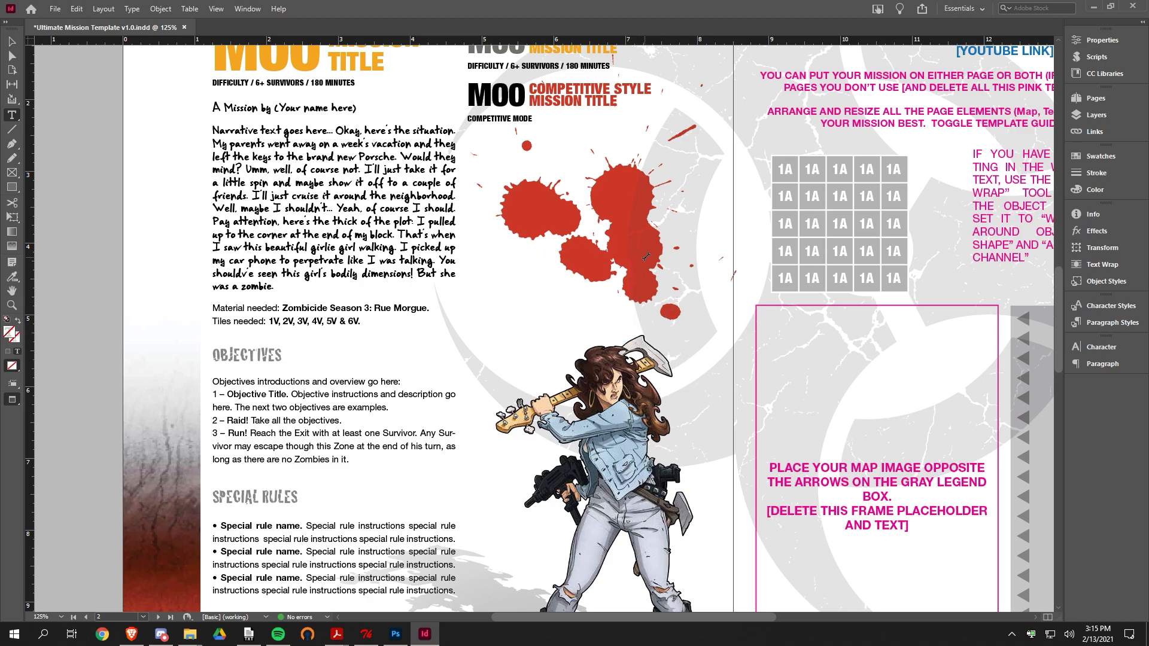
text(type in the)
- Undo the sample text entry and delete the new text frame beside the narrative
key(ctrl+z)
click(13, 44)
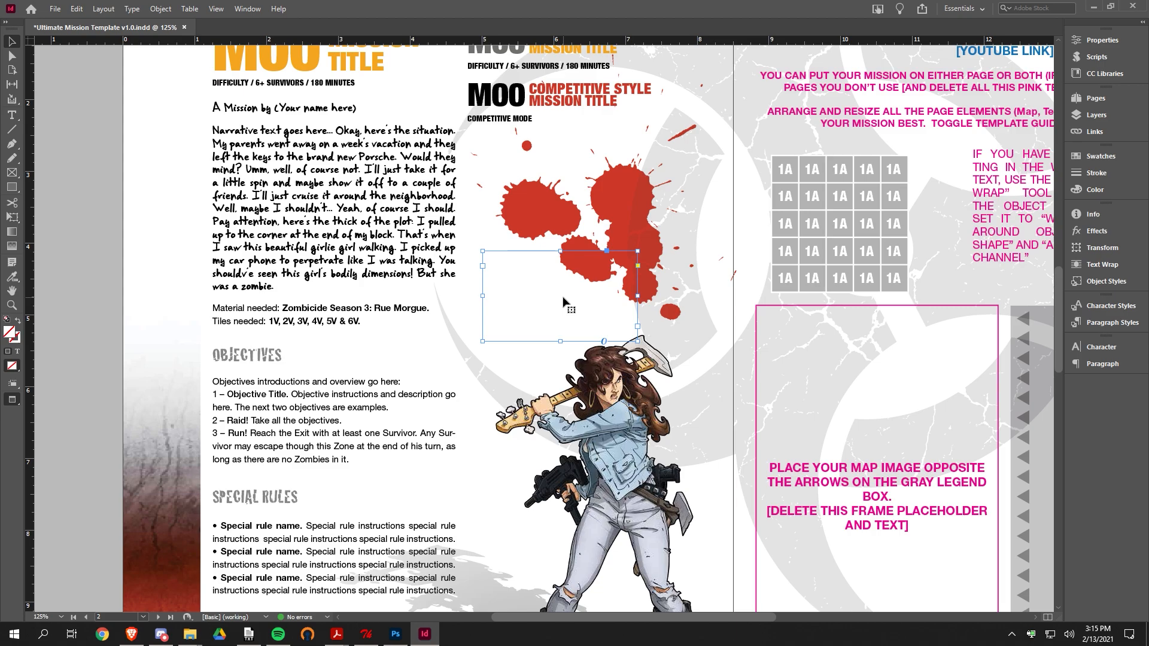
key(Delete)
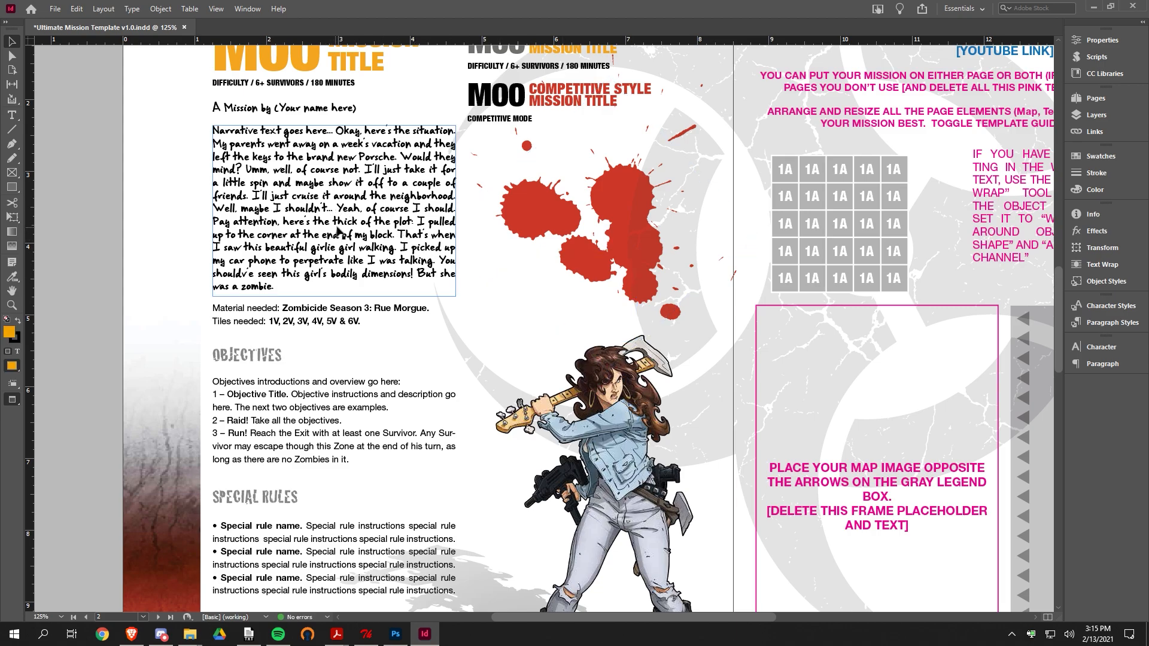
- Shorten the narrative text frame so its last lines are overset, and fit the frame back to its content
scroll(356, 230, up, 1)
scroll(356, 229, down, 1)
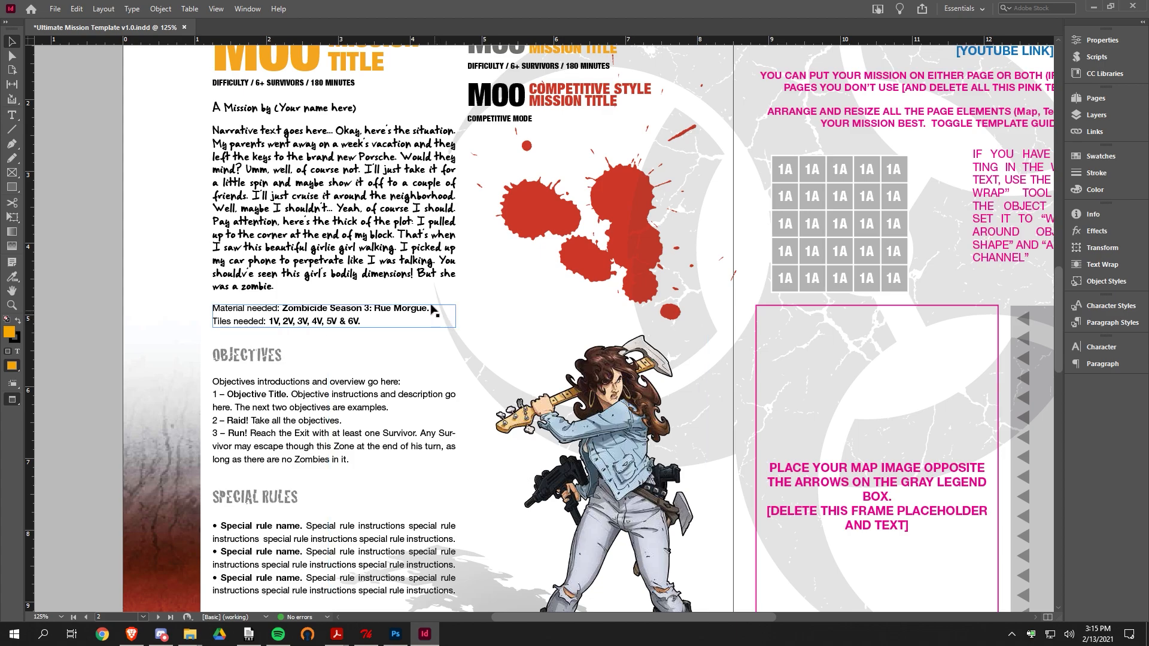
click(342, 225)
drag(333, 296, 334, 246)
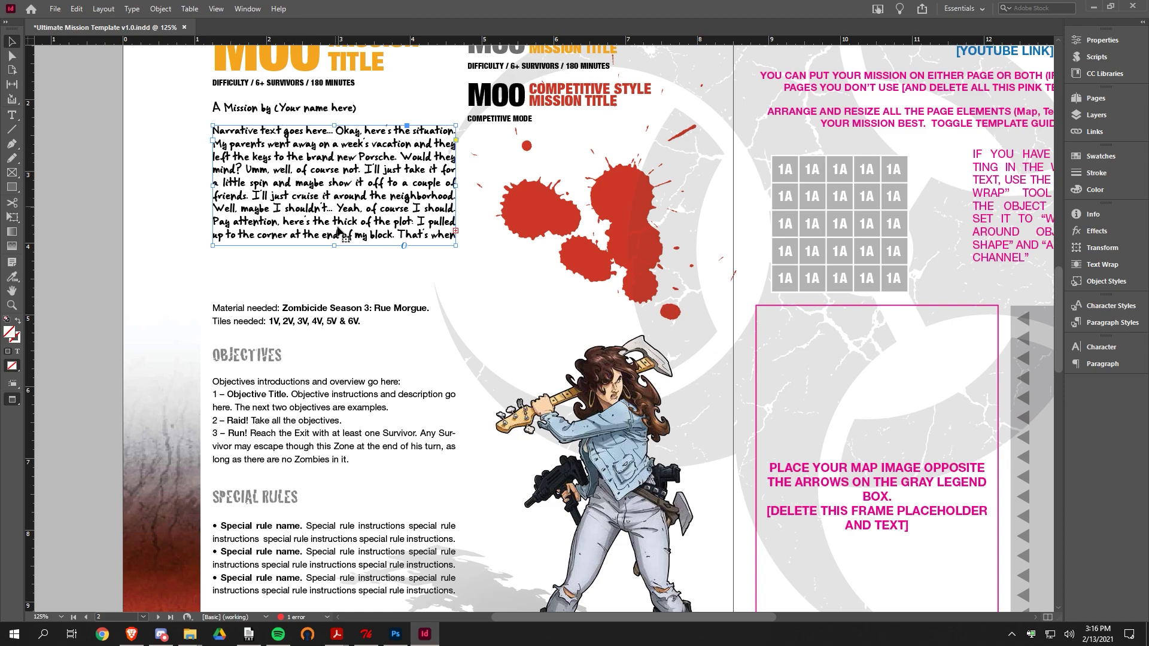
key(ctrl+alt+c)
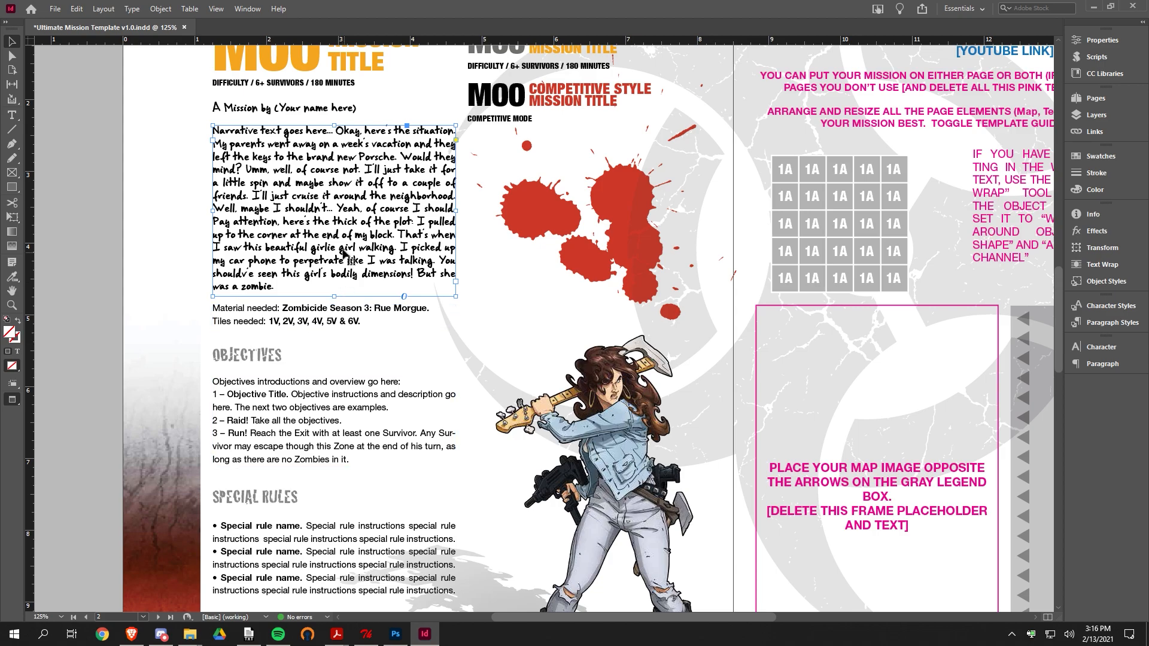
- Try flowing overset text from the shortened narrative frame into a new frame above the woman artwork, and undo both changes
drag(334, 296, 336, 220)
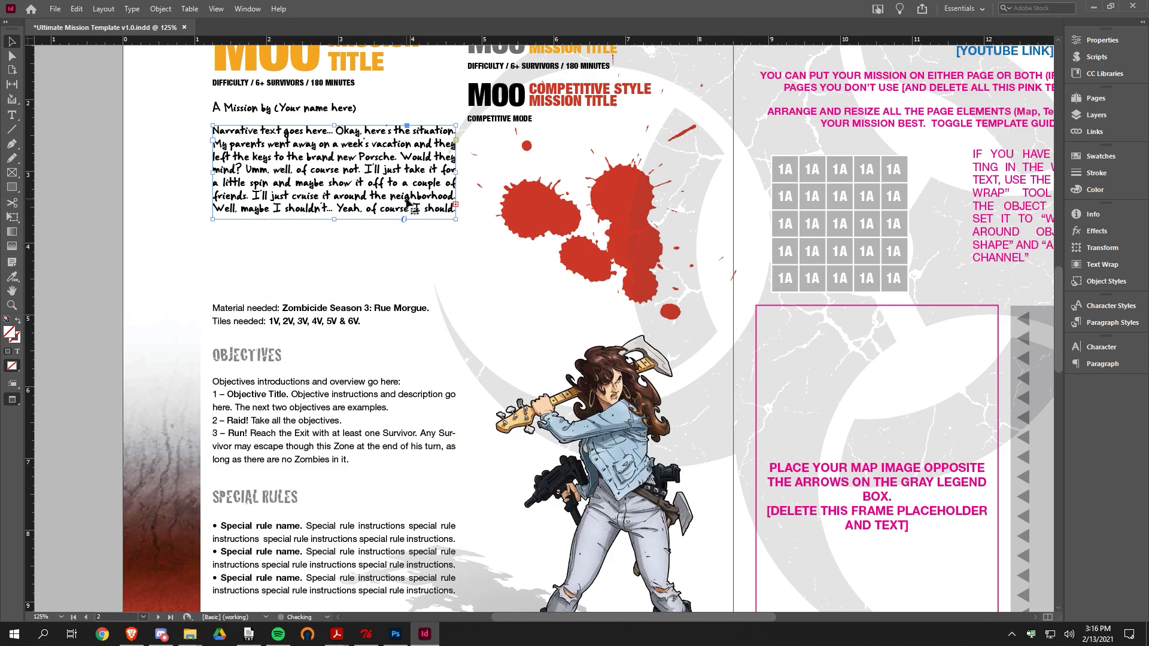
click(456, 205)
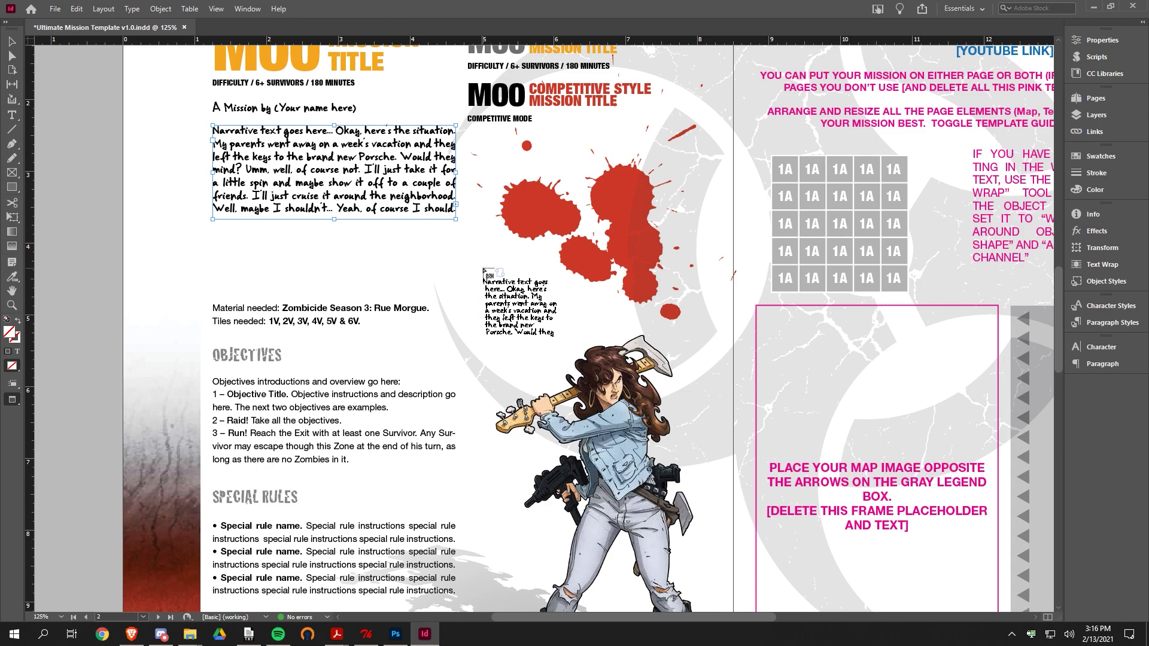
drag(483, 270, 668, 361)
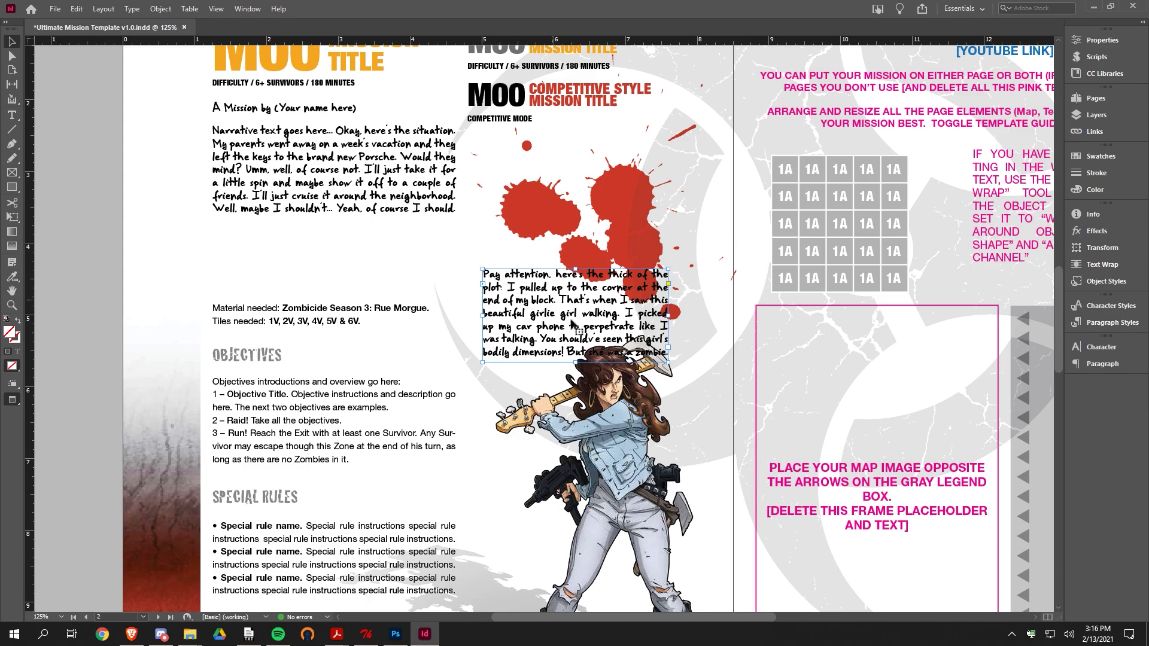
key(ctrl+z)
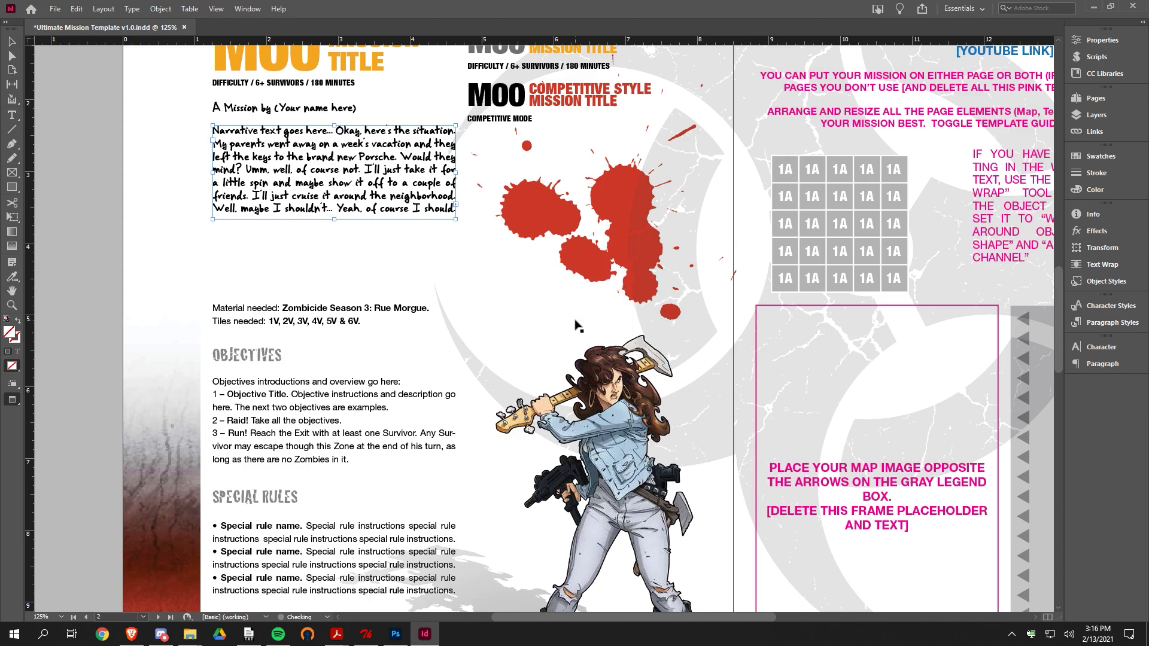
key(ctrl+z)
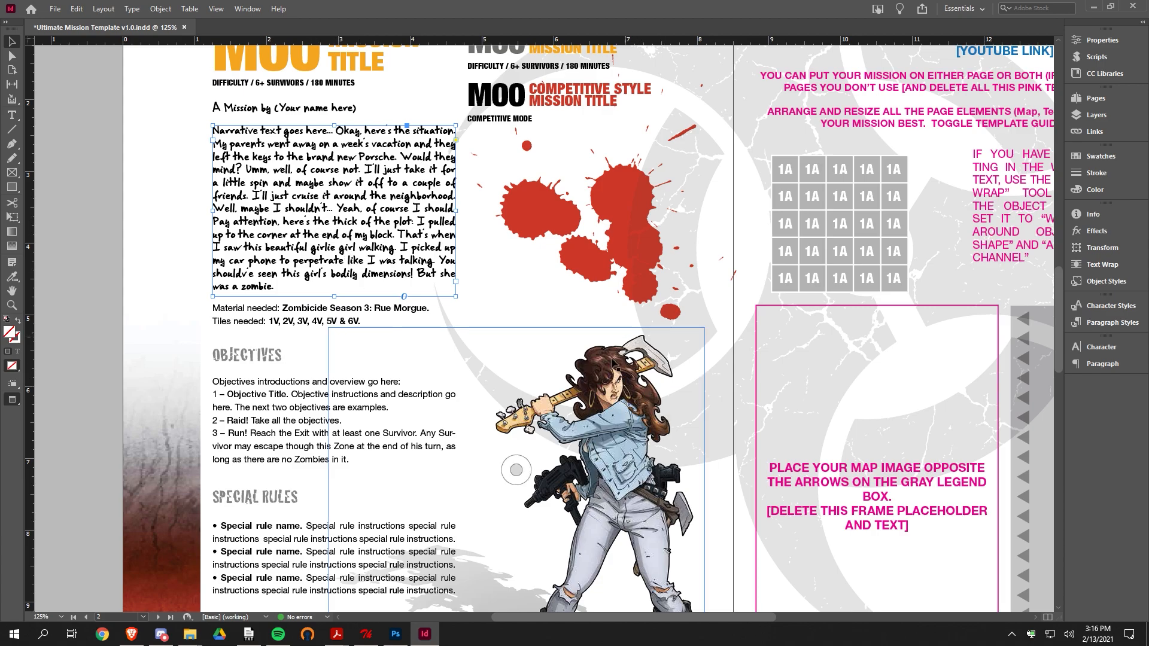
- Try moving the woman artwork from page 2 onto the map placeholder on page 3, and undo the moves
scroll(660, 391, down, 3)
scroll(644, 374, down, 1)
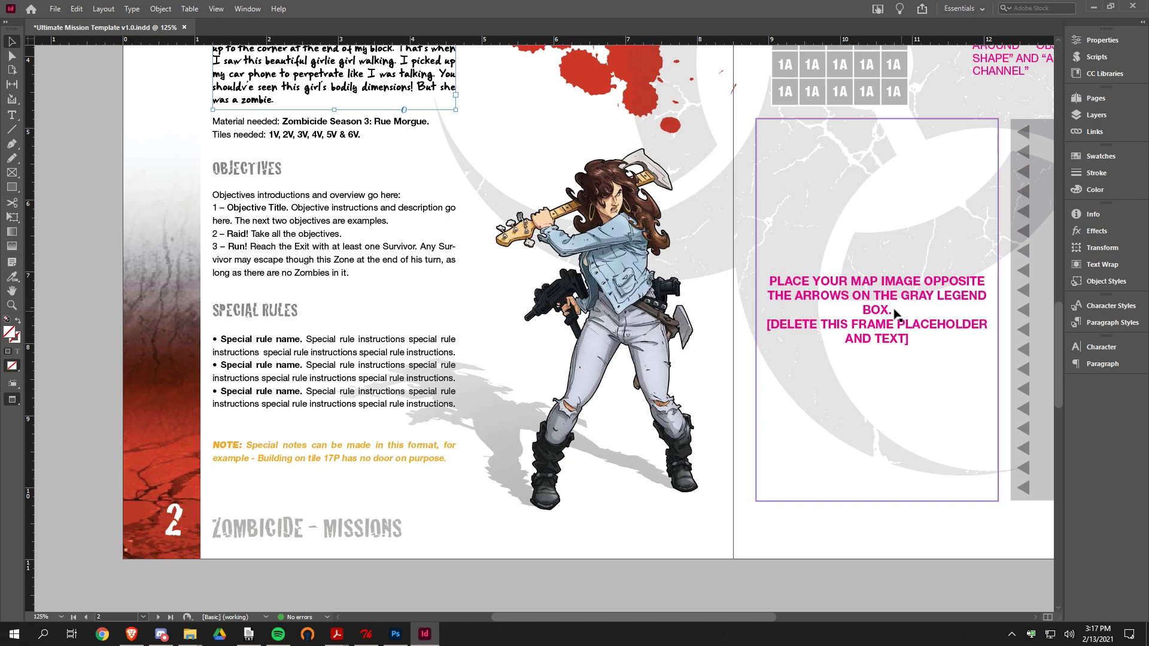
scroll(884, 315, right, 5)
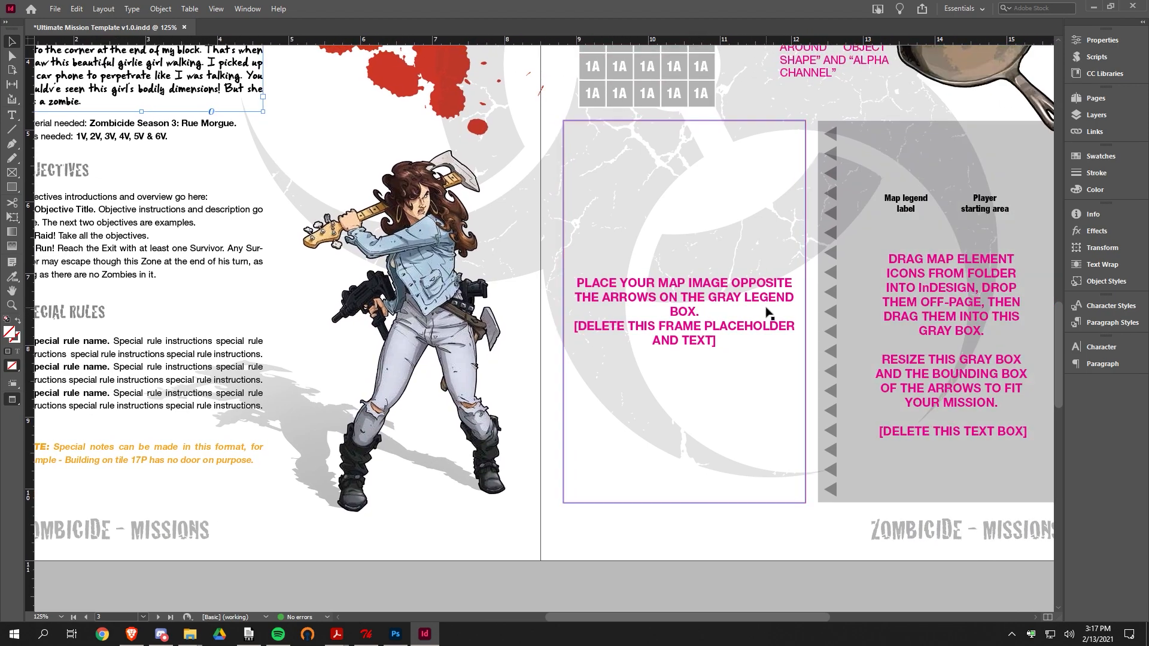
click(419, 258)
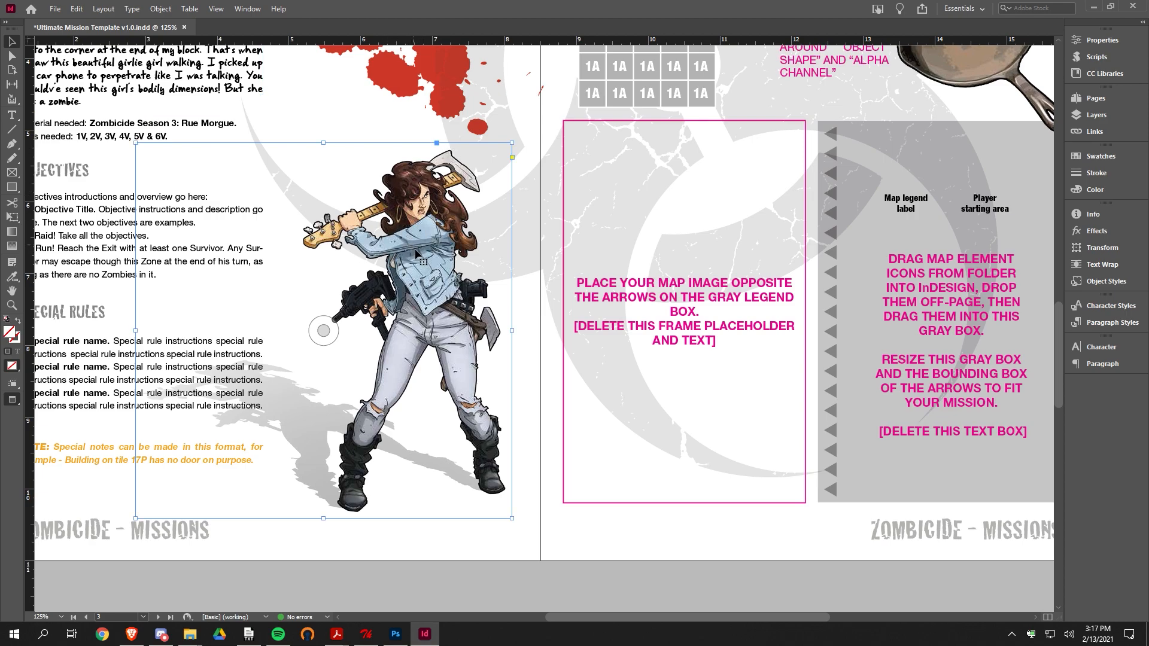
drag(420, 258, 729, 242)
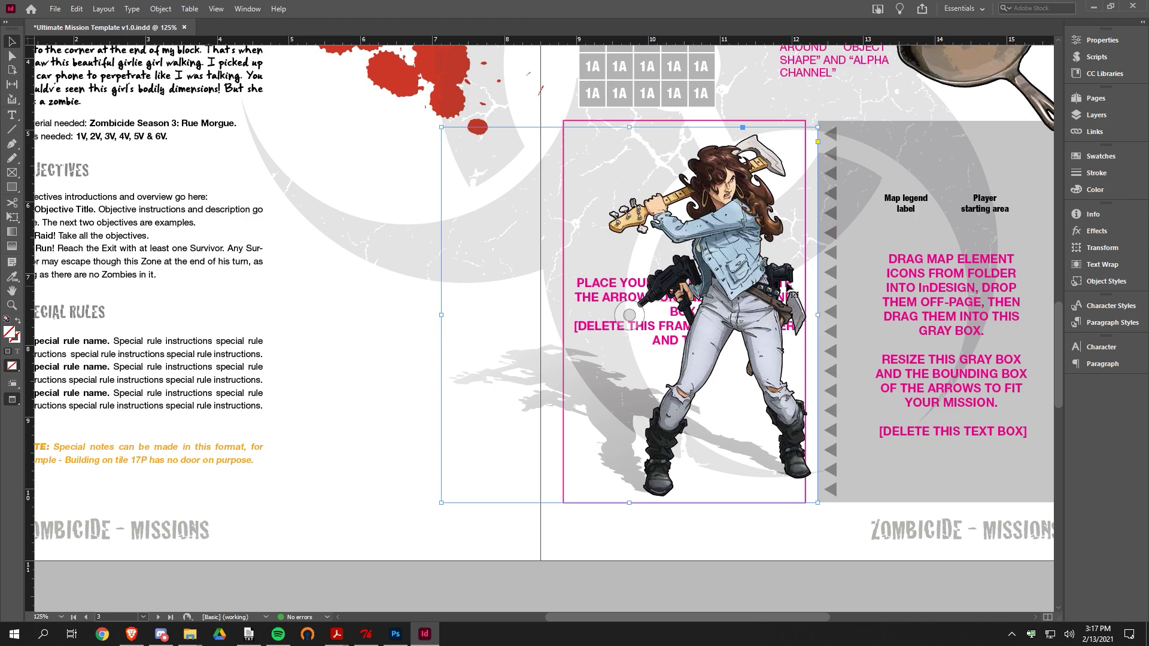
drag(736, 268, 712, 265)
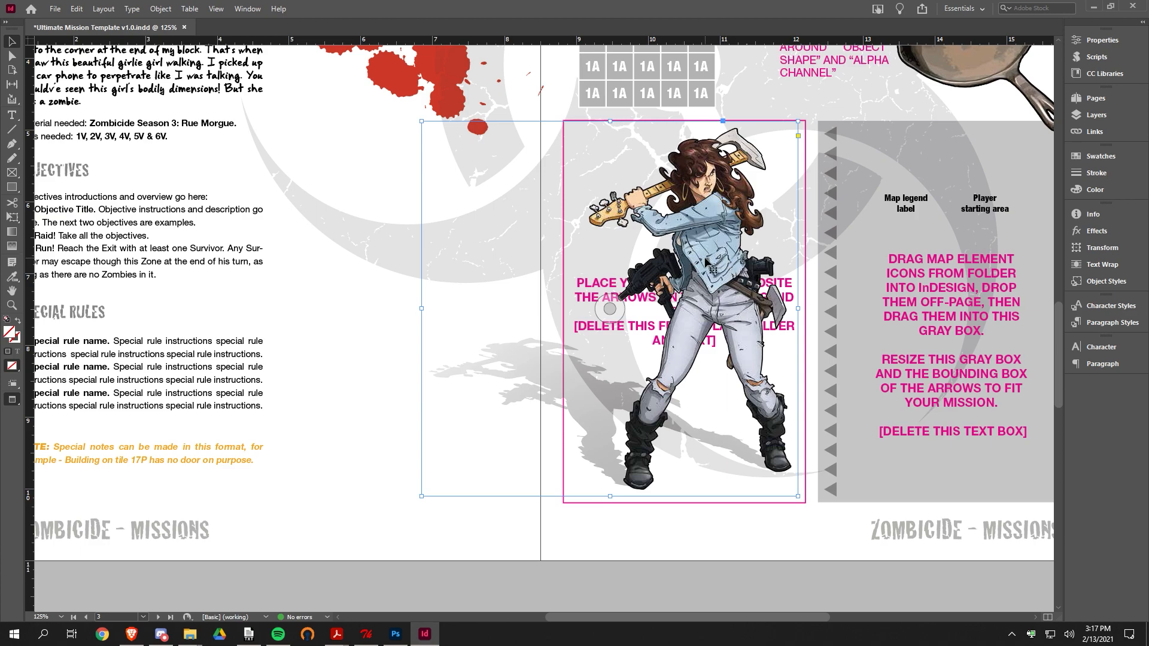
key(ctrl+z)
key(ctrl+z)
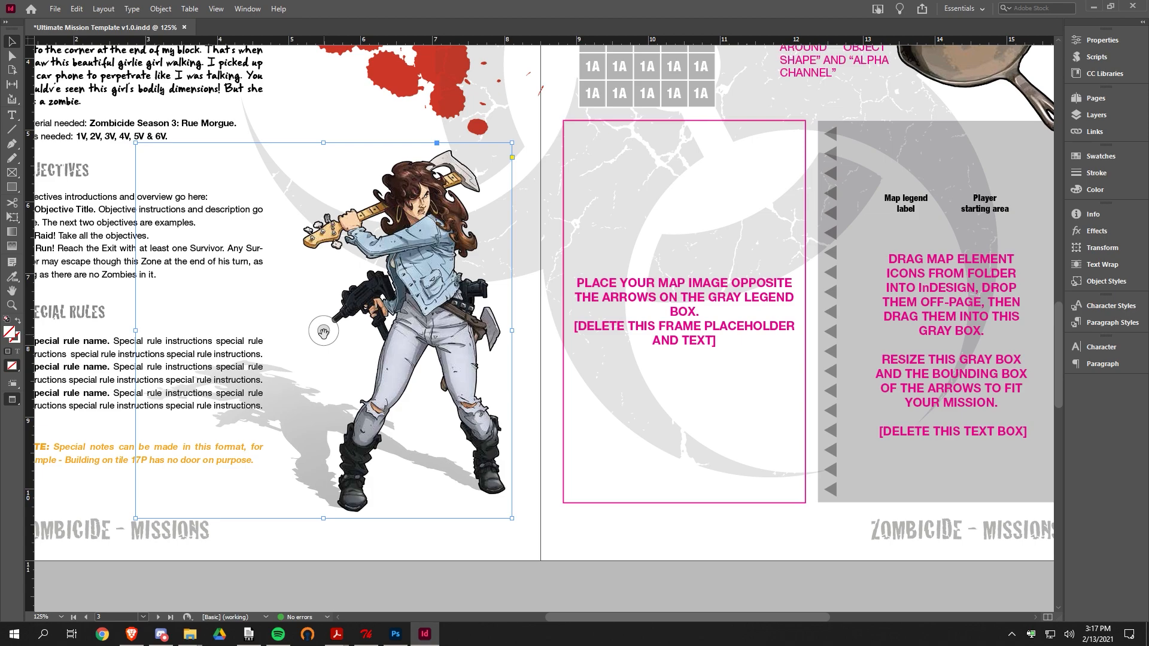
- Try shifting the woman image inside its frame, undo the shift, and deselect the artwork
drag(323, 333, 393, 463)
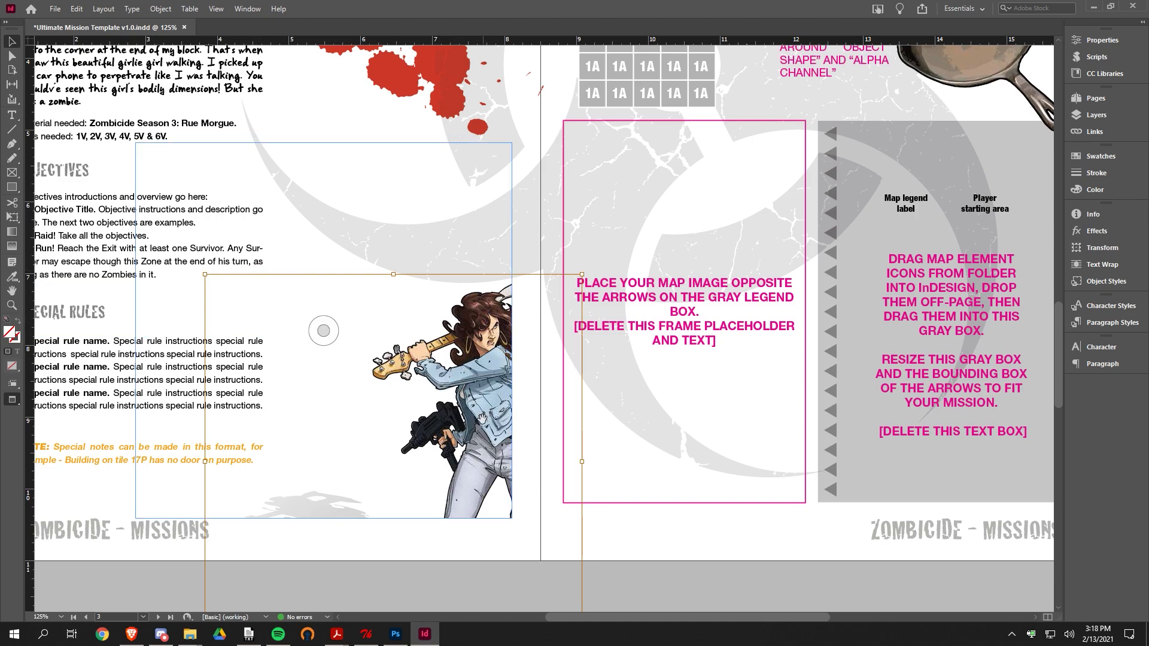
key(ctrl+z)
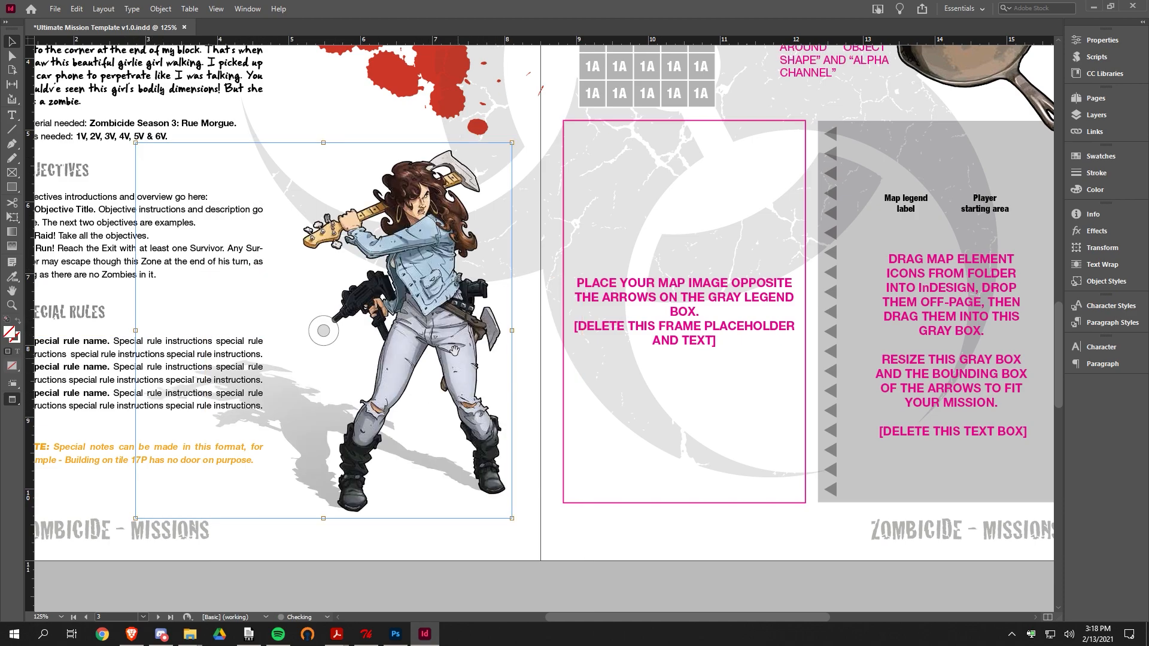
click(436, 580)
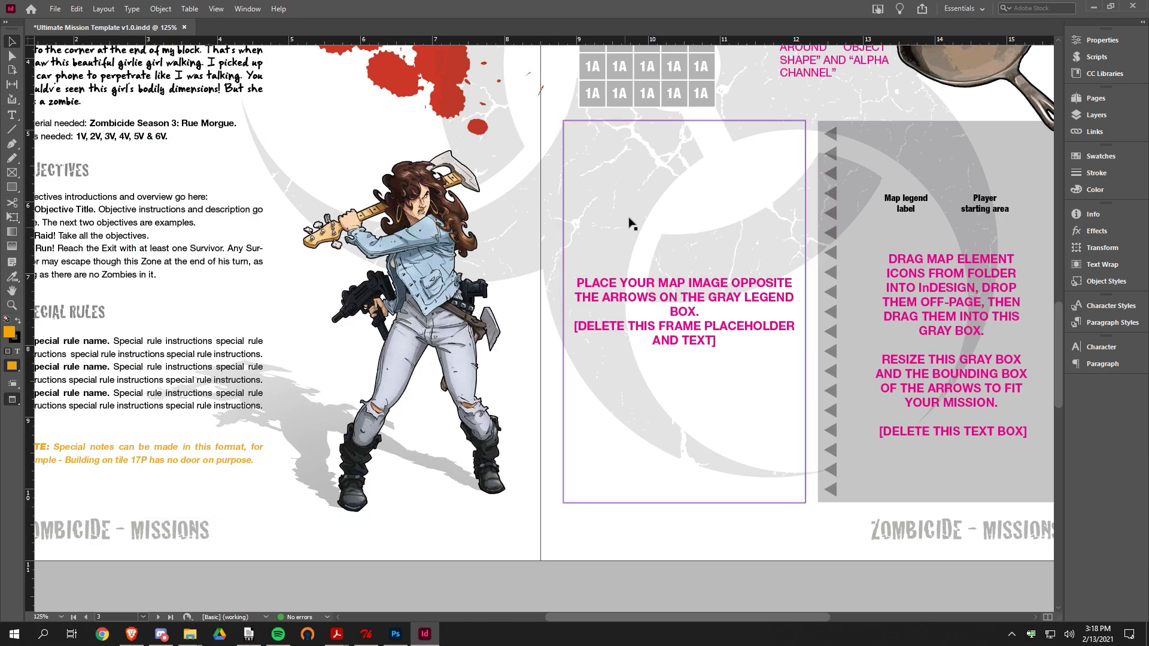
- Switch to File Explorer and bring the rice bag image from its folder into the layout, placing it at the outer edge of page 2
scroll(635, 222, up, 3)
scroll(584, 223, up, 1)
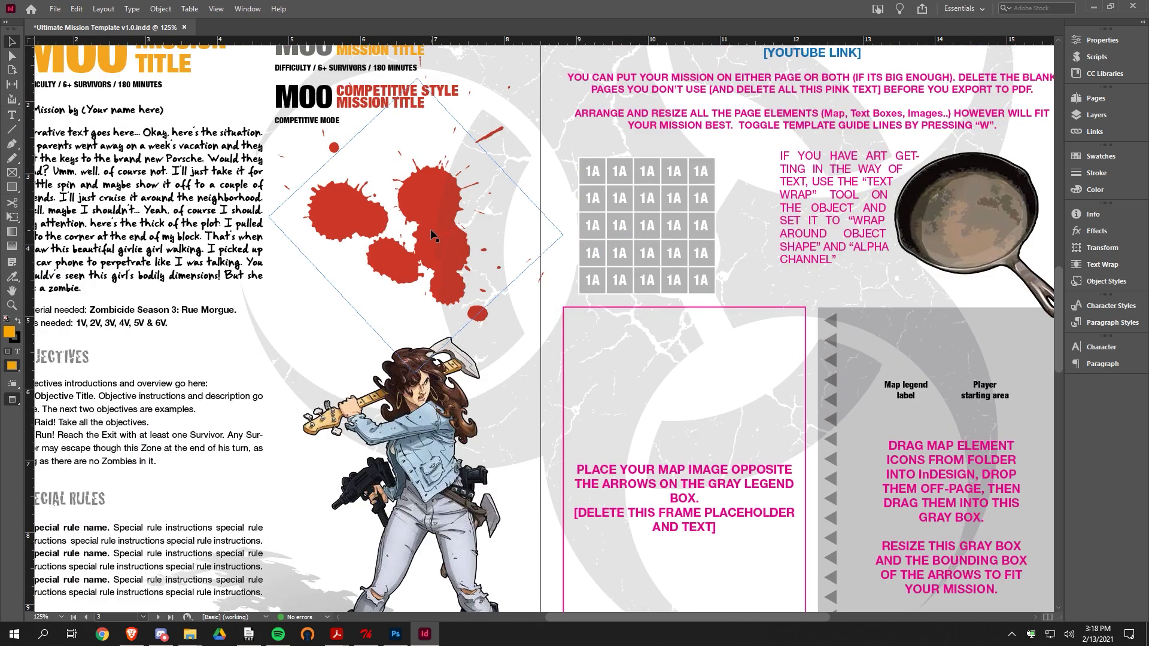
scroll(427, 229, down, 2)
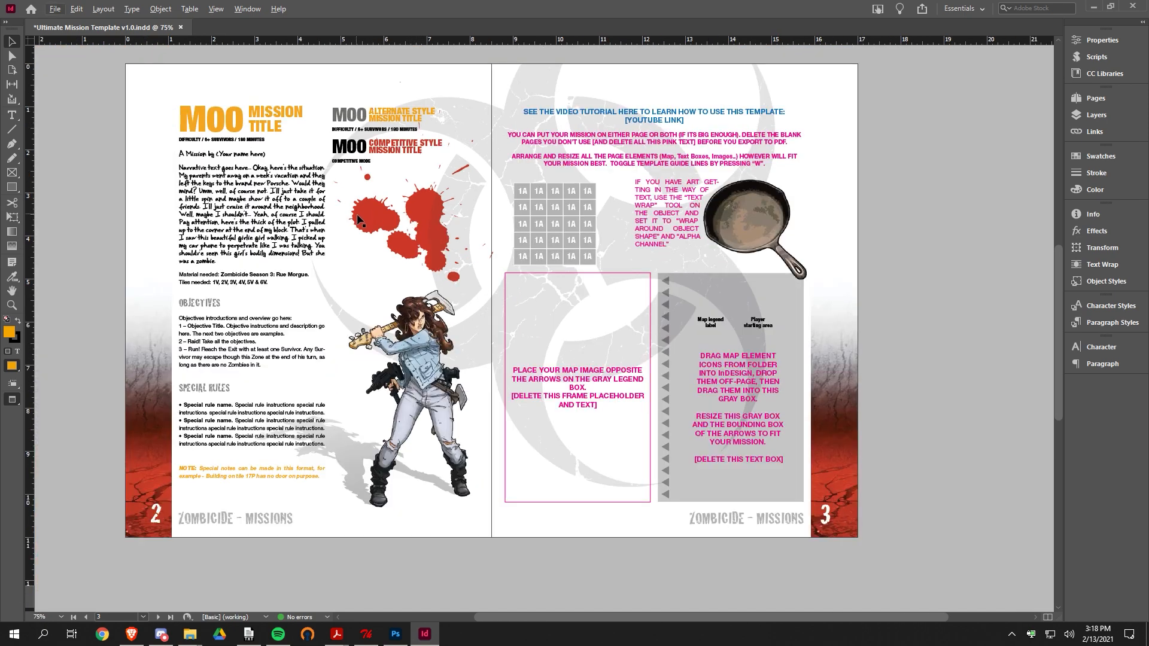
scroll(351, 217, up, 1)
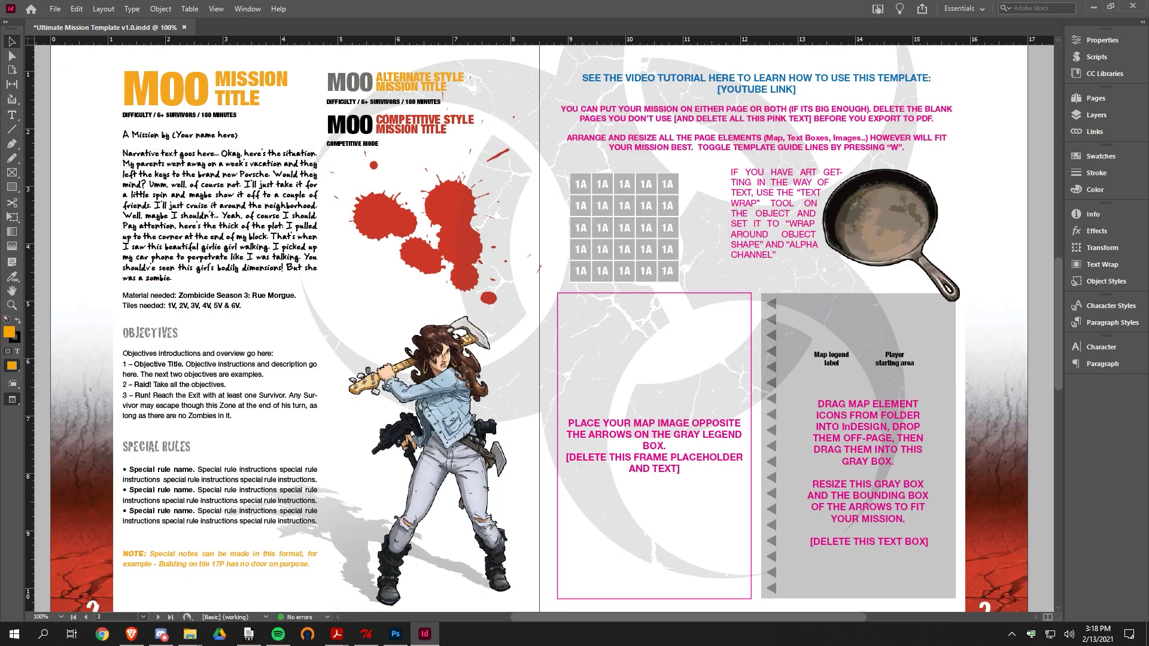
key(alt+Tab)
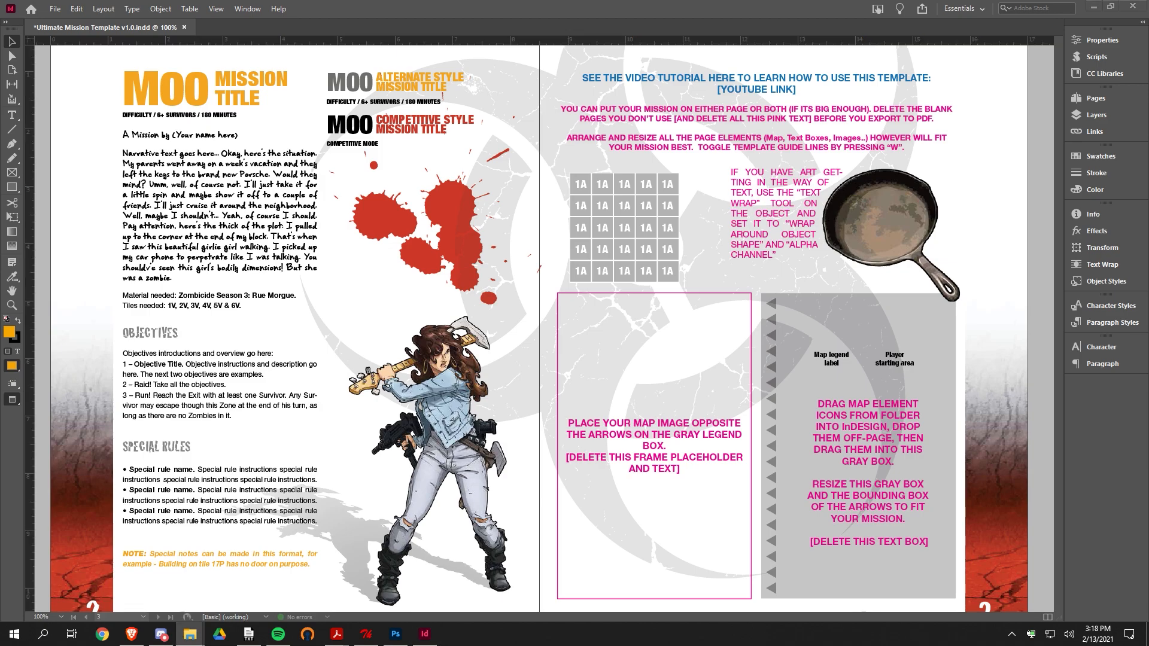
drag(0, 258, 432, 288)
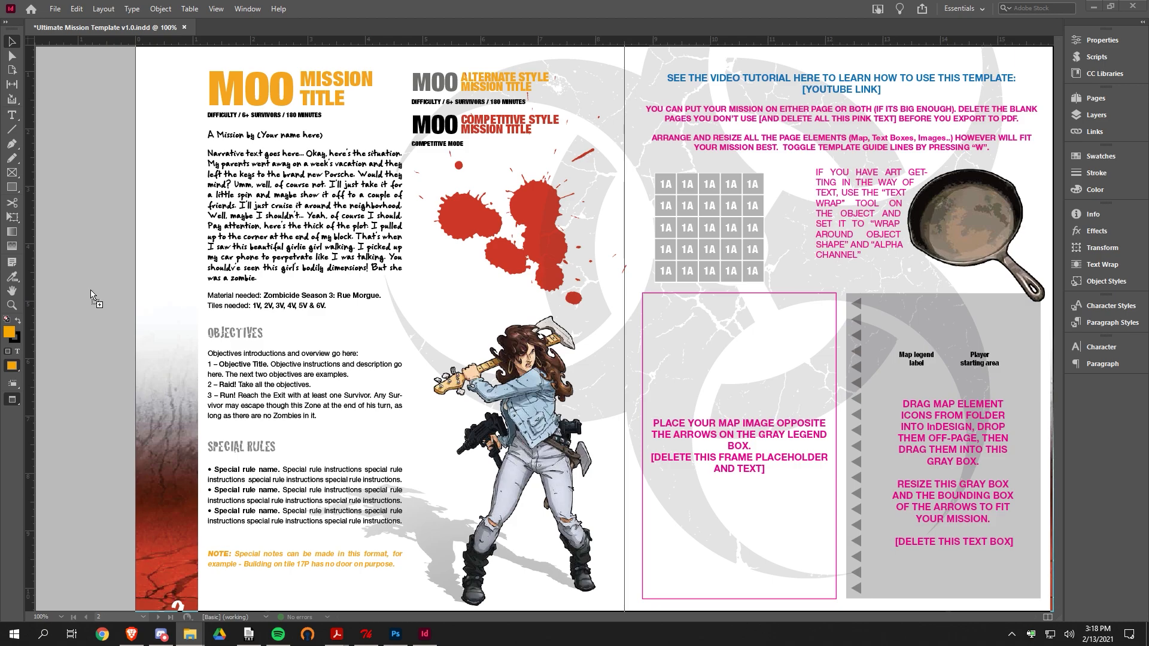
mouse_move(85, 280)
mouse_down()
mouse_move(105, 313)
mouse_move(93, 292)
mouse_up()
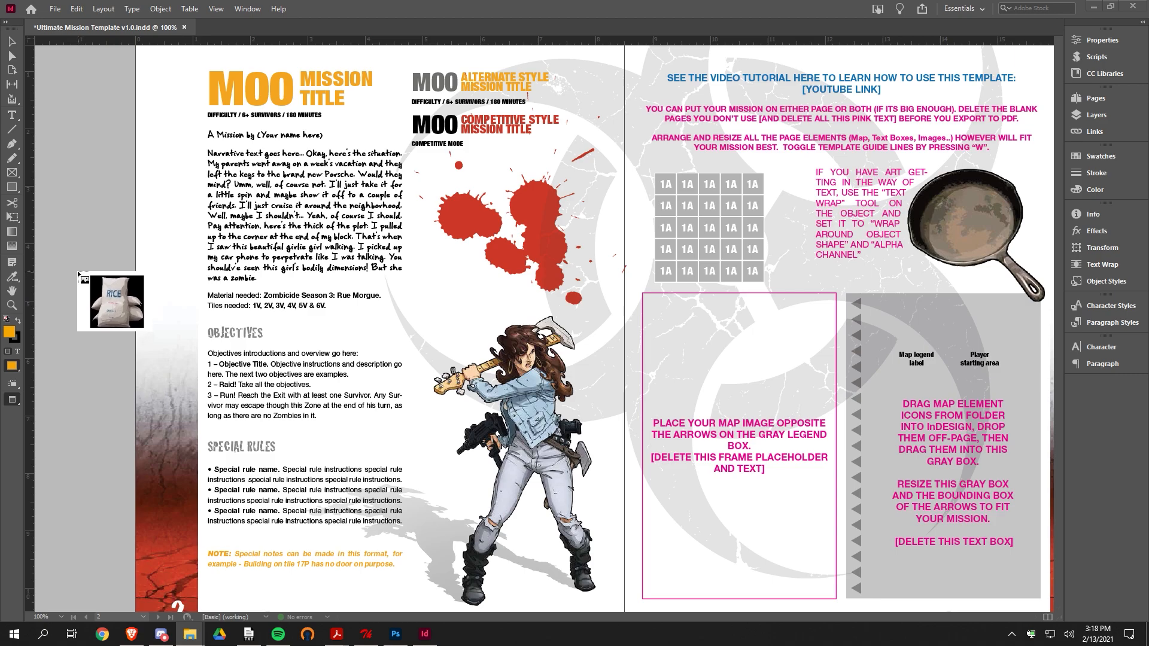
click(78, 272)
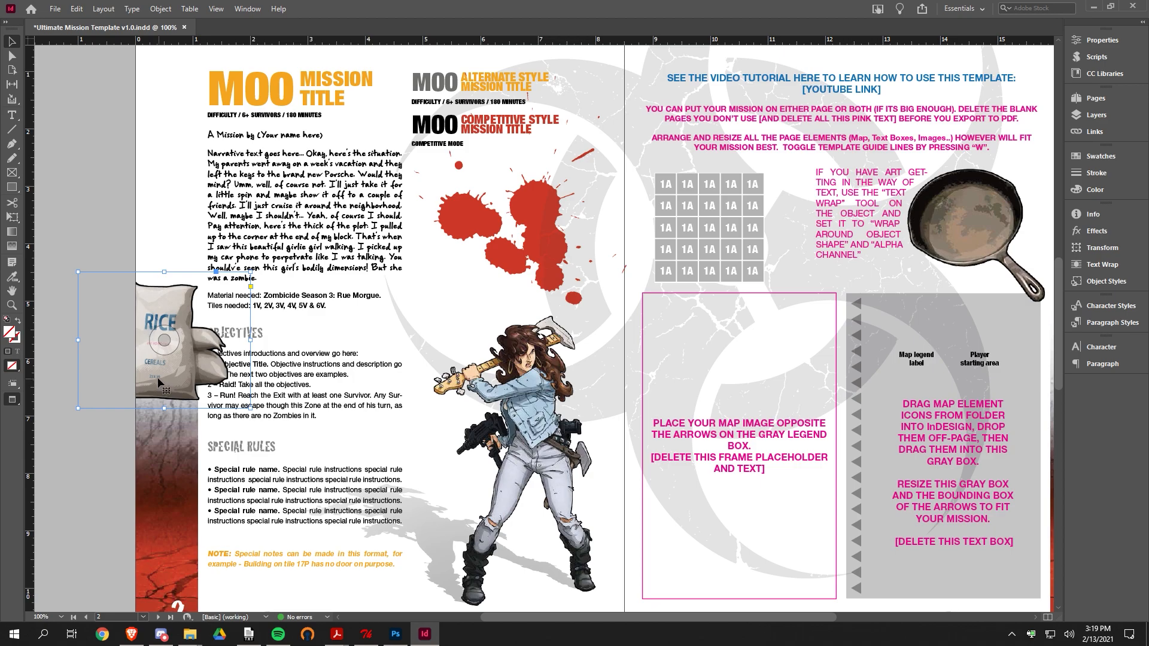
- Move the rice bag image over the narrative text on page 2 and send it to the back
drag(164, 384, 399, 299)
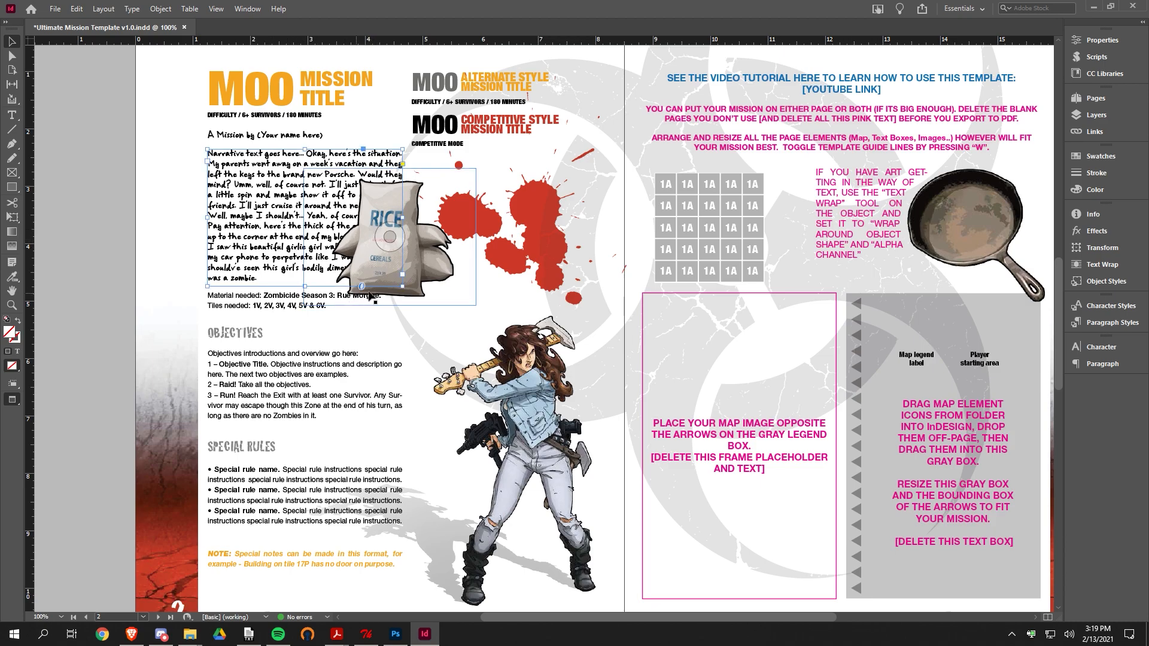
right_click(395, 271)
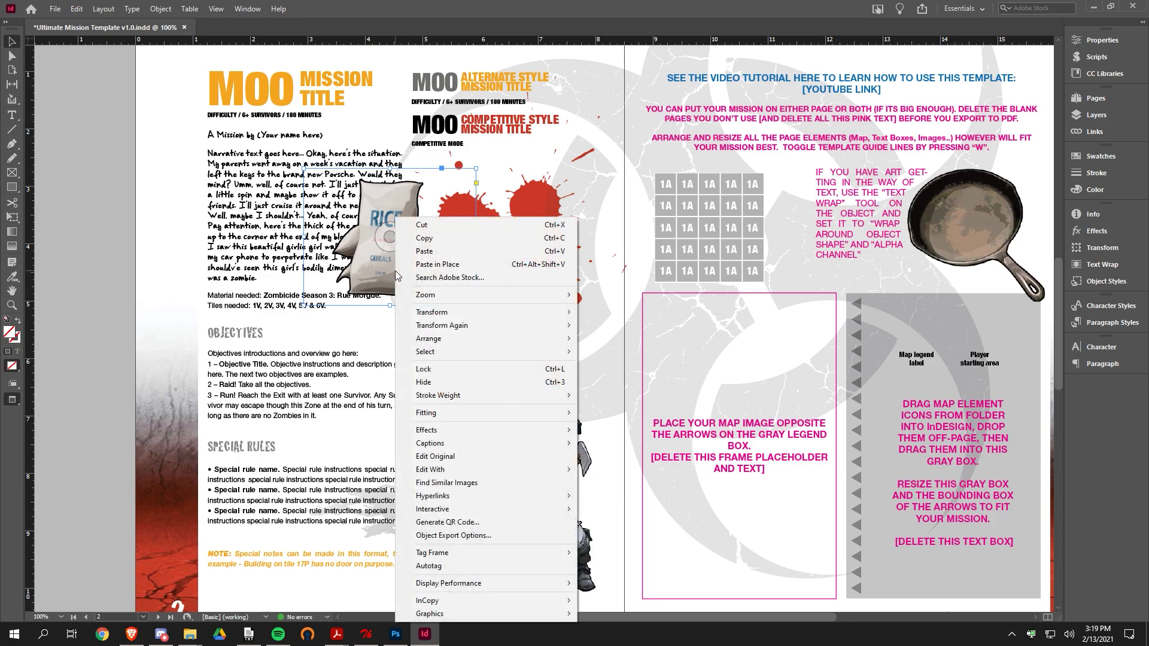
mouse_move(437, 341)
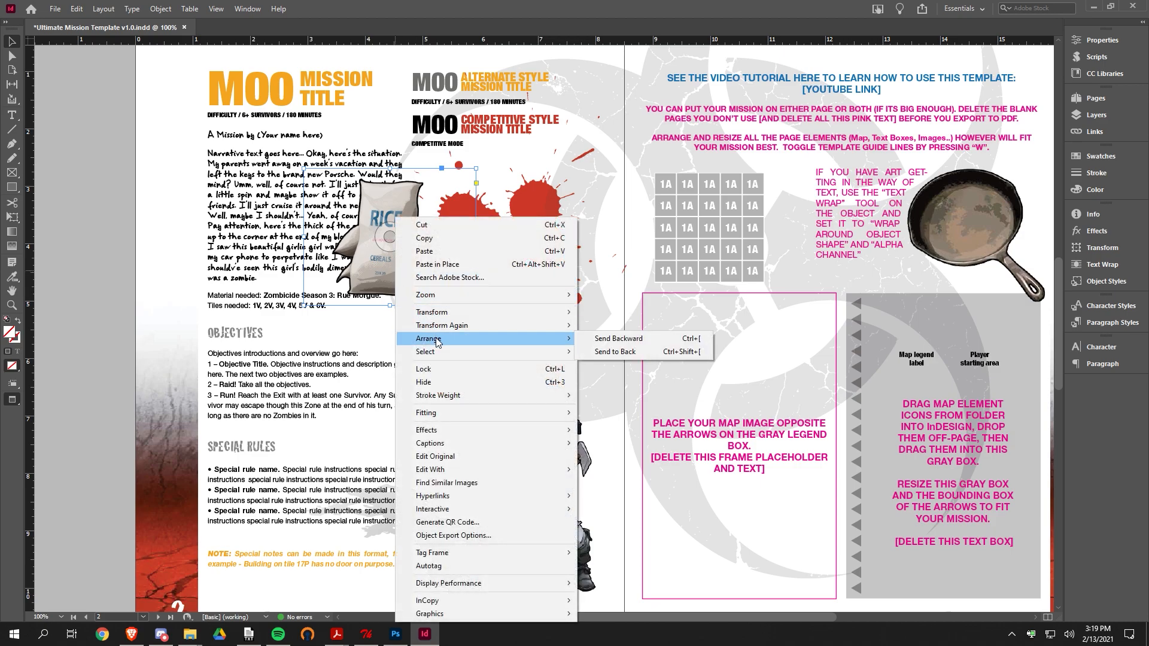
click(602, 354)
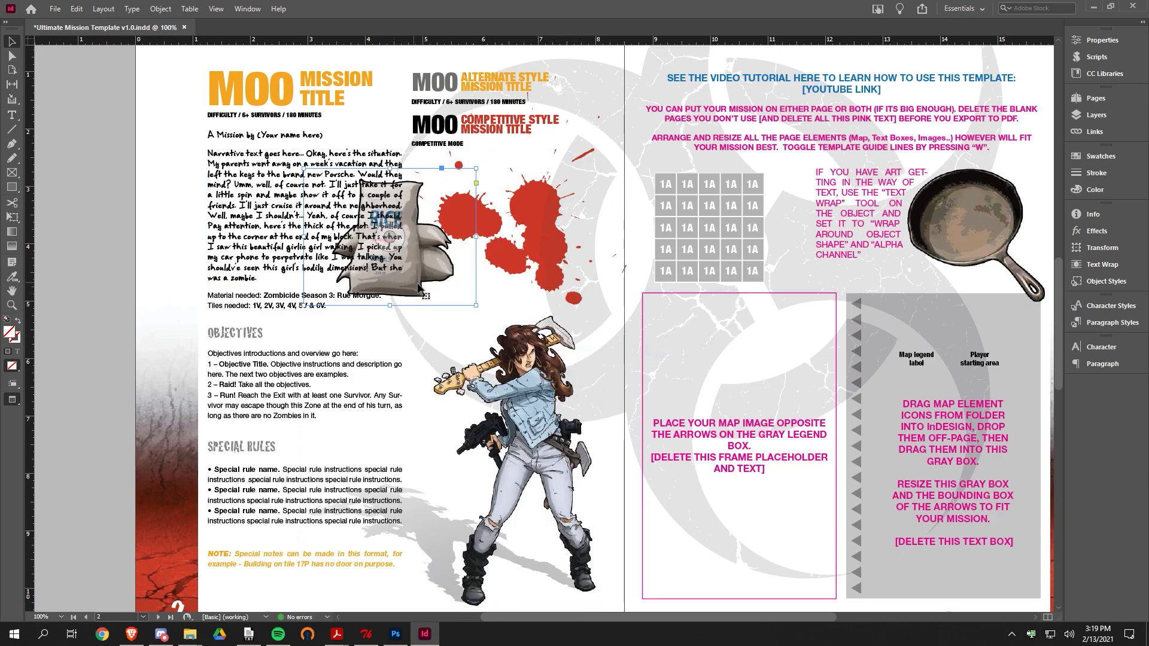
- Bring the rice bag image forward in front of the narrative text and nudge it slightly
right_click(418, 287)
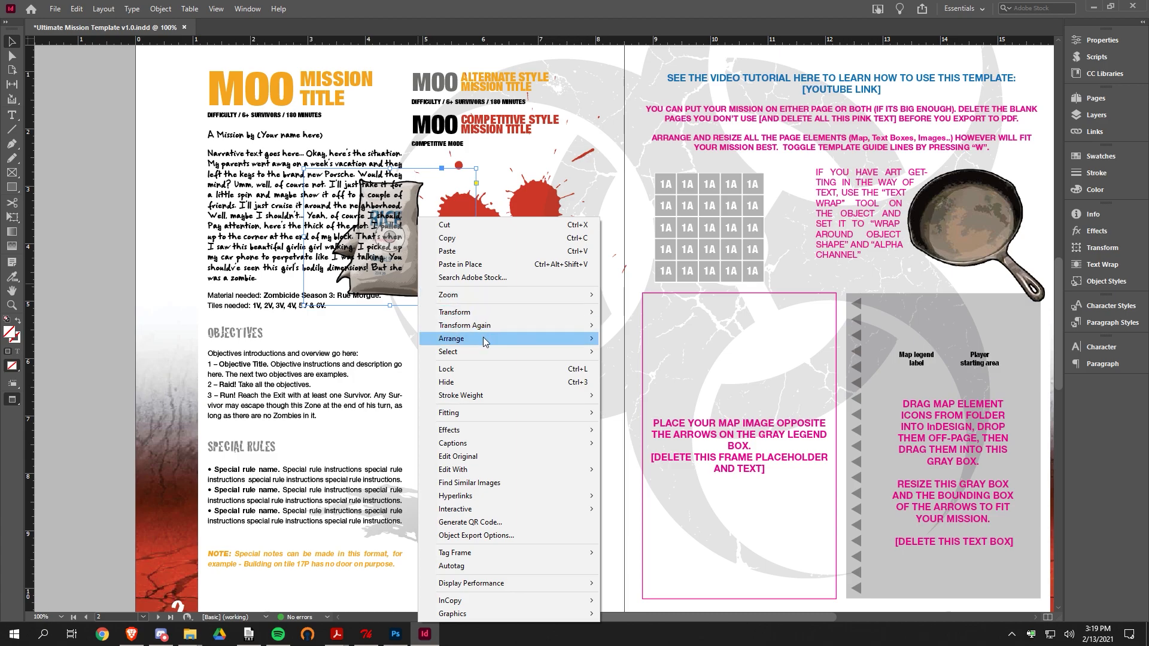
mouse_move(490, 339)
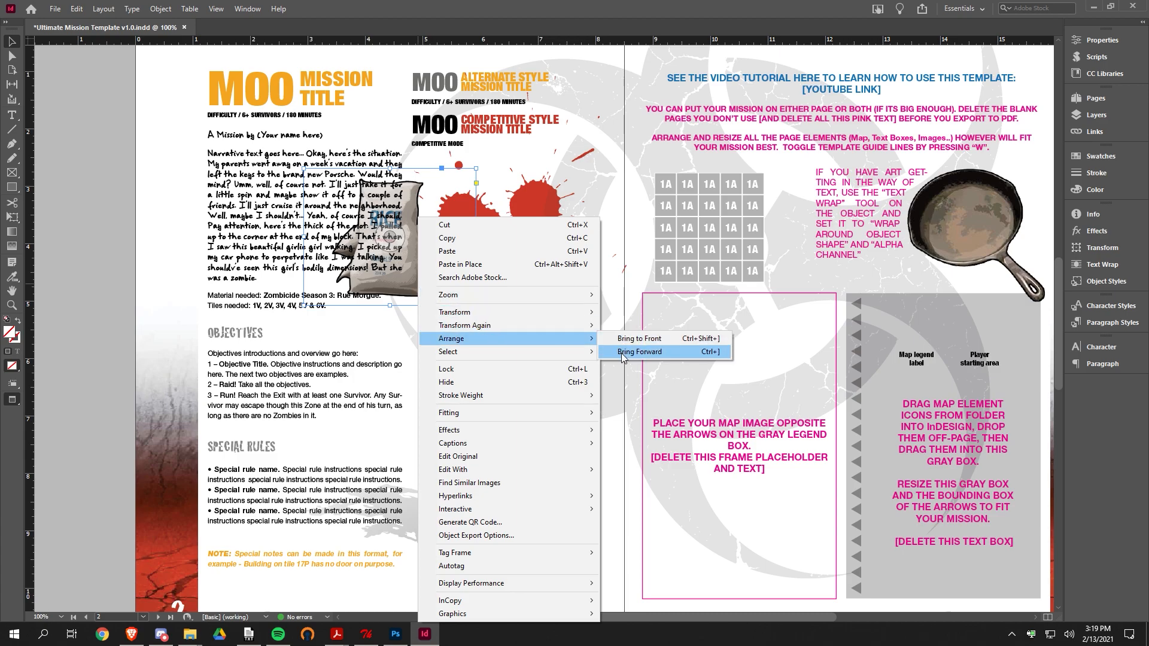
click(639, 352)
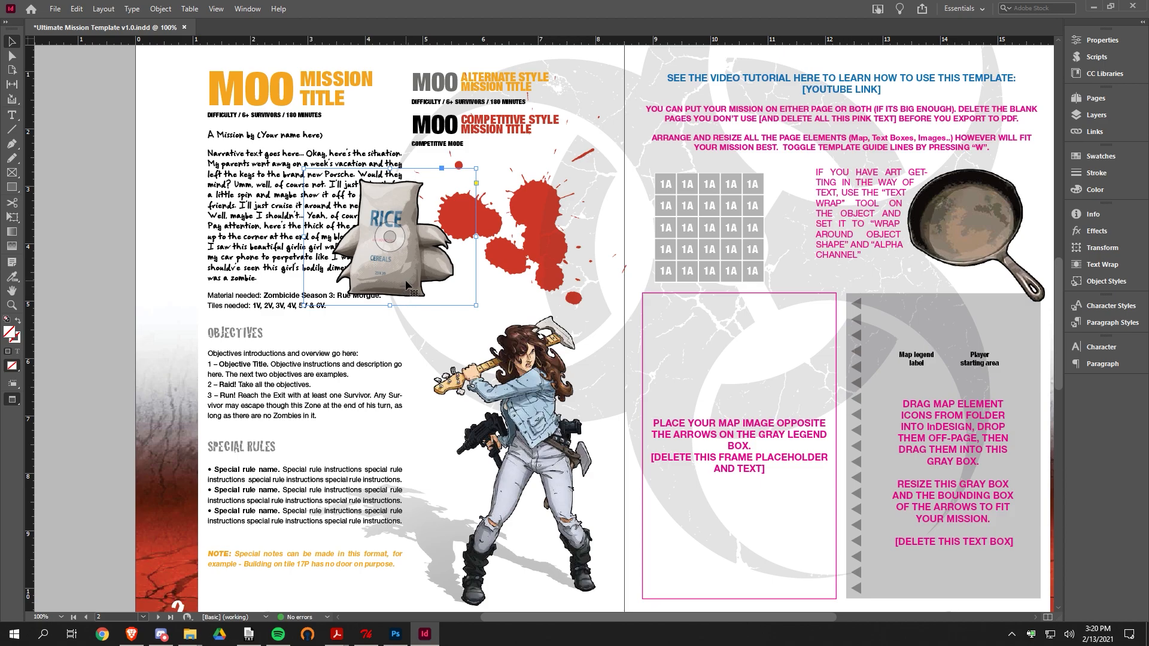
mouse_move(406, 285)
mouse_down()
mouse_move(405, 261)
mouse_move(399, 282)
mouse_up()
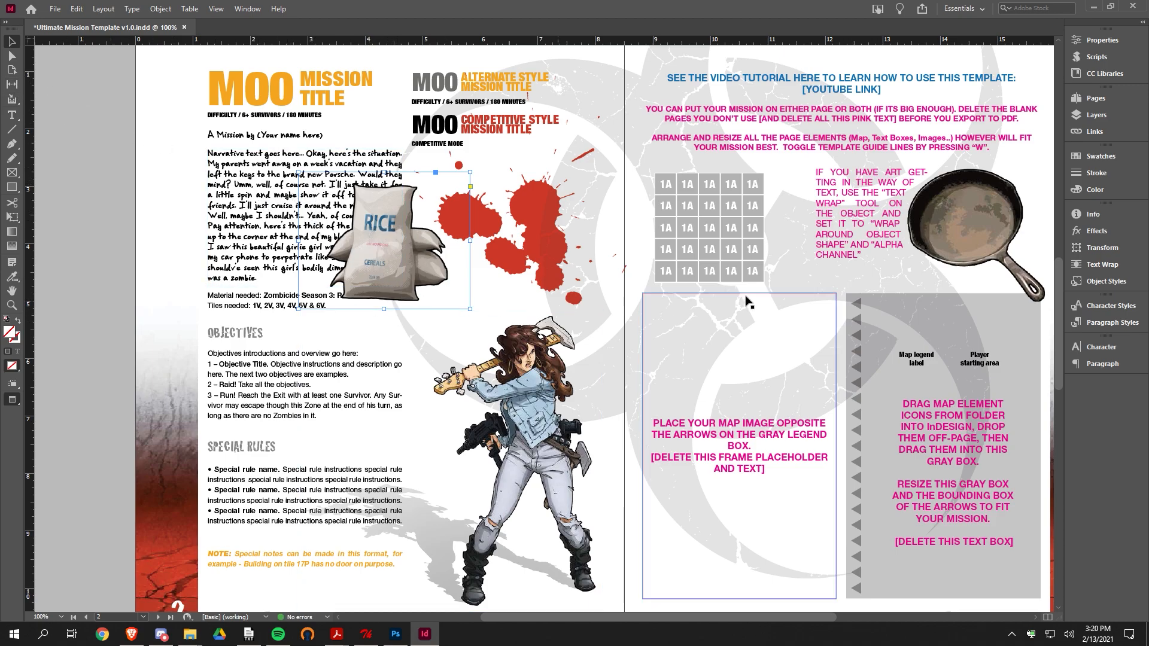
- Wrap the text around the rice bag's object shape with the Alpha Channel contour and a 0.125 in offset, and deselect the image
click(1107, 267)
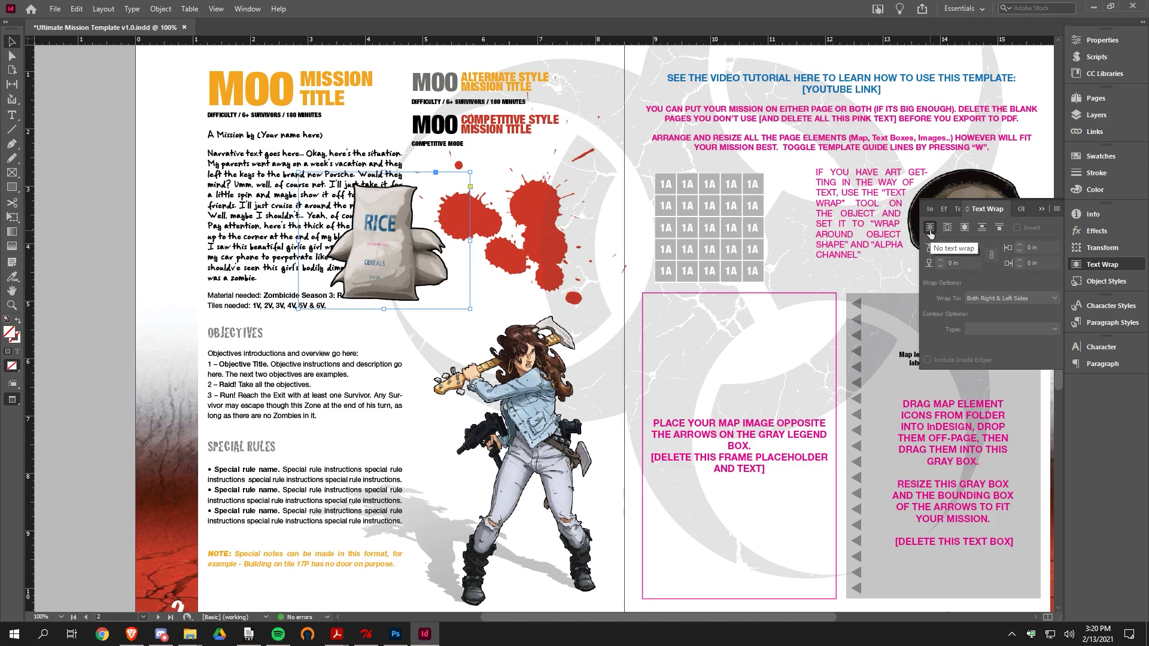
click(965, 229)
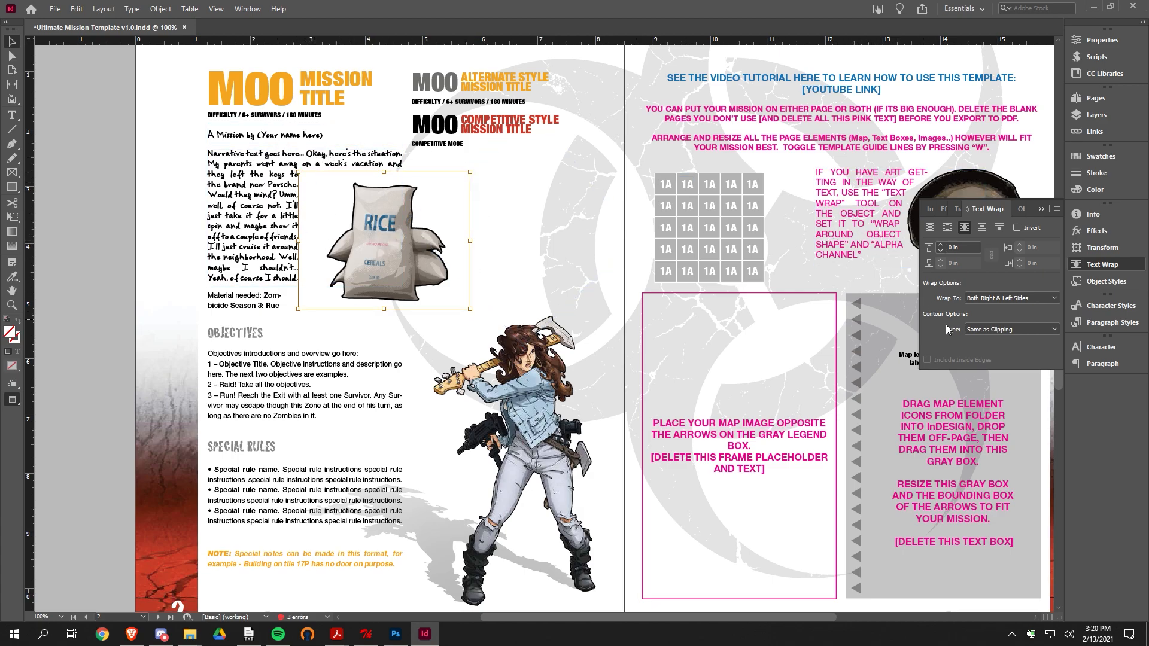
click(1058, 329)
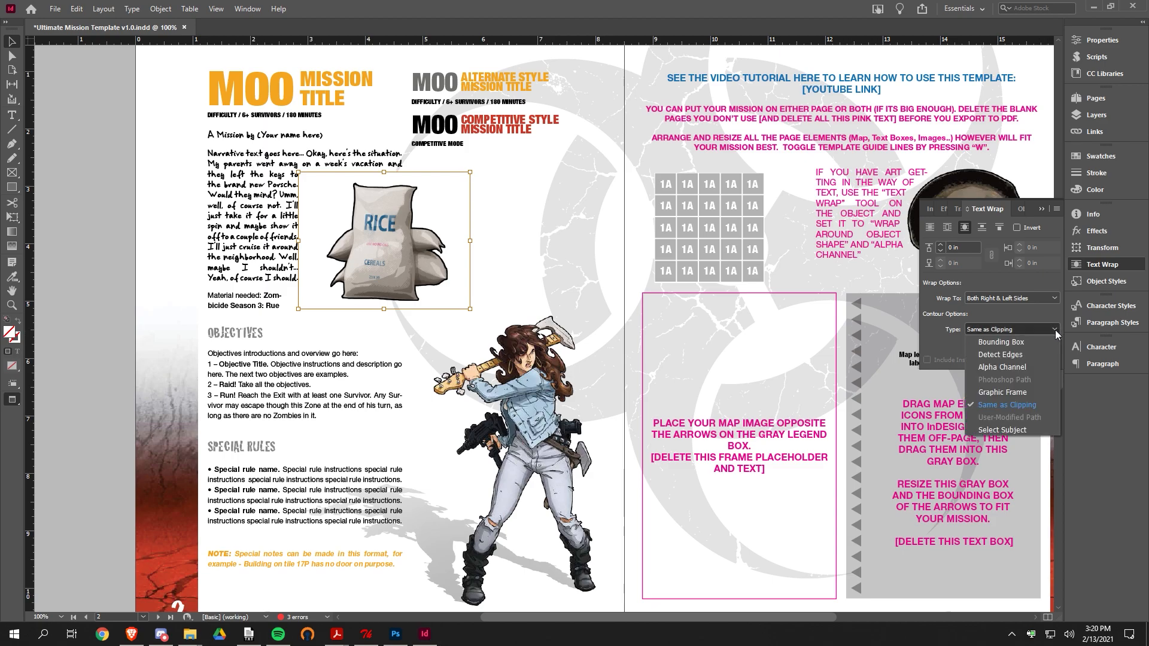
click(1024, 367)
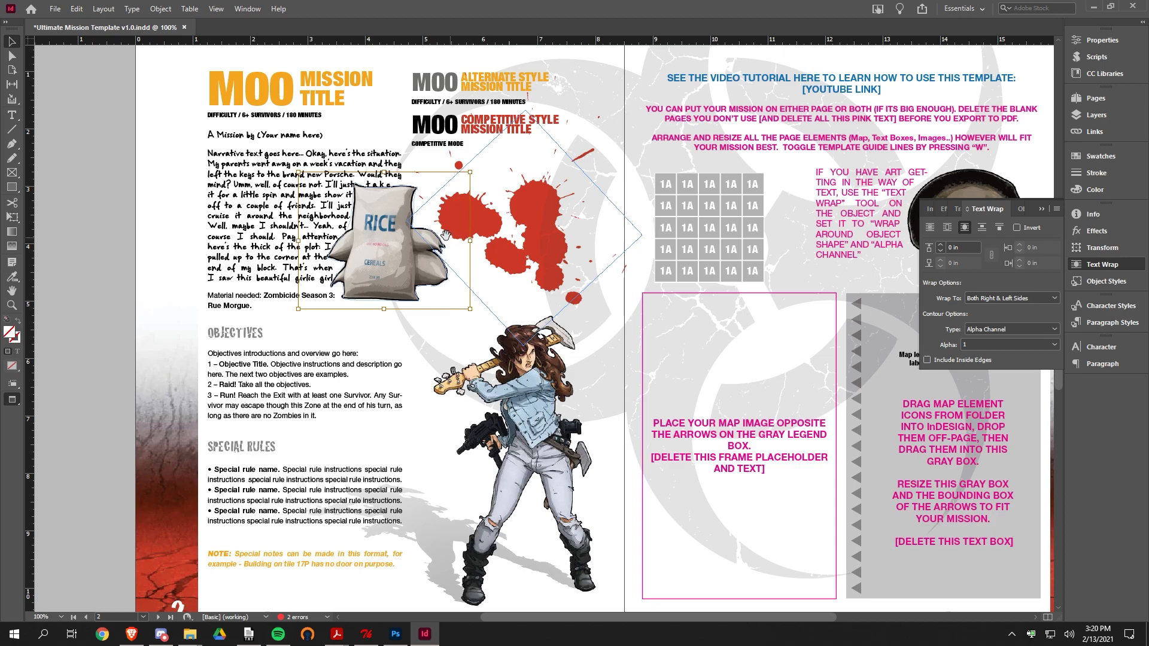
click(941, 245)
click(941, 245)
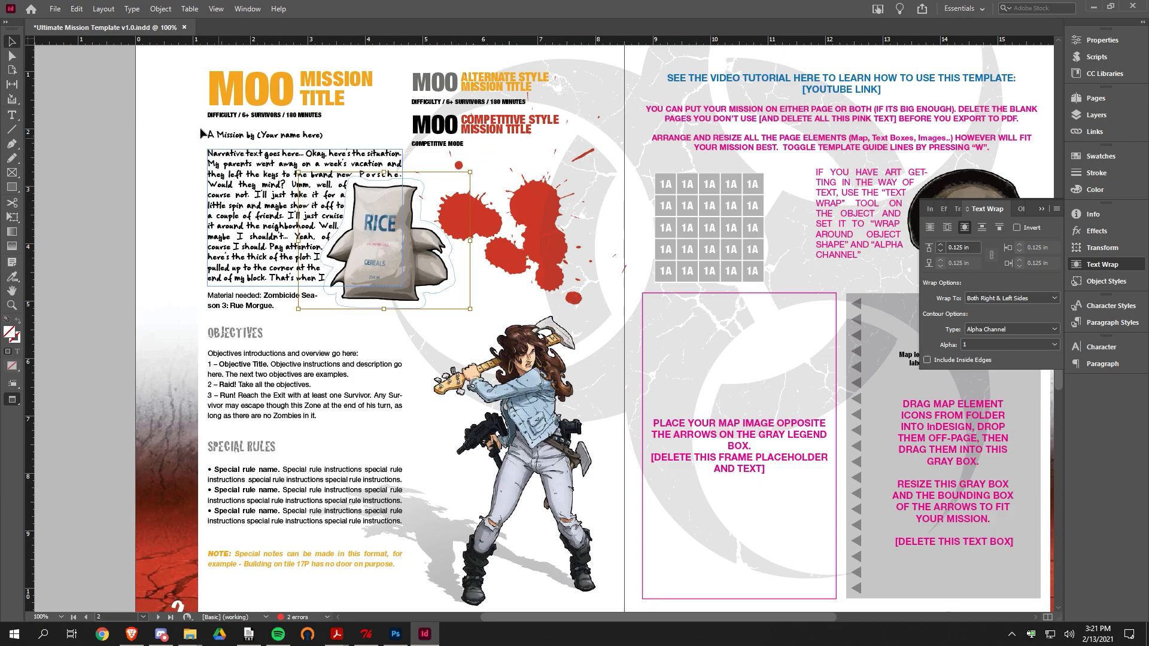
click(94, 122)
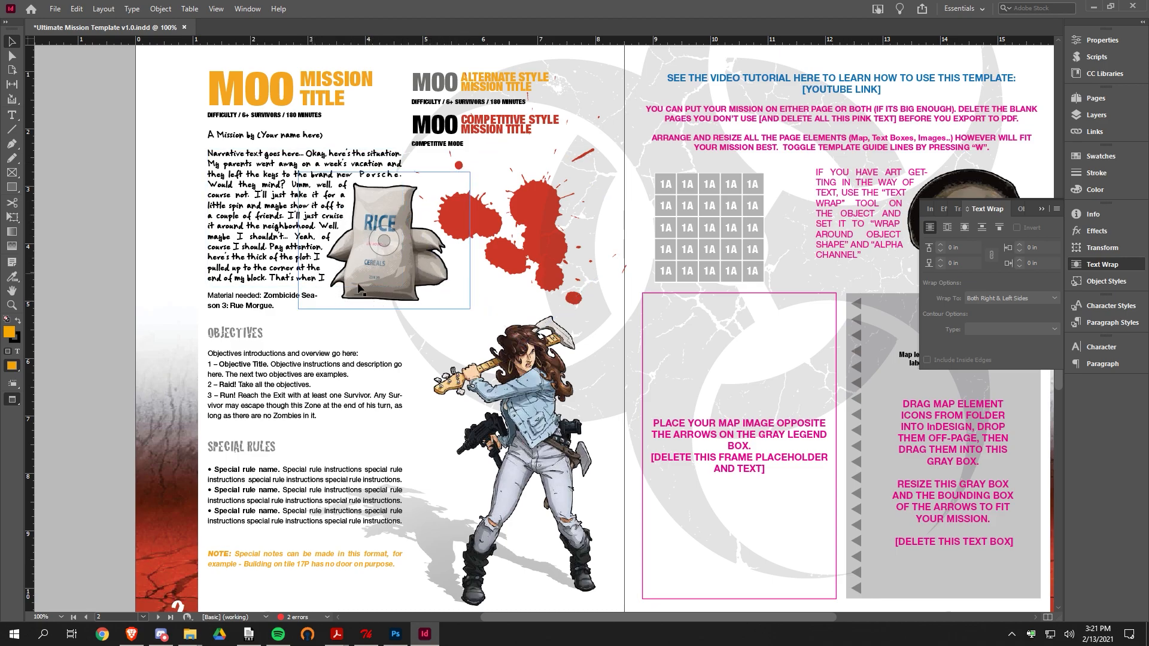
- Undo all the rice bag changes, from the text wrap and stacking order back to its placement in the layout
click(401, 298)
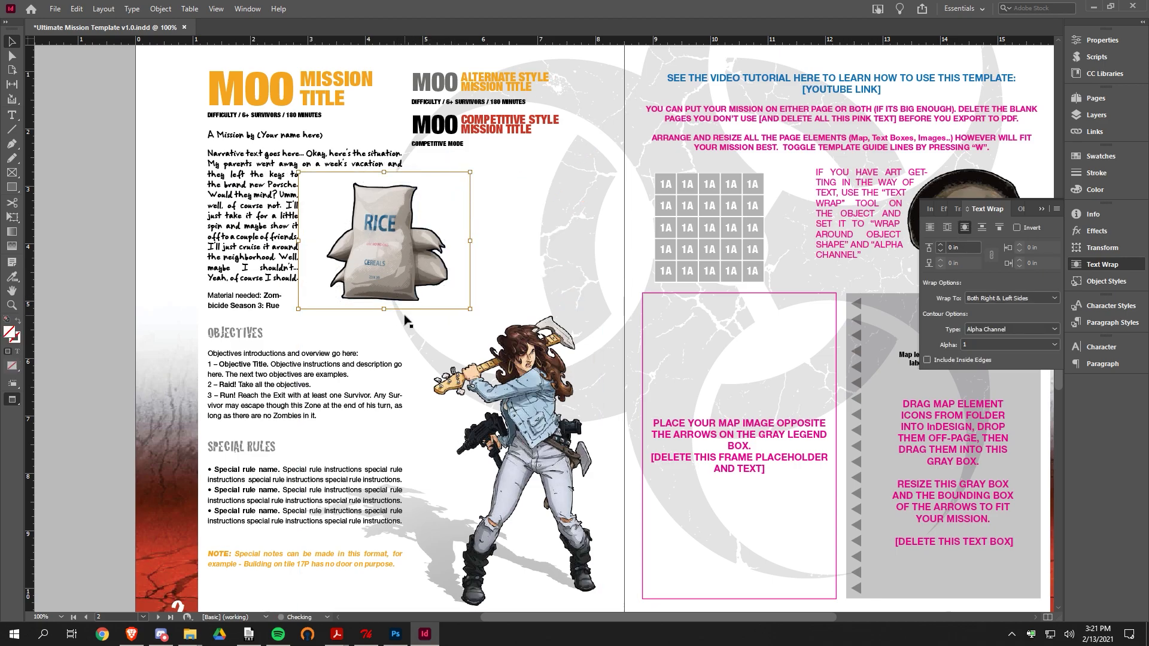
key(ctrl+z)
key(ctrl+z)
key(ctrl+z)
key(ctrl+z)
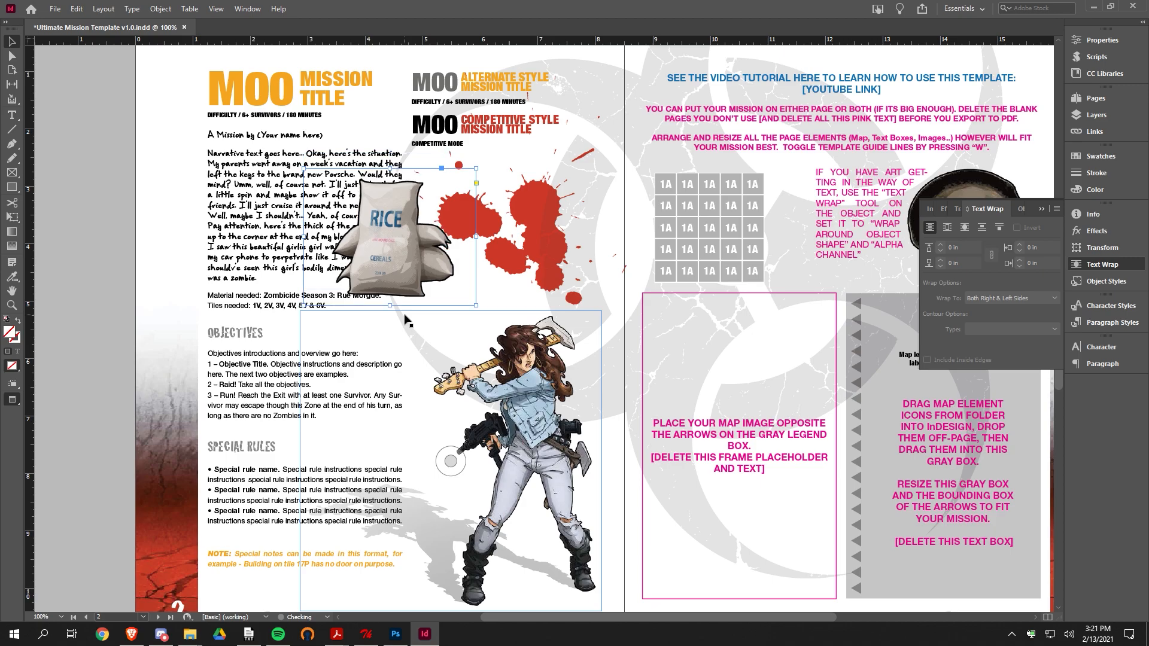
key(ctrl+z)
key(ctrl+z)
key(ctrl+z)
key(ctrl+z)
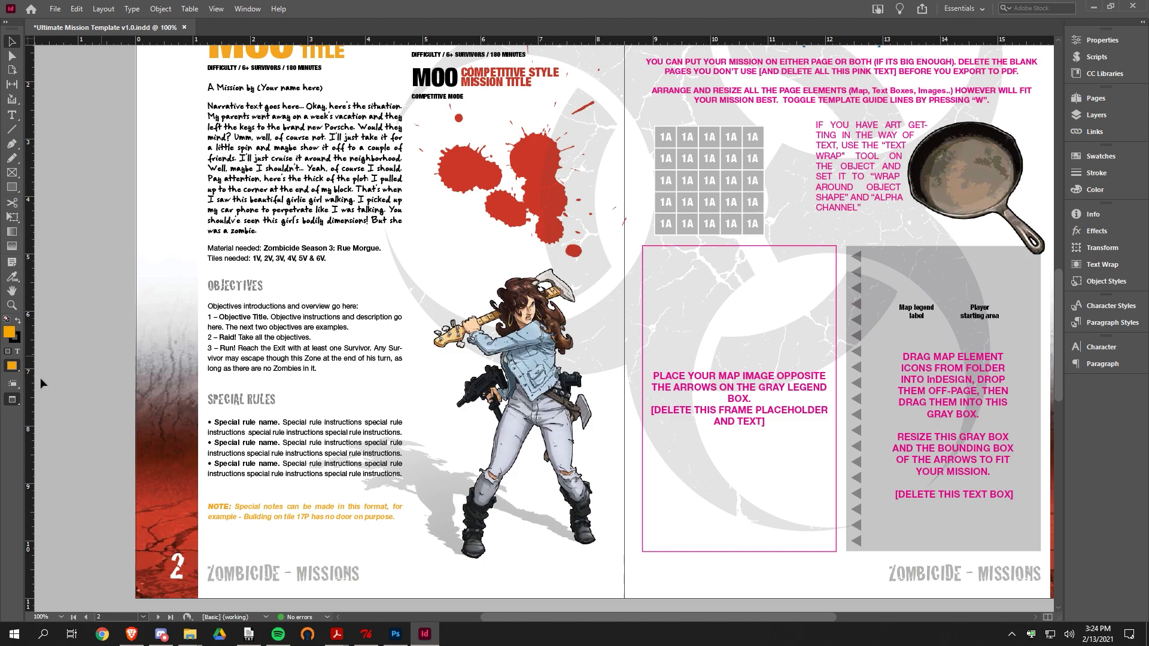
- Crop the woman artwork by shrinking its frame, and fit the frame back to its content
click(547, 342)
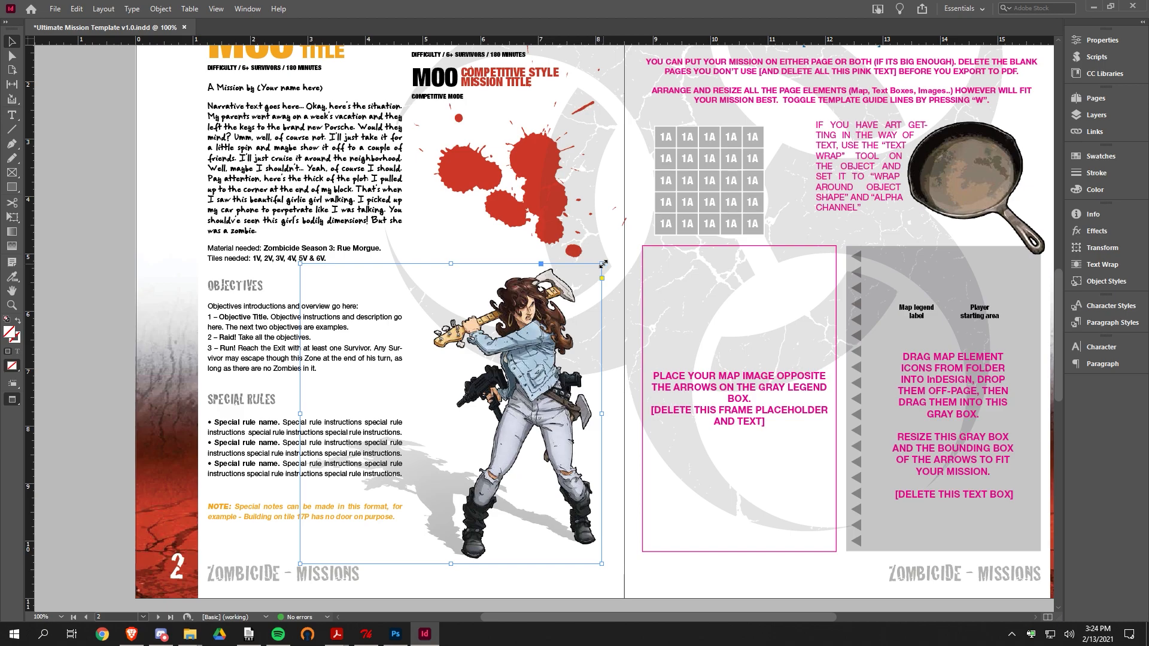
drag(601, 263, 471, 415)
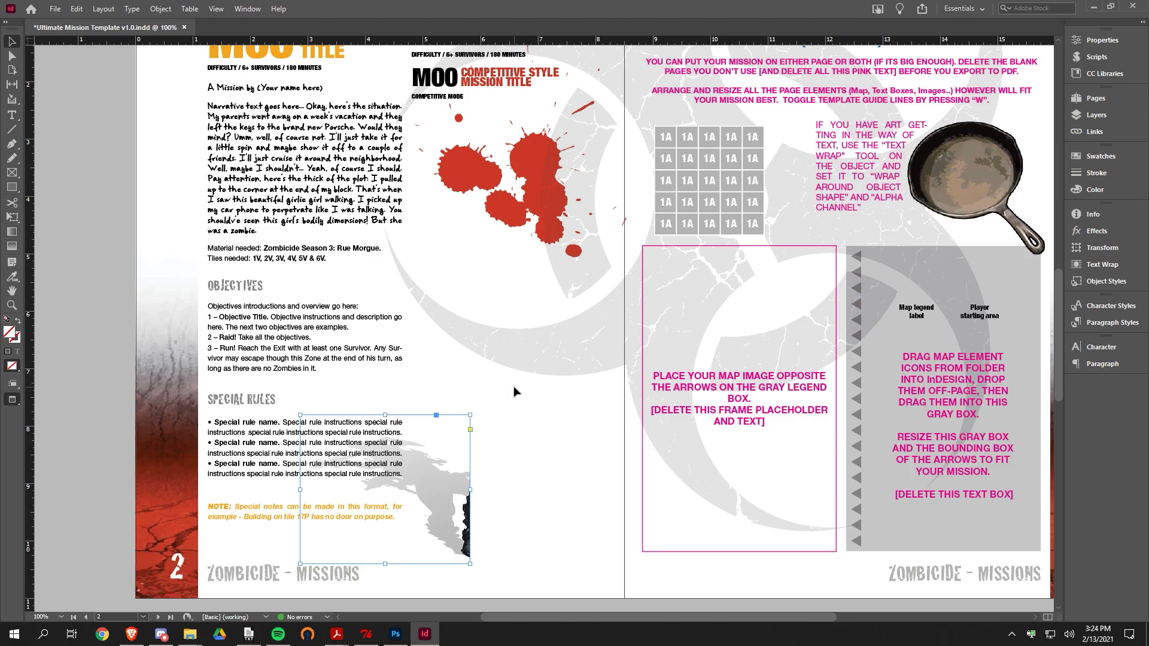
key(ctrl+alt+c)
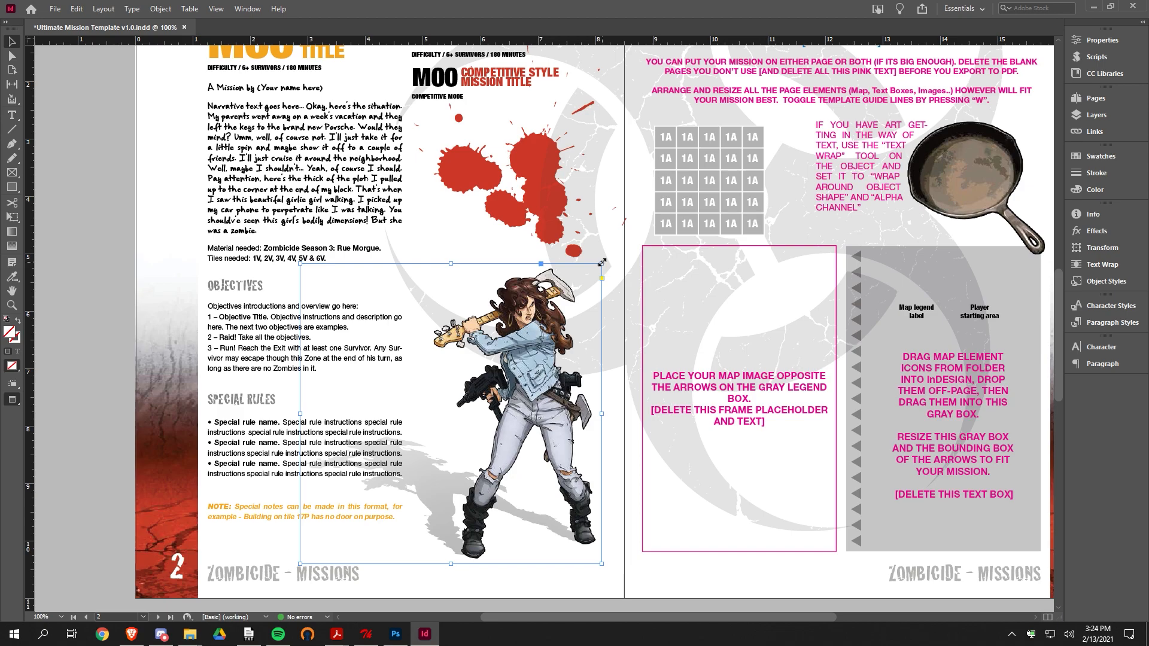
- Try scaling the woman artwork down proportionally together with its frame, and undo the scaling
drag(602, 262, 435, 429)
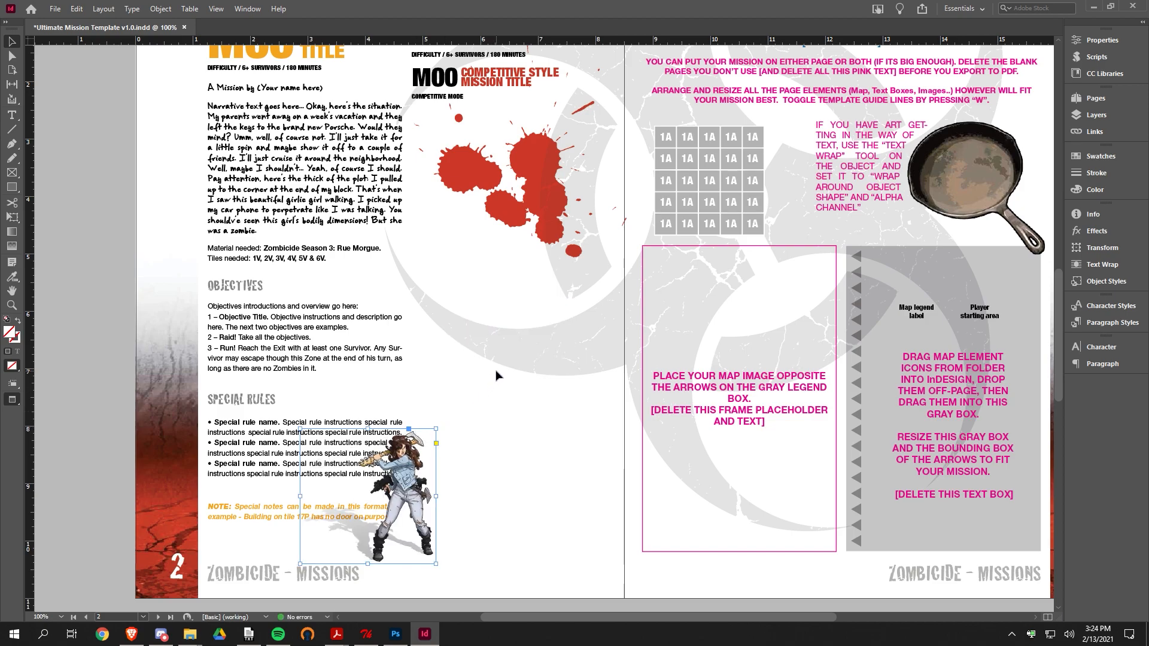
key(ctrl+z)
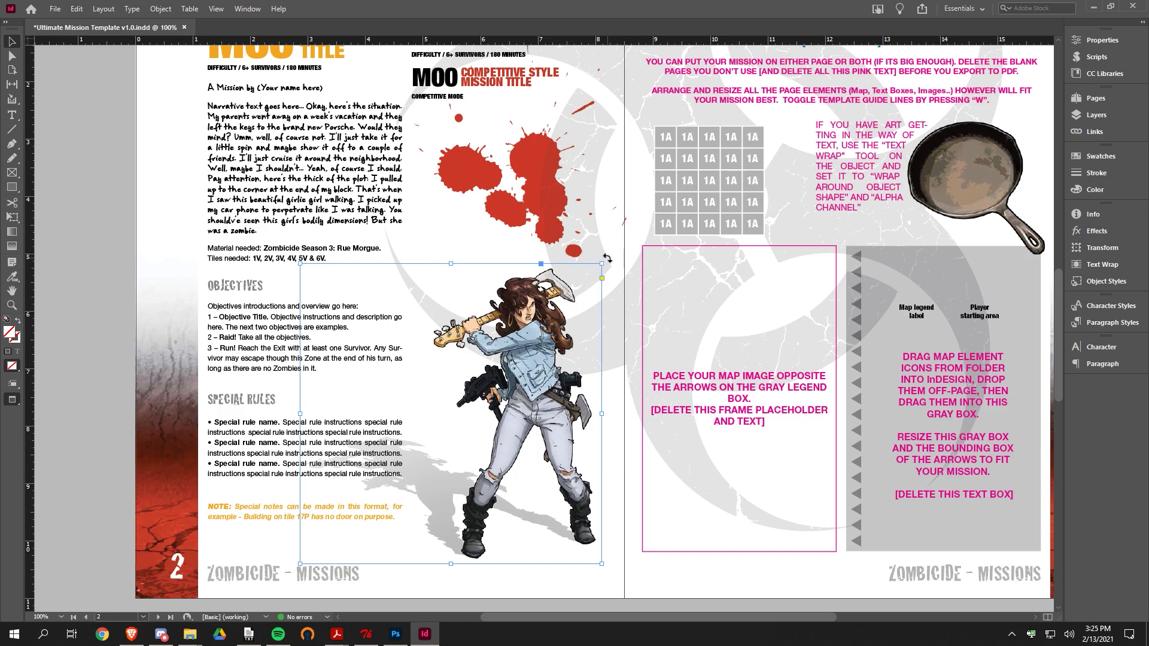
- Try rotating the woman artwork and cropping its frame from the upper corner, and undo both changes
drag(608, 263, 388, 279)
key(ctrl+z)
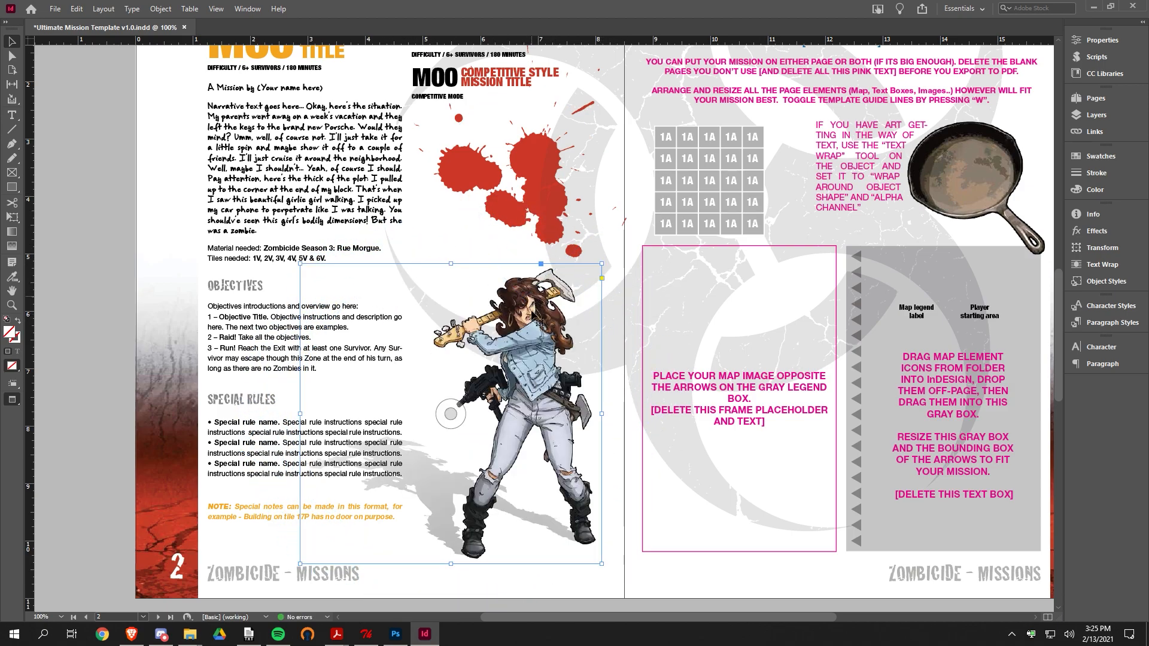
drag(603, 264, 531, 330)
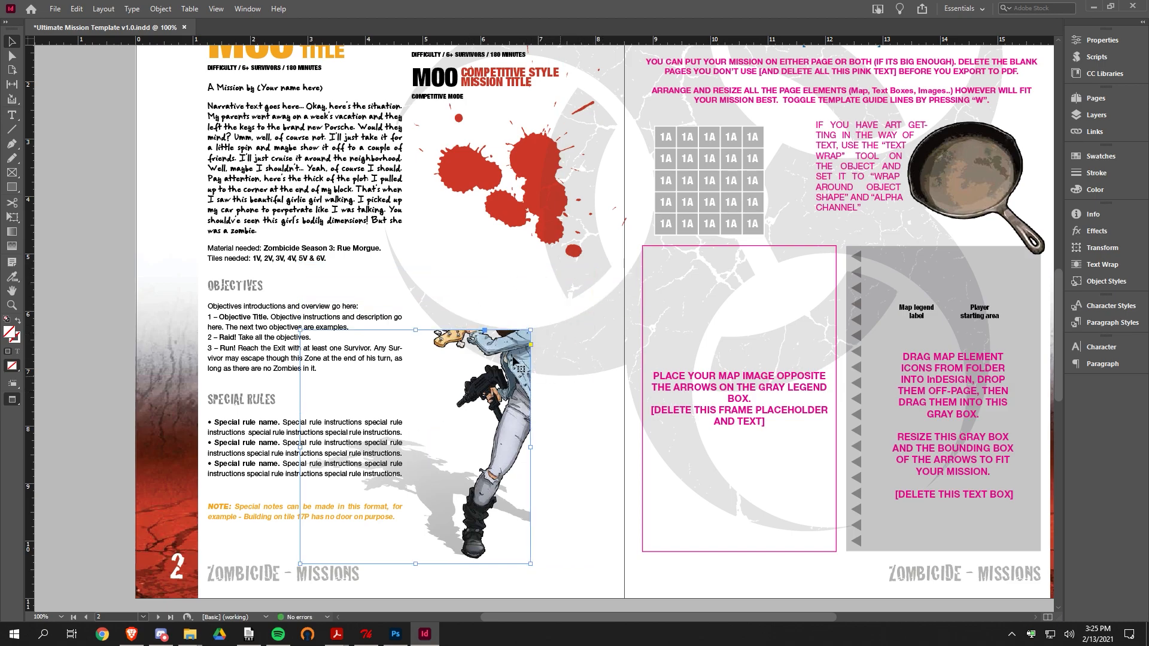
key(ctrl+z)
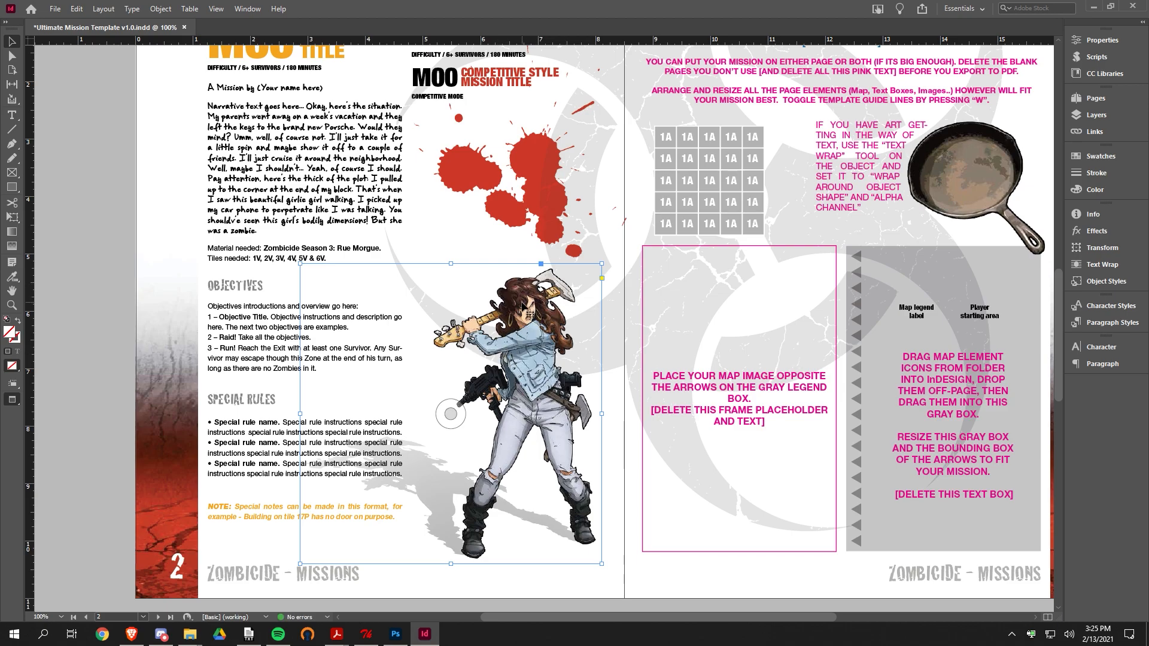
- Replace the campaign page's header artwork by placing another image from File Explorer into its existing frame
click(142, 195)
drag(387, 159, 220, 479)
drag(557, 203, 439, 565)
drag(547, 227, 531, 487)
click(567, 265)
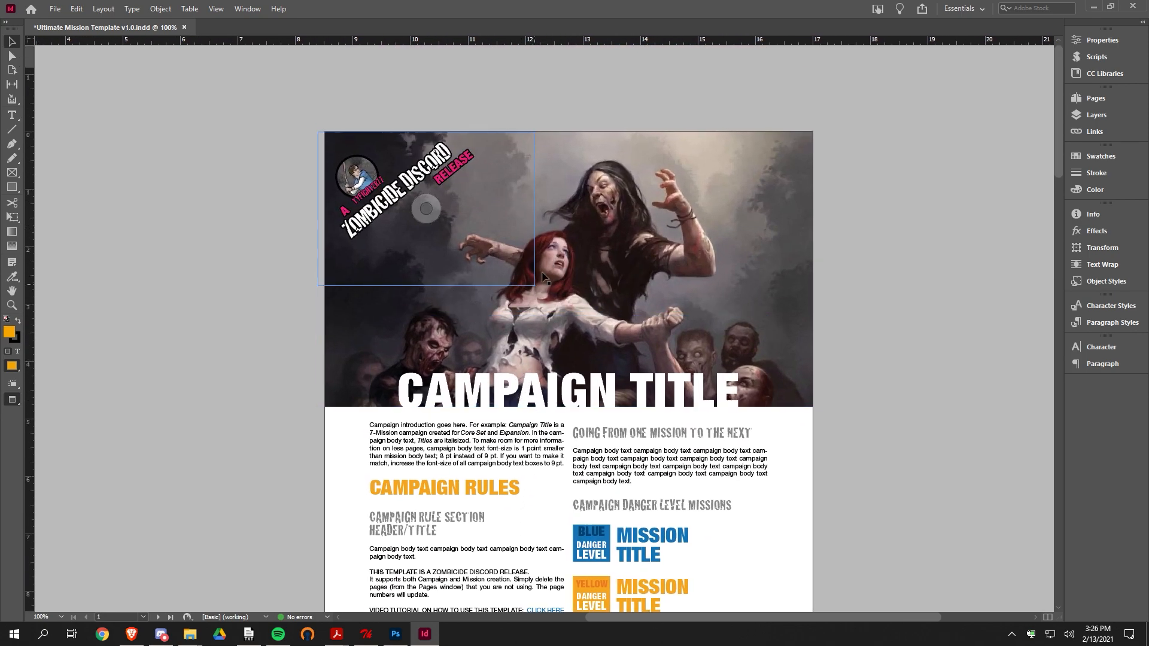
click(625, 219)
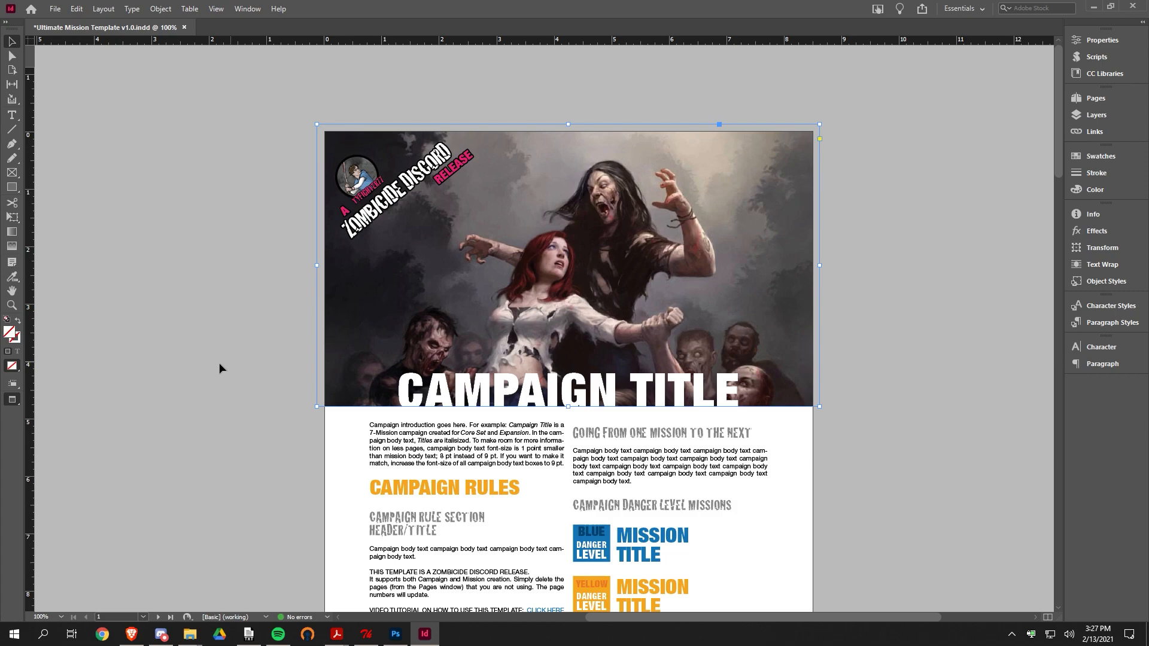
key(alt+Tab)
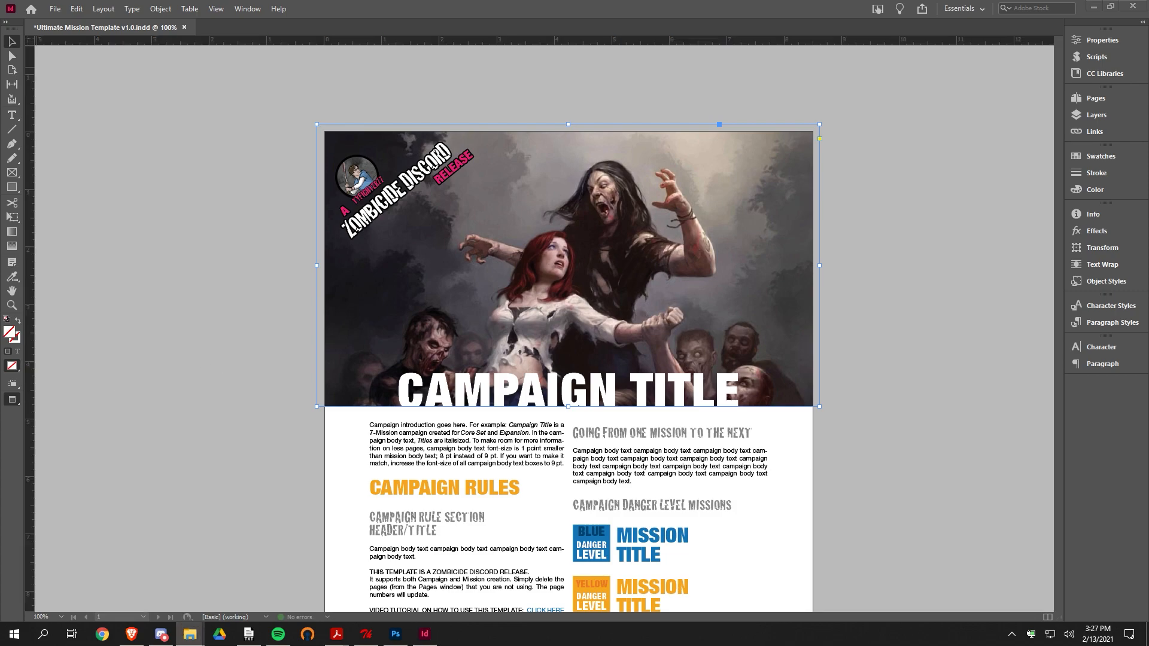
drag(2, 263, 608, 237)
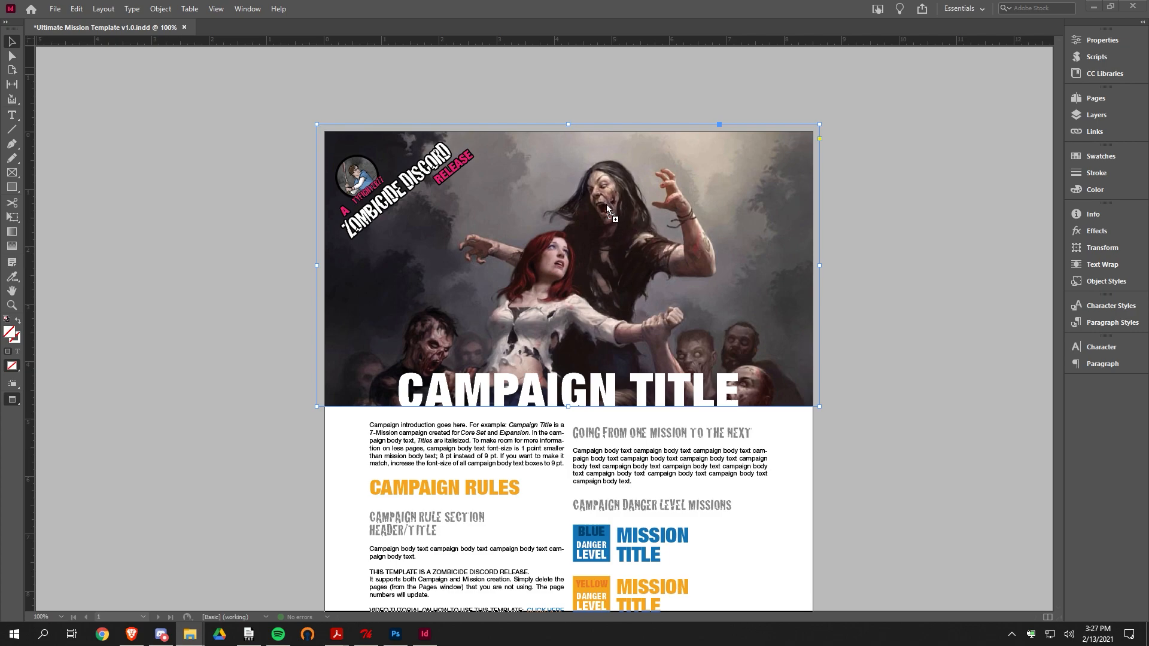
drag(608, 210, 608, 213)
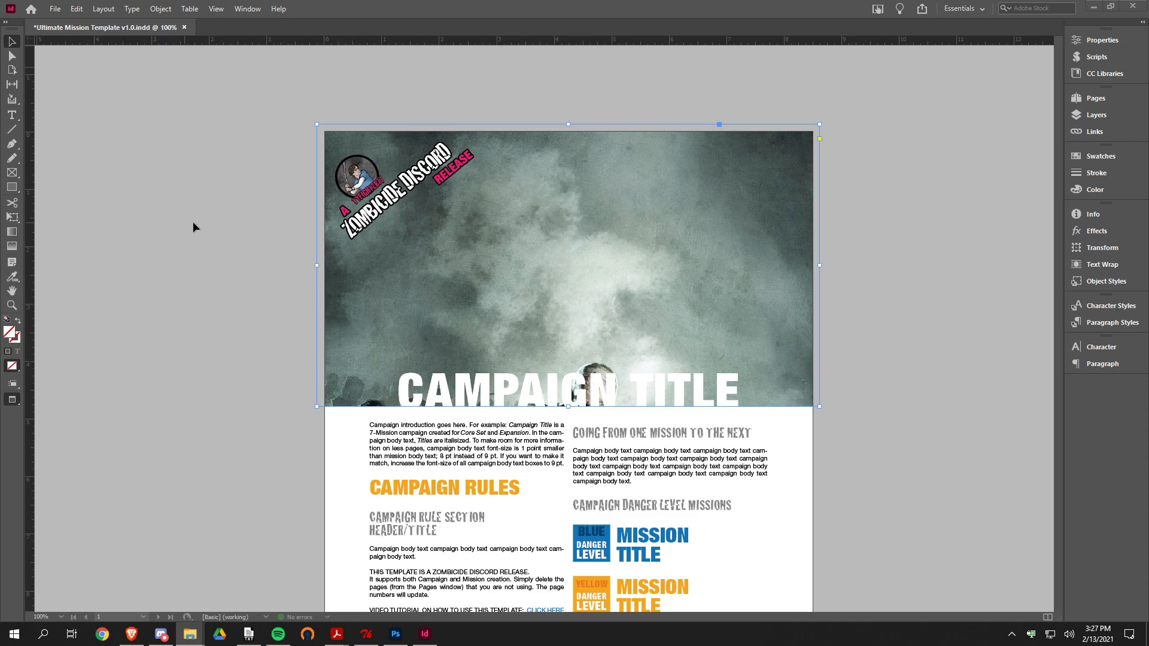
- Reposition the new image inside the header frame so the zombie crowd fills the area behind the campaign title
click(270, 213)
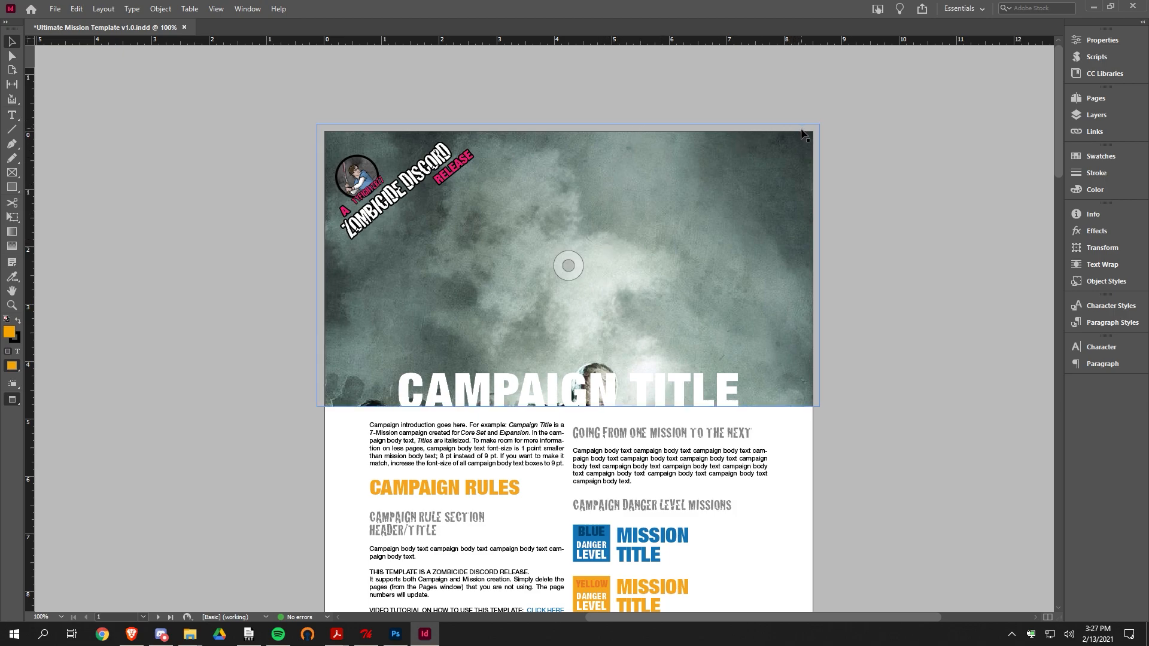
drag(568, 266, 569, 168)
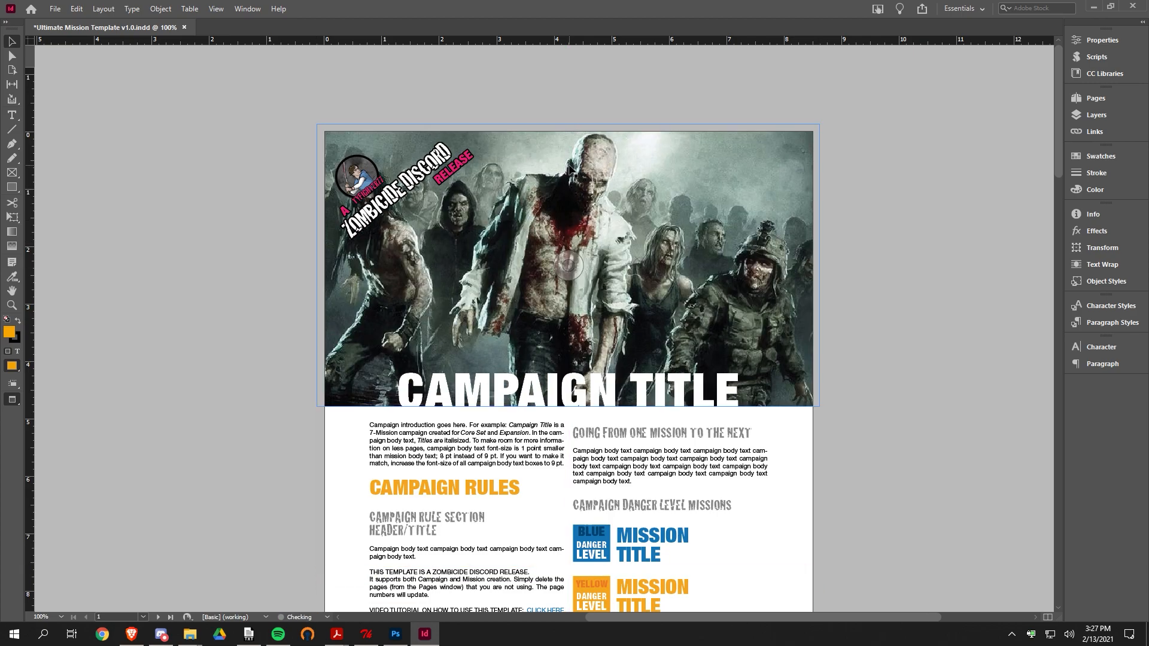
drag(567, 264, 569, 283)
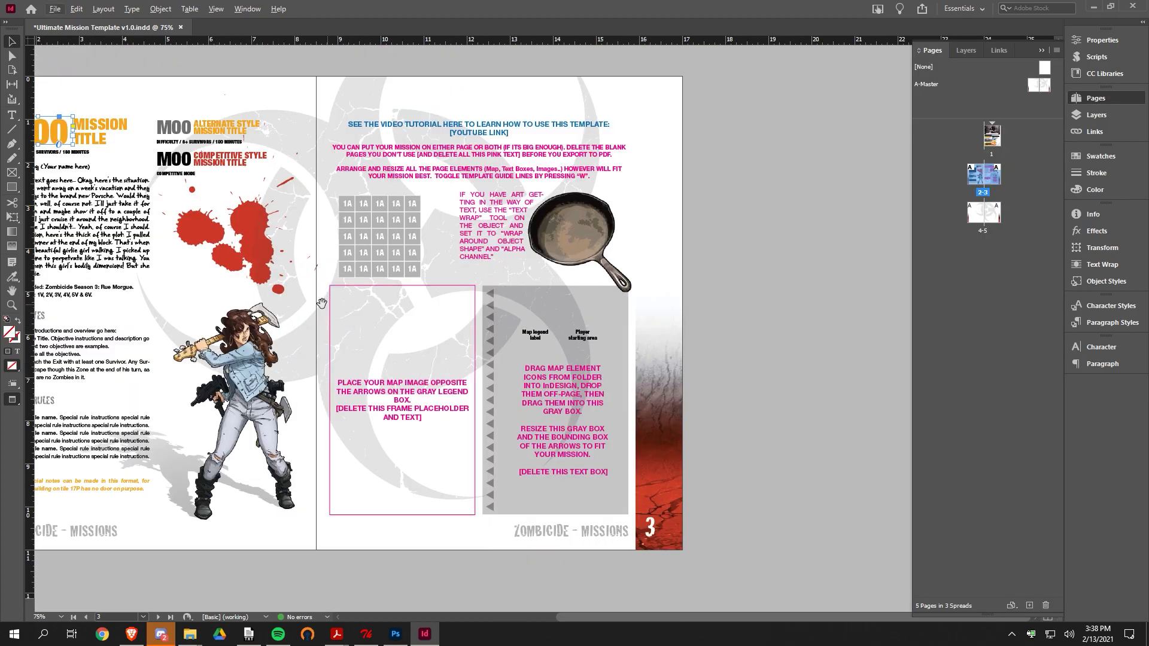
- Open the A-Master spread from the mission pages and bring both of its pages into view
drag(323, 304, 472, 308)
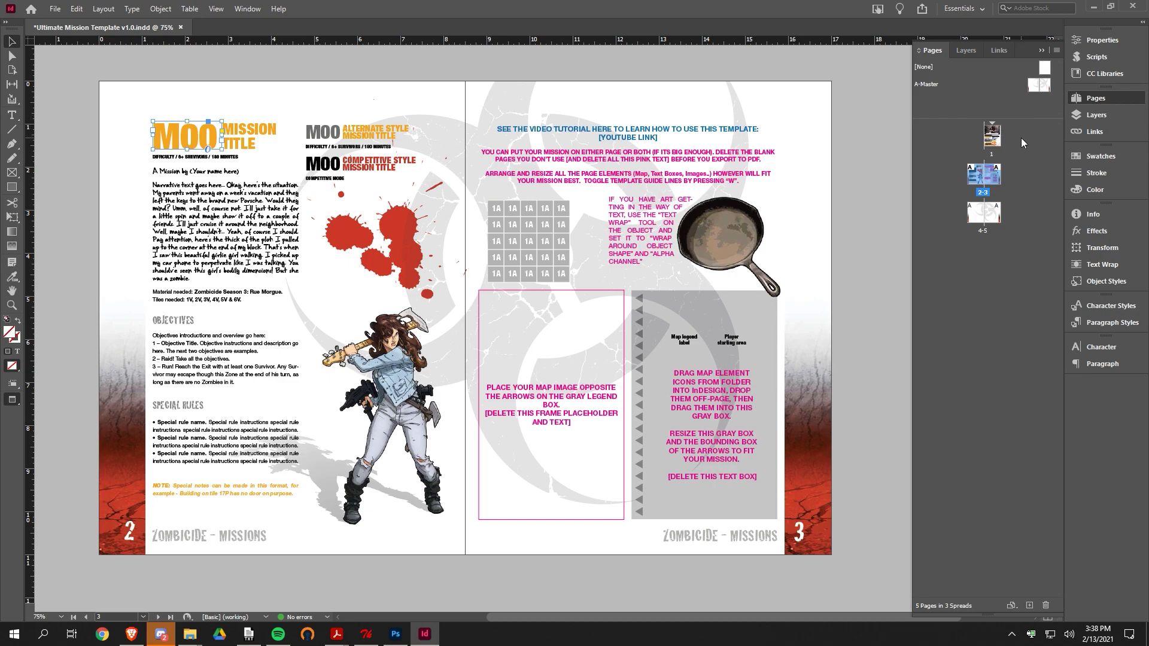
double_click(1034, 87)
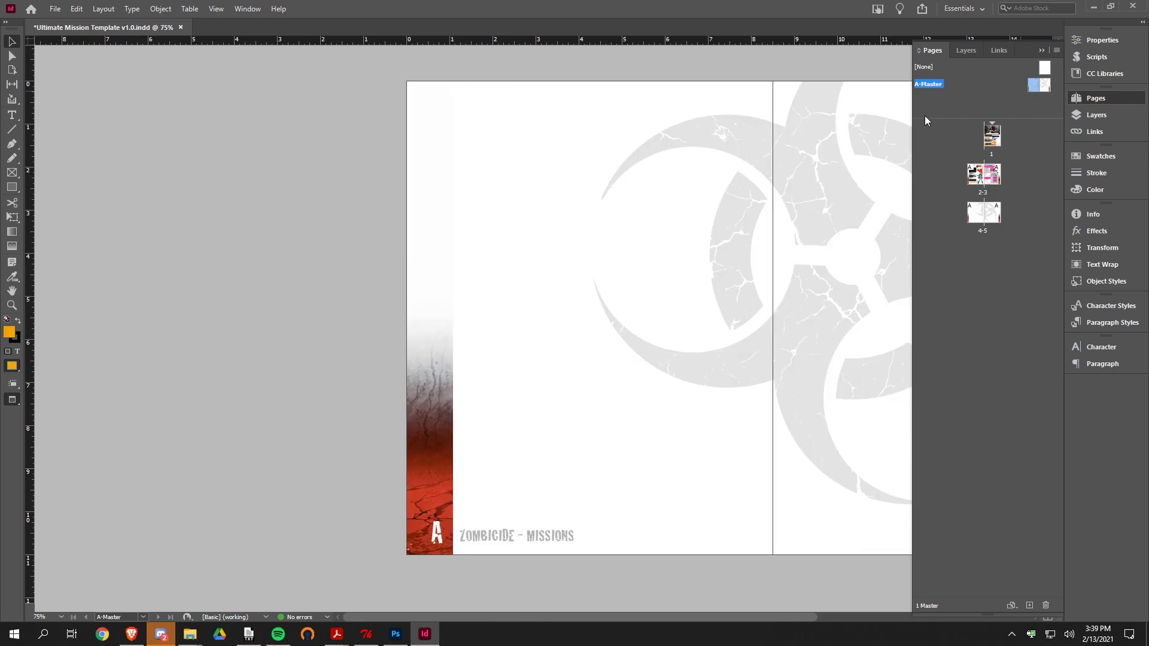
drag(666, 285, 364, 282)
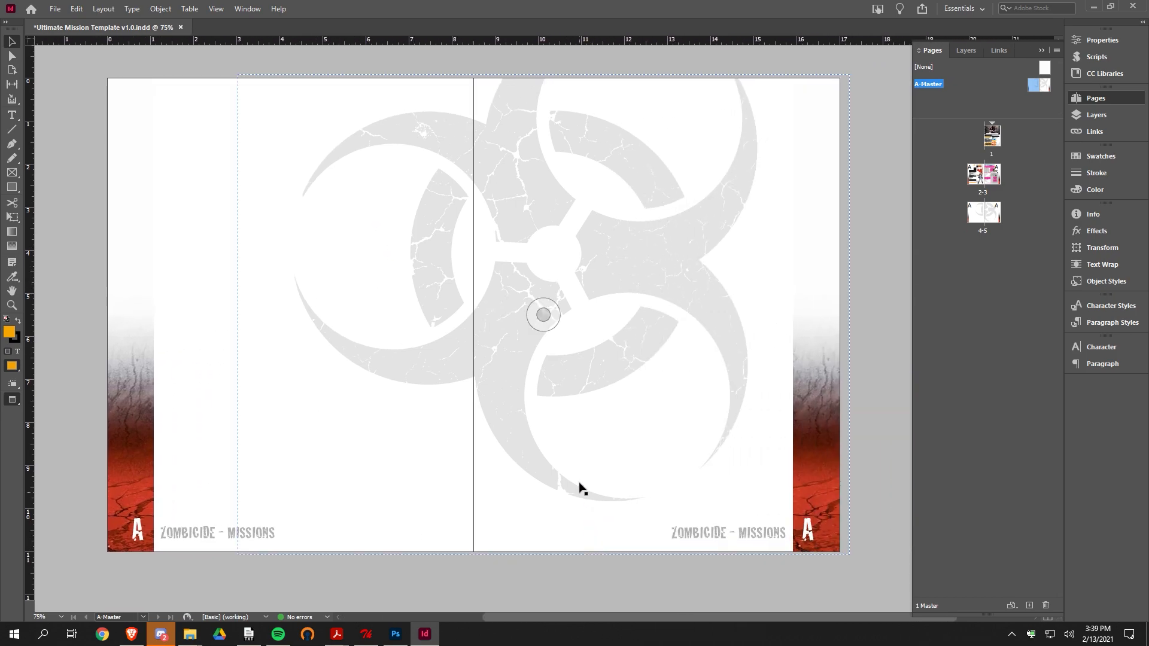
- Inspect the master's side borders, page number markers, footer title and biohazard background by selecting them in turn, and return to page 1
click(133, 358)
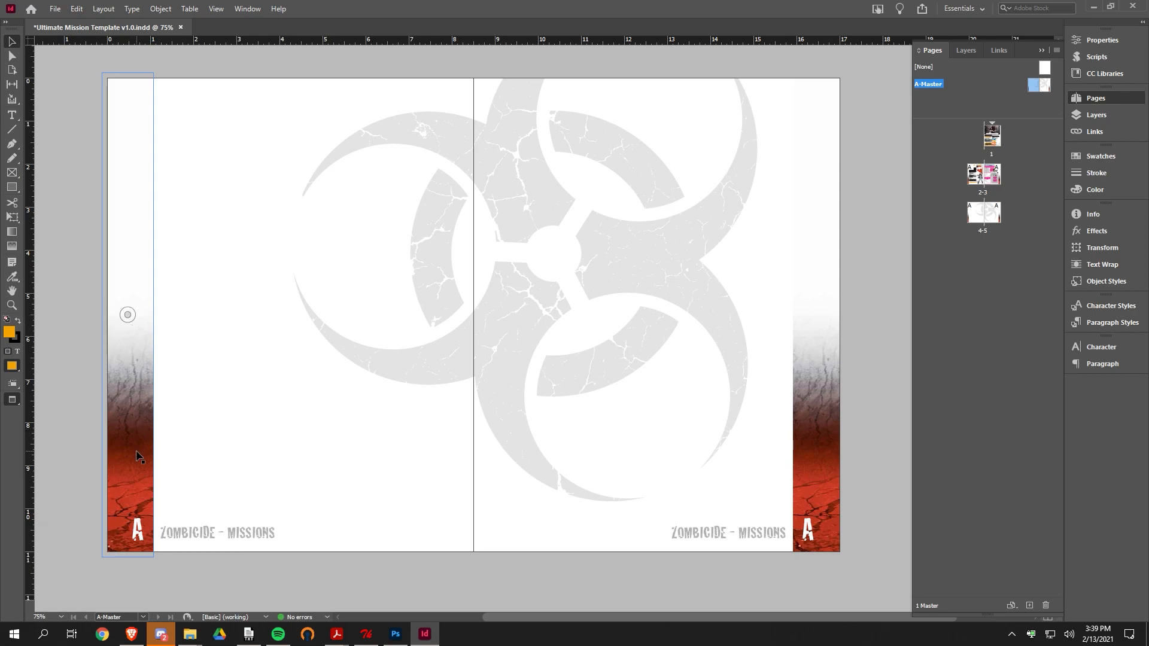
click(837, 420)
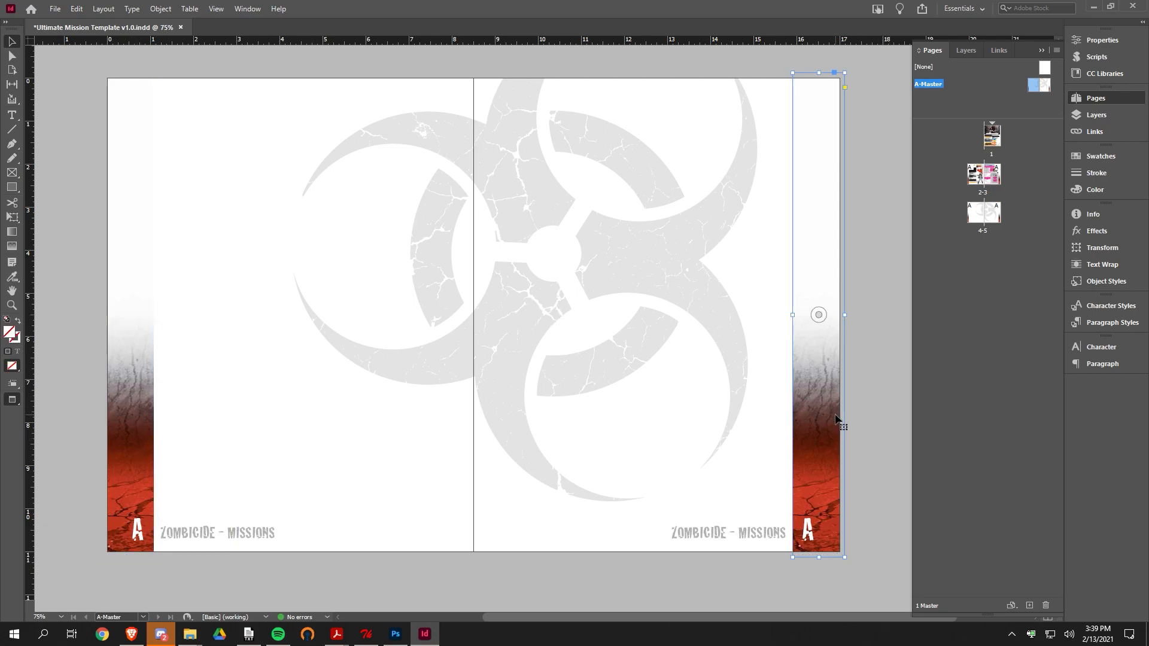
click(821, 534)
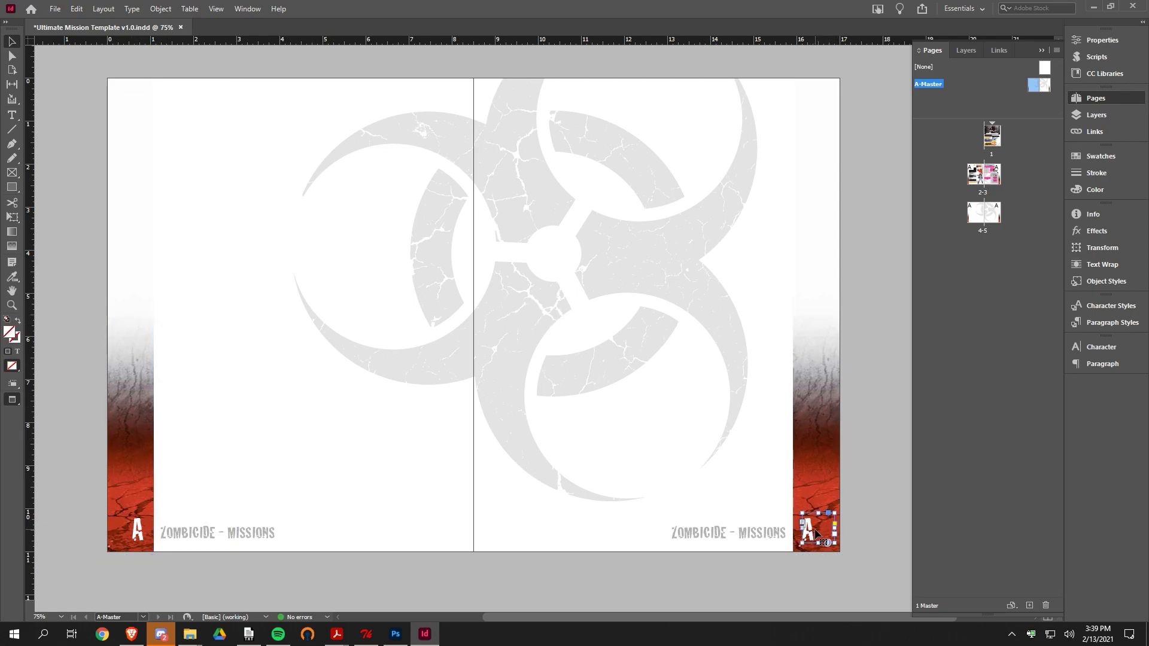
click(142, 531)
click(220, 538)
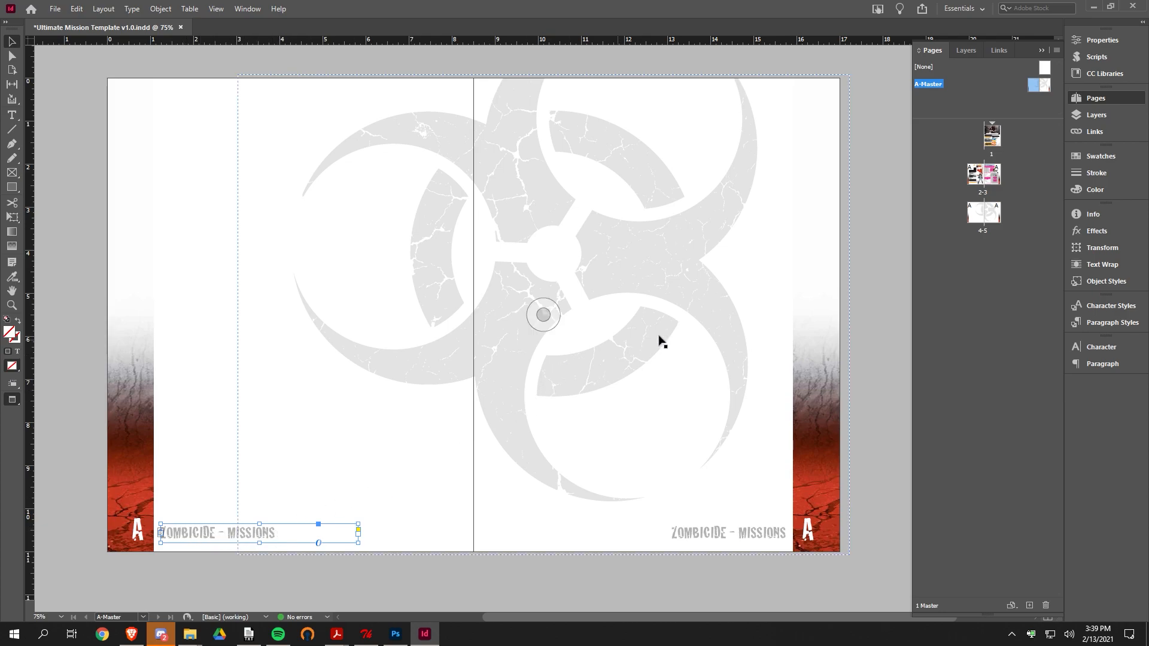
click(644, 294)
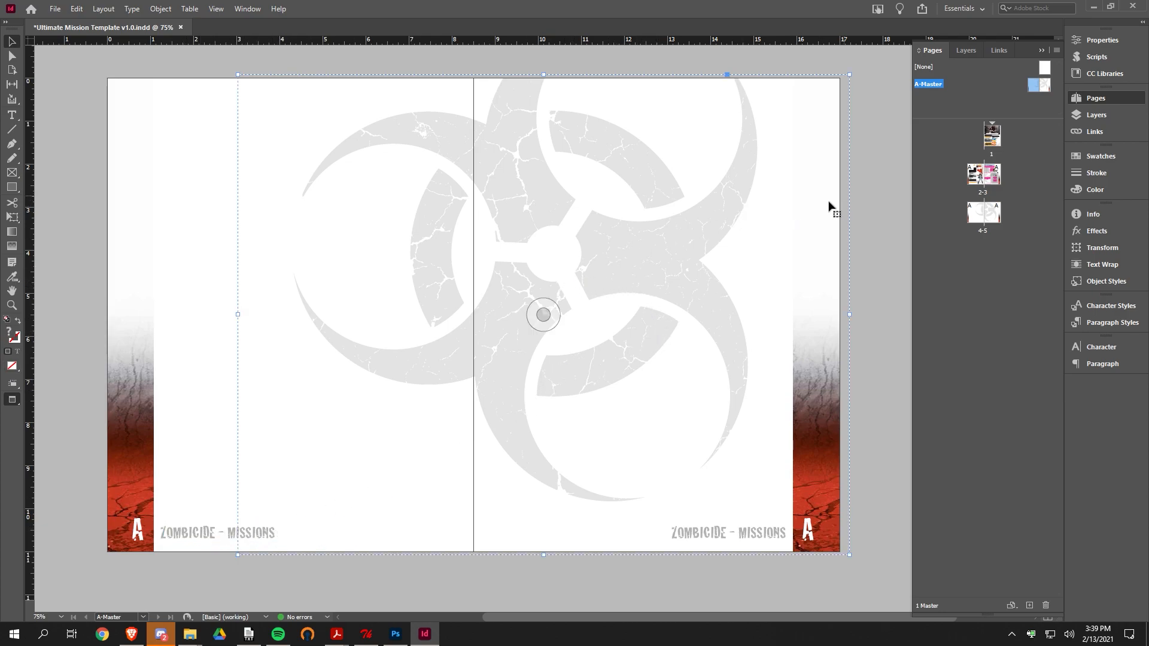
click(880, 209)
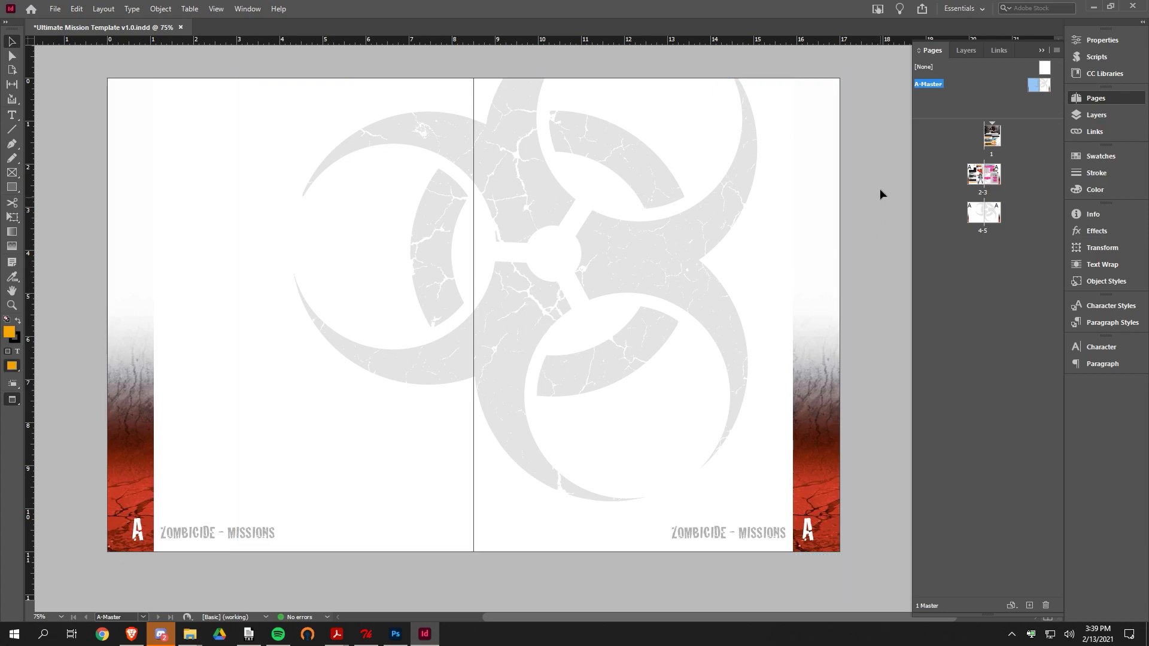
click(996, 141)
double_click(996, 141)
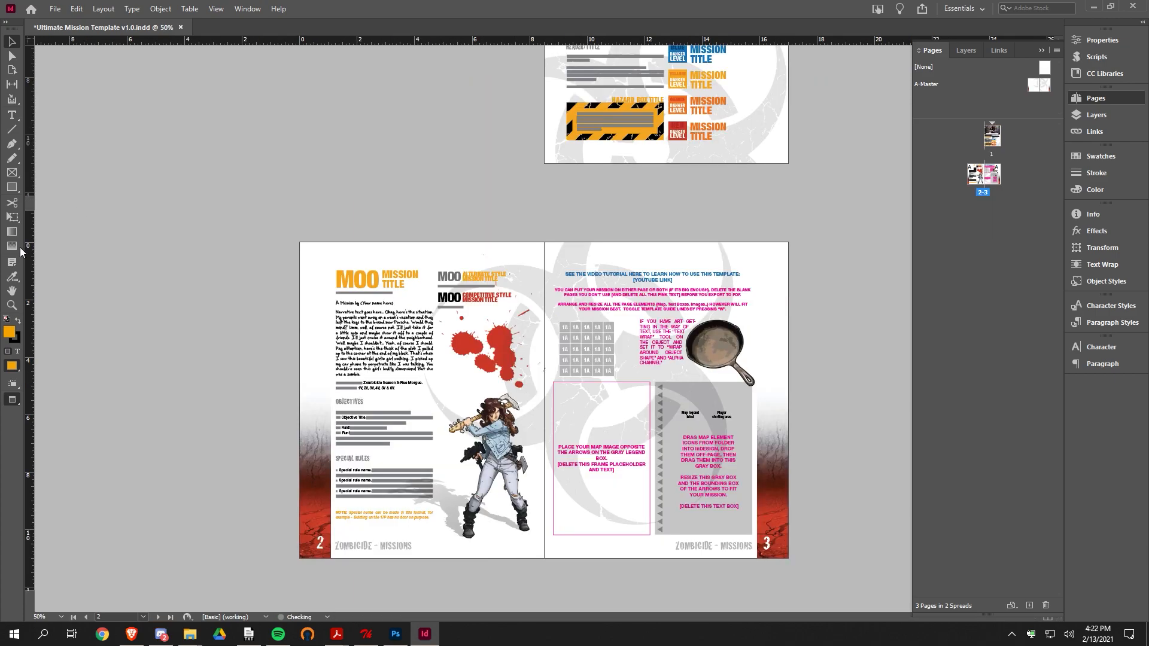
- Start exporting the template as Adobe PDF (Print), and cancel the export
key(alt+Tab)
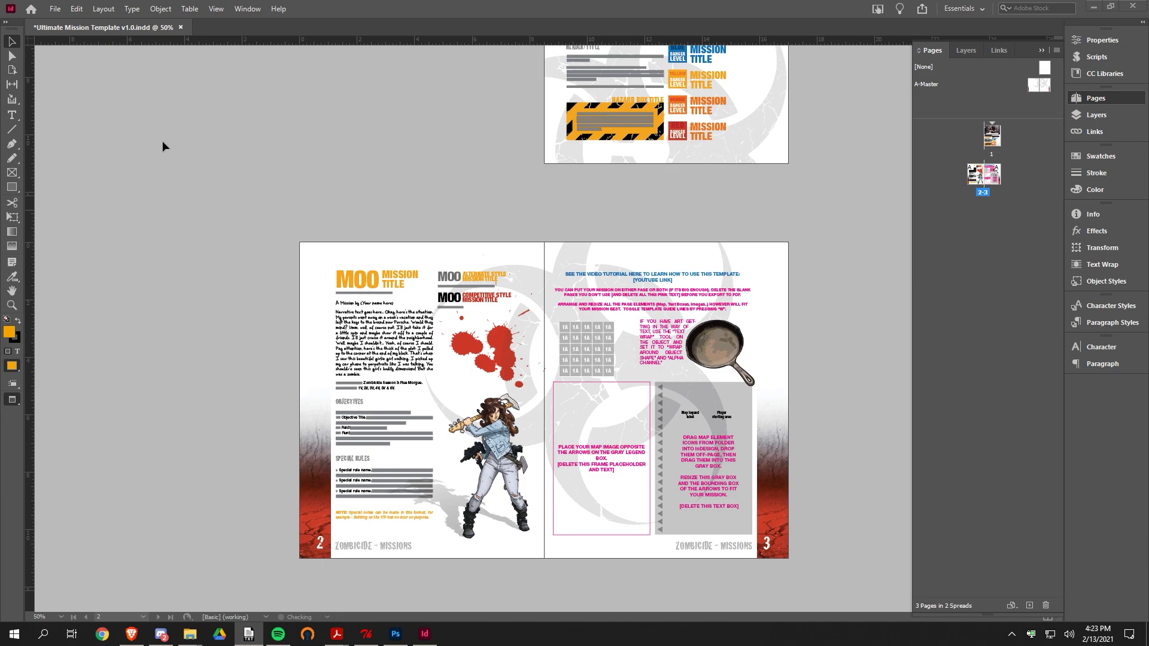
click(55, 9)
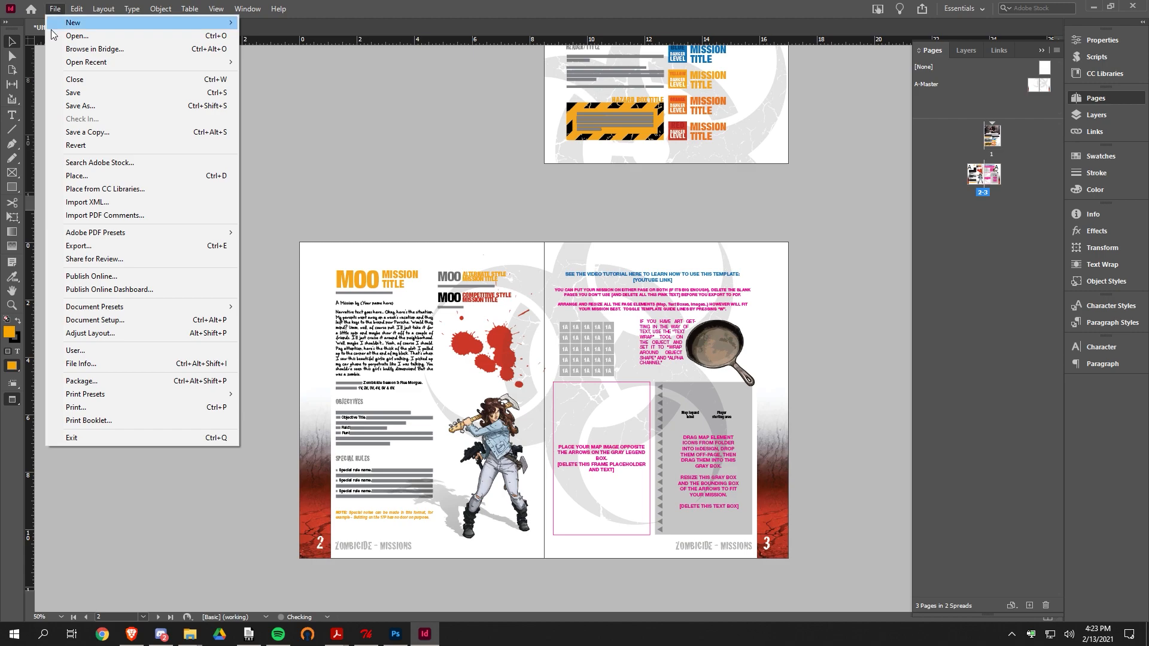
click(85, 247)
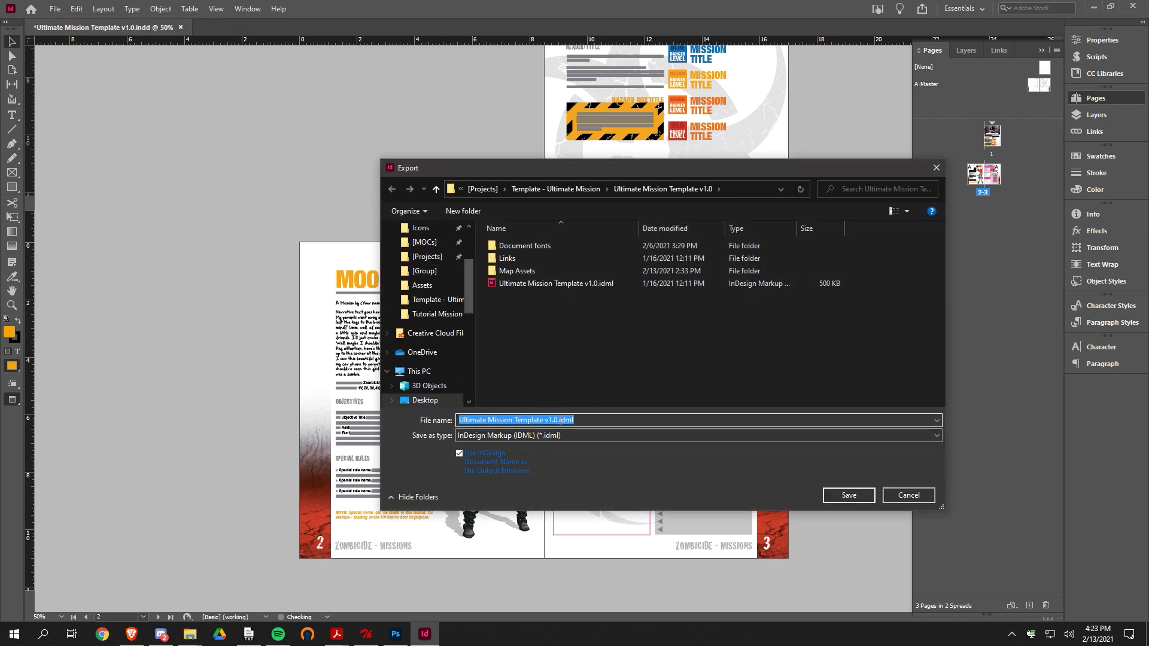
click(580, 436)
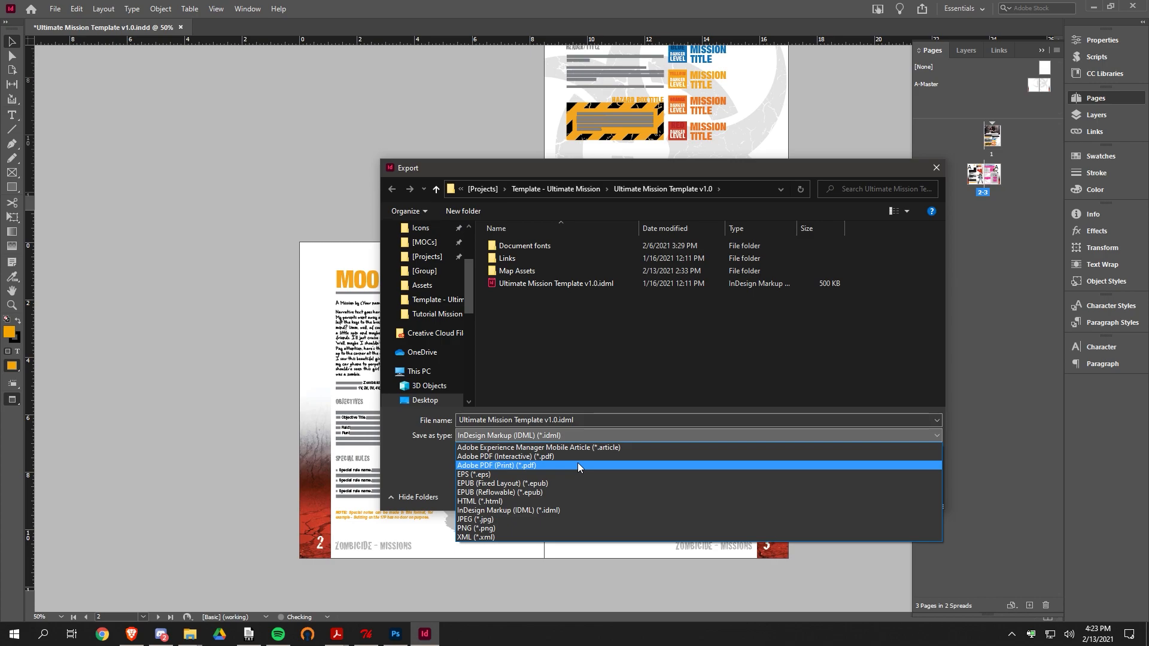
click(577, 465)
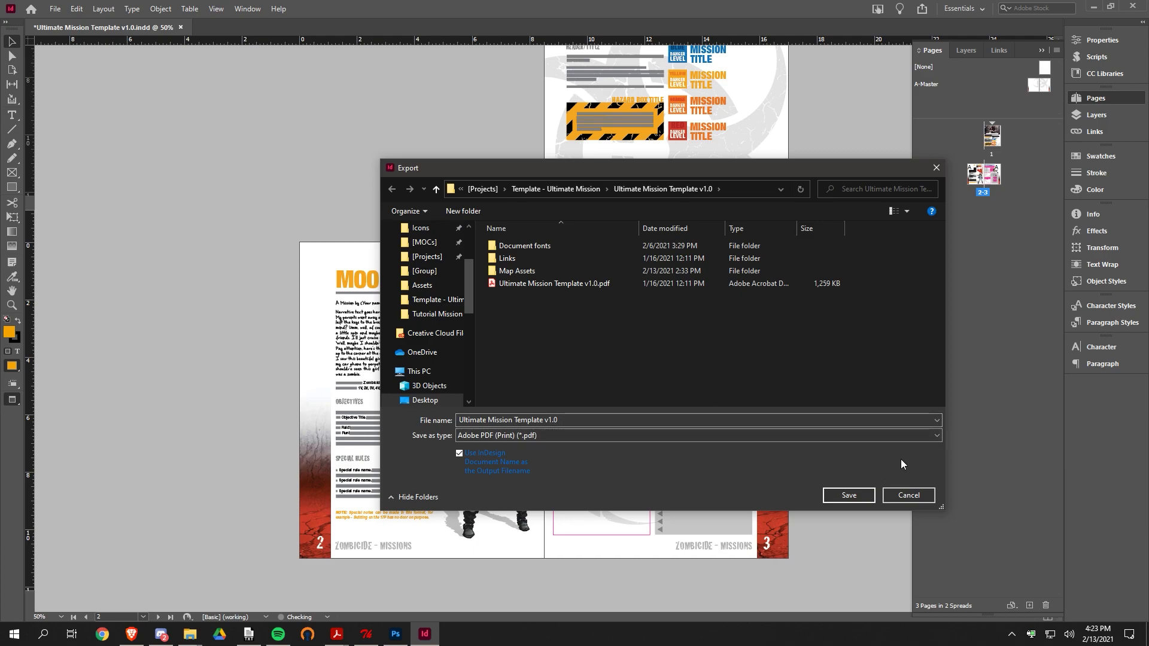
click(903, 495)
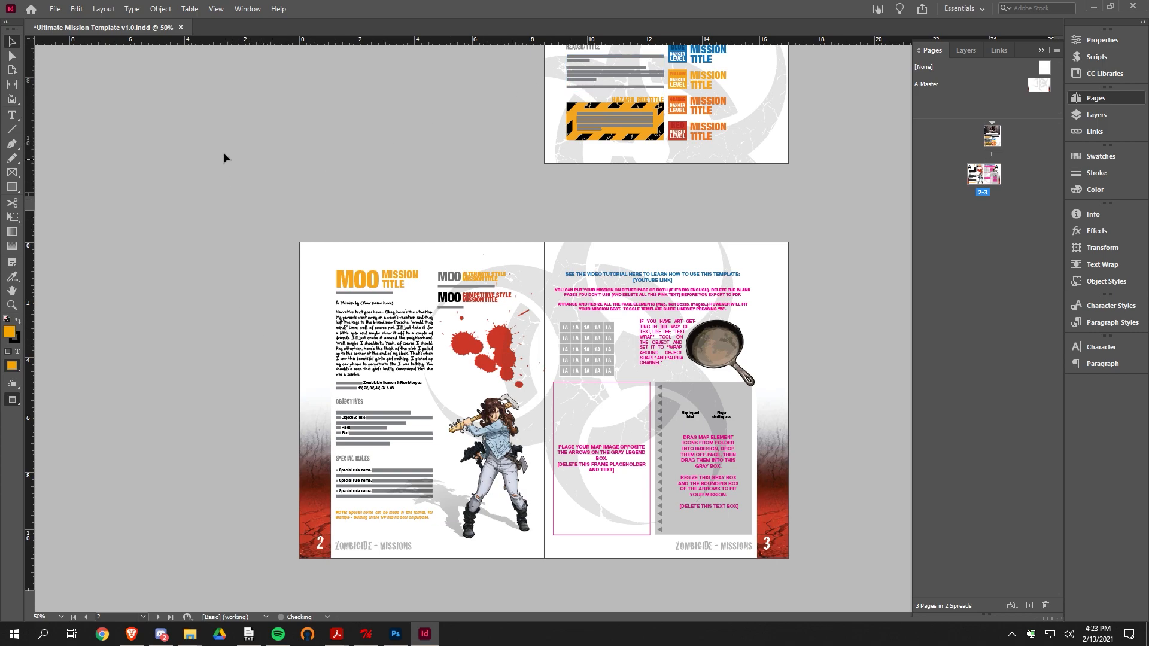
click(55, 9)
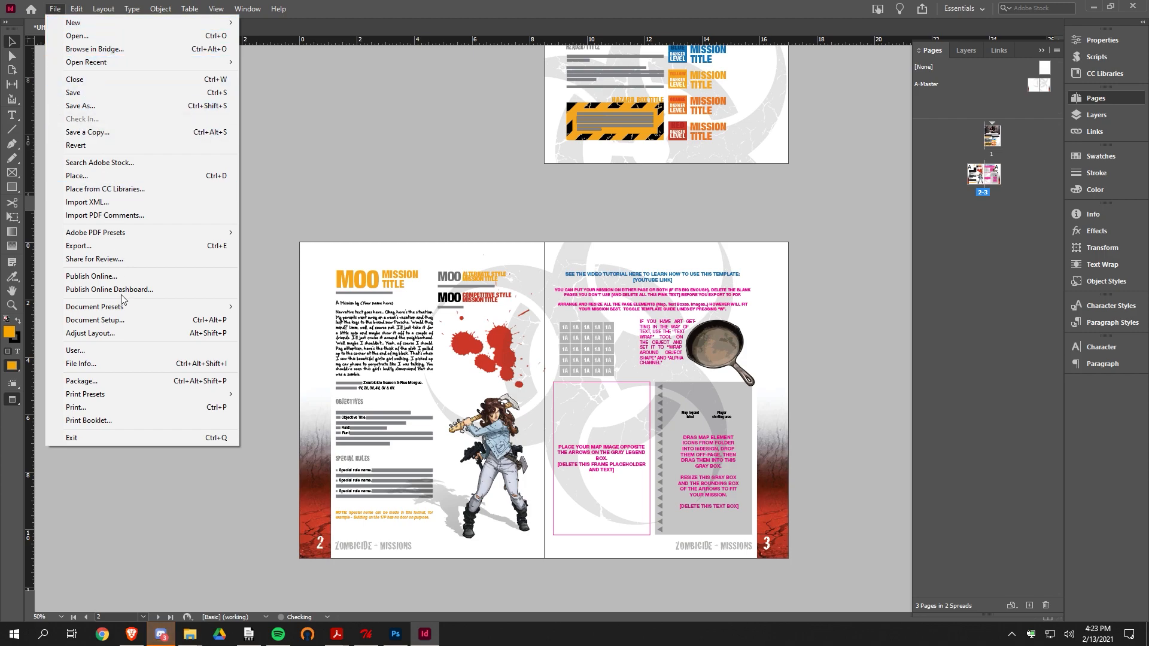
click(336, 198)
- Switch to File Explorer's Special Zones folder window and go back three folders
mouse_move(189, 634)
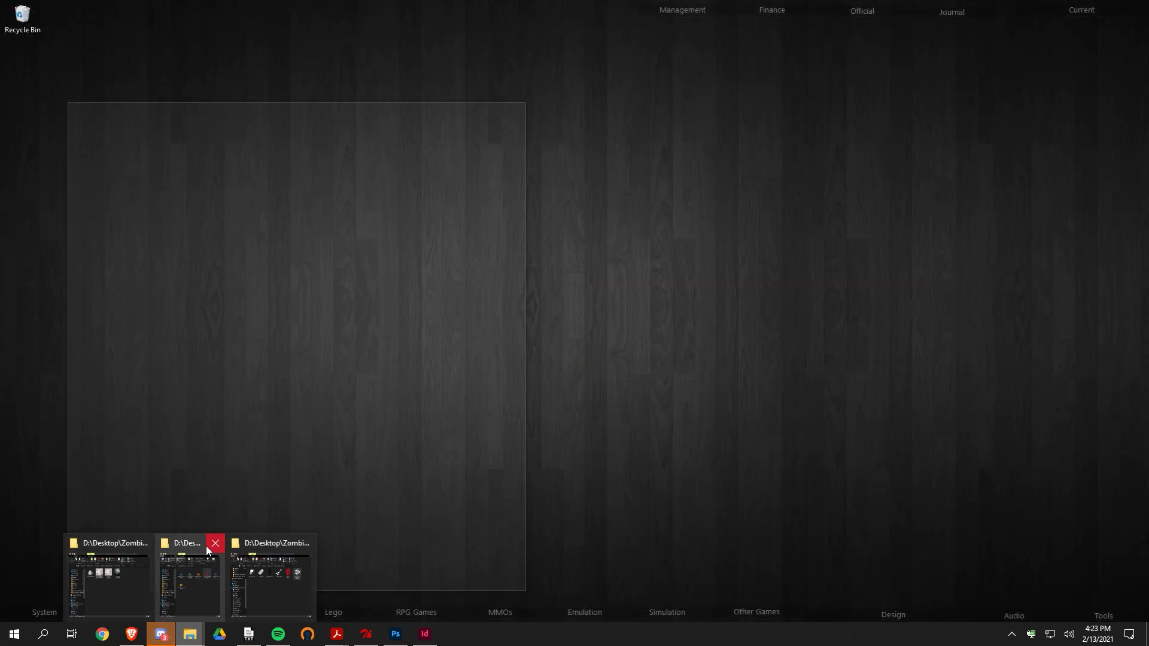
click(188, 546)
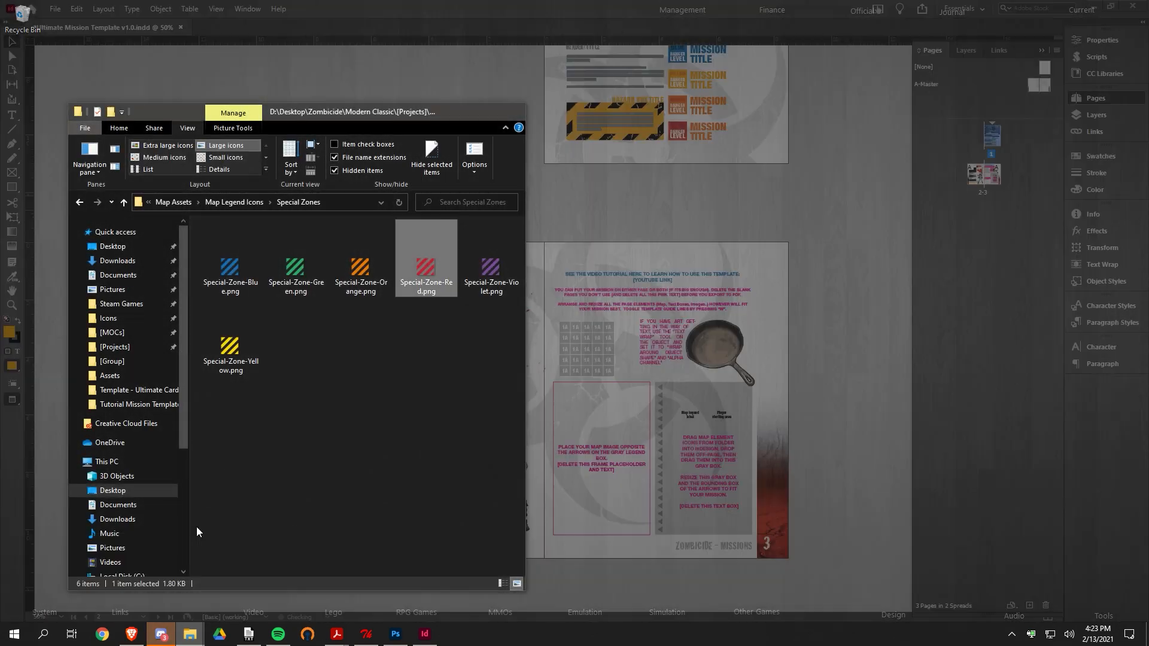
key(alt+Left)
key(alt+Left)
key(alt+Left)
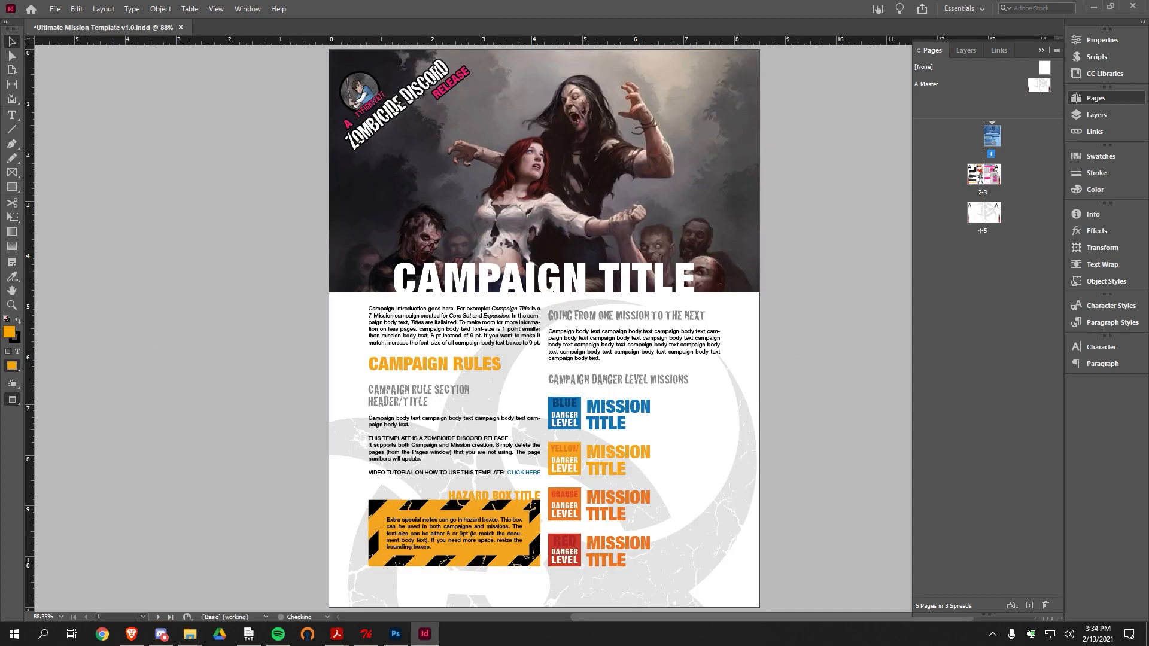
key(alt+Tab)
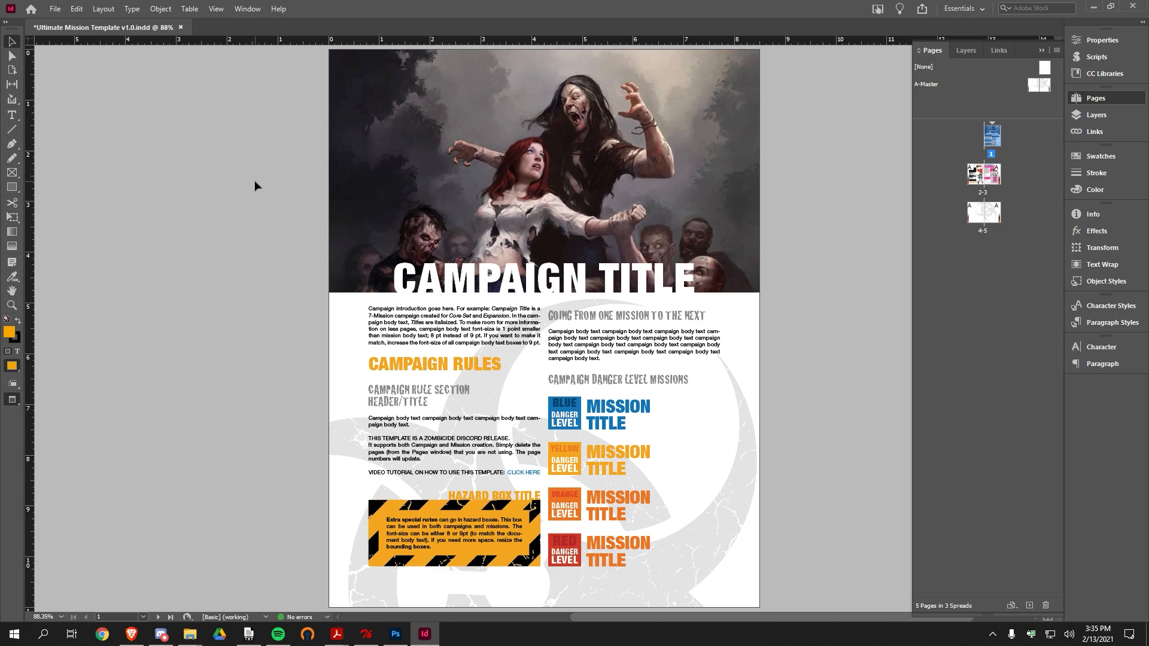
scroll(774, 347, down, 3)
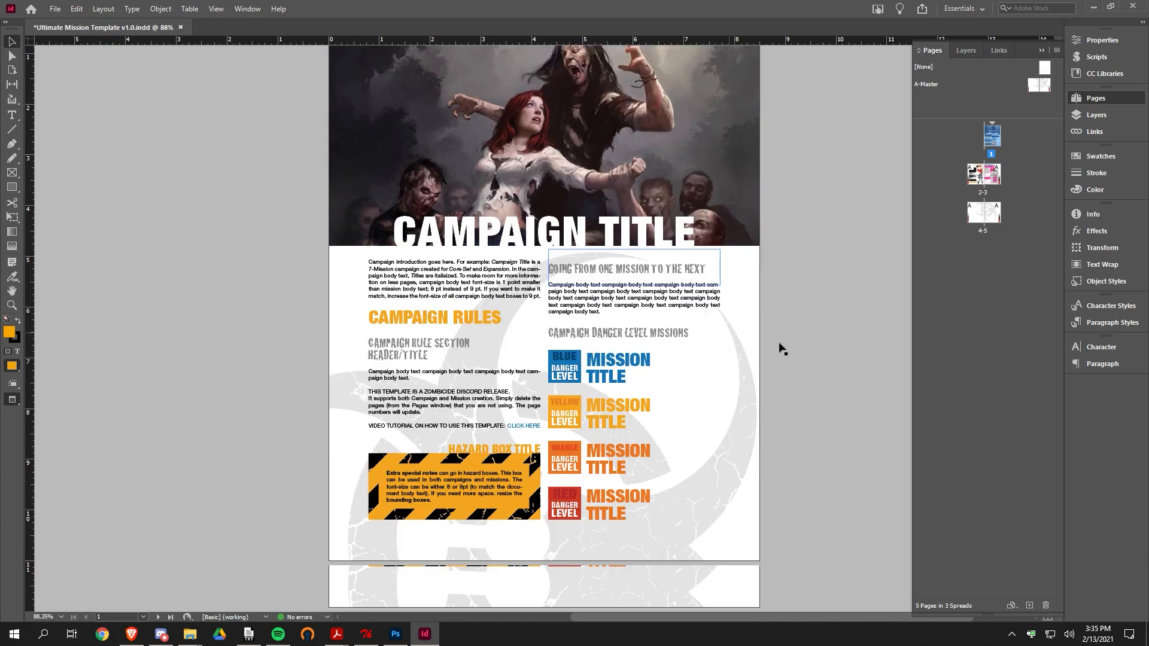
scroll(799, 341, up, 1)
scroll(799, 341, up, 2)
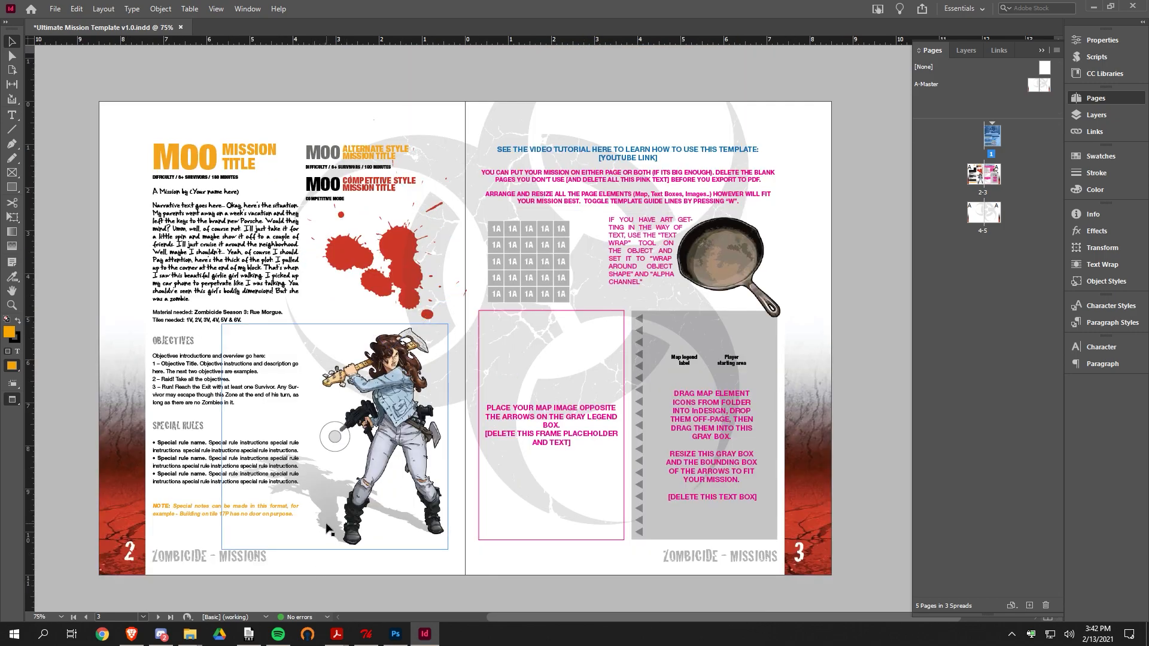
- Switch to Acrobat and look through the opening pages of the Arson campaign PDF as a layout reference
mouse_move(338, 640)
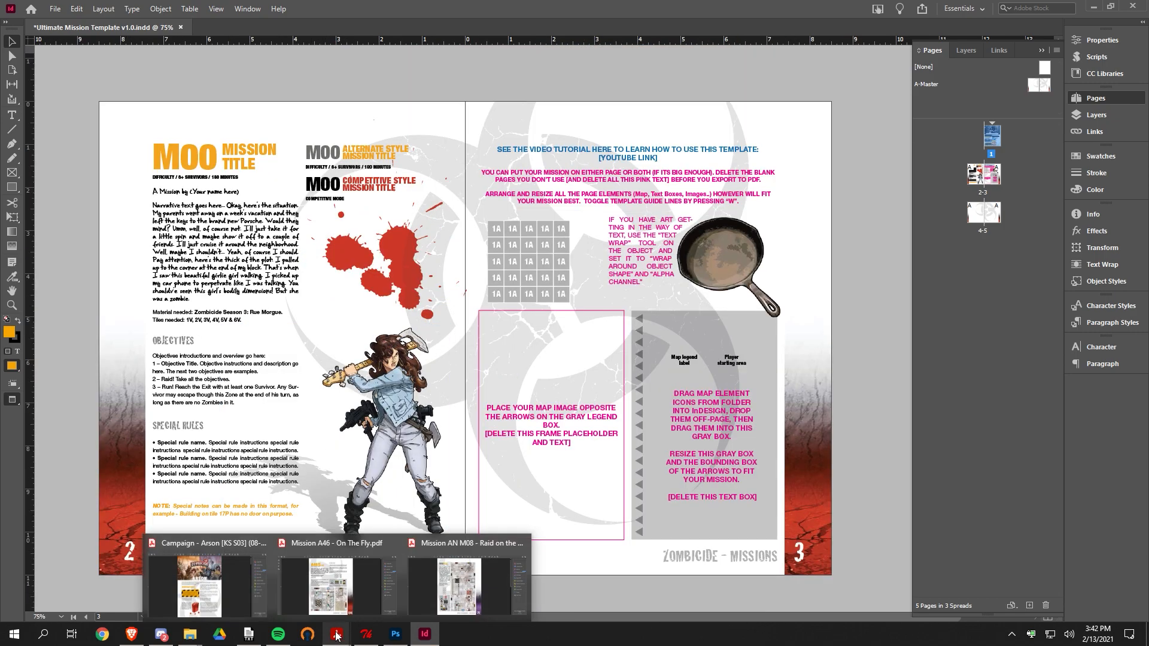
click(246, 590)
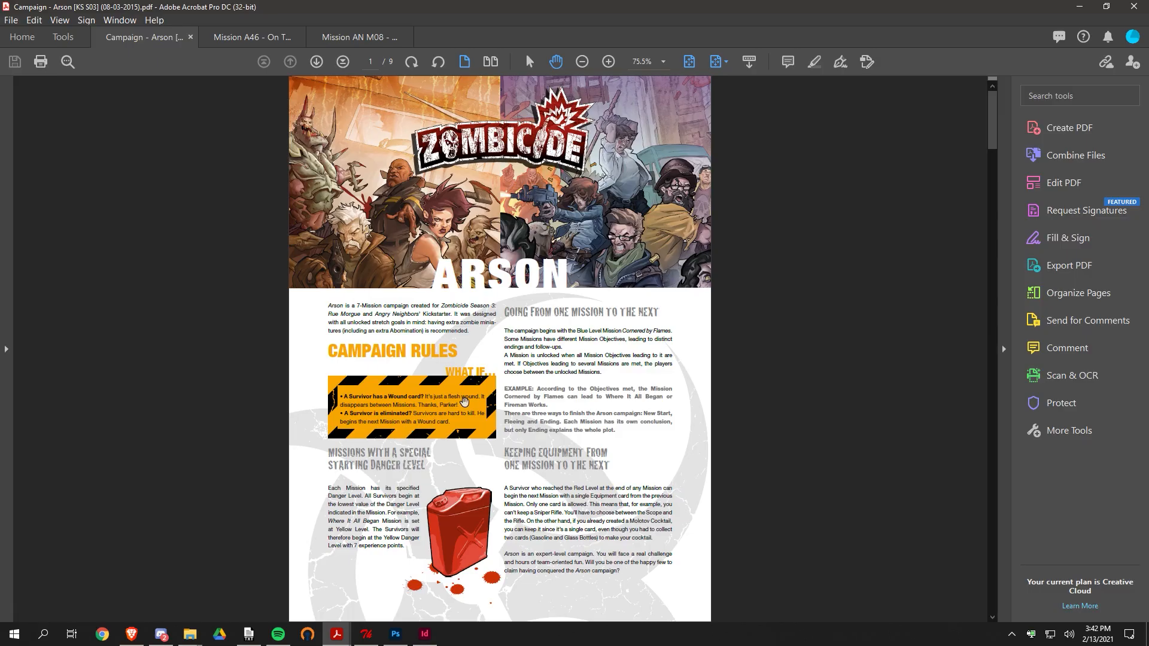
scroll(555, 301, down, 5)
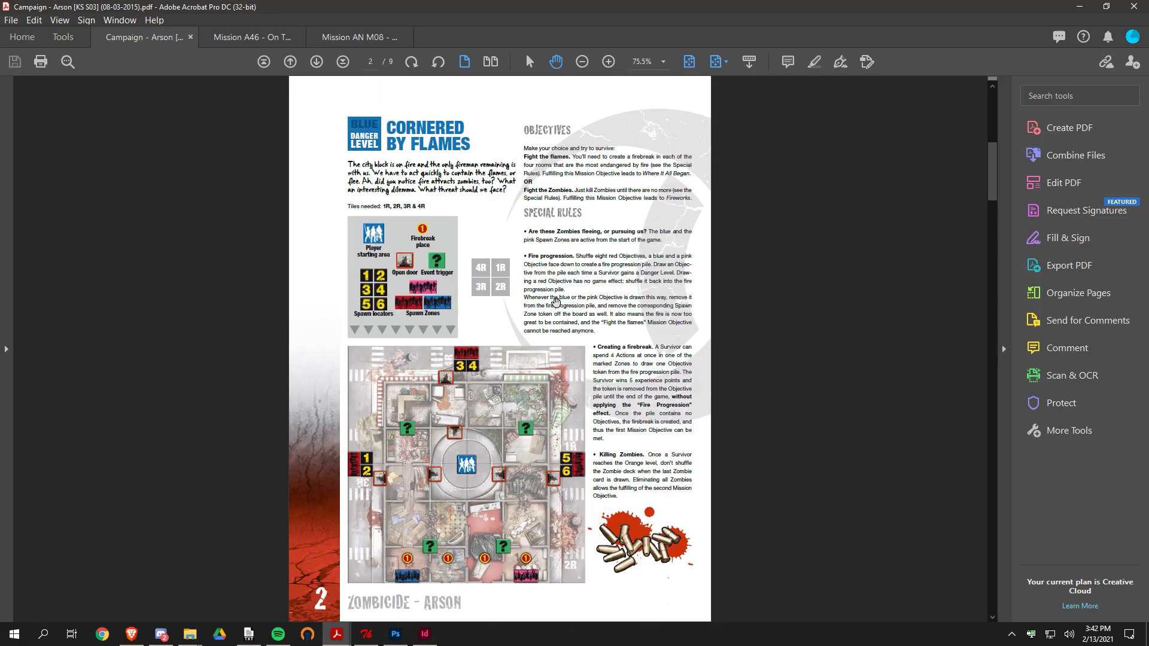
scroll(651, 302, down, 5)
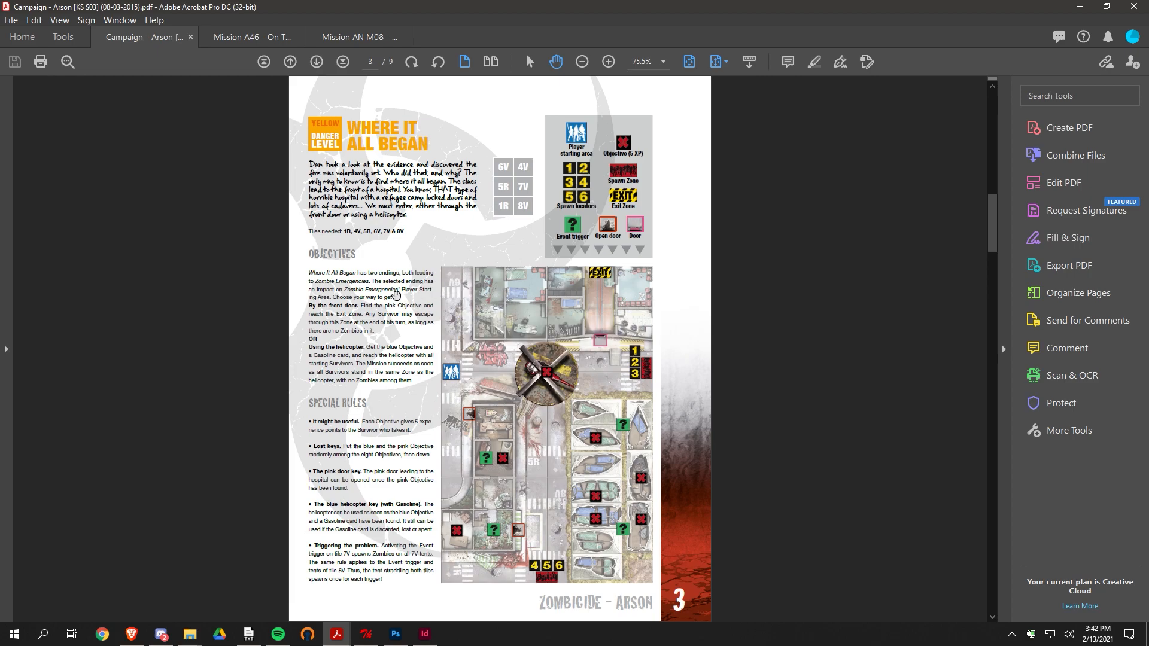
- Return to the first page of the Arson campaign, and view the Mission A46 and Mission AN M08 PDFs as layout references
scroll(394, 297, up, 5)
scroll(395, 297, up, 5)
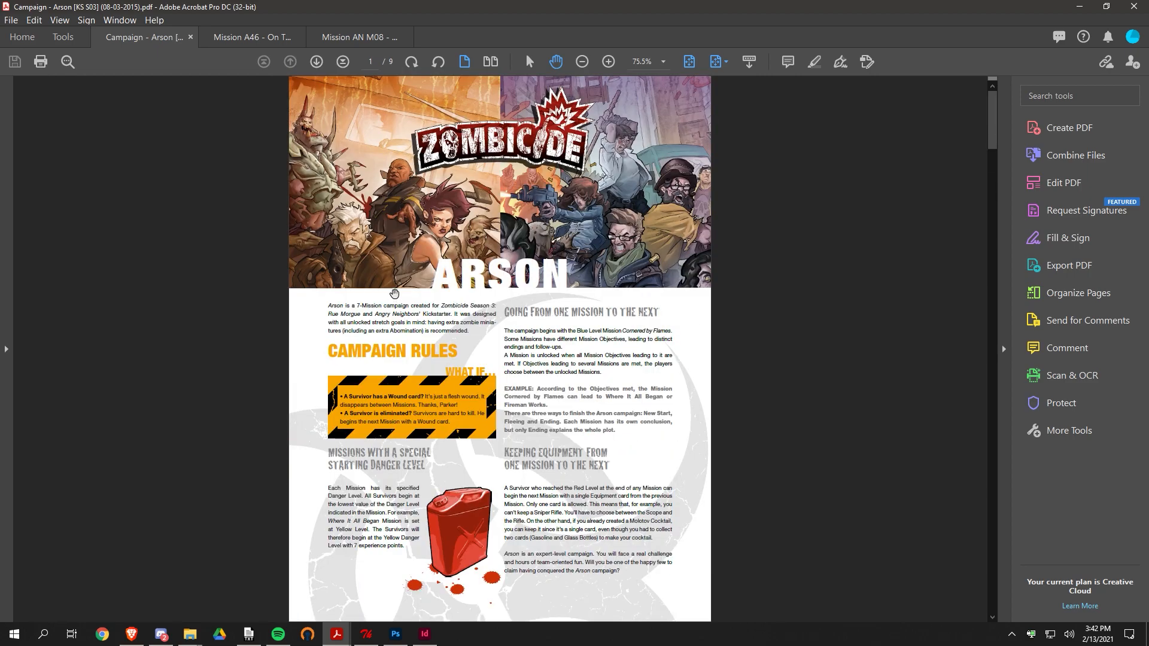
click(234, 37)
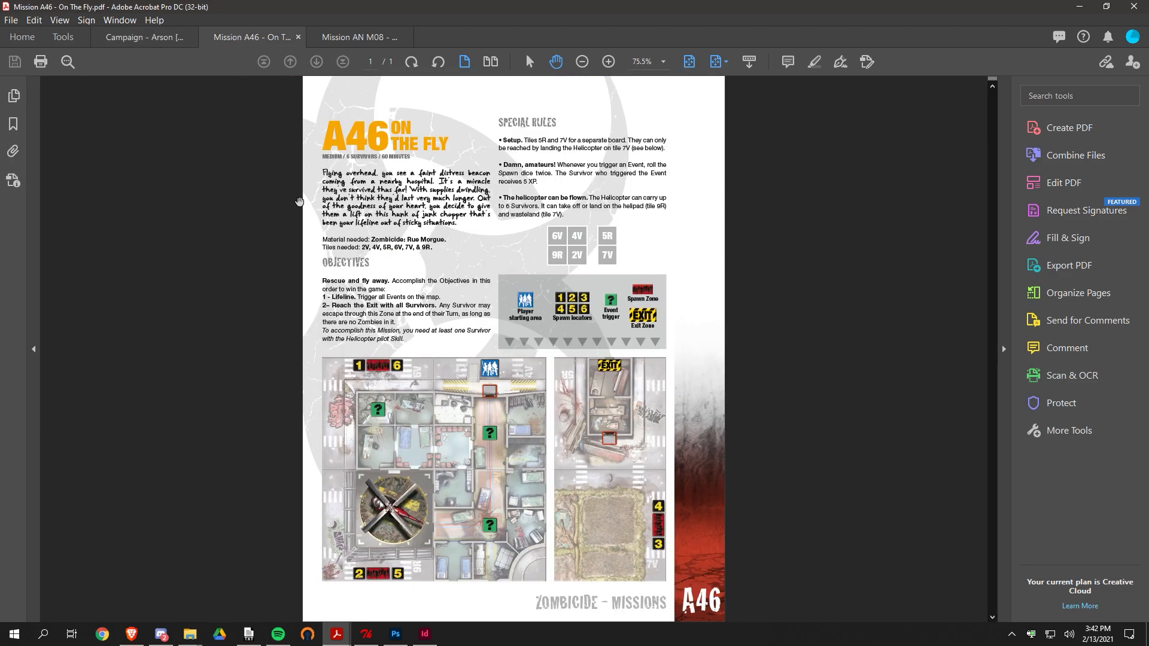
click(343, 41)
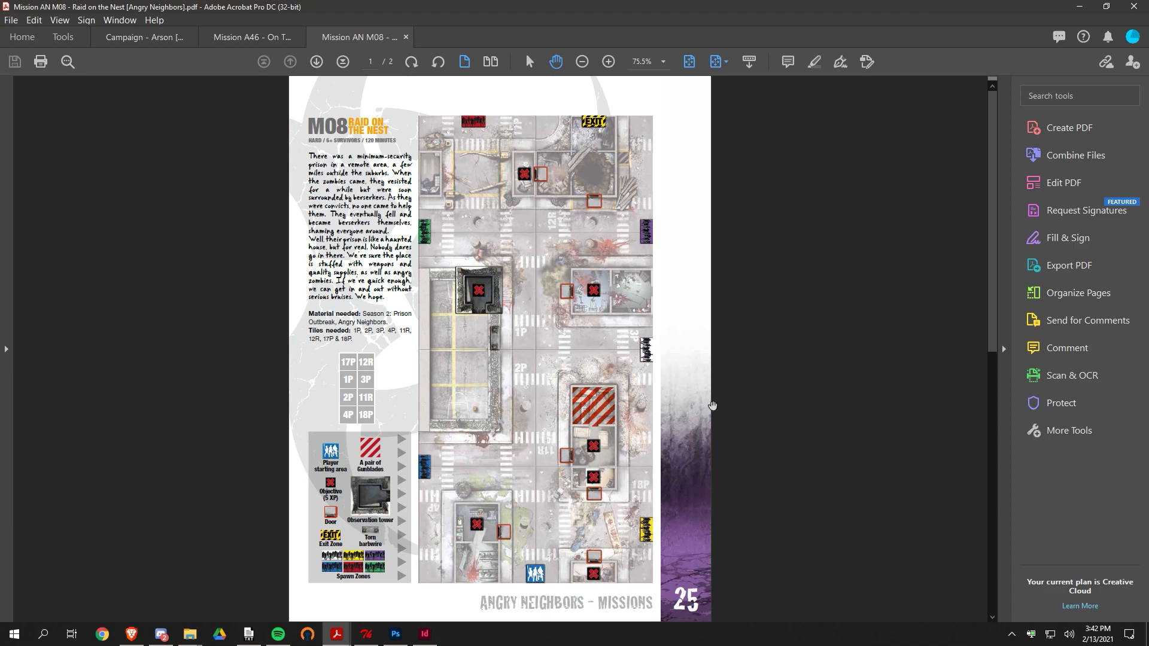
click(1079, 6)
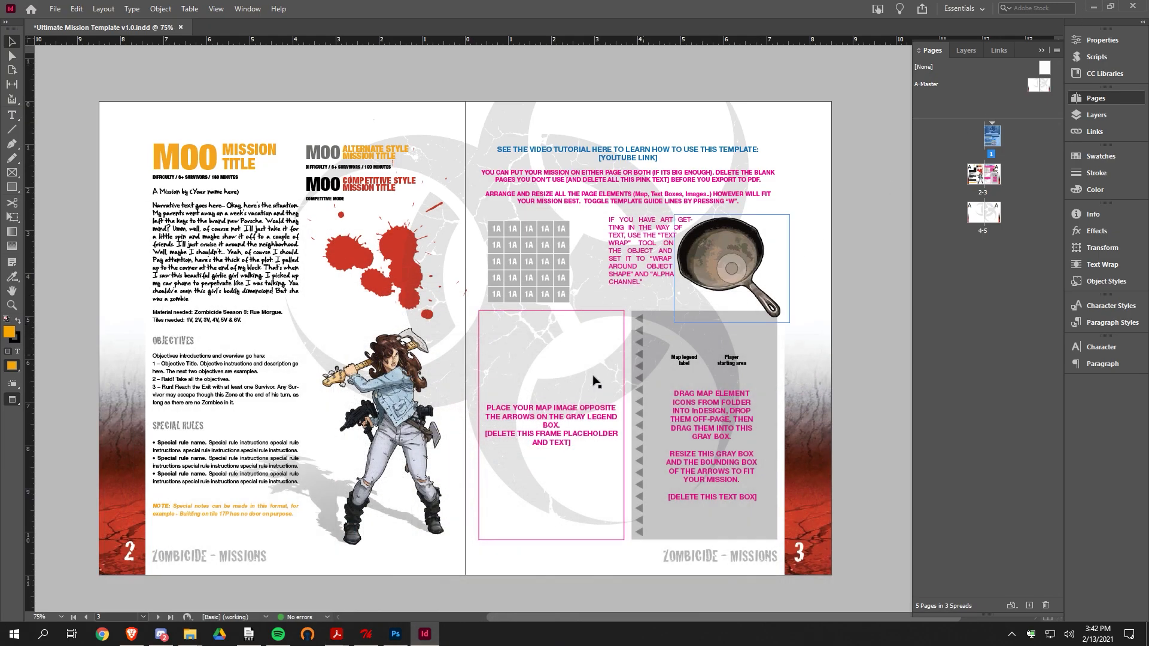
- Open the A-Master spread in InDesign and inspect the side border of its first page by selecting it
scroll(675, 373, up, 10)
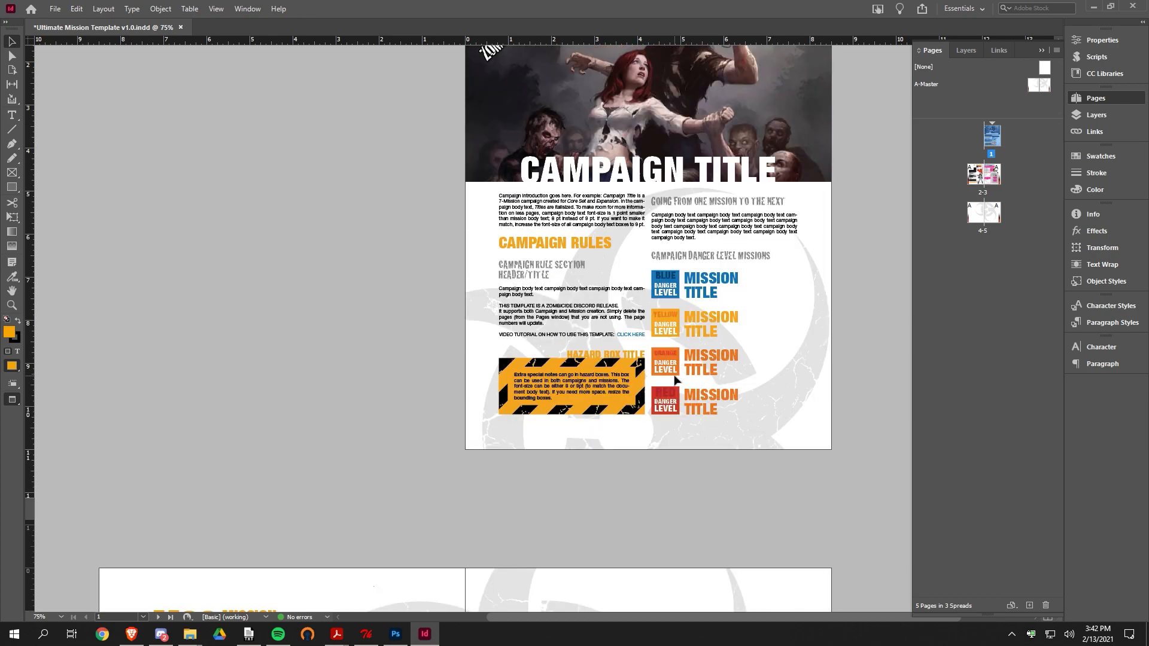
double_click(1037, 85)
click(447, 371)
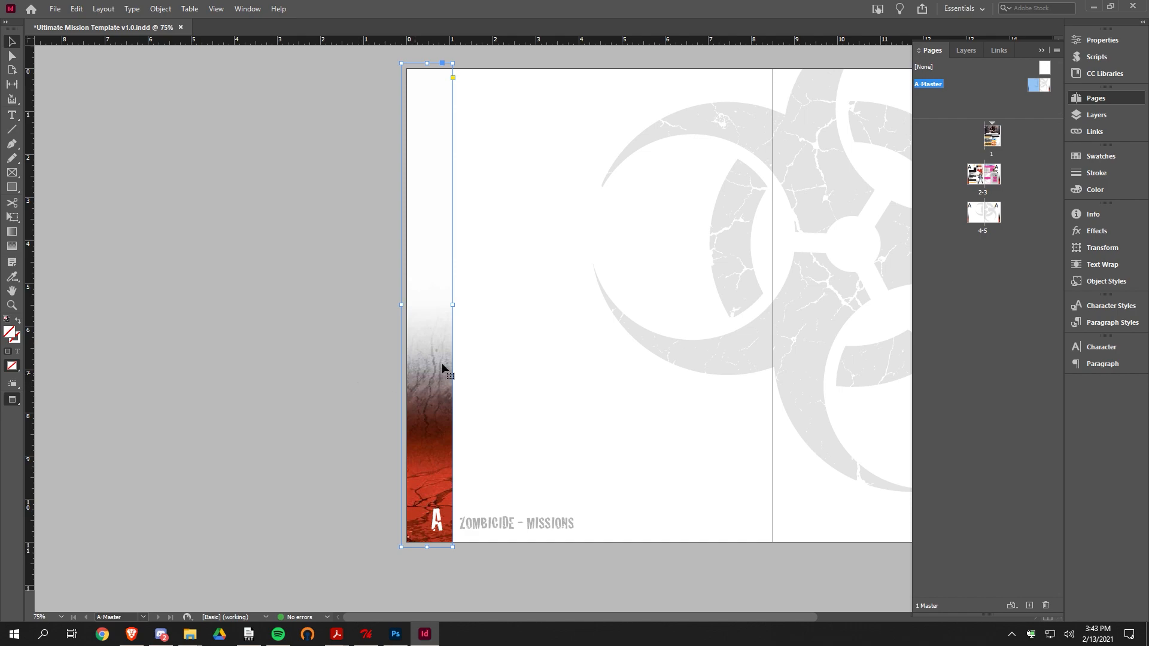
click(328, 310)
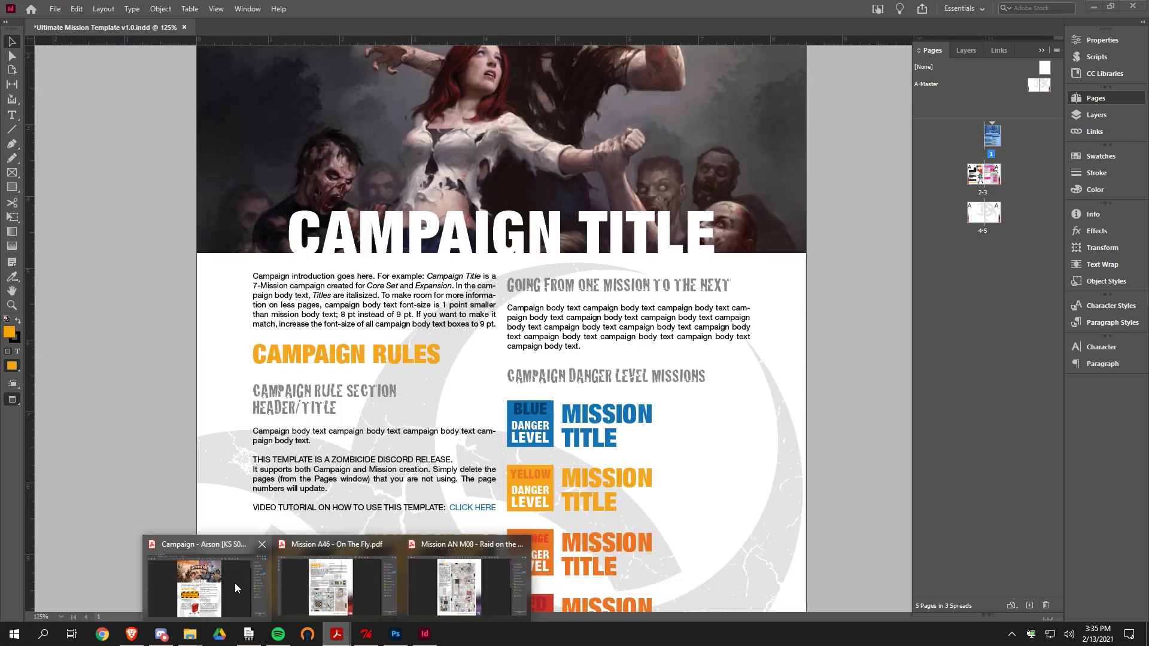
- Switch to the Arson campaign PDF in Acrobat, enlarge it to 100%, and examine its title, campaign rules and hazard box
click(236, 588)
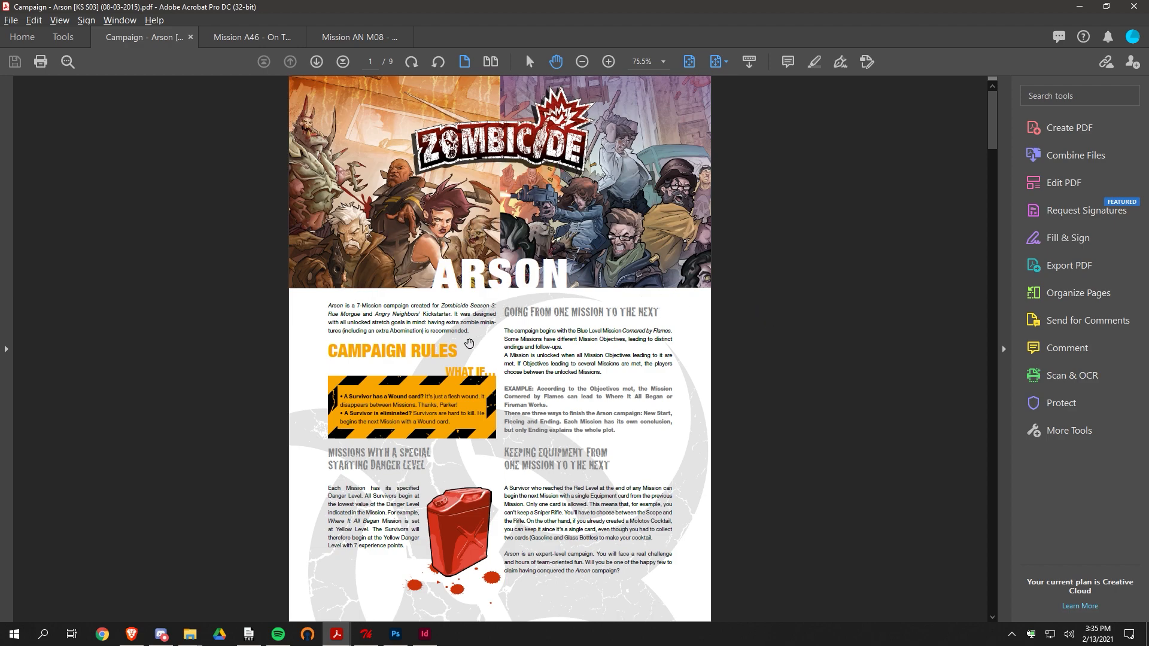
key(alt)
scroll(447, 343, up, 1)
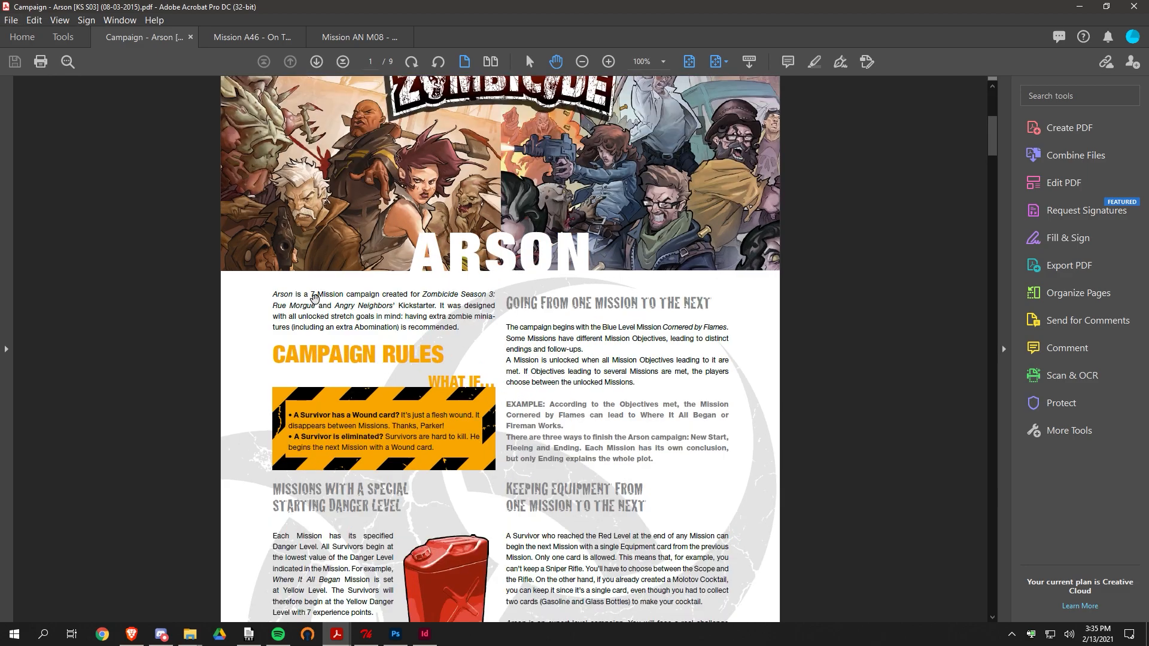
scroll(428, 307, down, 2)
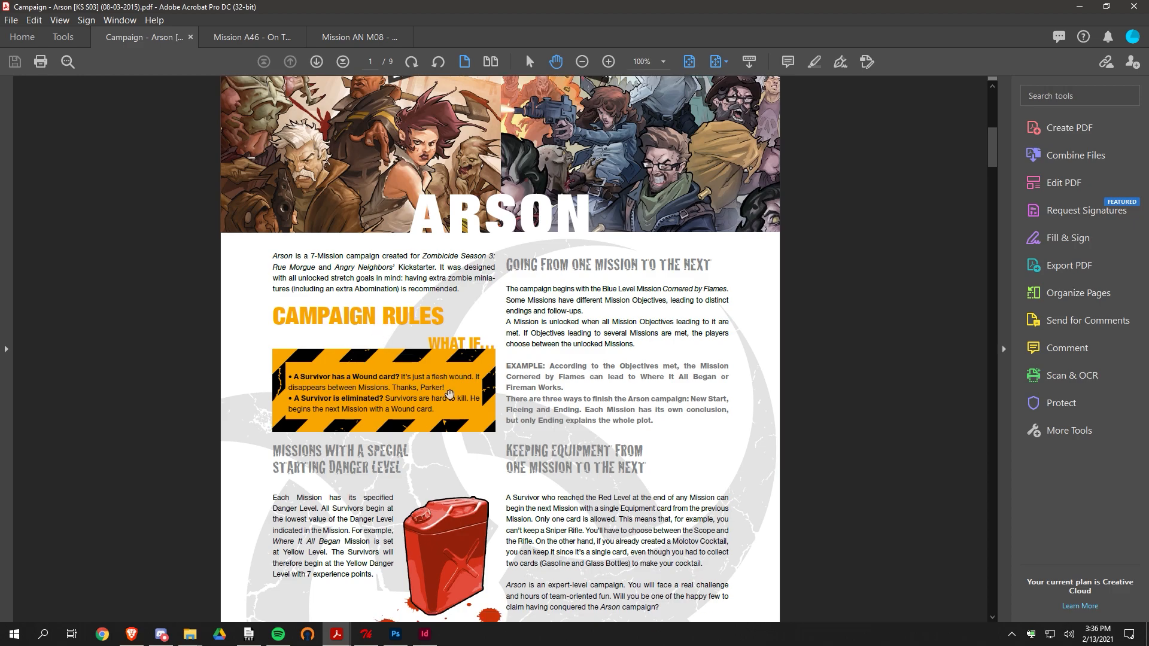
scroll(430, 383, down, 1)
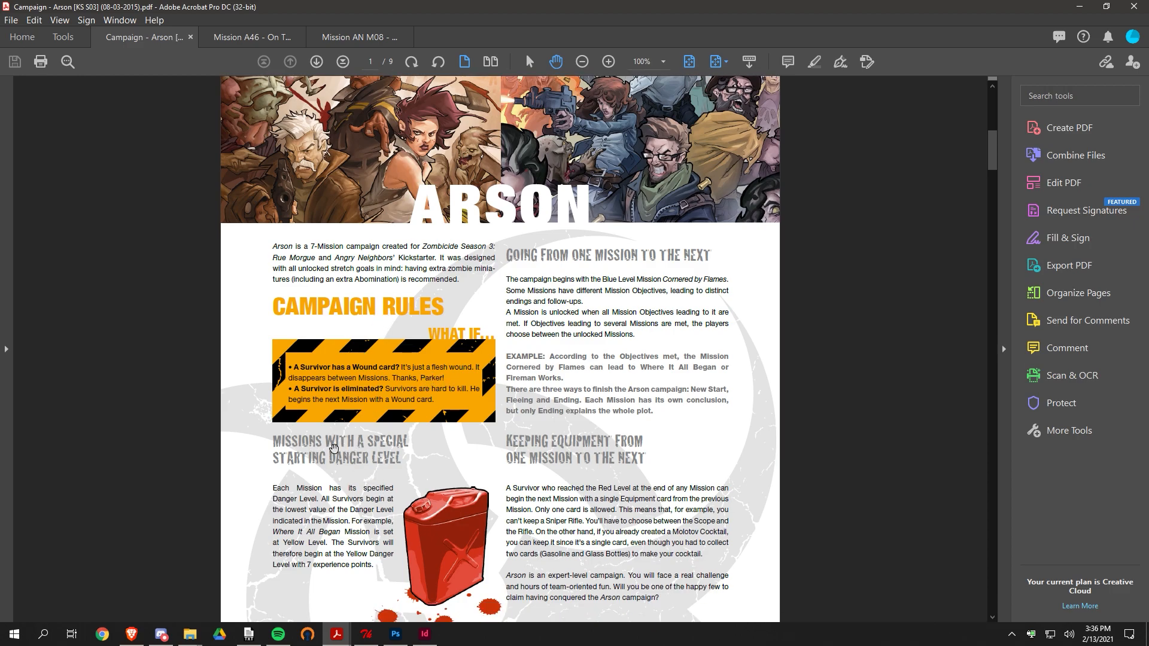
scroll(352, 535, down, 5)
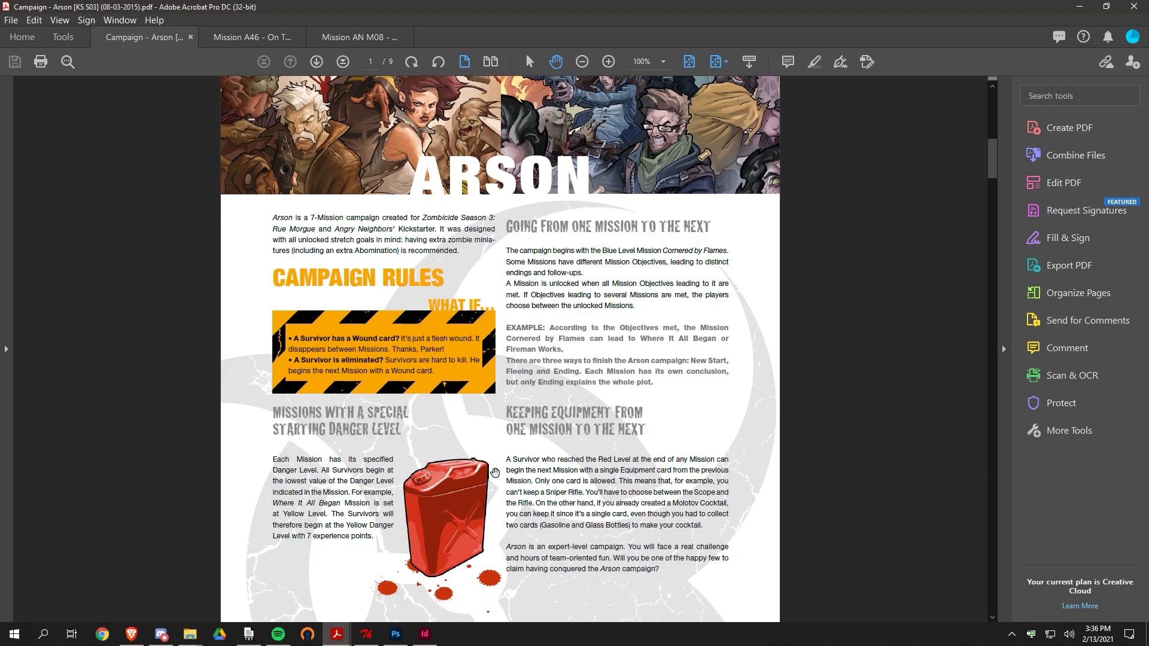
- Compare the Arson campaign's opening page with the Cornered by Flames mission page, examining their backgrounds, side border and danger level title
scroll(680, 458, up, 3)
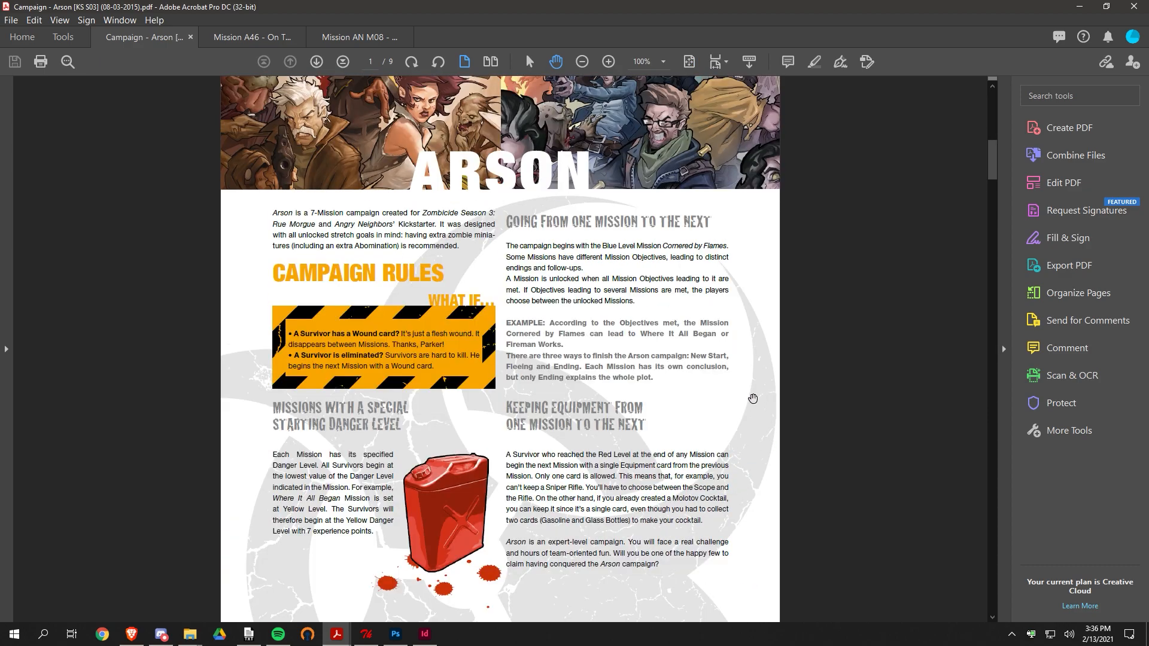
scroll(757, 428, down, 3)
scroll(755, 418, up, 3)
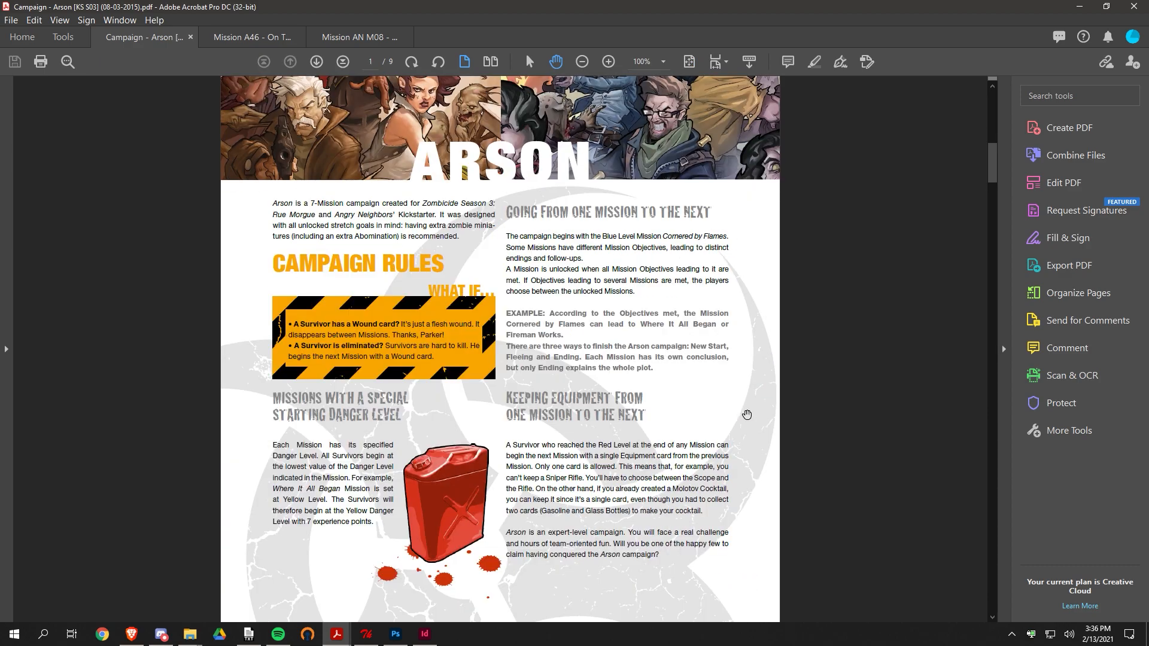
scroll(751, 416, down, 4)
scroll(750, 415, down, 3)
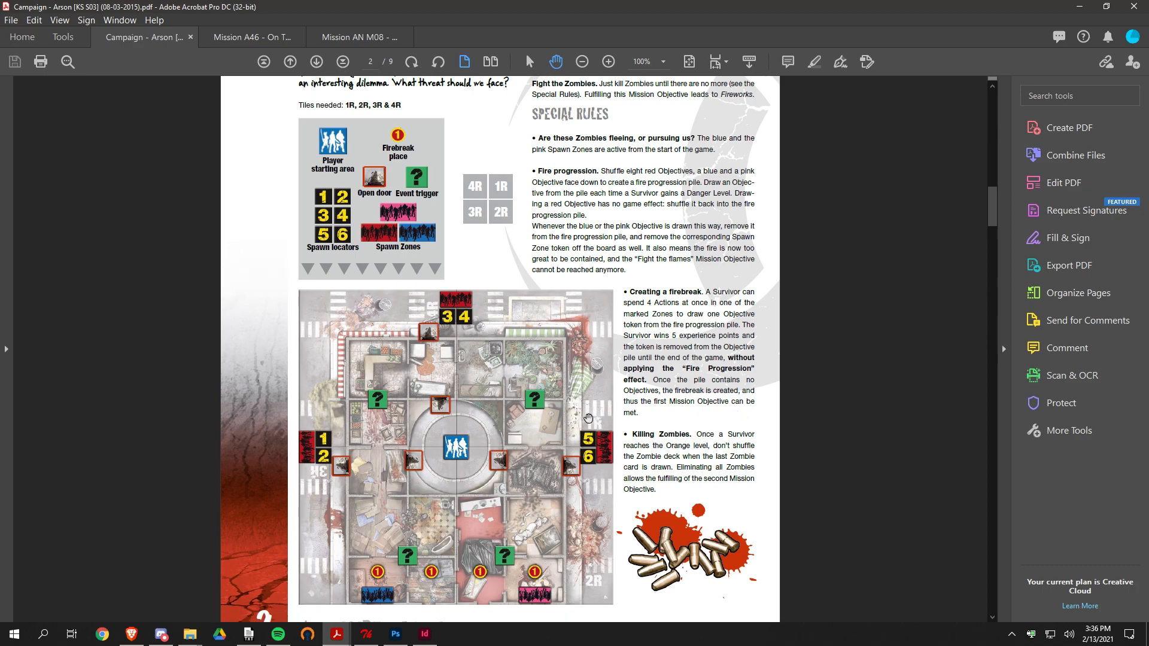
scroll(250, 461, down, 1)
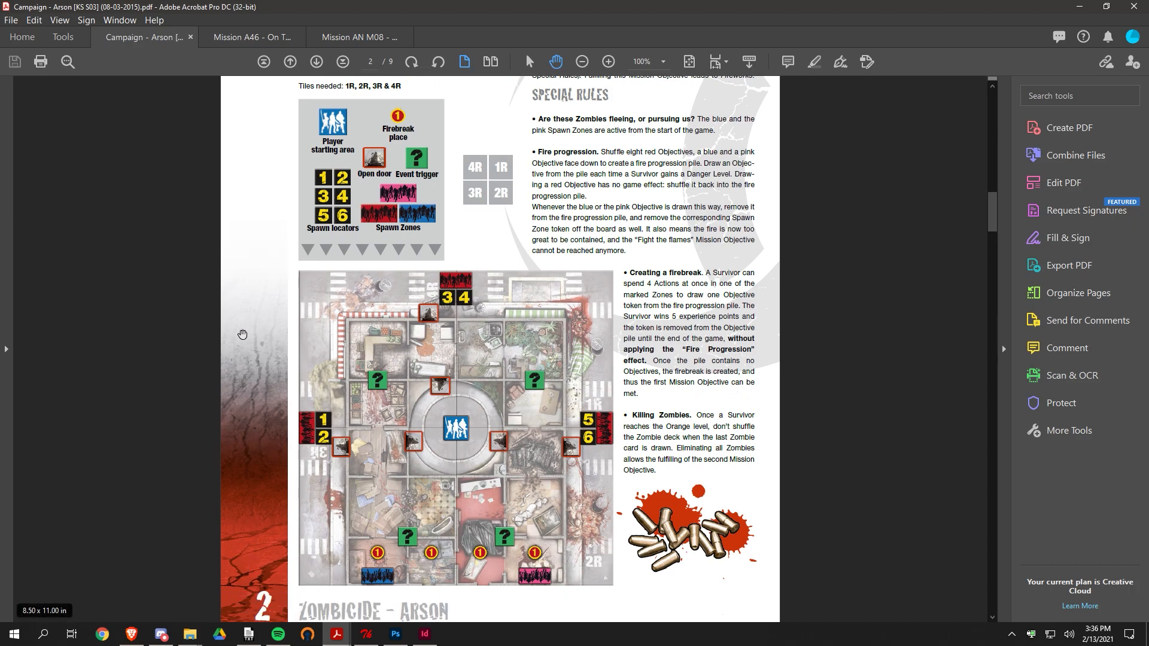
scroll(248, 457, up, 5)
scroll(701, 325, up, 4)
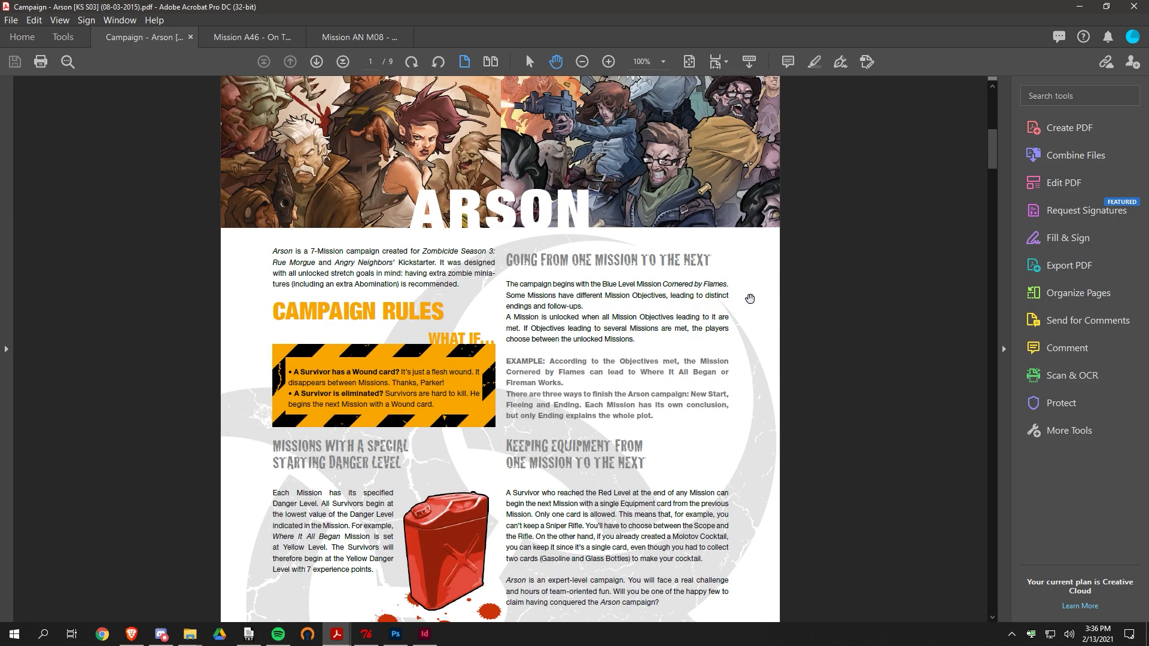
scroll(611, 301, down, 6)
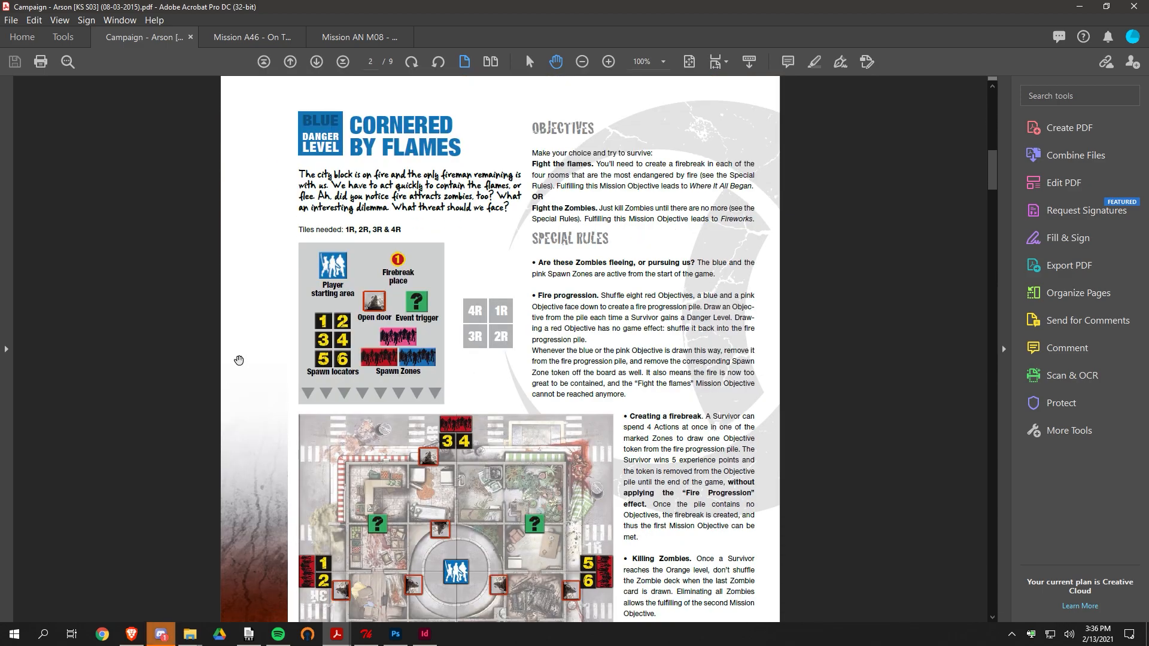
scroll(245, 359, up, 5)
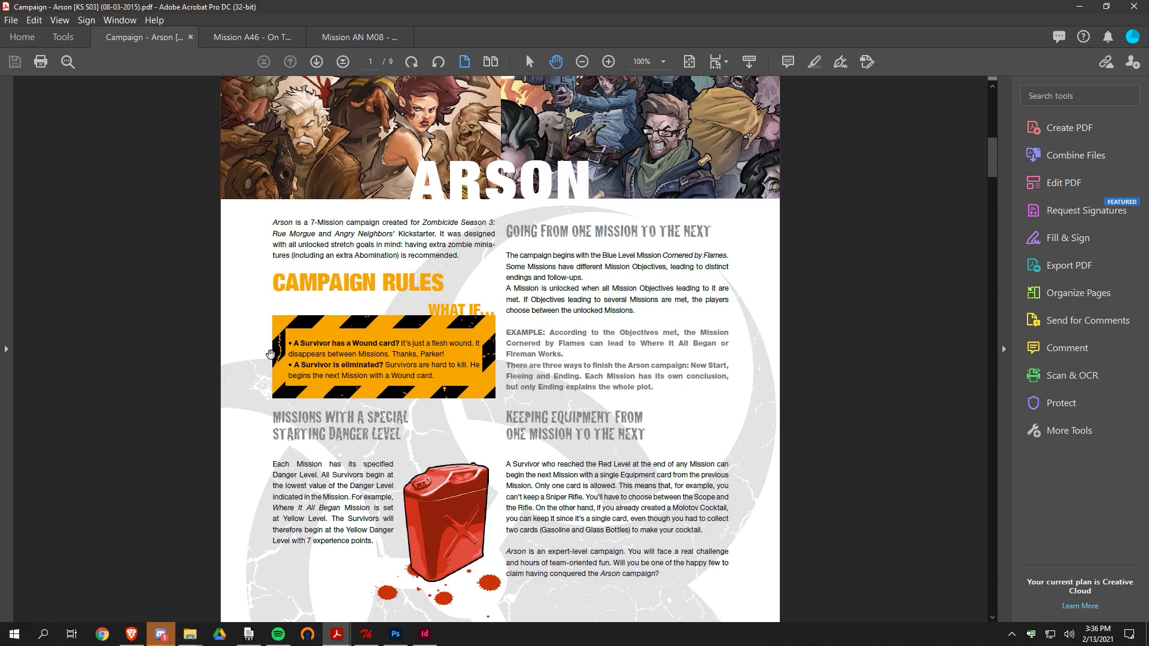
scroll(271, 354, down, 5)
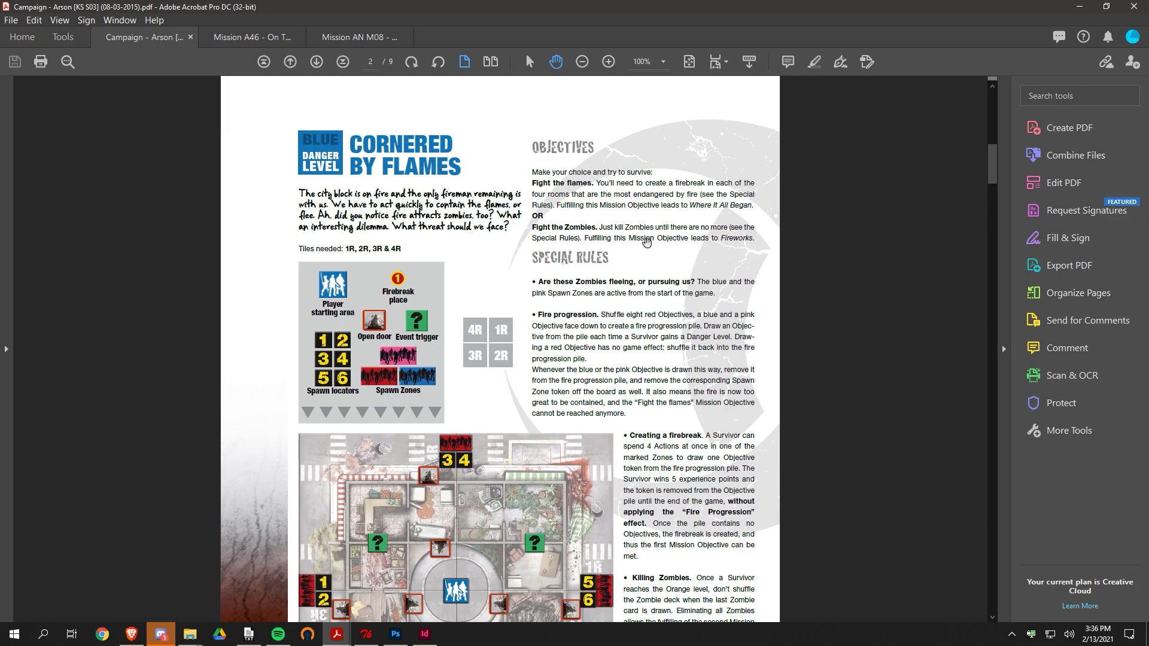
scroll(483, 211, up, 1)
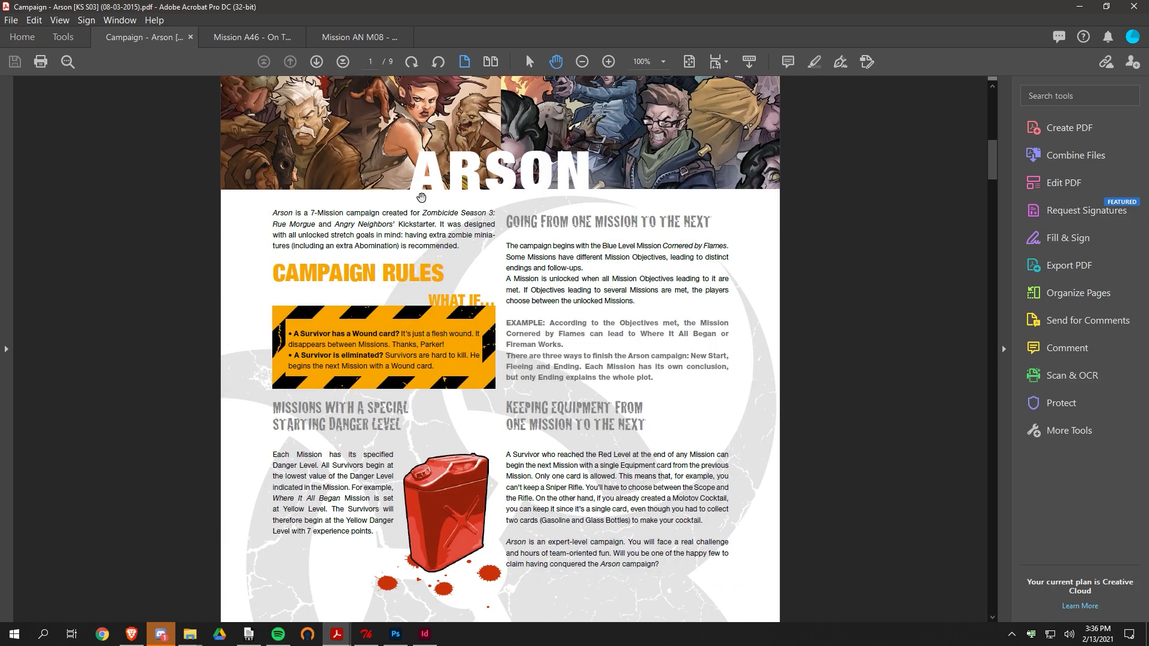
- Switch back to InDesign and try replacing the word MISSION with BETTER in the blue danger level mission title
click(1079, 7)
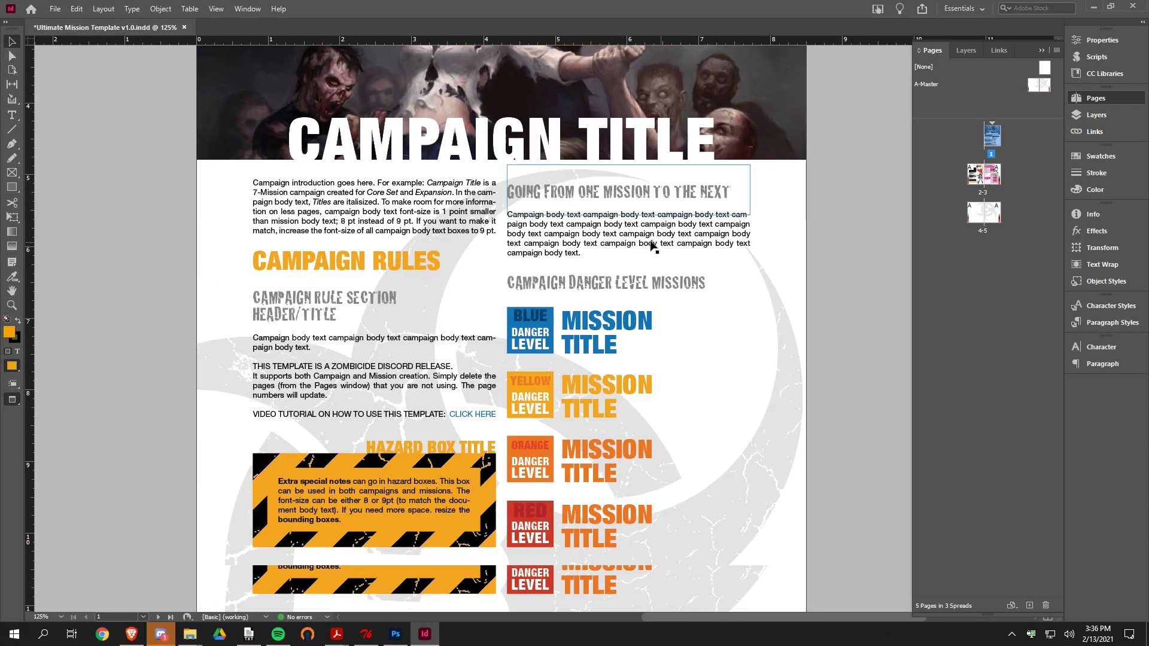
scroll(653, 245, down, 1)
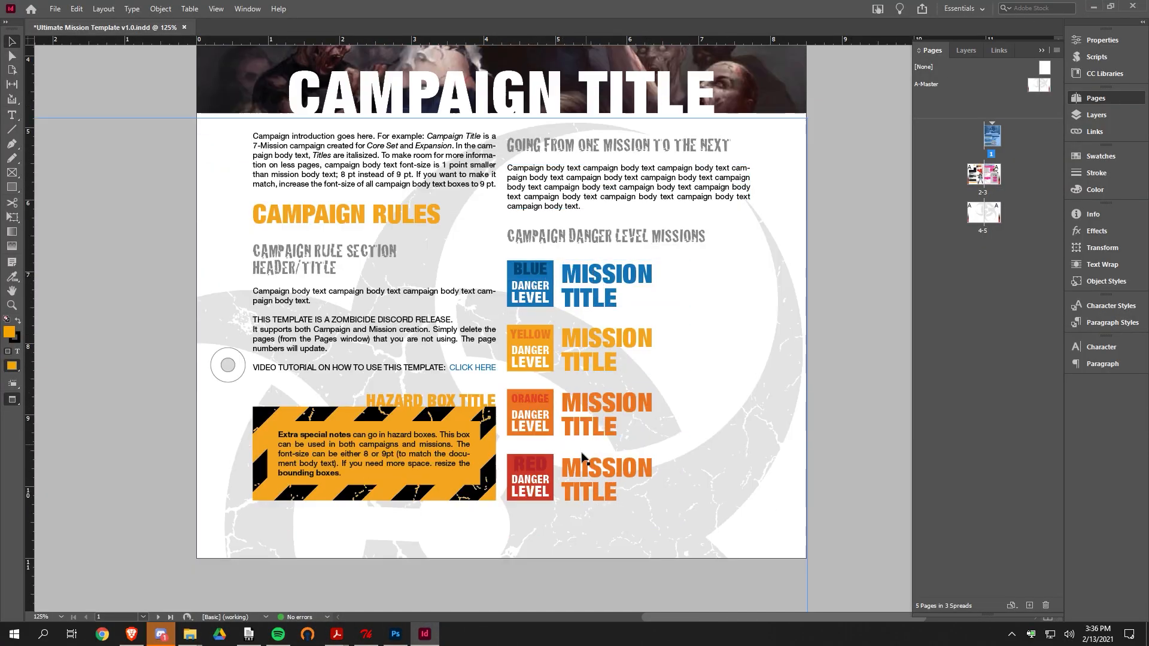
key(w)
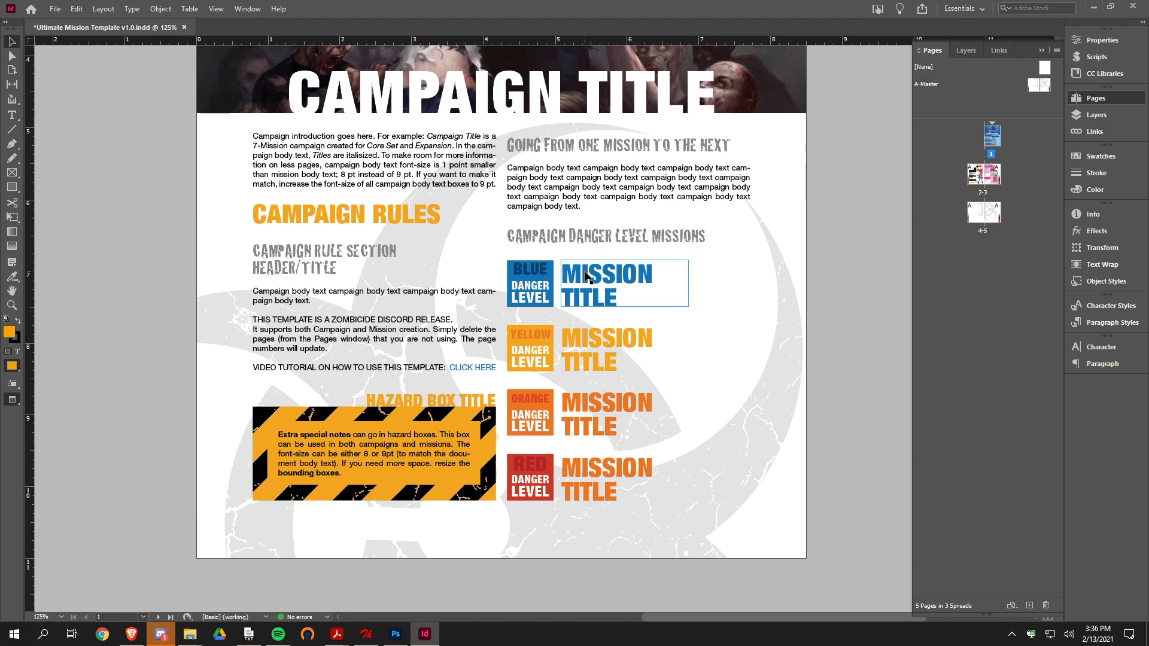
double_click(584, 273)
drag(564, 270, 642, 273)
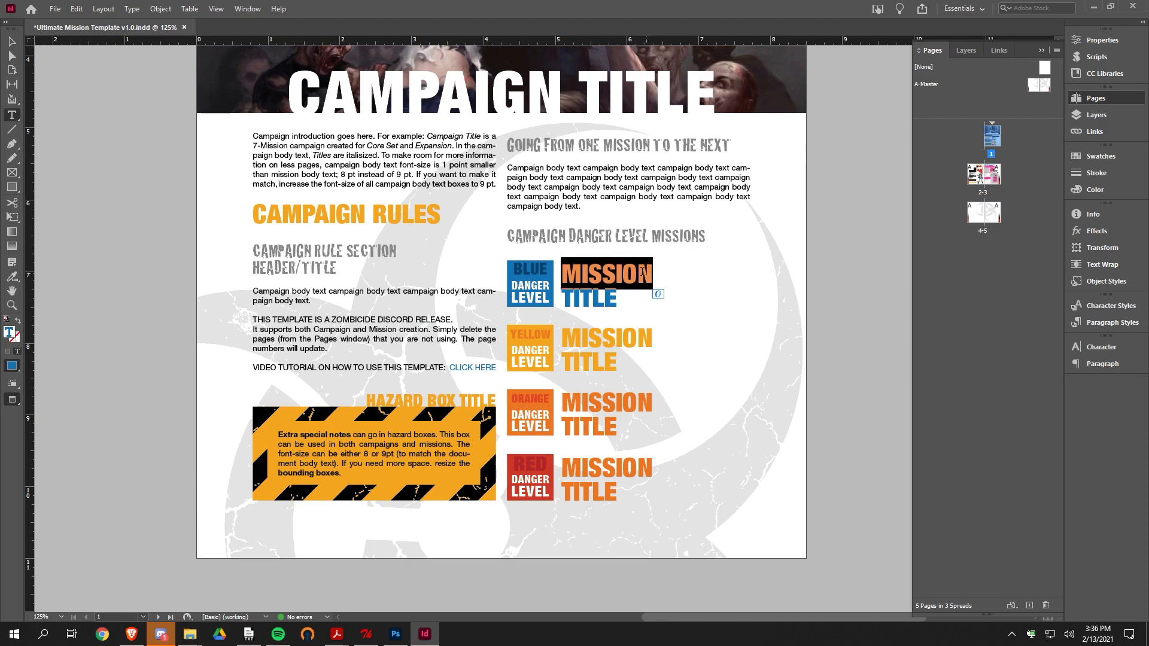
text(BETTER)
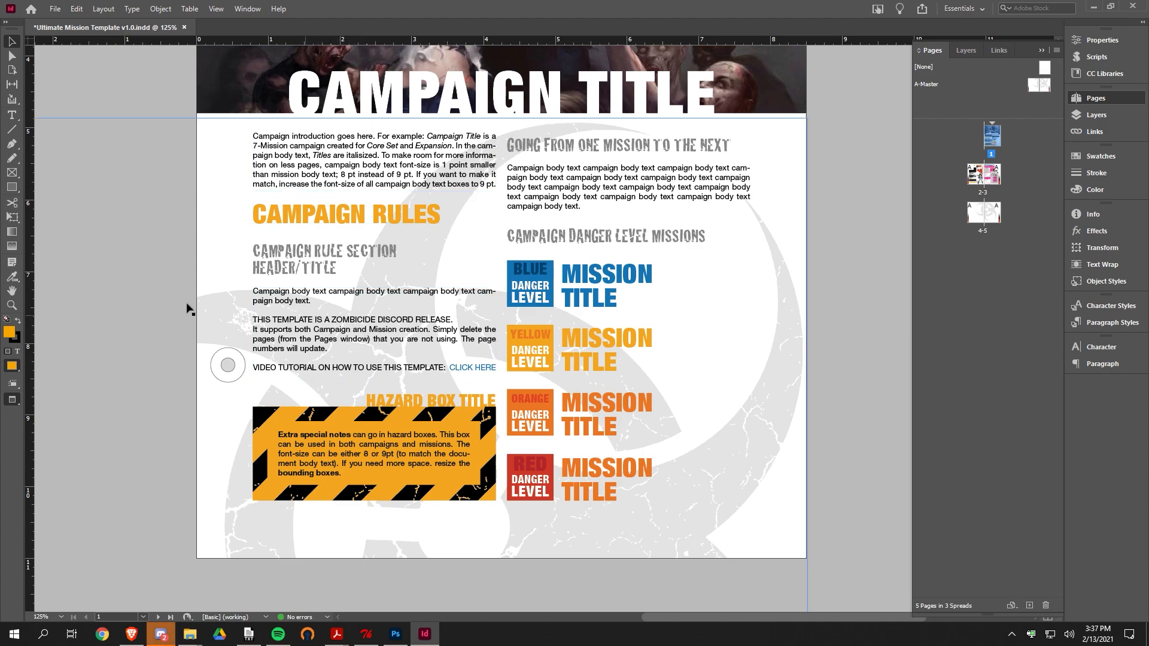
- Go to the mission page on spread 2-3 and select the large orange M00 mission number
scroll(180, 294, down, 1)
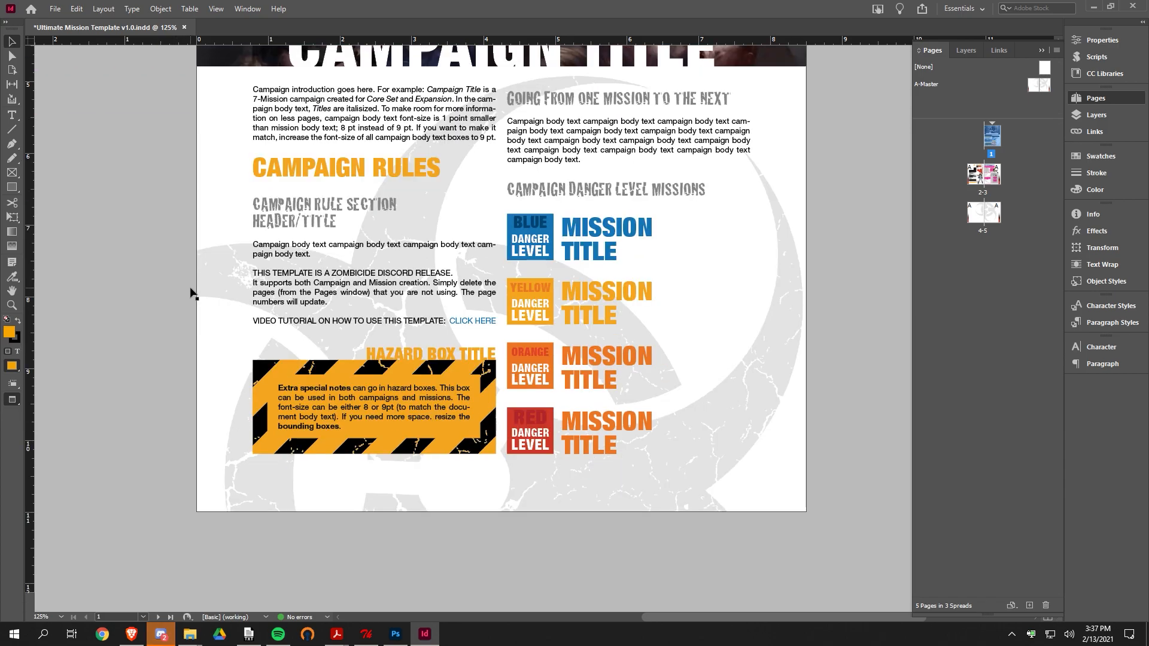
scroll(179, 292, down, 1)
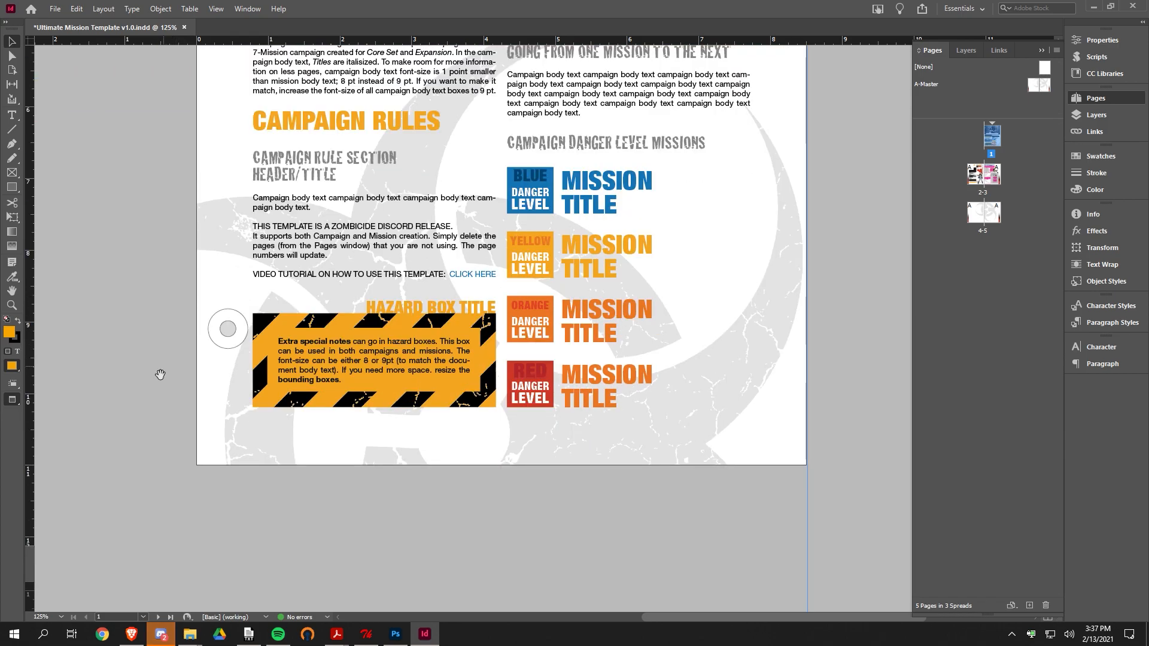
drag(160, 371, 490, 156)
drag(345, 283, 439, 155)
drag(401, 310, 357, 260)
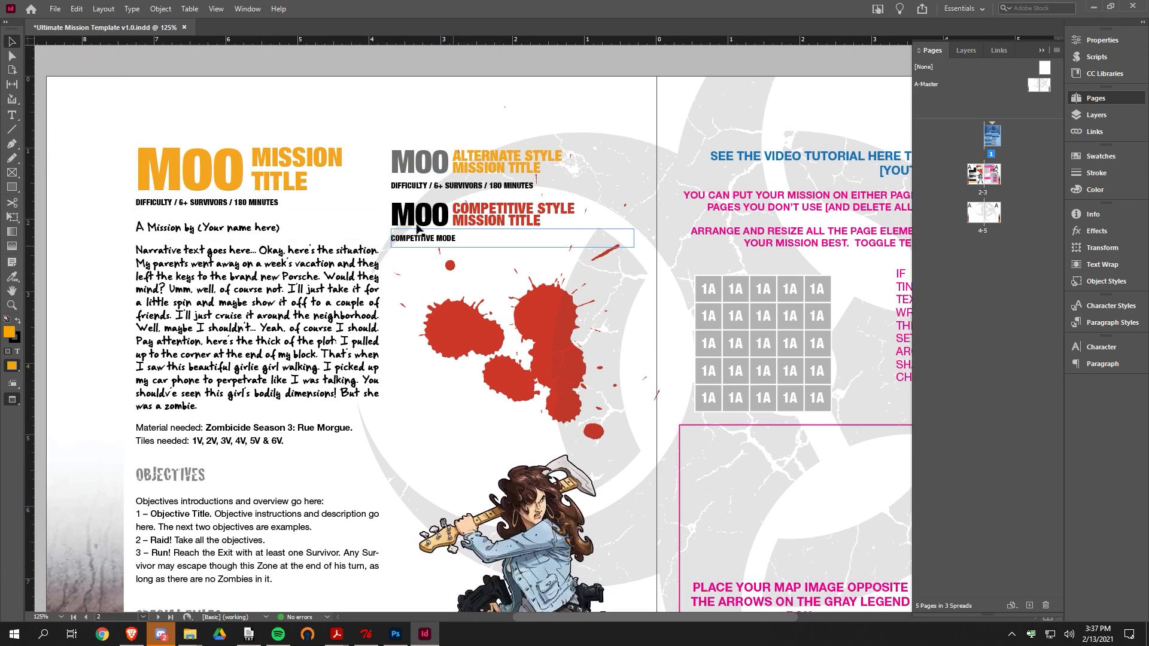
click(213, 165)
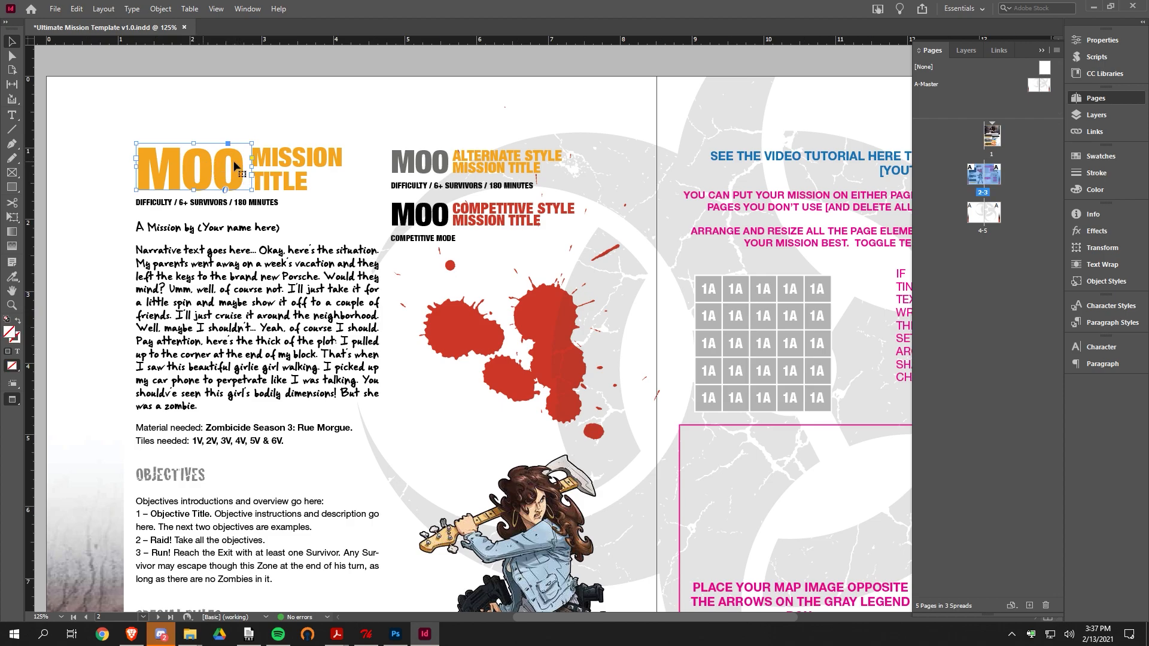
- View the Mission A46 PDF as a title reference, and return to InDesign to examine the mission page's title and narrative text
mouse_move(336, 633)
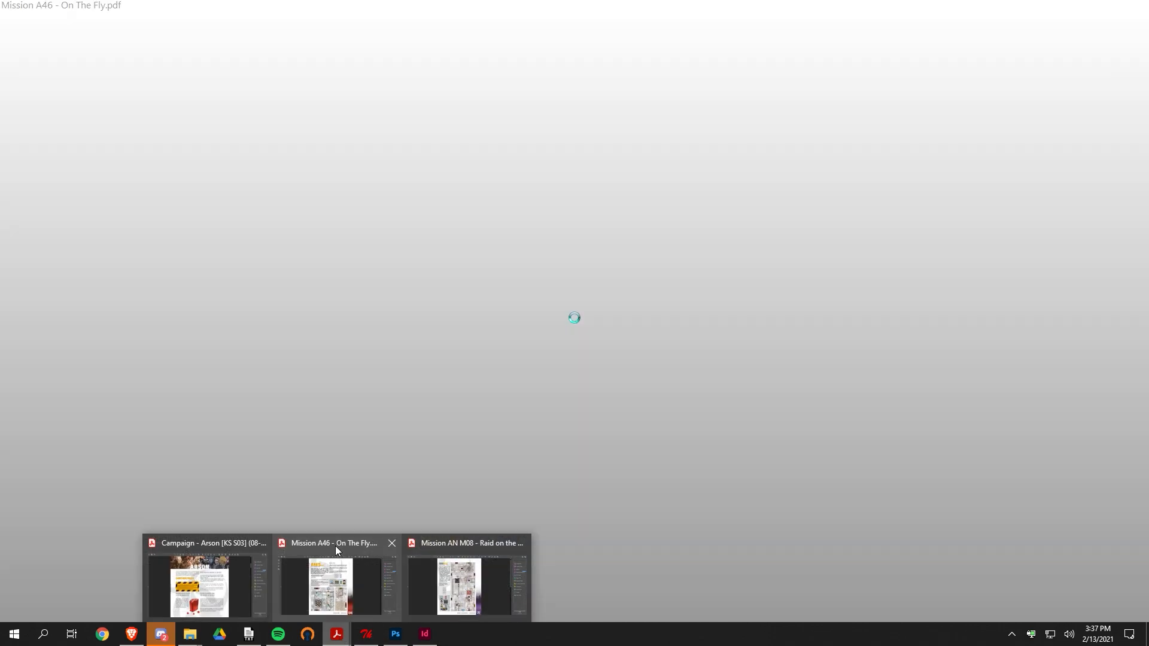
click(336, 546)
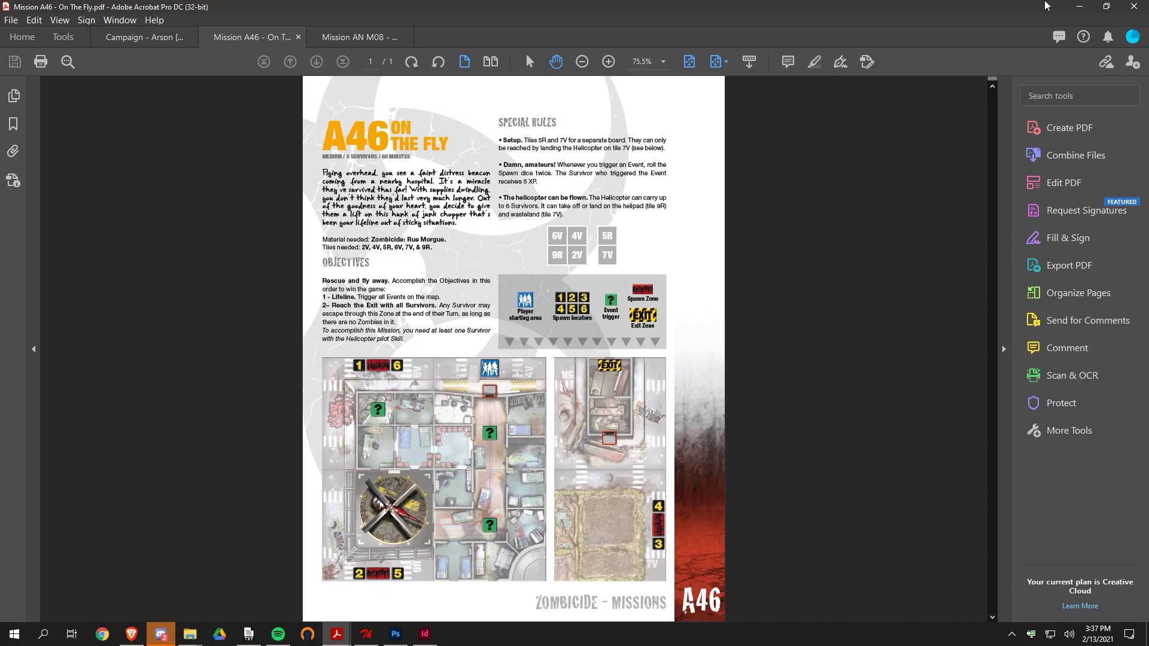
click(1079, 7)
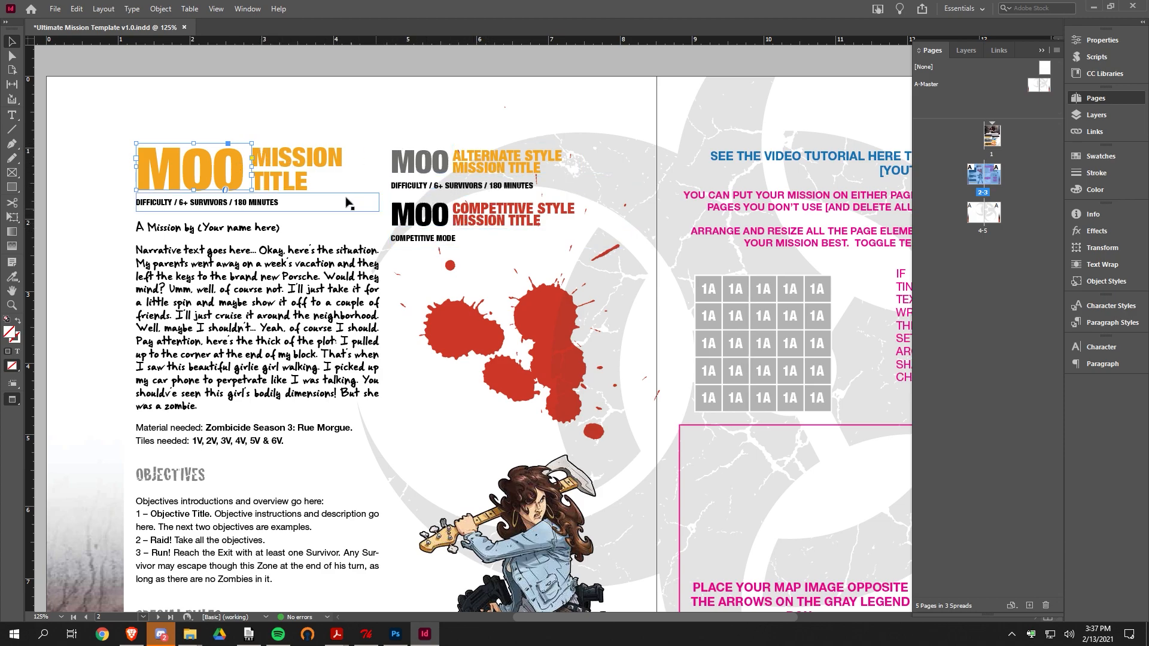
scroll(329, 214, down, 1)
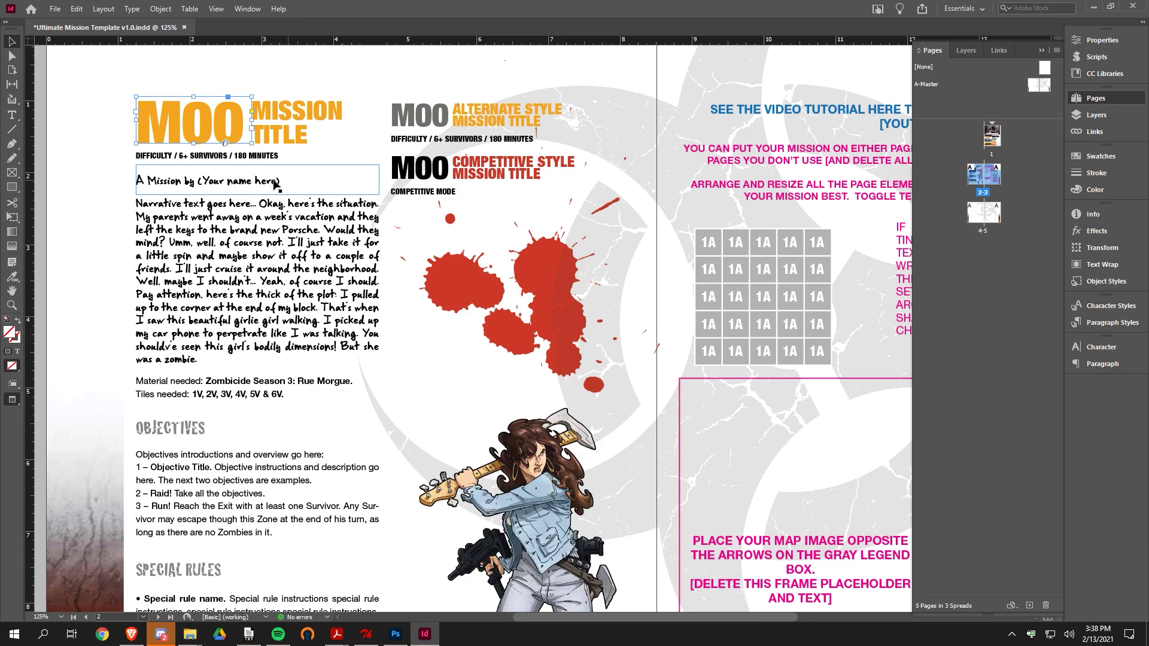
scroll(229, 234, down, 2)
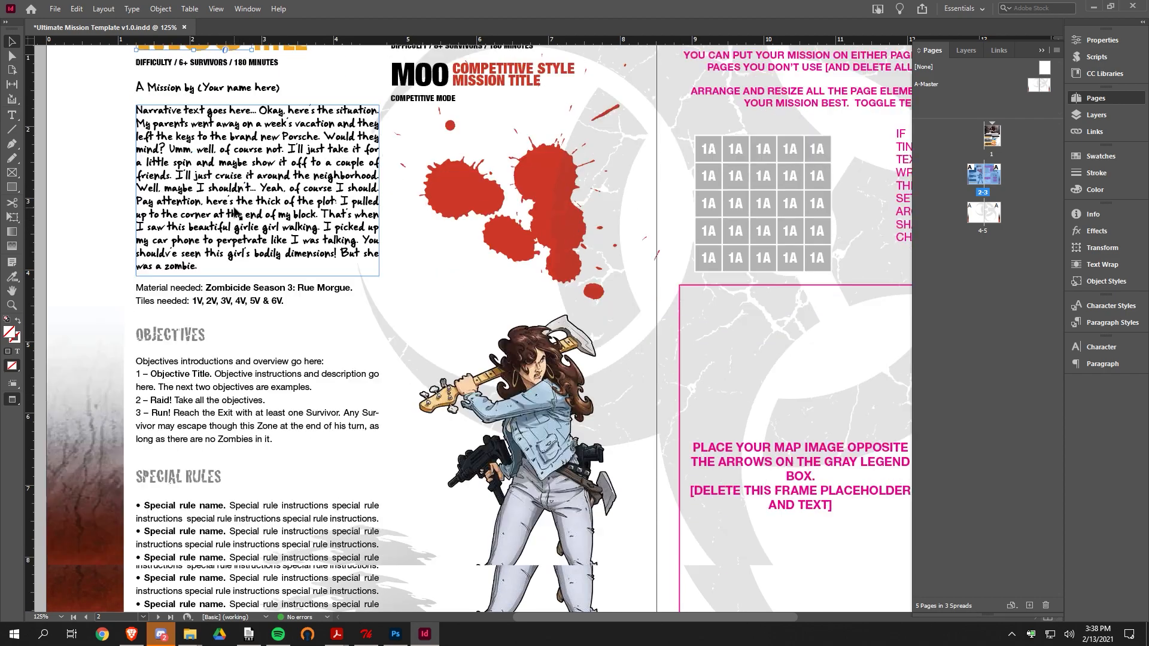
- Examine the mission spread's objectives, special rules, note, title styles, tile grid, map placeholder and gray legend box
scroll(197, 295, down, 1)
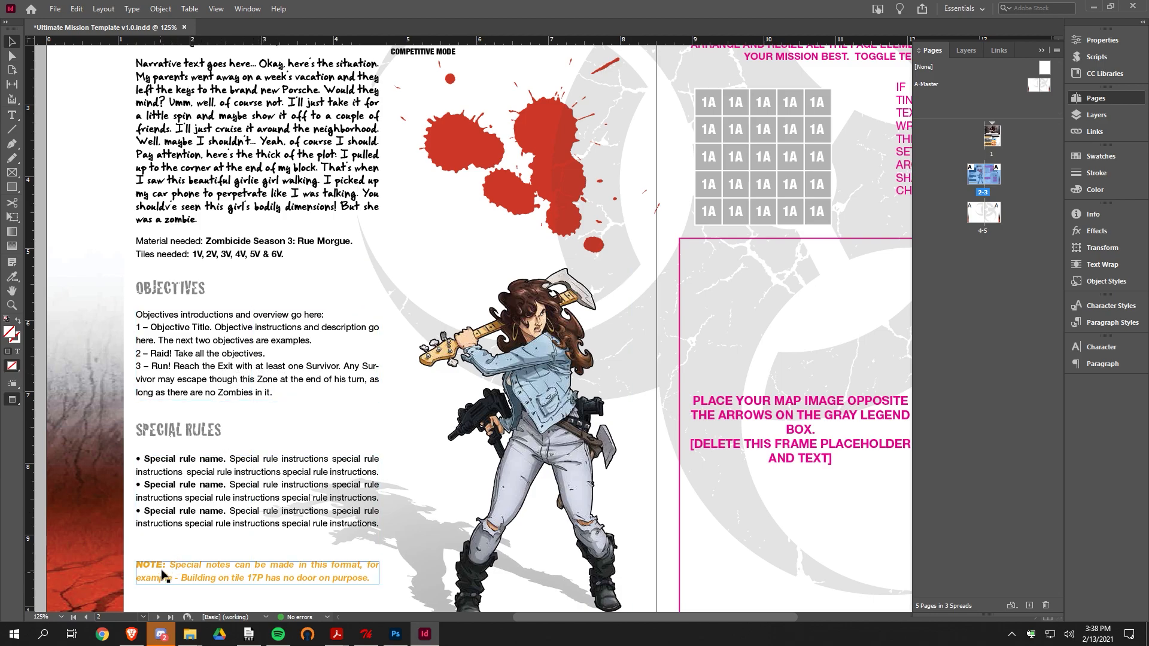
scroll(573, 396, up, 5)
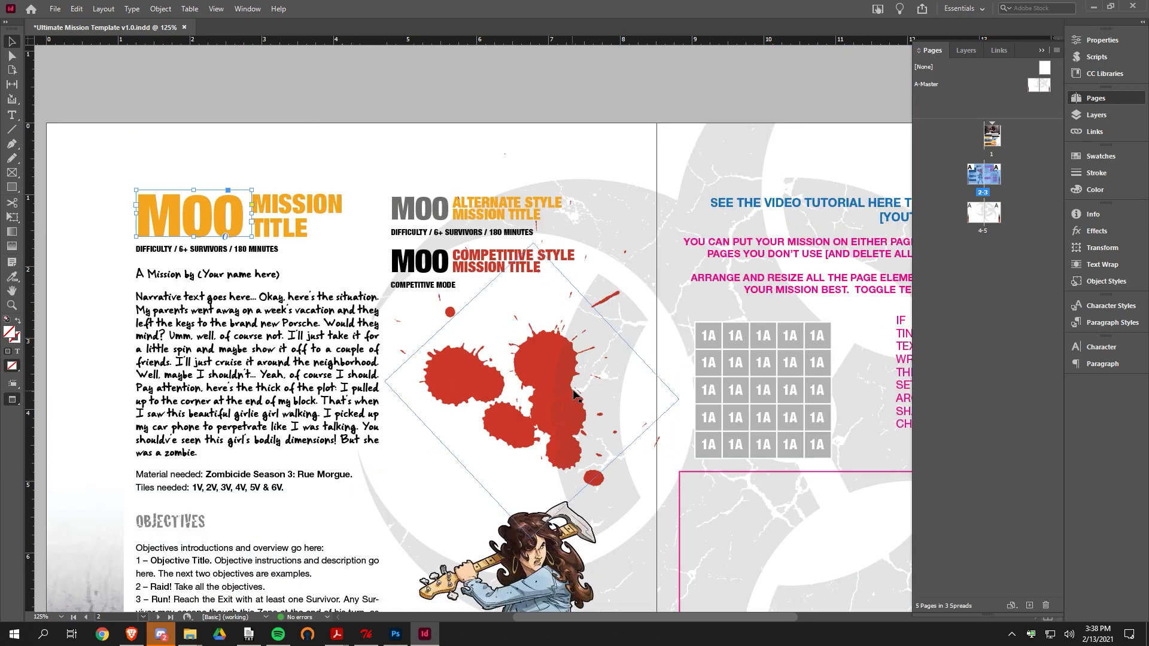
scroll(546, 400, right, 5)
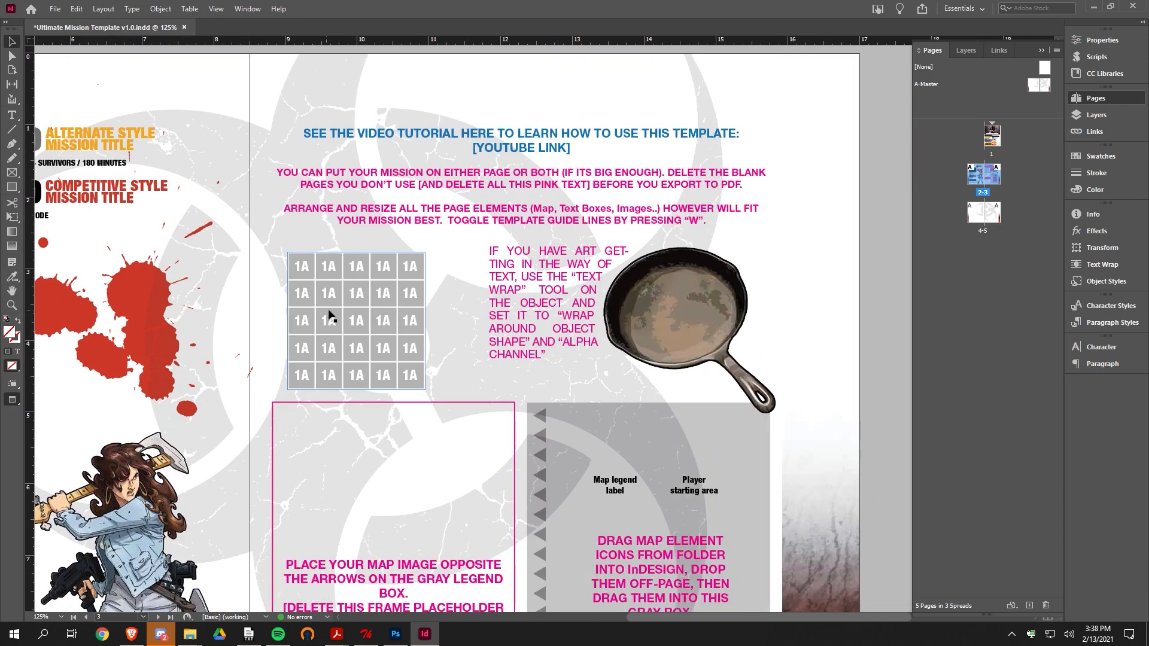
scroll(639, 337, down, 3)
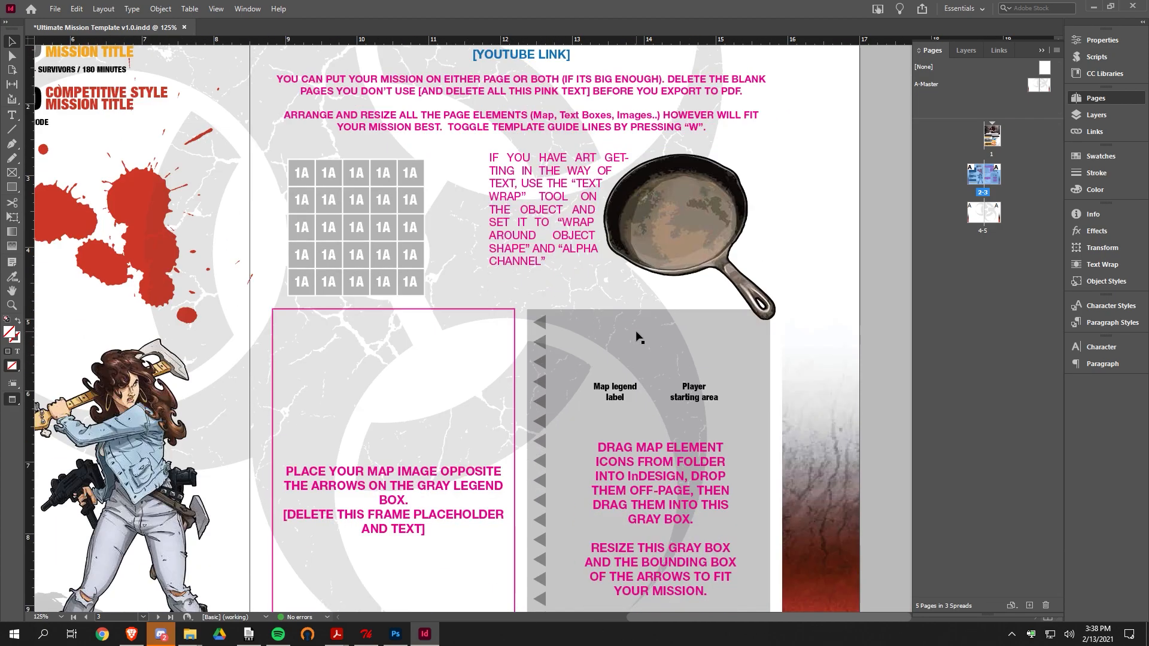
scroll(615, 330, down, 1)
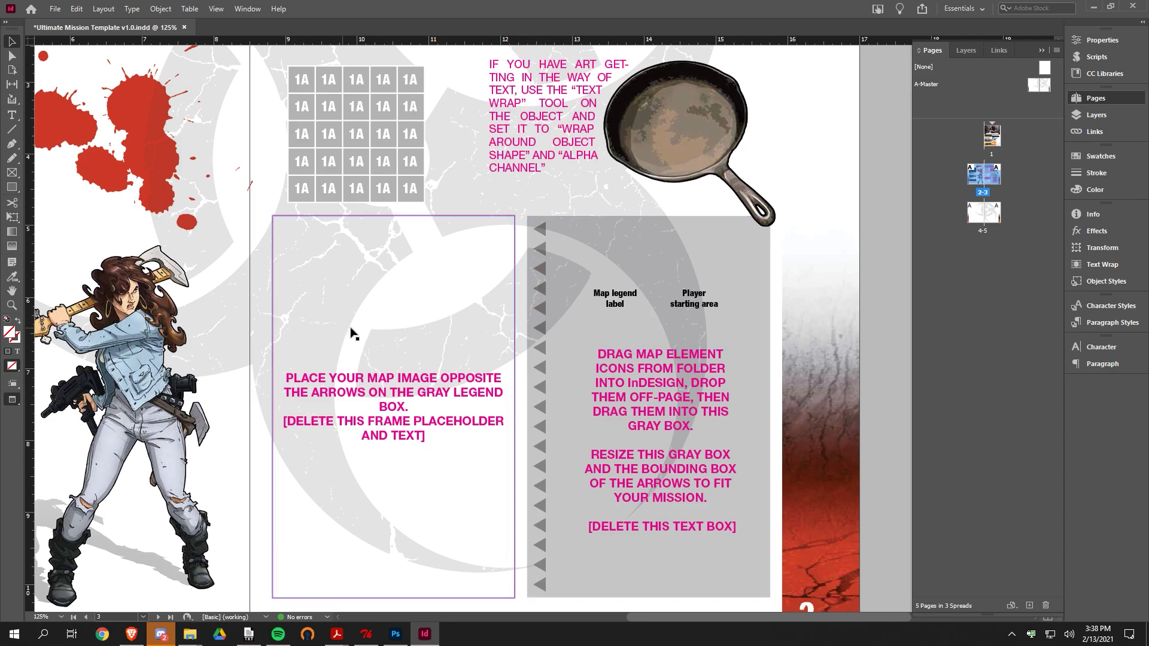
scroll(444, 346, down, 2)
scroll(446, 341, up, 2)
scroll(446, 341, down, 2)
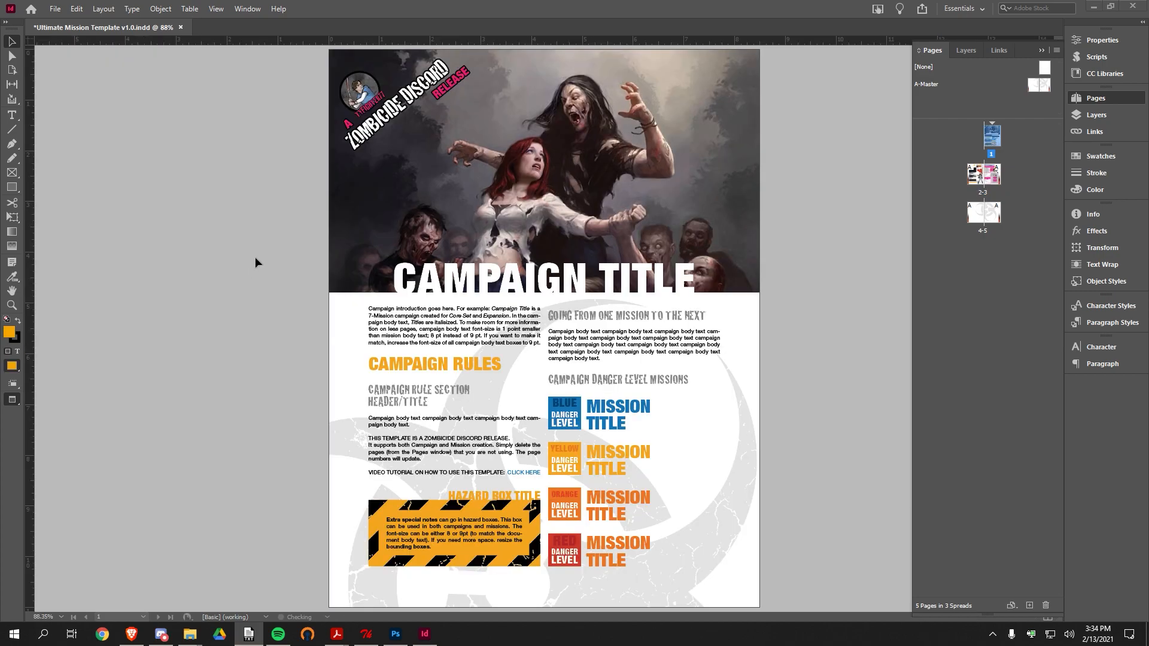
- Delete the Zombicide Discord release splash from the campaign page's header image
click(399, 106)
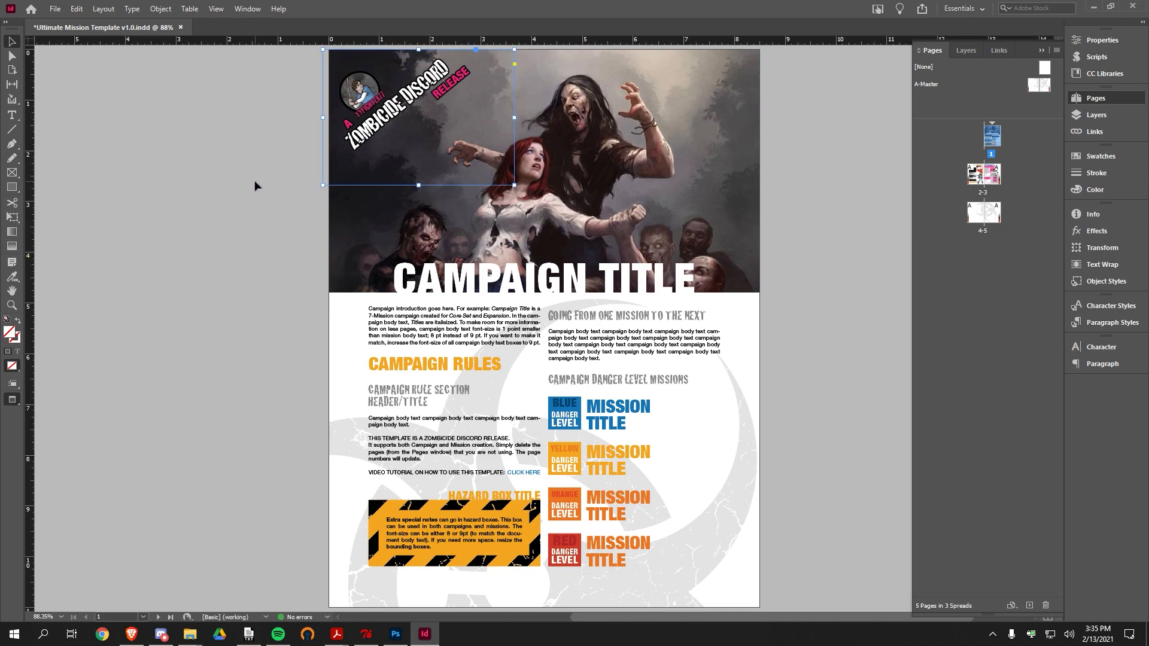
key(Delete)
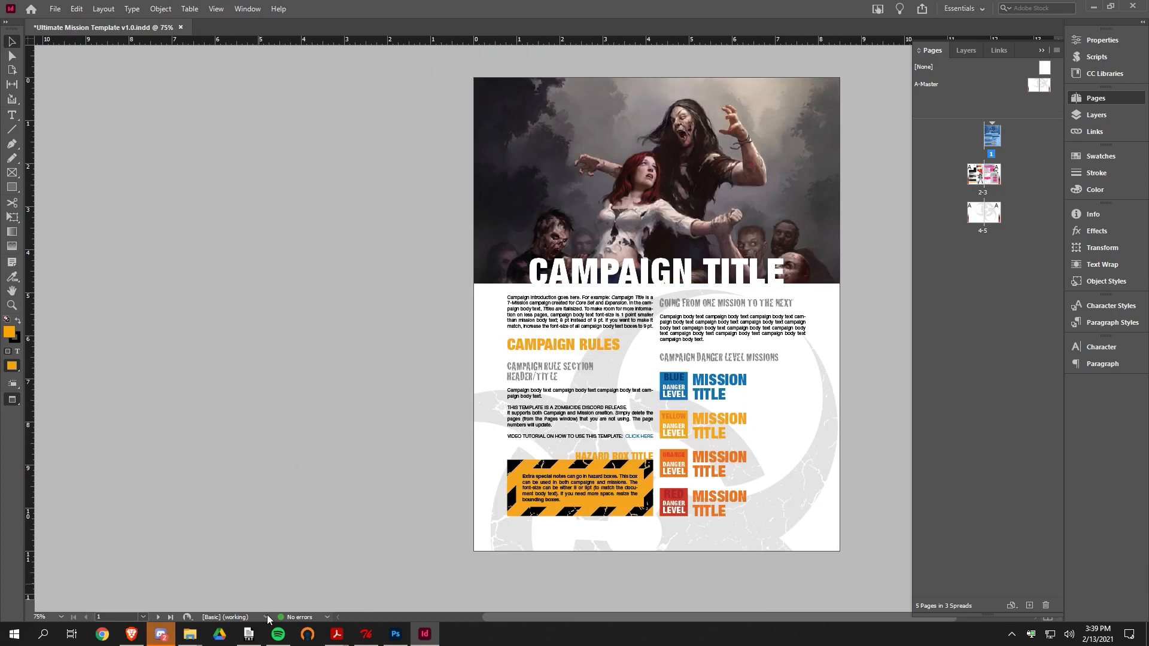
- View the Arson campaign PDF's opening page in Acrobat, fitted to the window, and return to InDesign
mouse_move(337, 638)
click(203, 584)
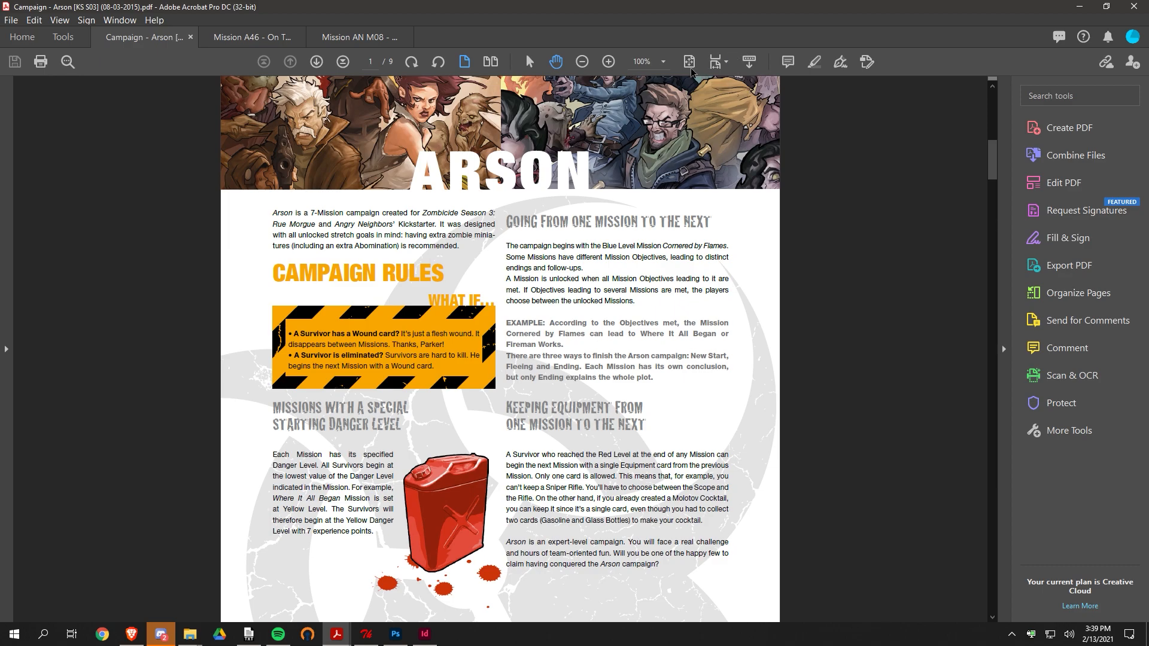
click(690, 62)
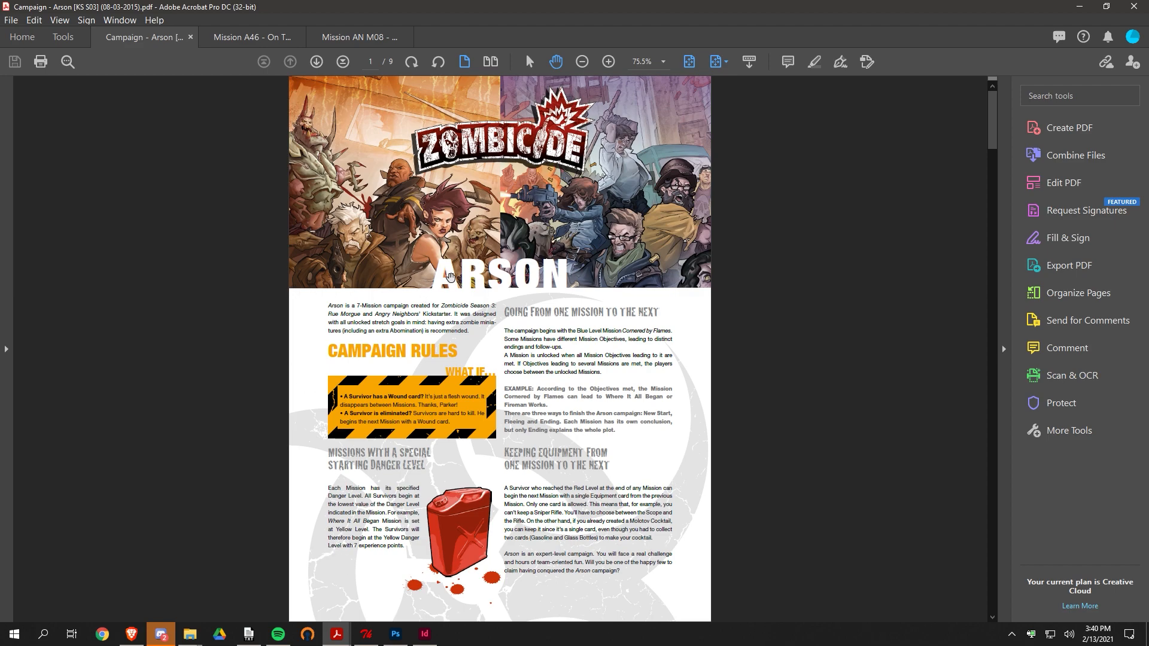
click(1080, 7)
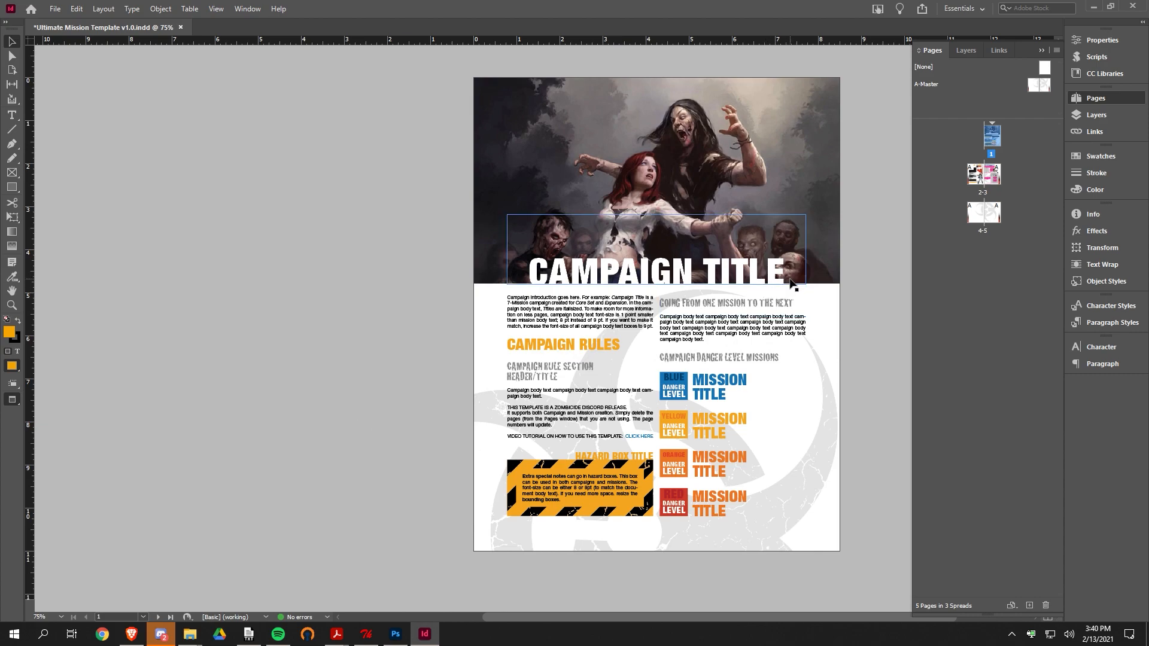
- Shorten the campaign page's header image to end about 3.6 inches below the page top, and move CAMPAIGN TITLE up onto its lower edge
alt+scroll(787, 293, up, 1)
scroll(788, 292, up, 2)
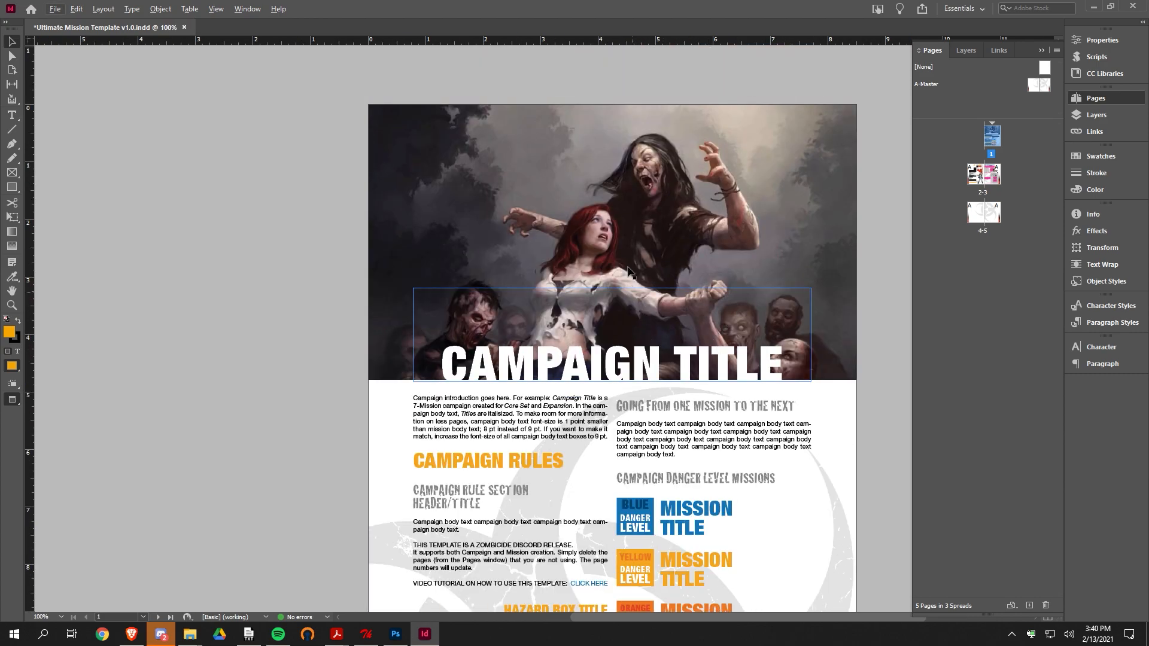
click(701, 317)
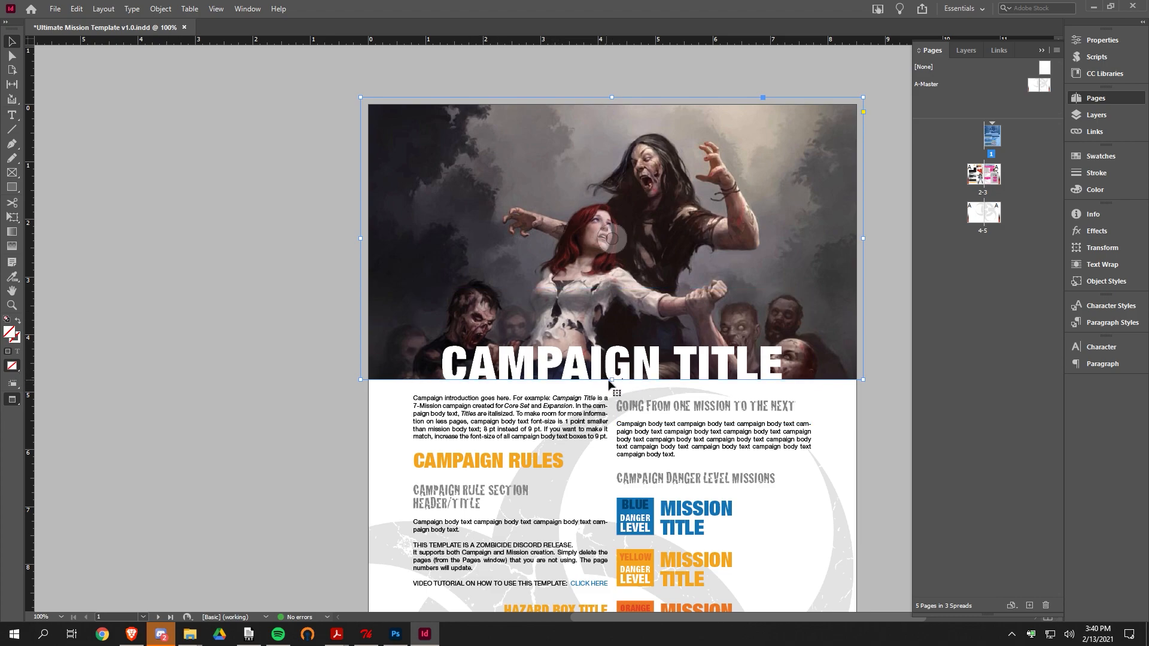
drag(612, 381, 628, 313)
click(631, 347)
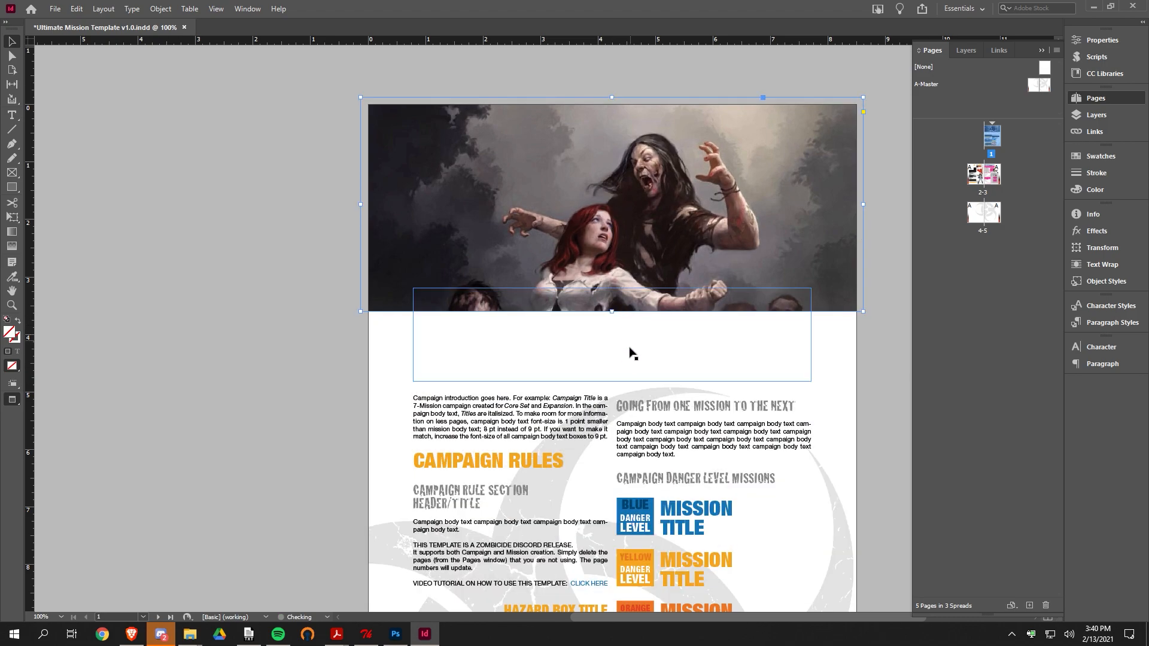
drag(629, 365, 627, 295)
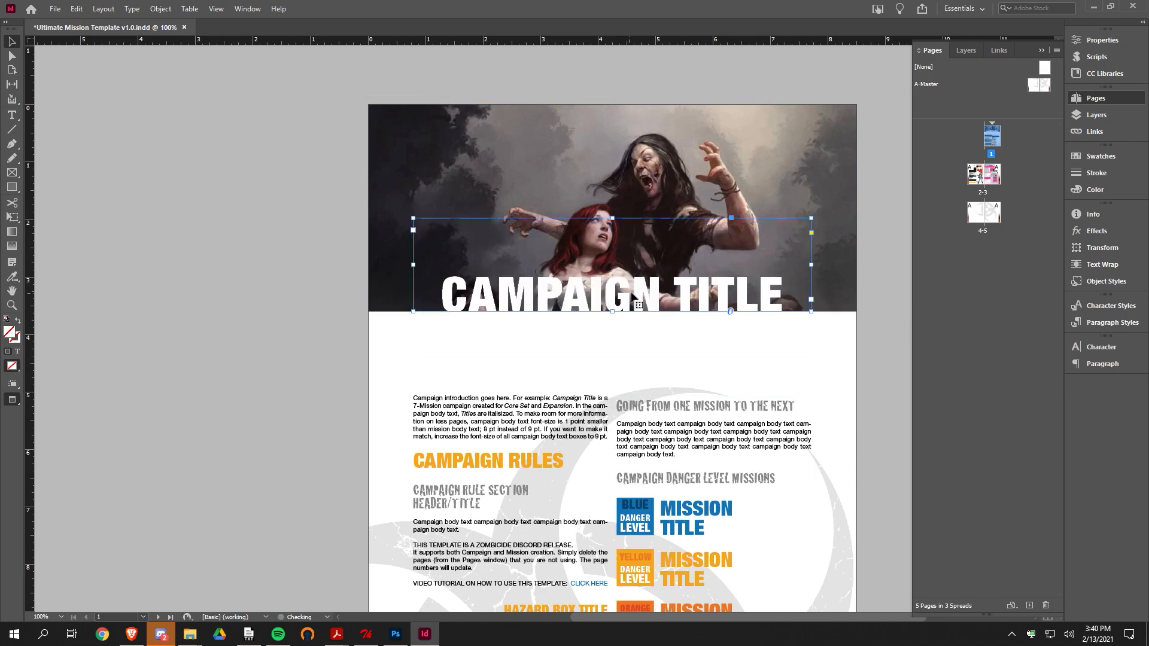
- Move the gray biohazard background up to just below the shortened header image
click(889, 361)
click(816, 531)
drag(849, 548, 844, 488)
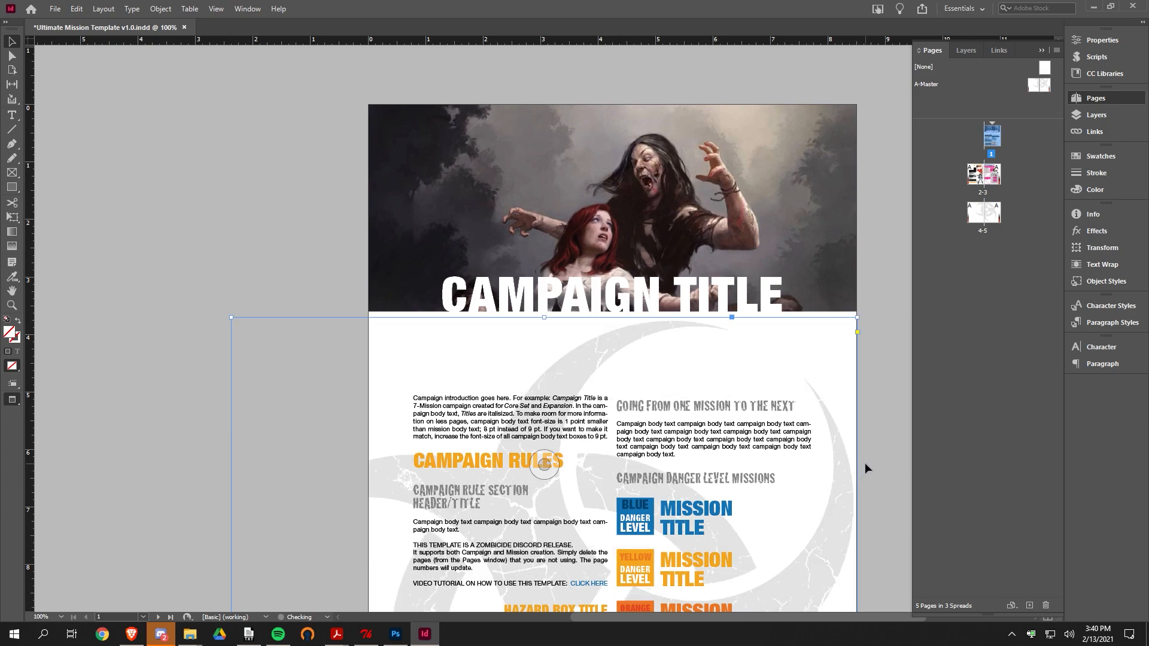
scroll(868, 462, down, 2)
click(879, 455)
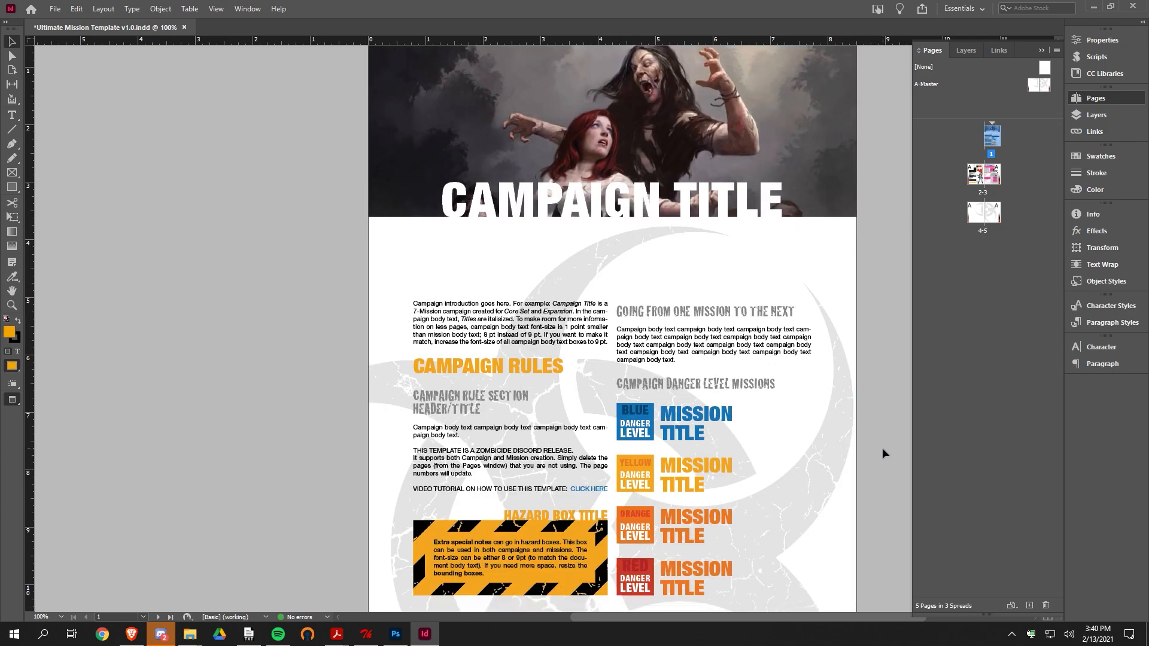
- Compare the whole rearranged campaign page with the Arson PDF's opening page, and return to InDesign
key(ctrl+minus)
scroll(862, 458, down, 1)
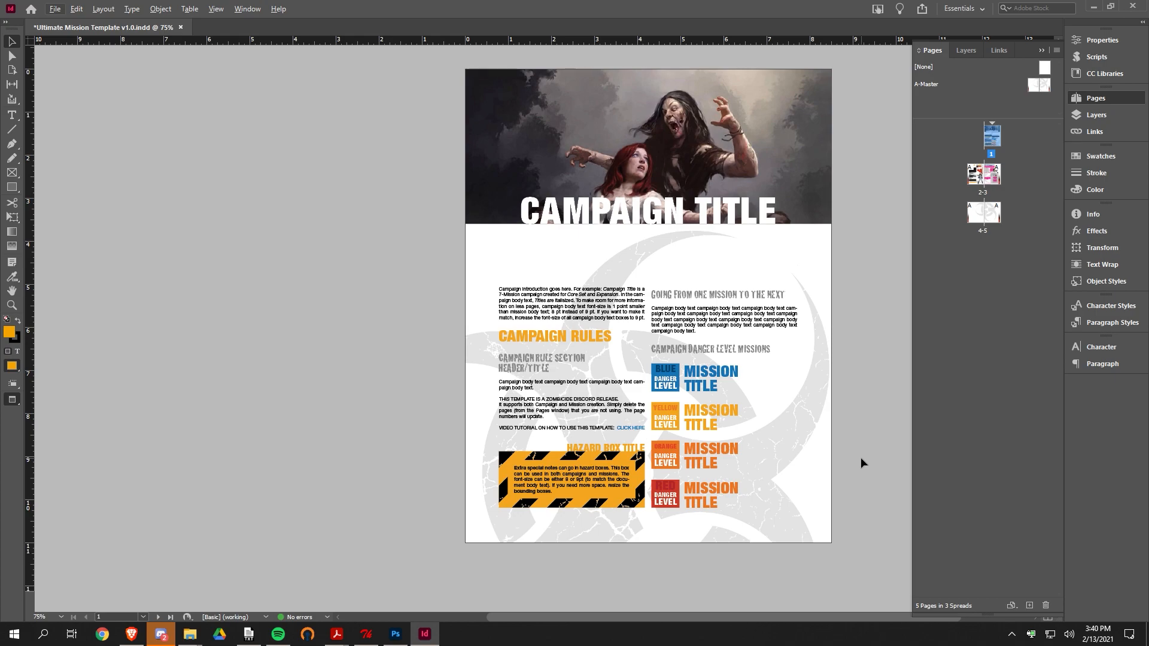
scroll(861, 457, up, 1)
key(alt+Tab)
key(Tab)
key(Tab)
key(Tab)
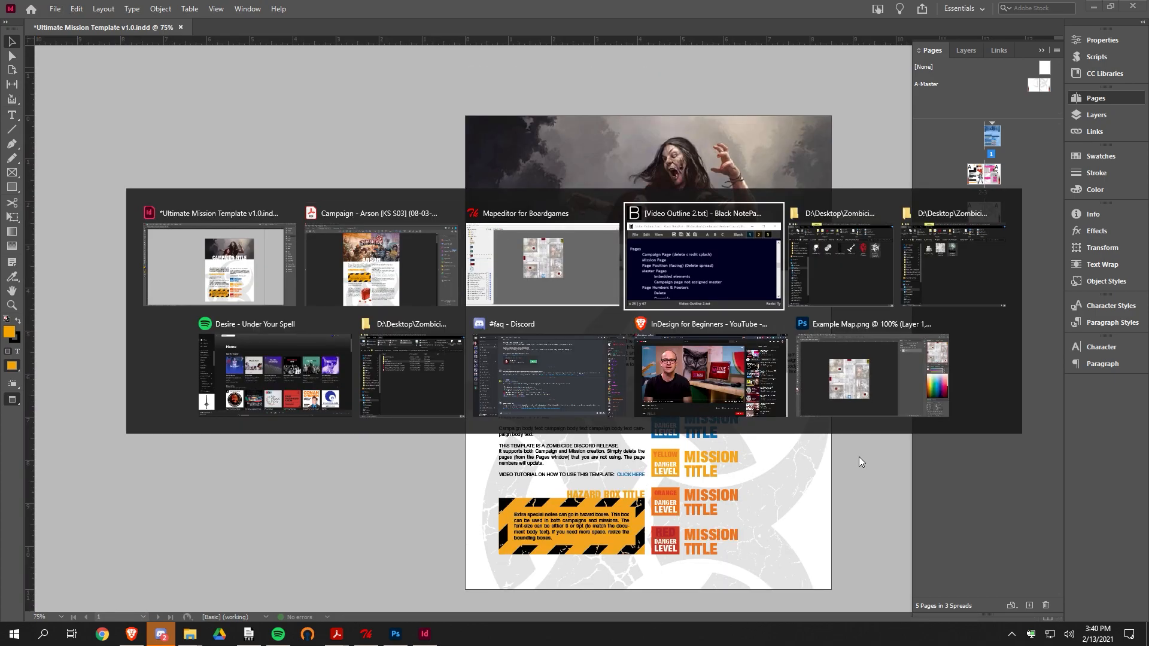
click(378, 278)
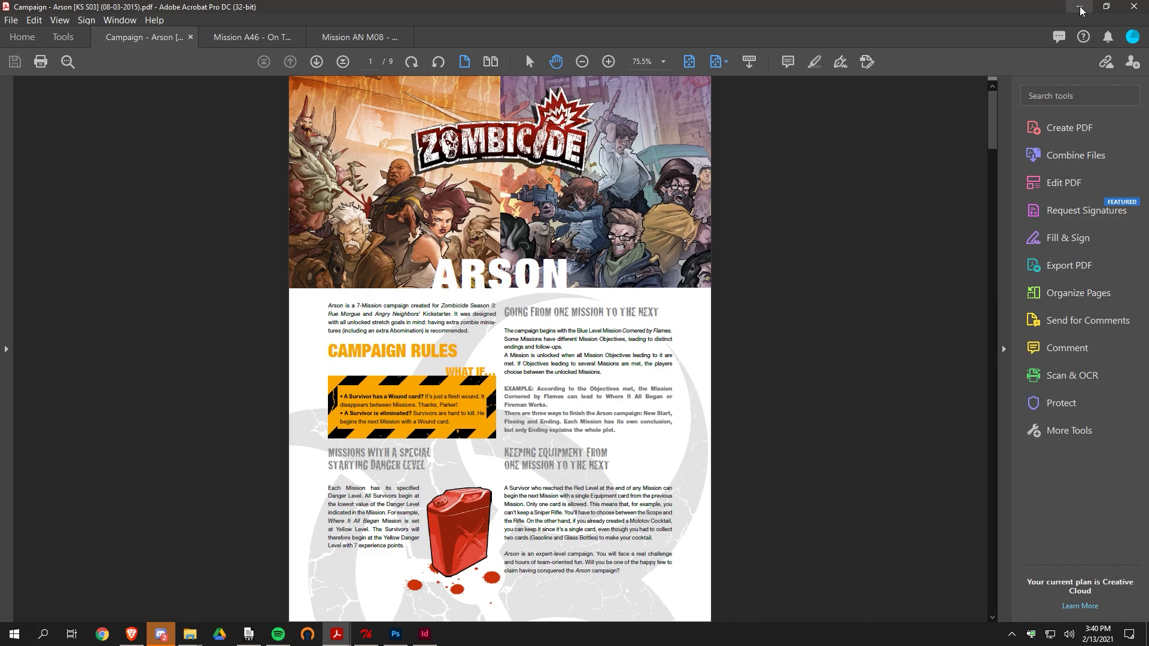
key(alt+Tab)
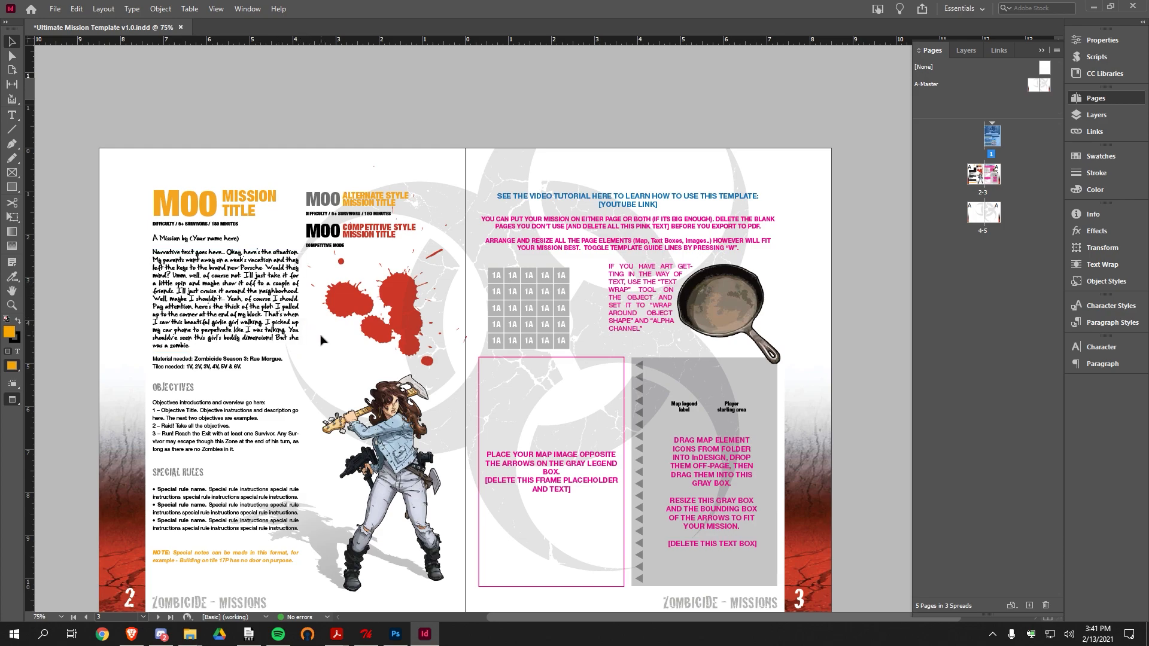
- Replace the mission page's orange M00 mission number with T00, and erase the new text
scroll(325, 333, down, 1)
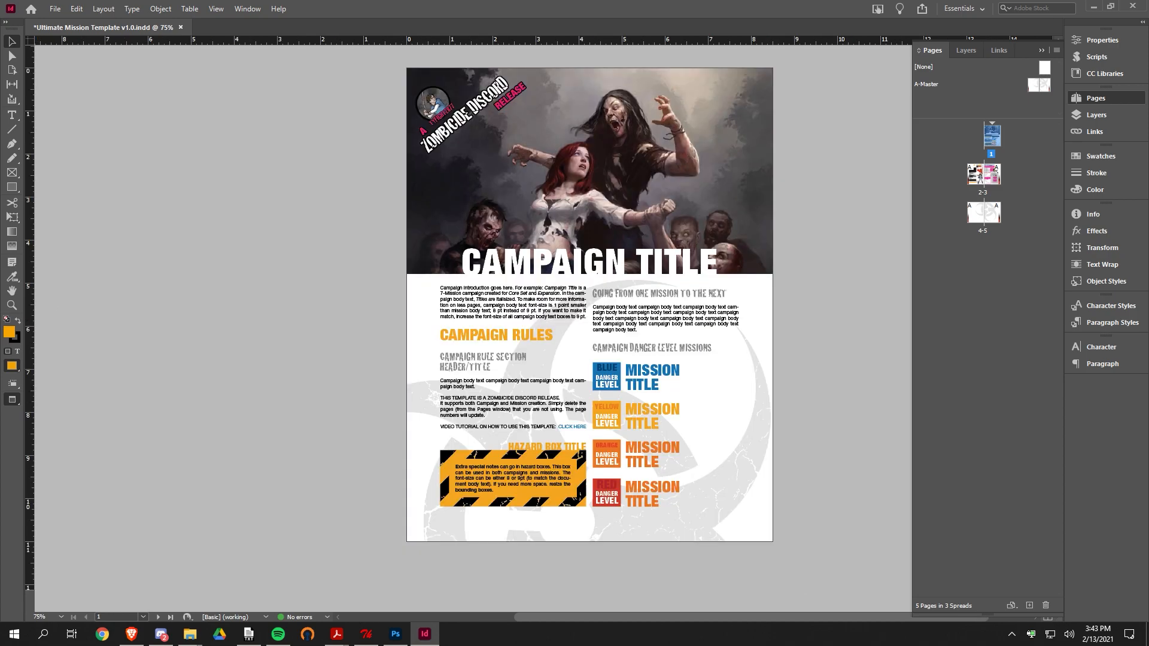
scroll(335, 357, down, 5)
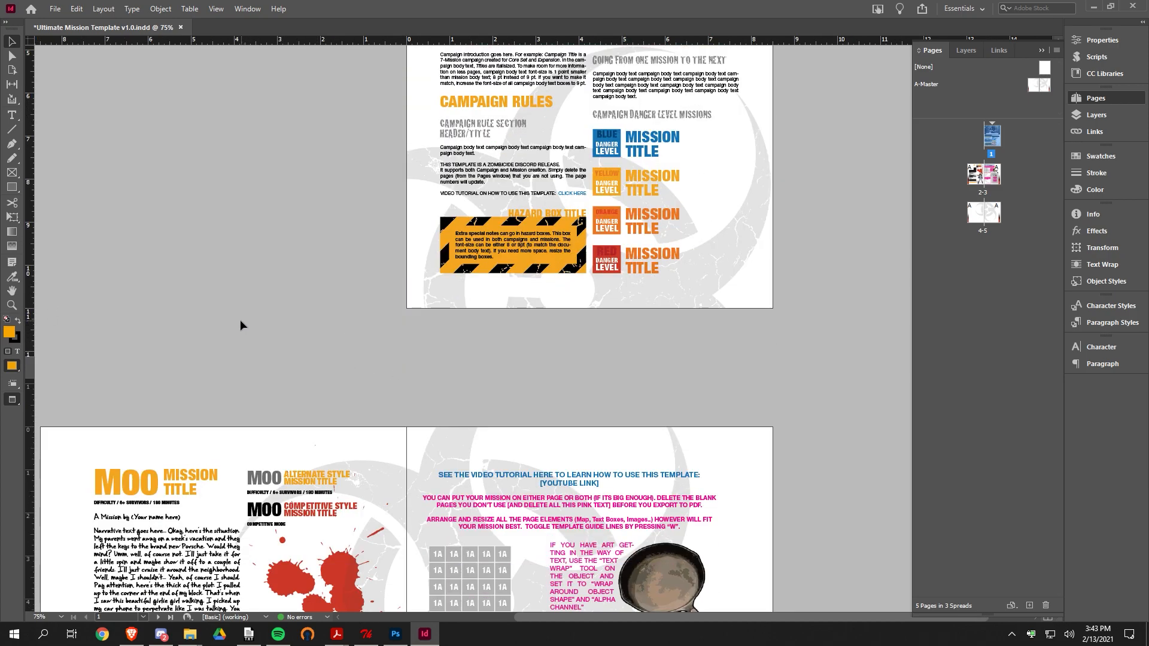
scroll(218, 318, down, 2)
scroll(179, 314, up, 2)
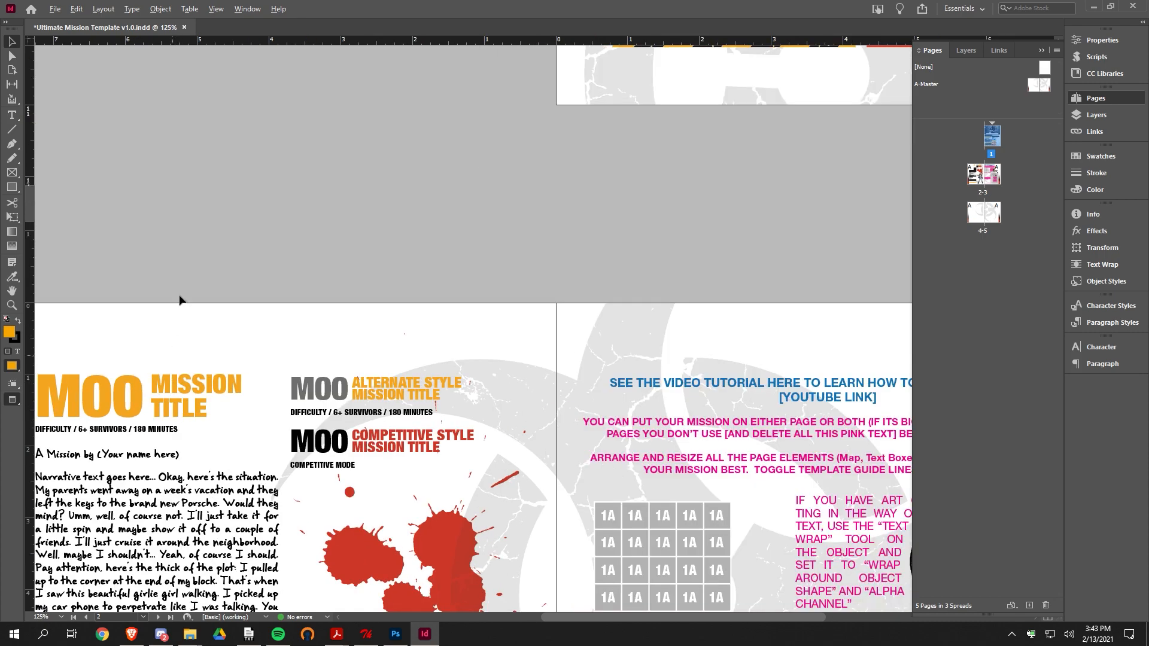
drag(175, 264, 395, 173)
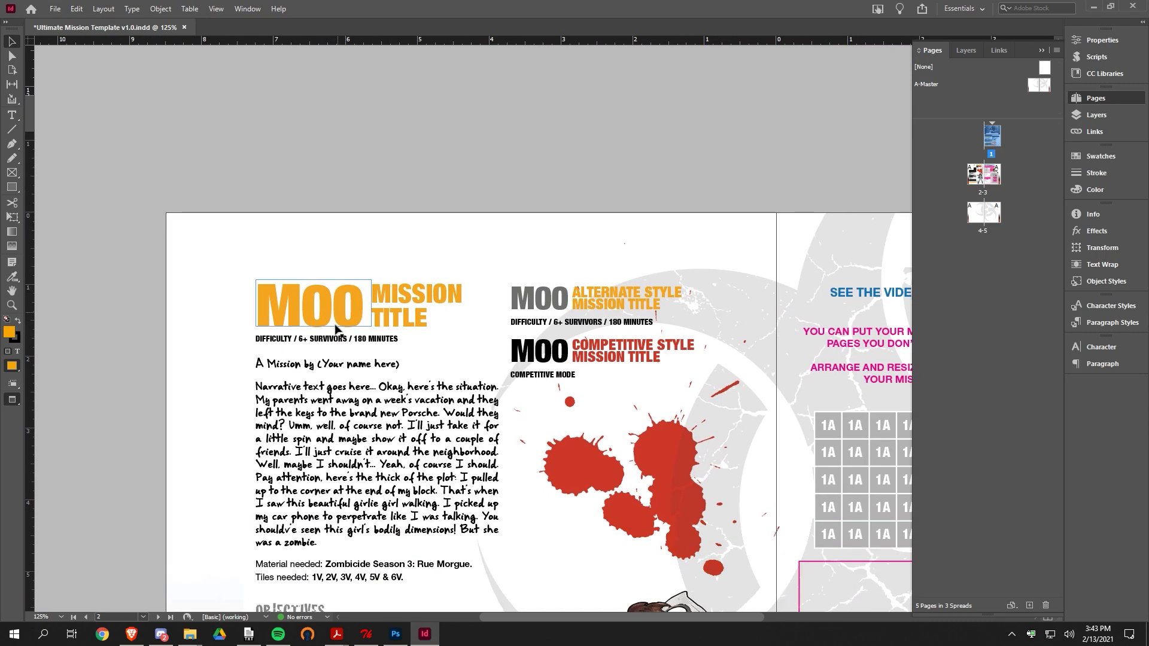
scroll(337, 324, up, 1)
double_click(297, 303)
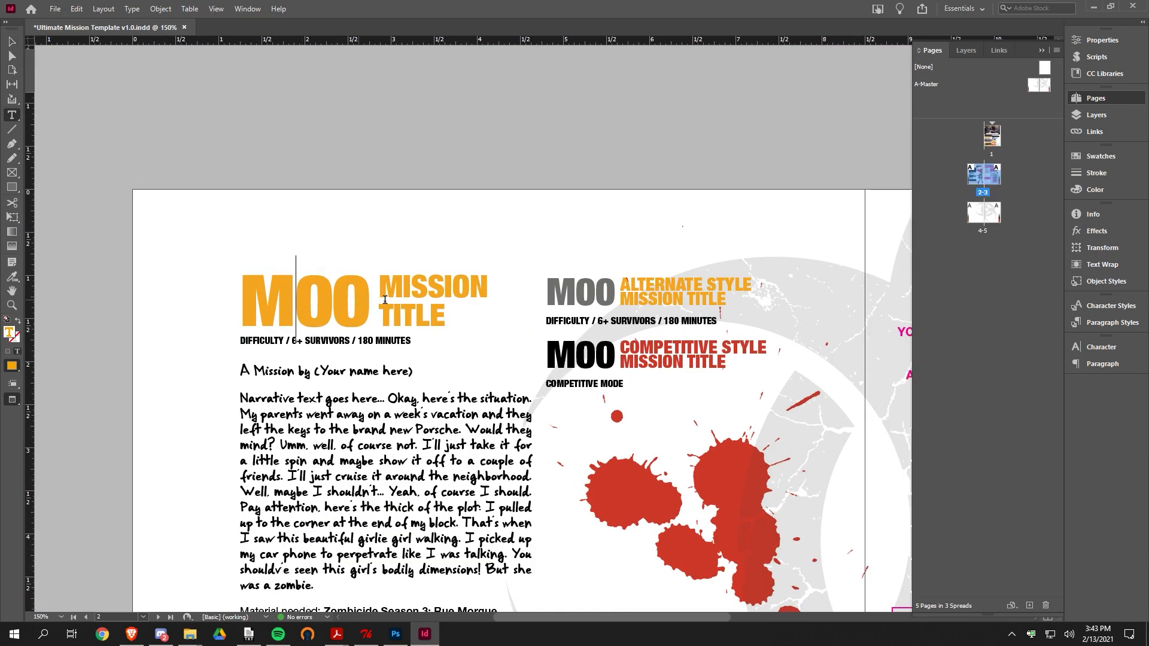
drag(371, 300, 230, 302)
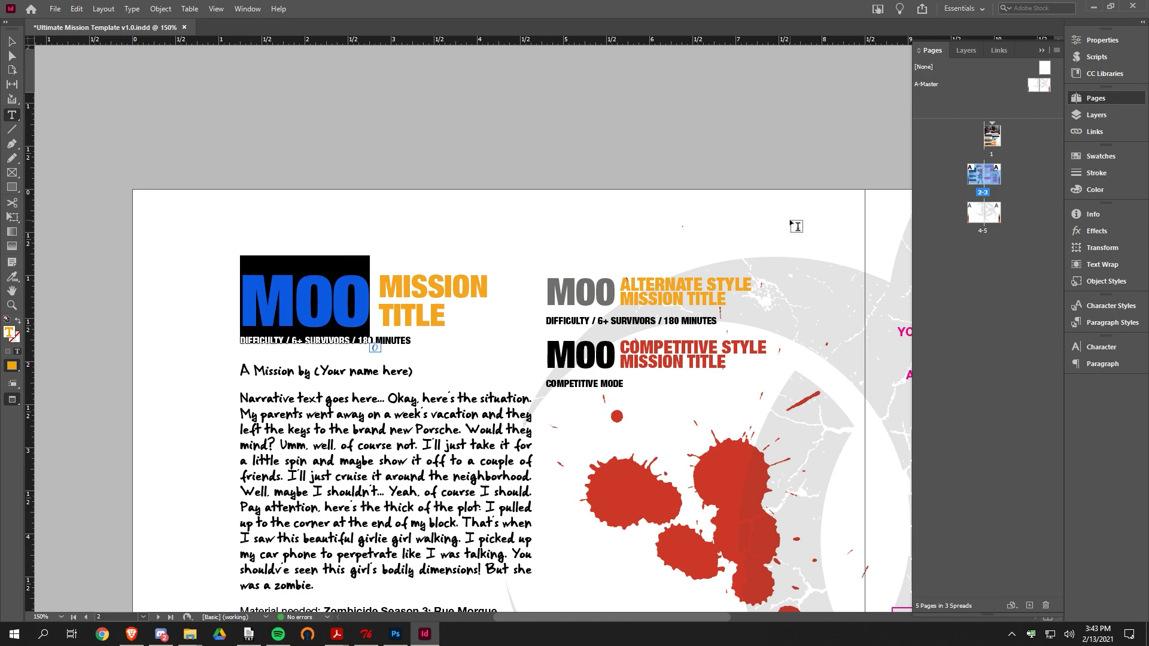
text(T)
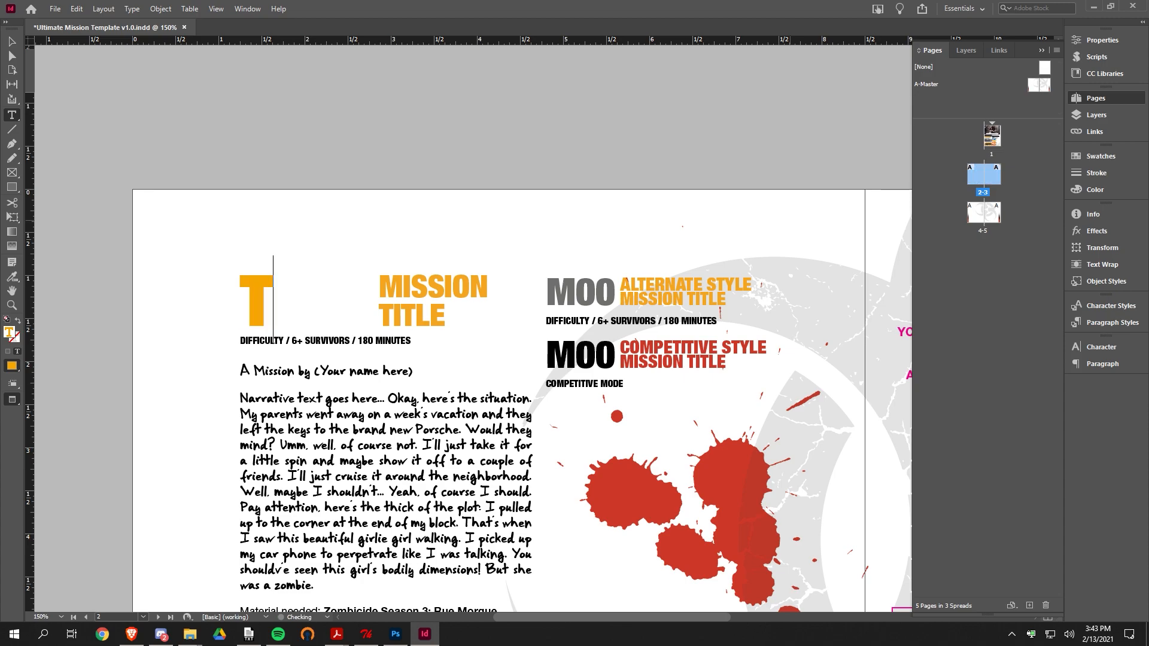
text(OO)
key(BackSpace)
key(BackSpace)
key(BackSpace)
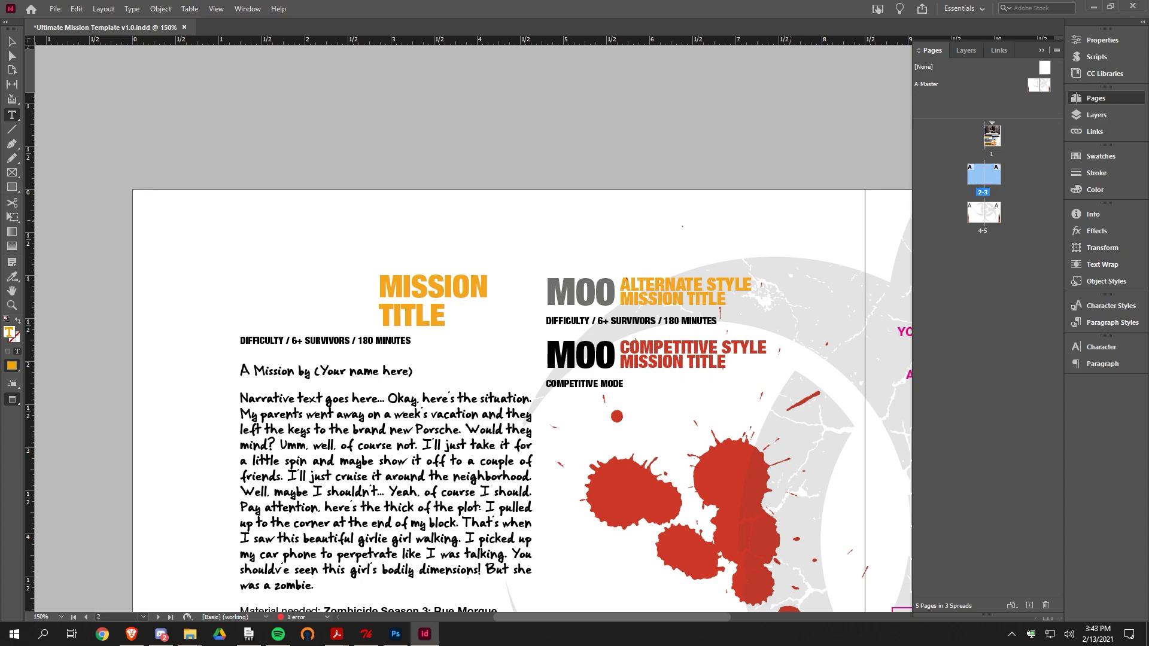
- Widen the mission number's text frame to fit T001, and shift the adjoining MISSION TITLE frame's edge to meet it
click(11, 41)
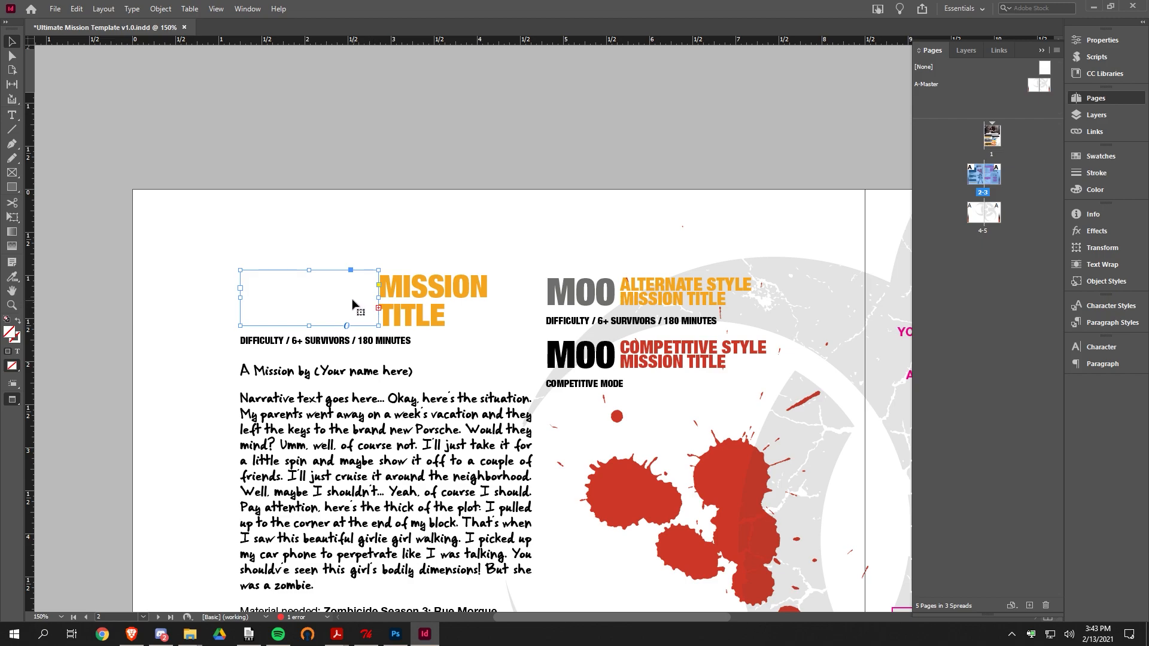
drag(379, 298, 384, 298)
click(417, 310)
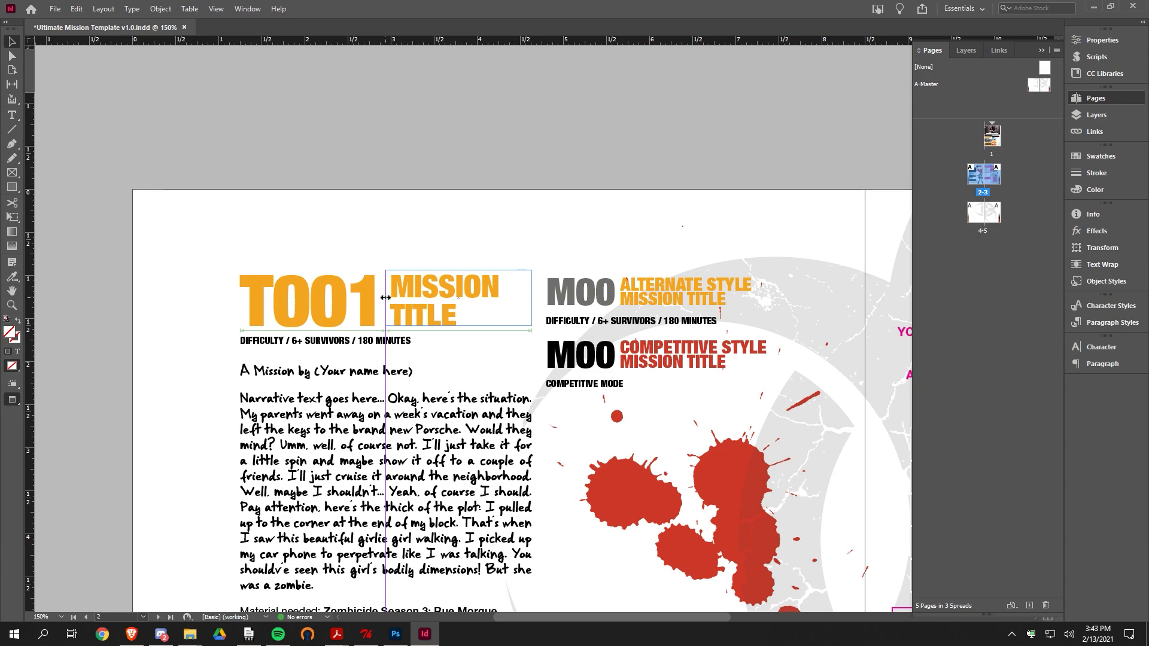
click(106, 251)
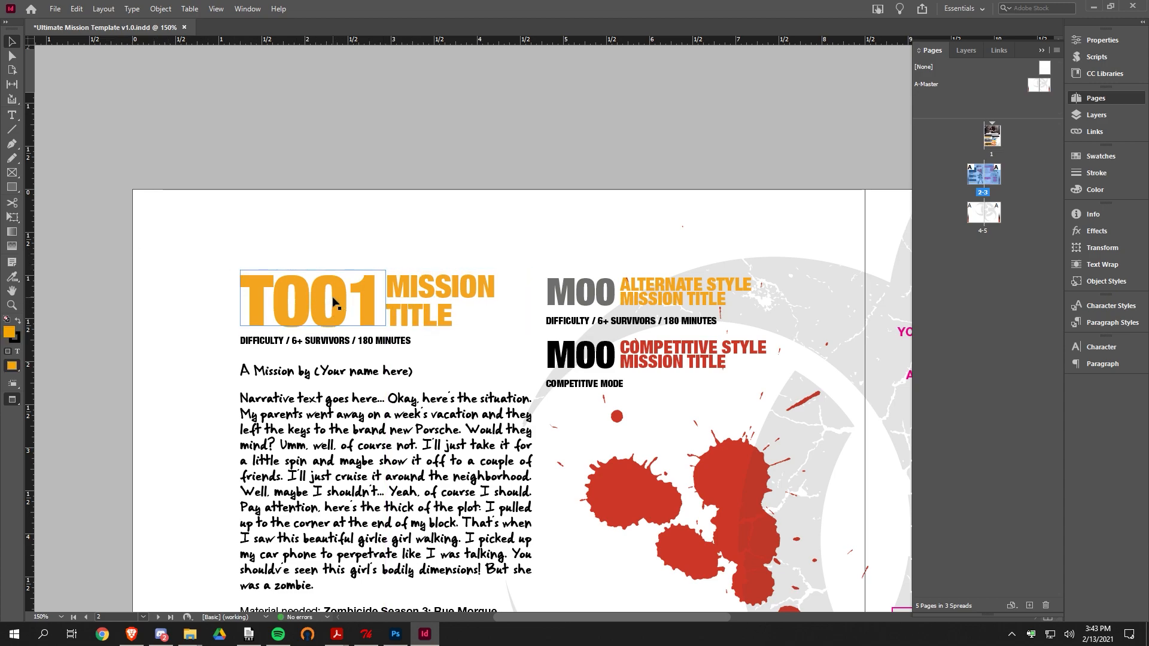
- Examine the character formatting and paragraph style of the orange MISSION TITLE text beside T001
double_click(460, 297)
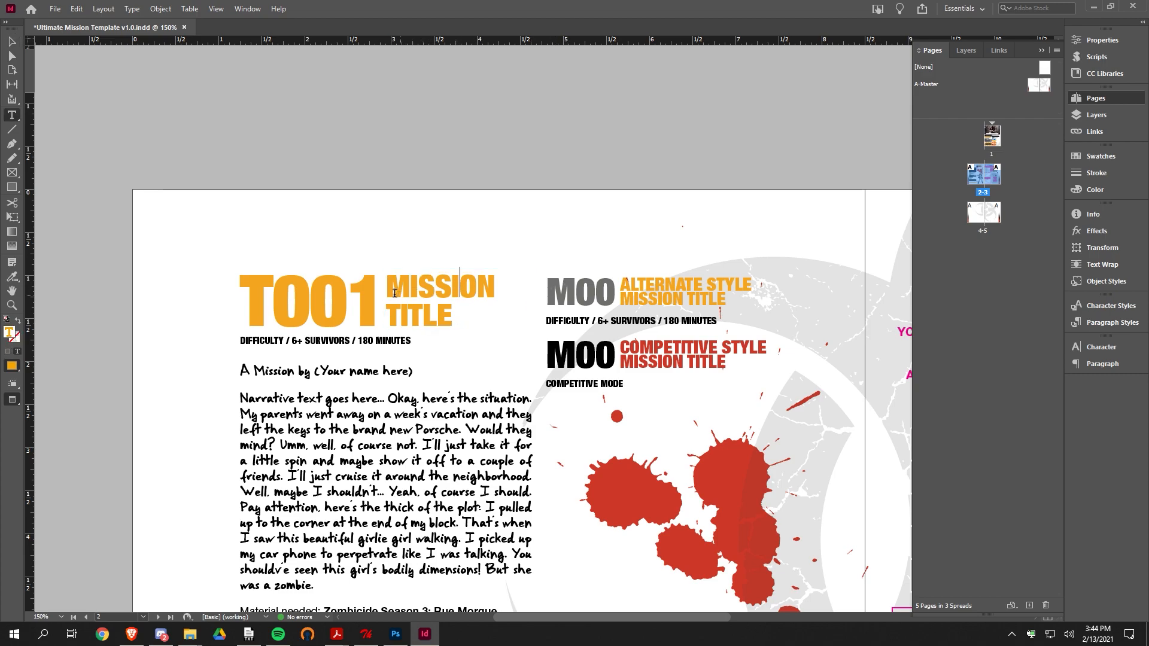
key(ctrl+a)
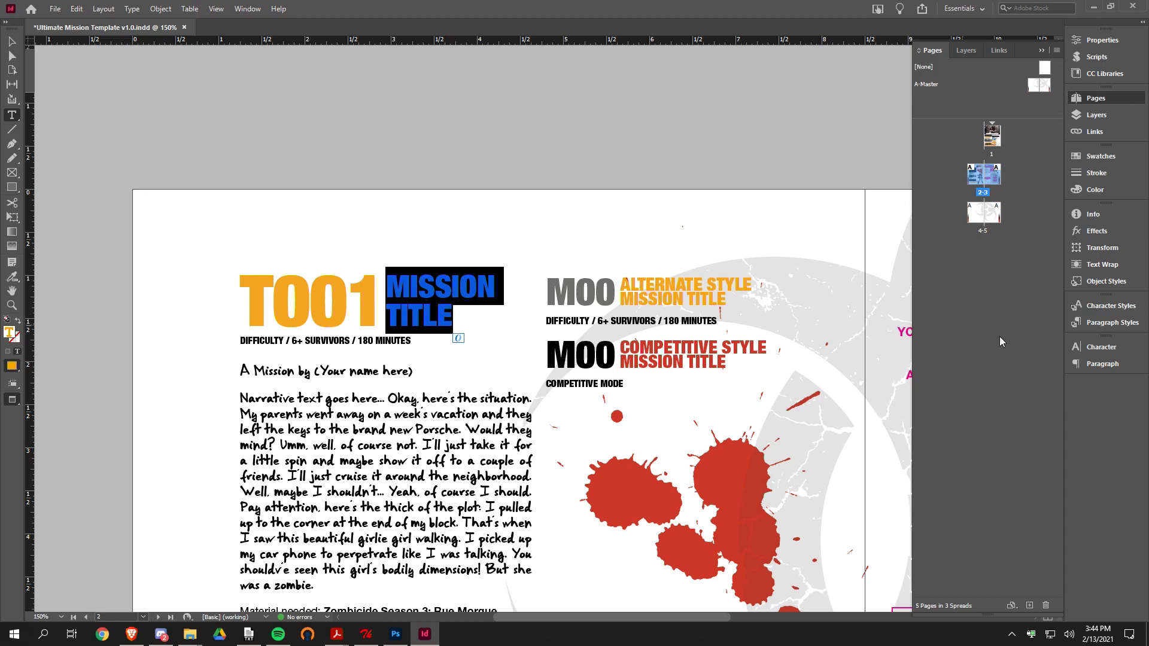
click(1093, 349)
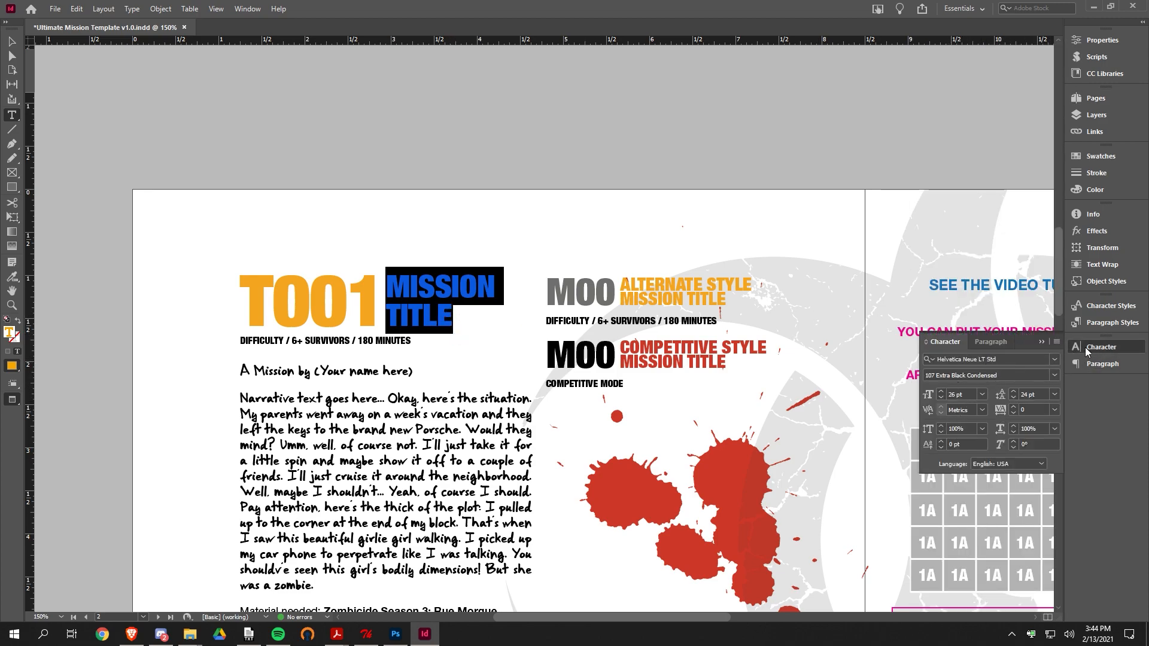
click(1085, 347)
click(1103, 43)
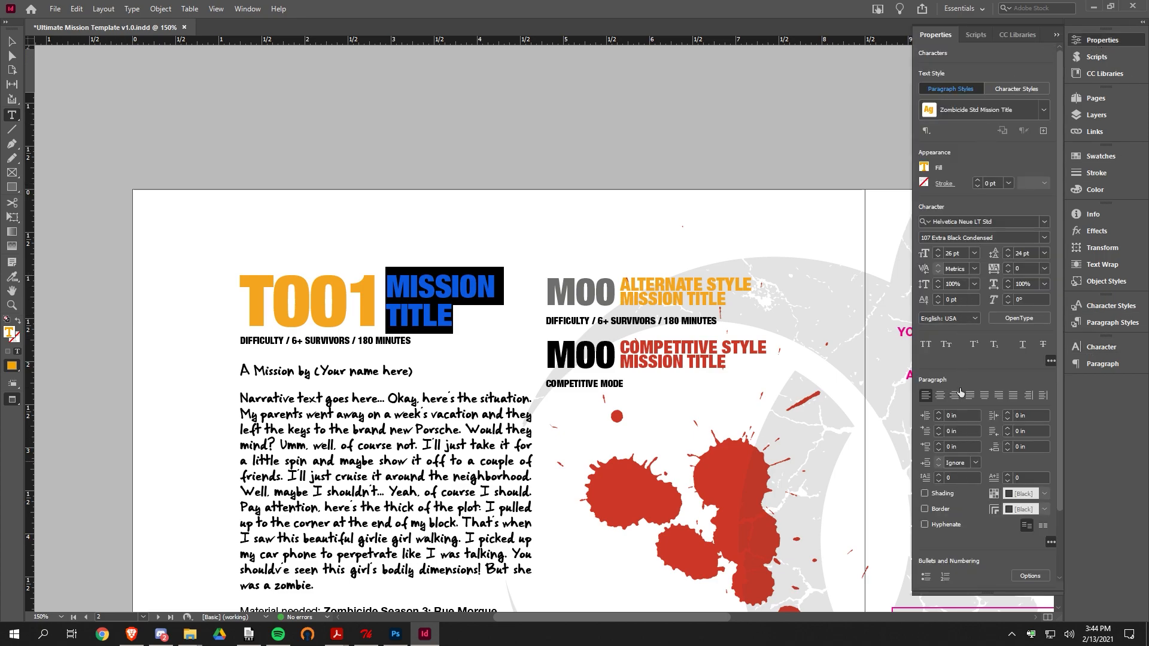
click(1096, 43)
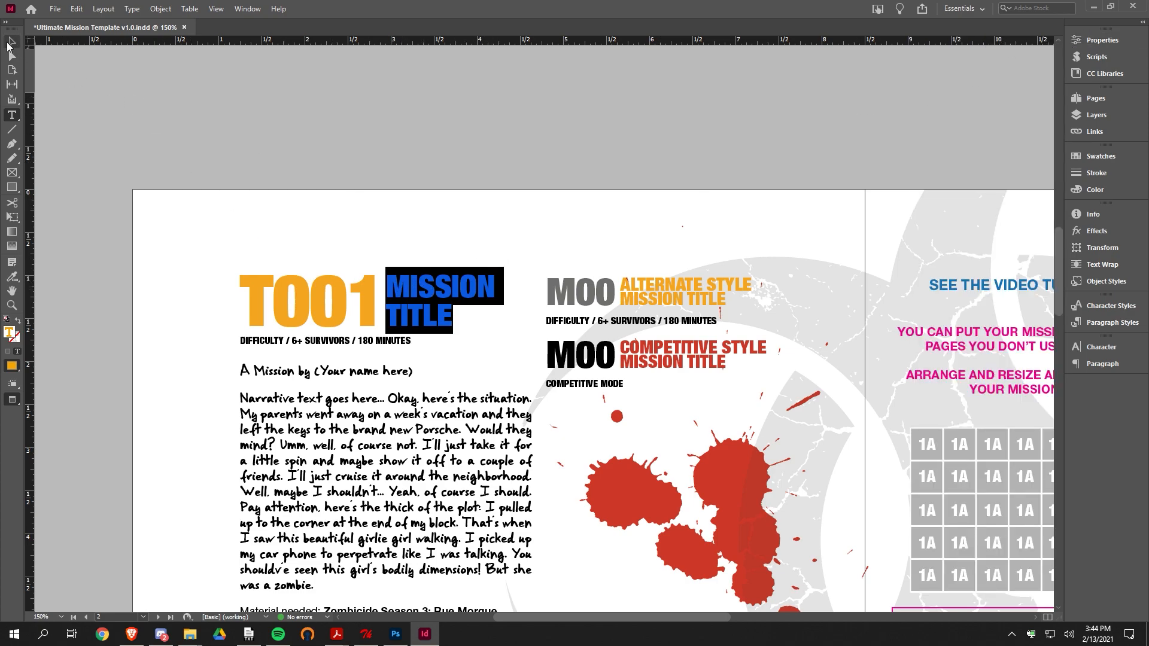
click(5, 41)
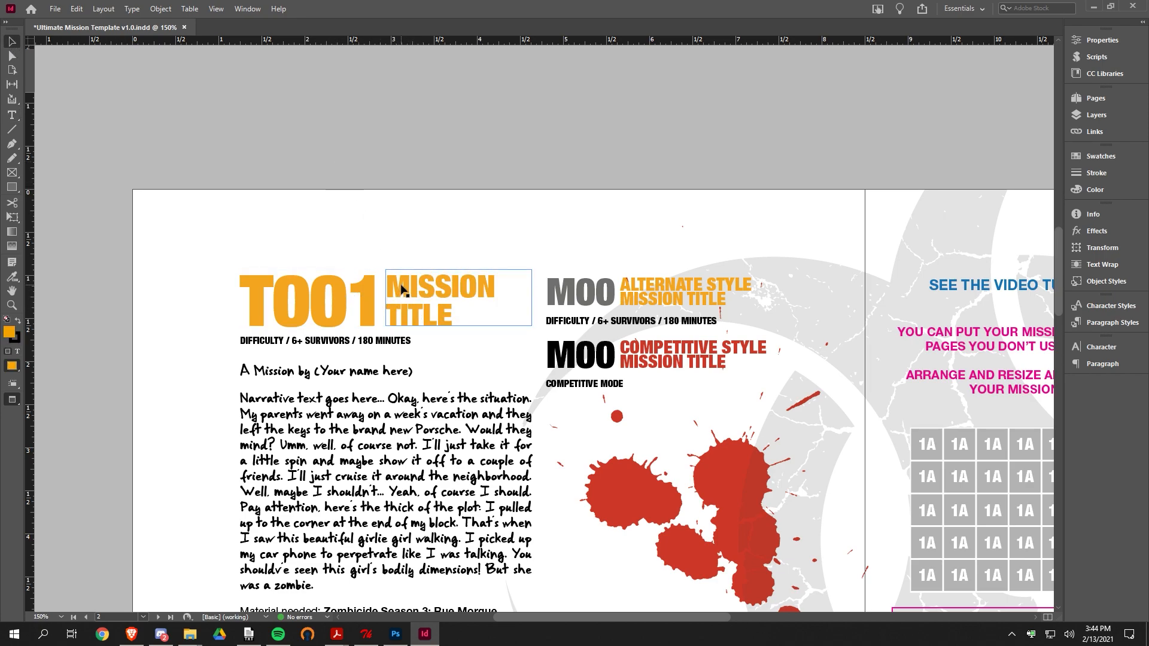
- Try the characters a, b and c in the rotated text frame of the mission page's red blood splatter
scroll(401, 290, down, 3)
click(597, 383)
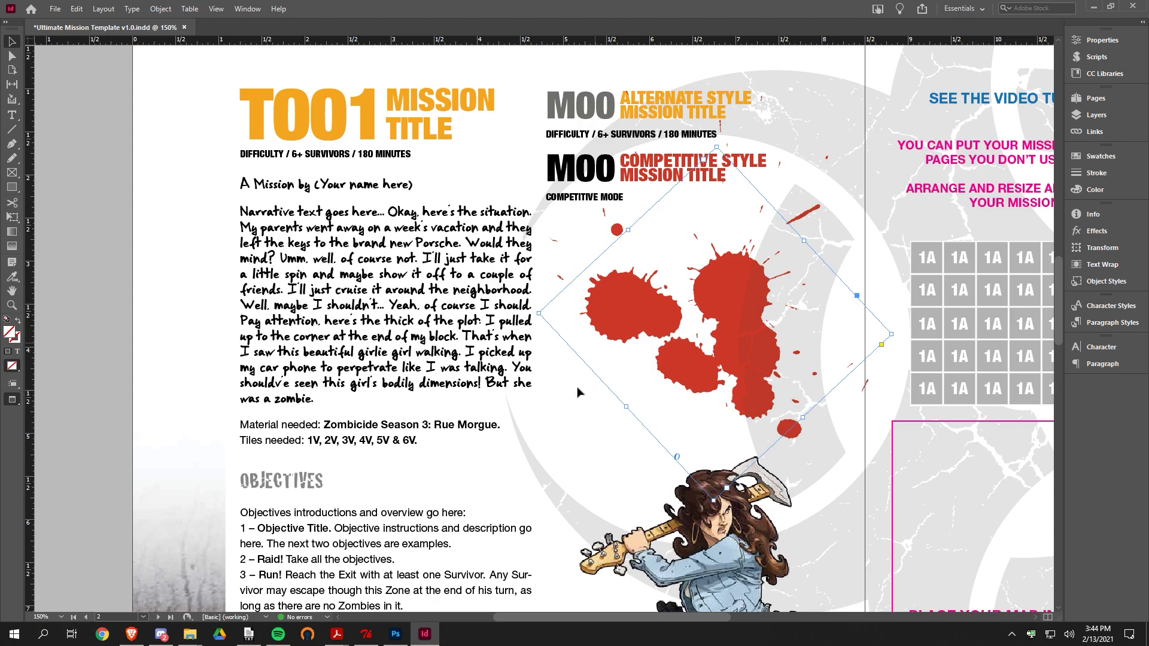
scroll(580, 377, right, 3)
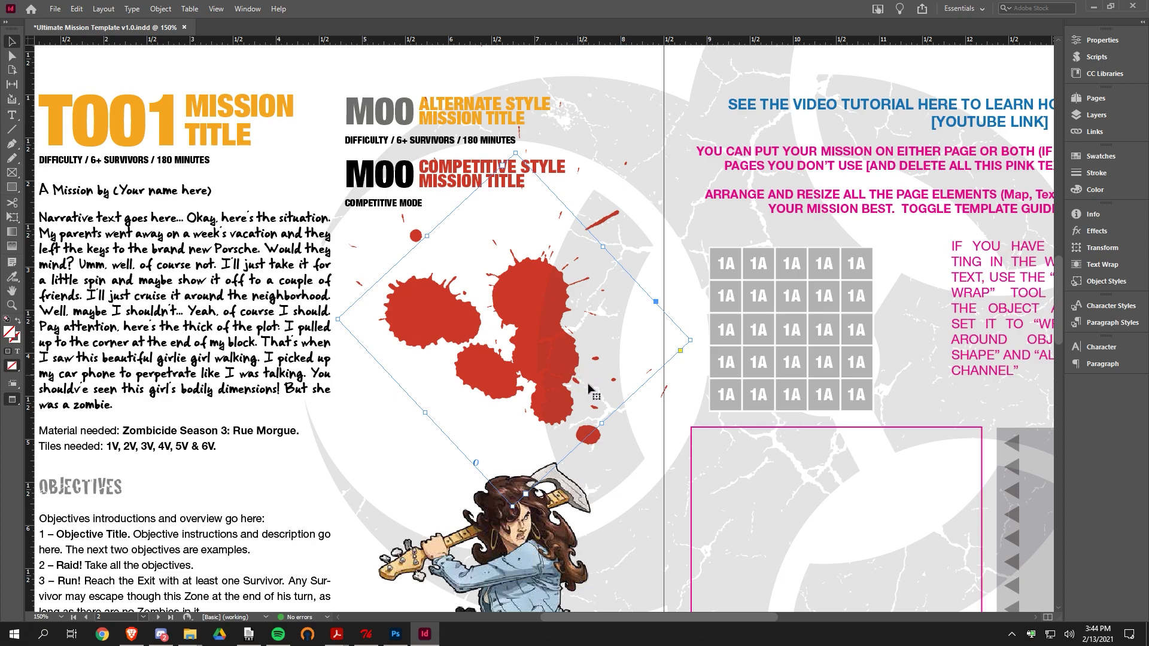
click(368, 414)
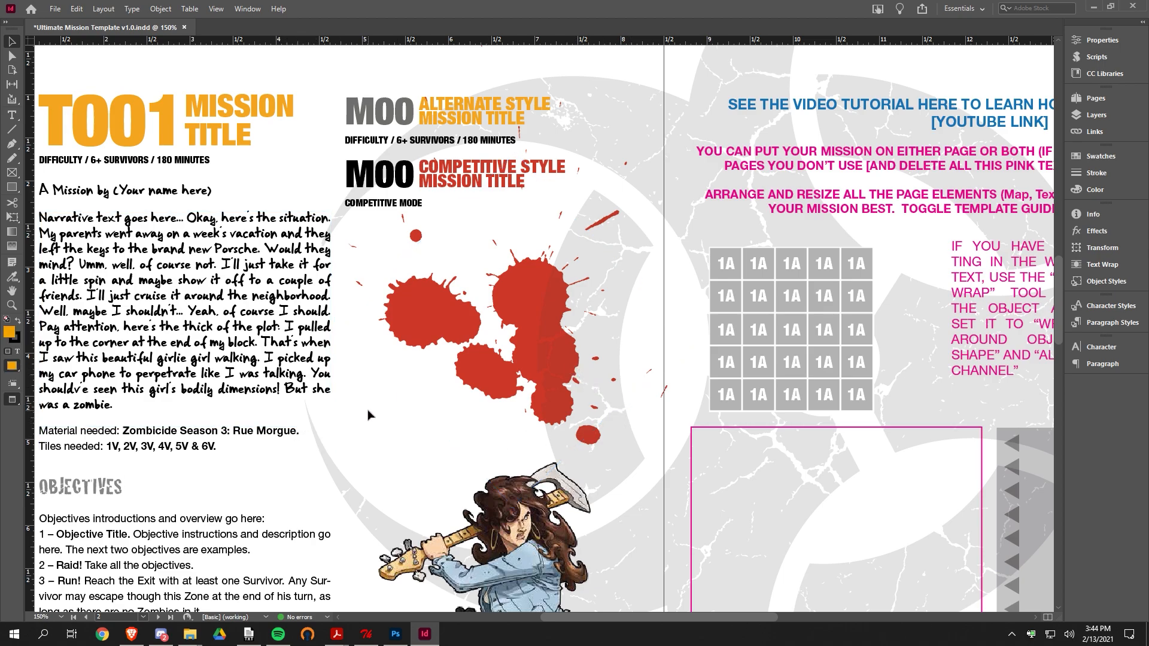
click(533, 383)
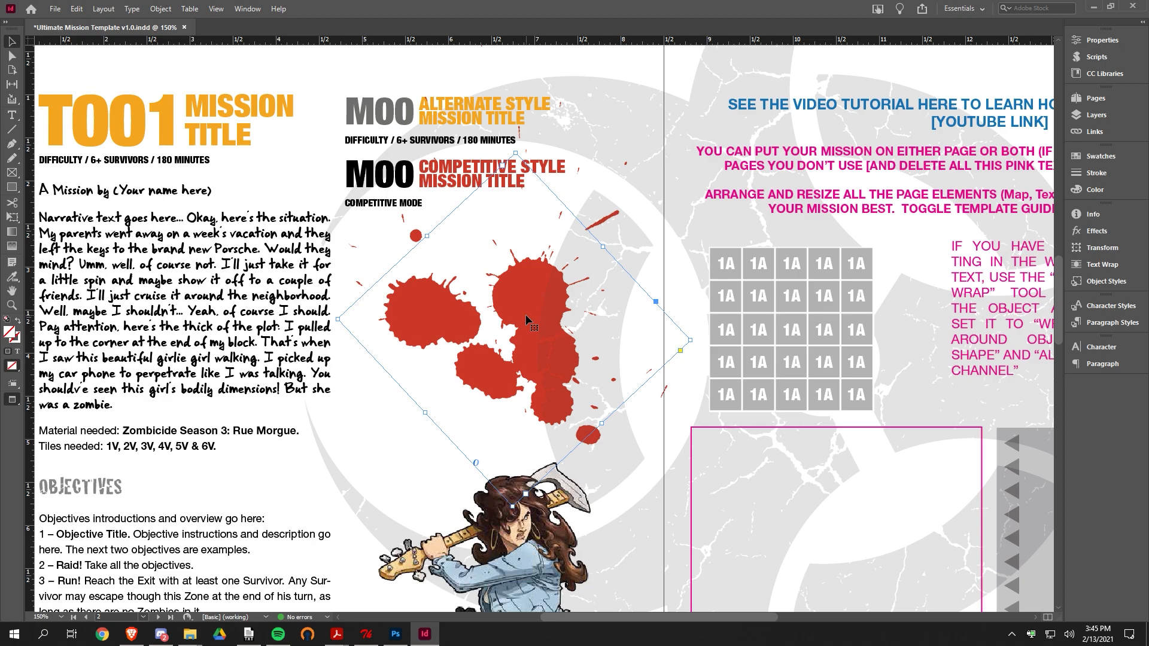
key(t)
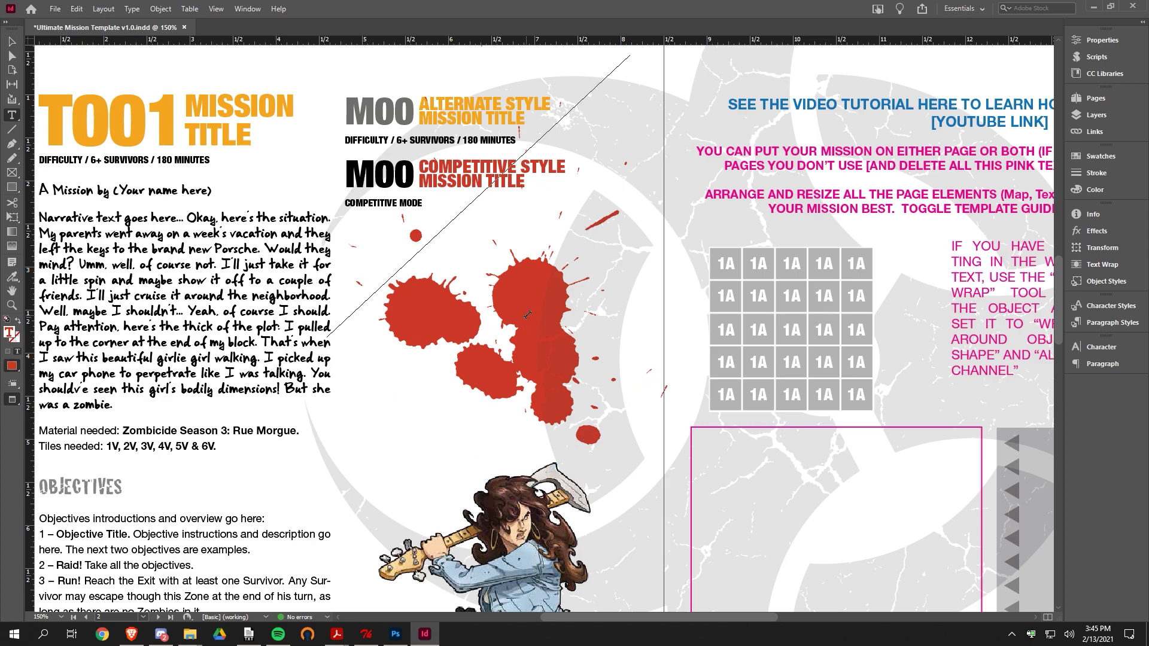
drag(406, 281, 700, 400)
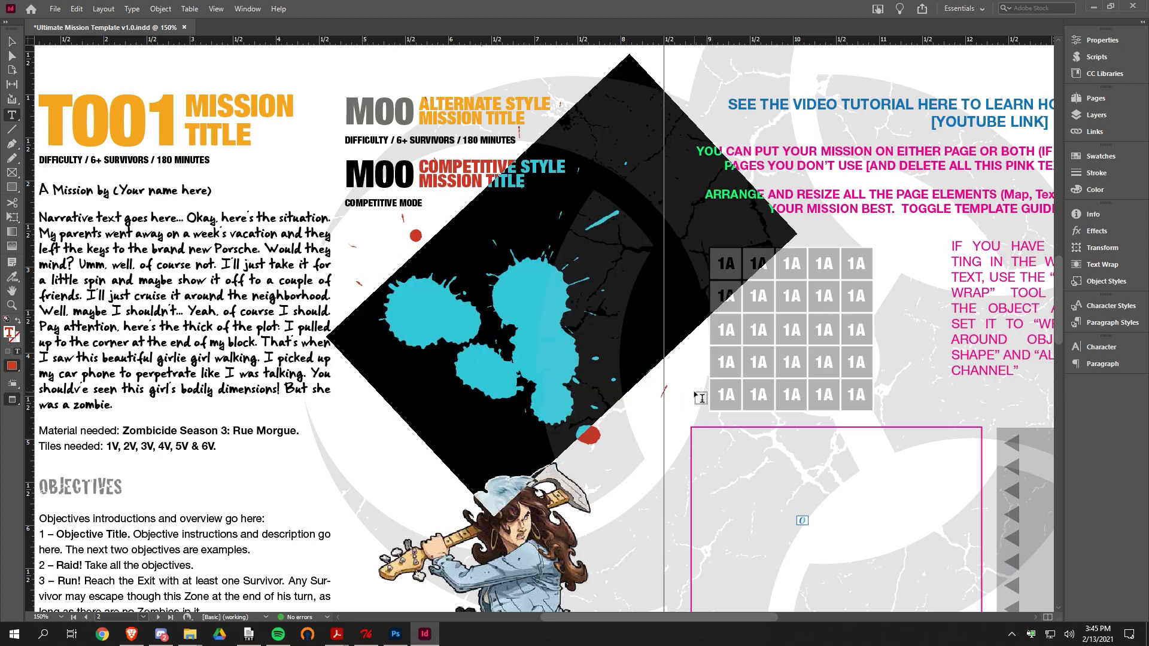
text(a)
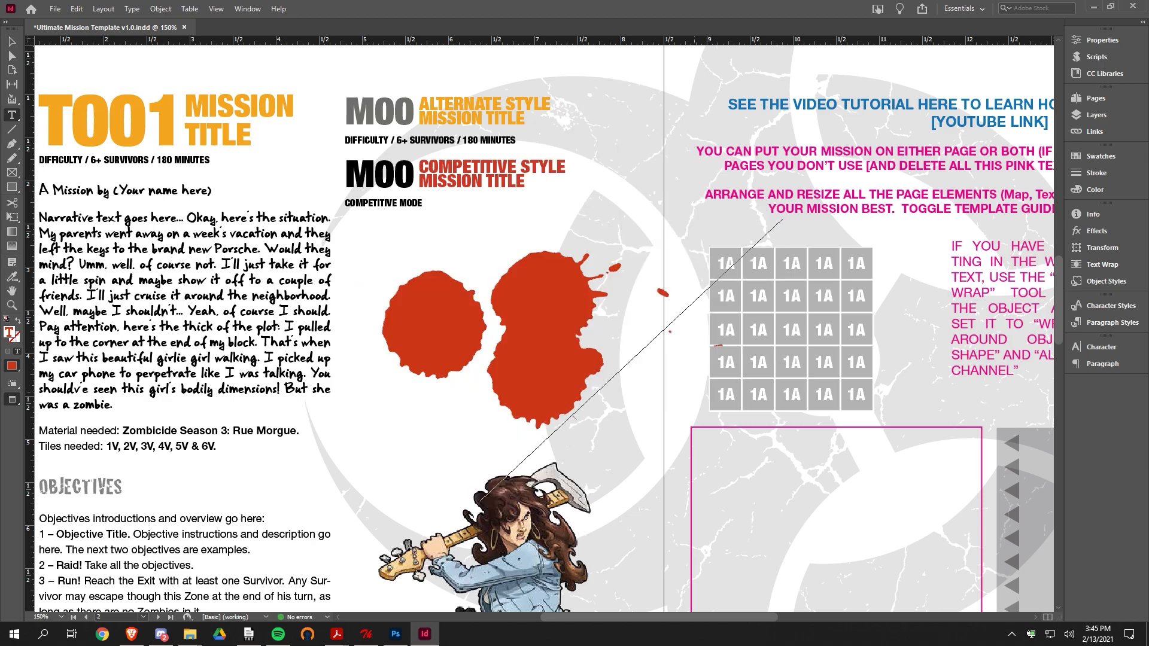
key(BackSpace)
text(b)
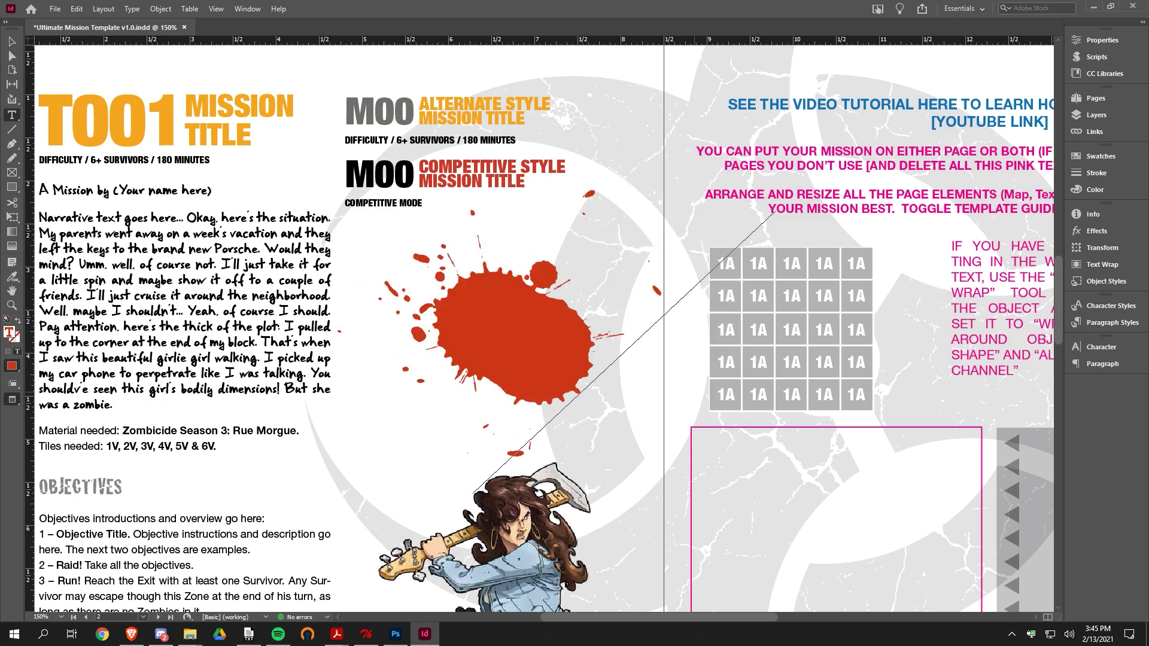
key(BackSpace)
text(c)
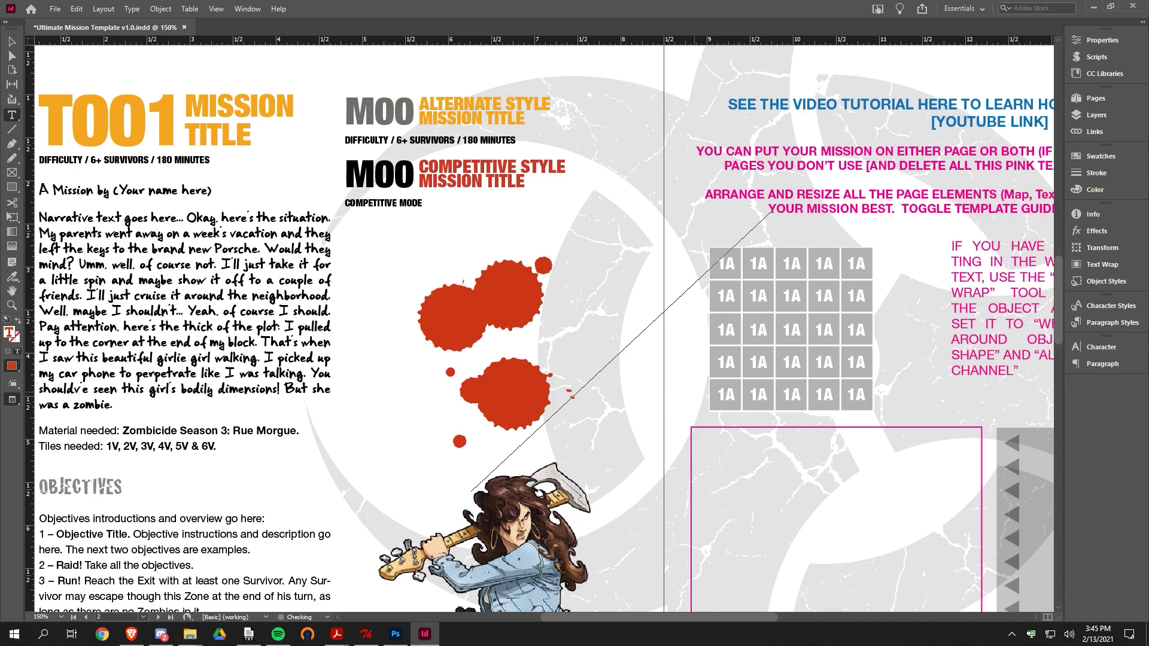
key(Escape)
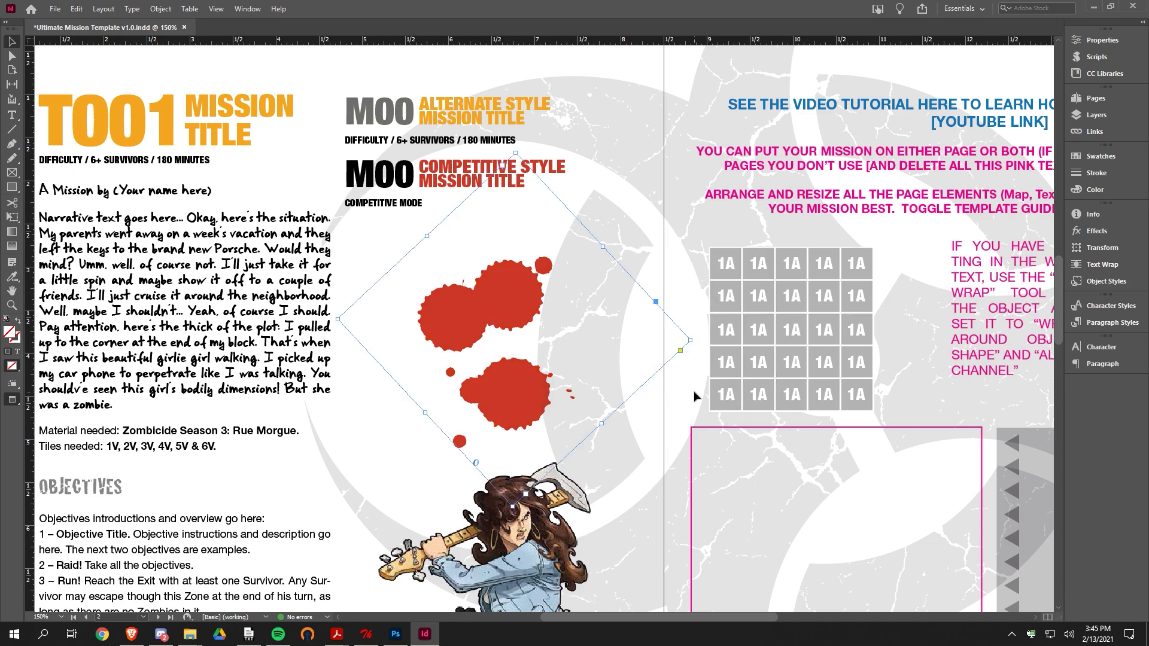
- Undo the blood splatter's character changes to restore its original shape
key(ctrl+z)
key(ctrl+z)
key(ctrl+z)
key(ctrl+z)
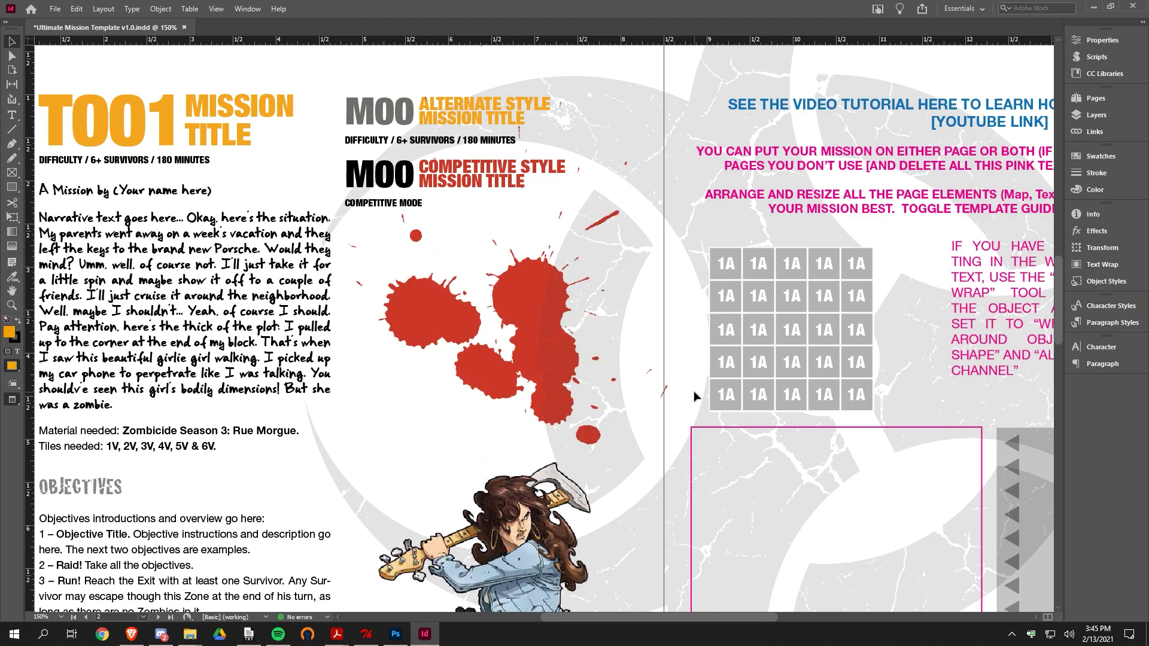
key(ctrl+z)
- Change the red blood splatter's transparency blending mode to Normal in its object effects
click(477, 362)
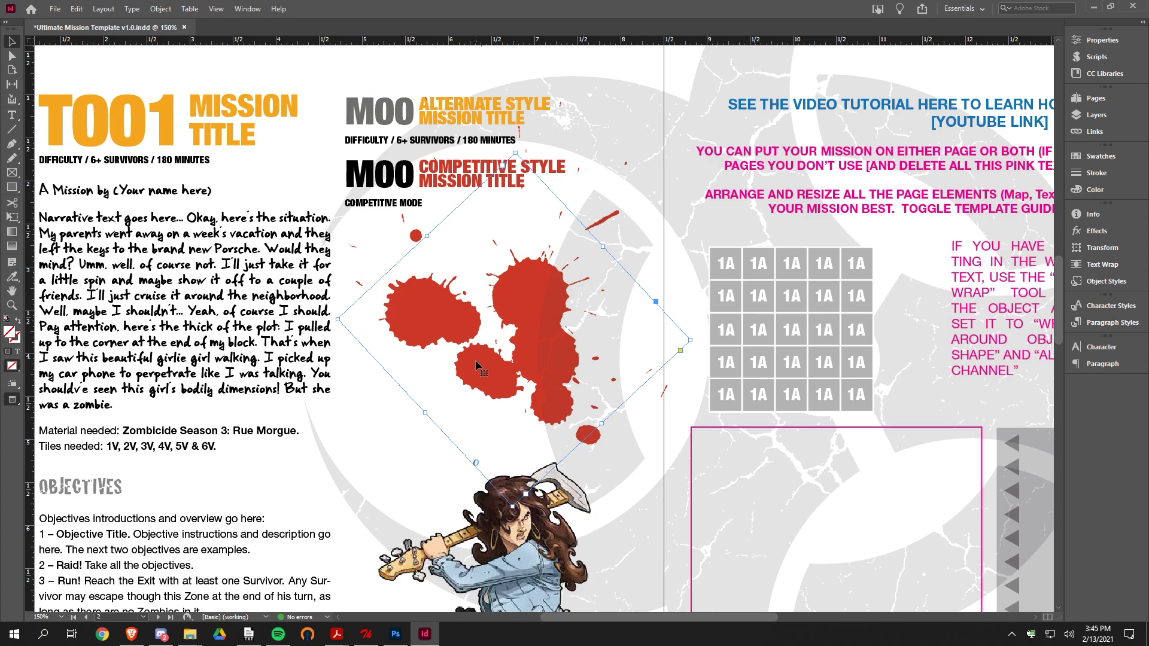
right_click(483, 359)
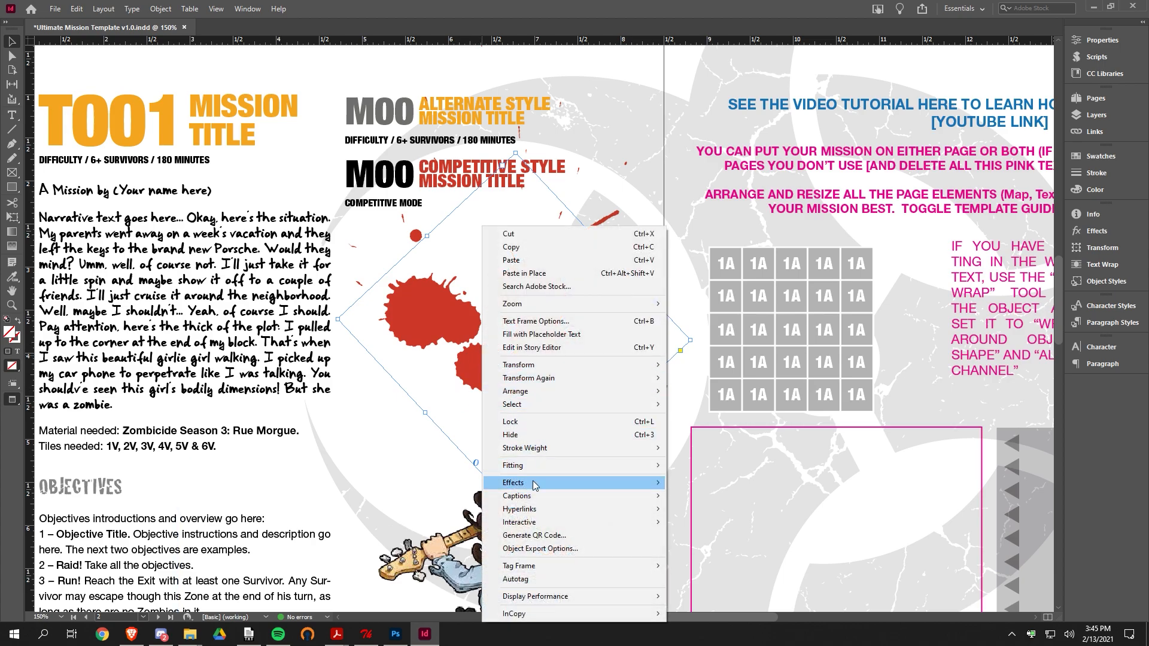
mouse_move(535, 484)
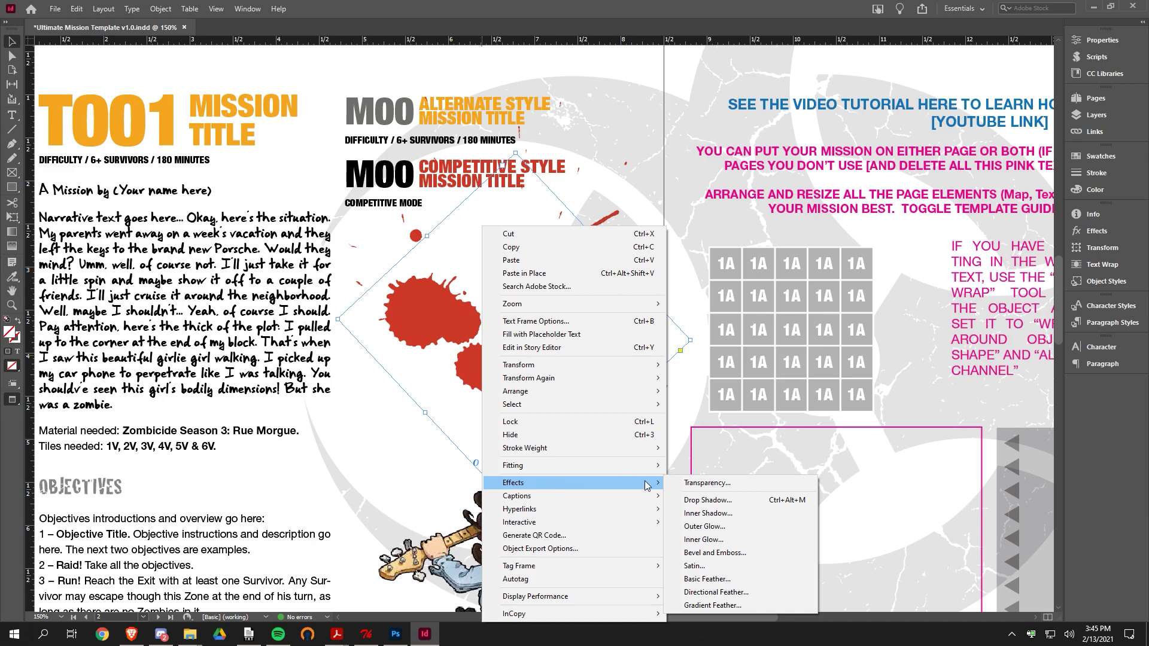
click(703, 483)
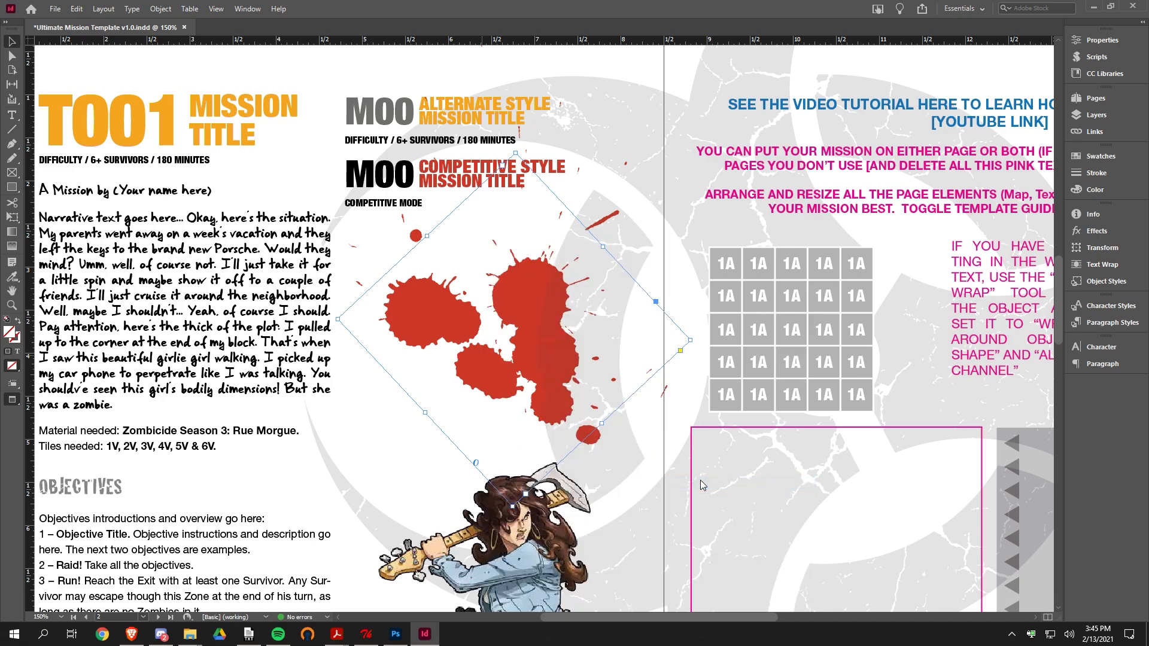
drag(558, 174, 293, 142)
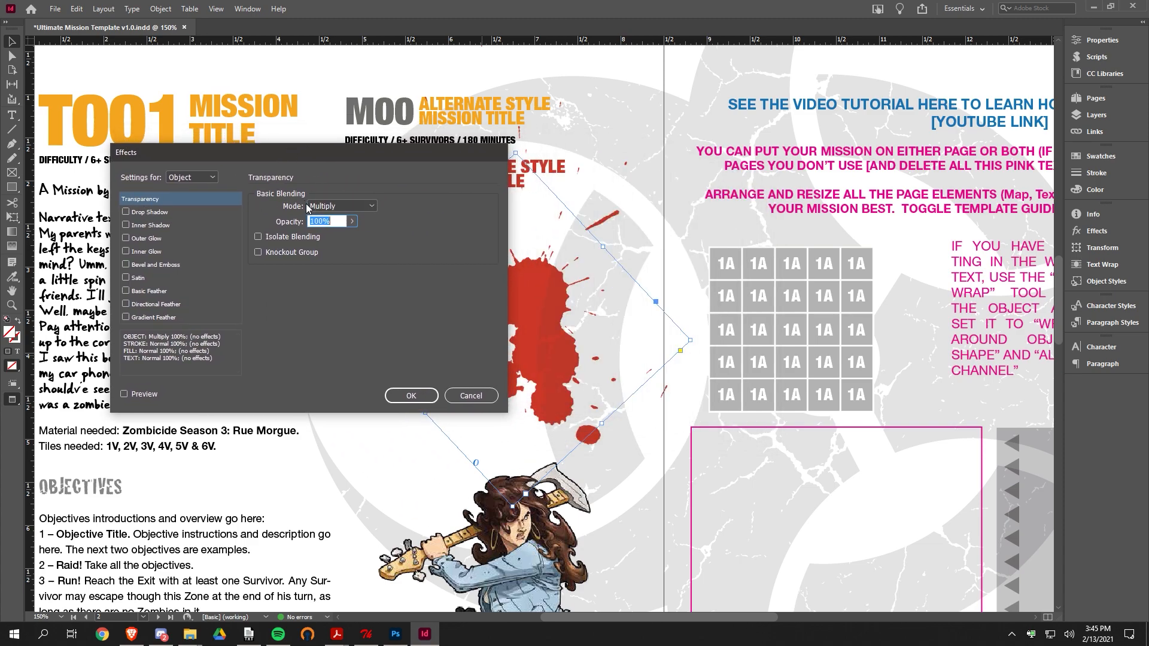
click(372, 205)
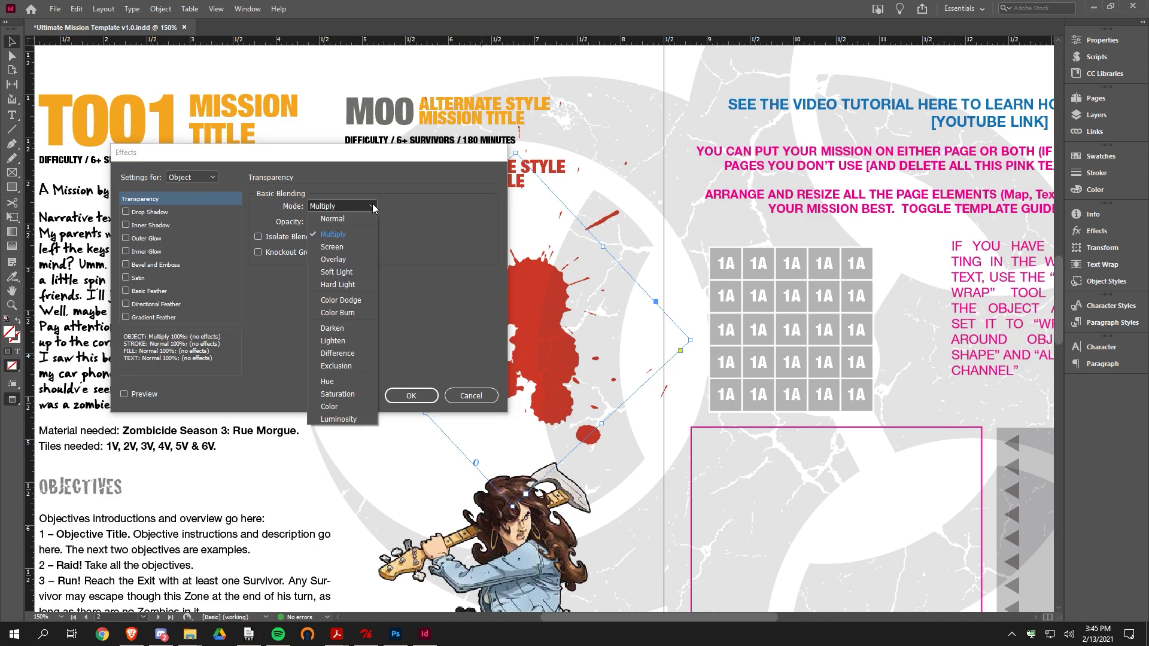
click(334, 221)
click(412, 396)
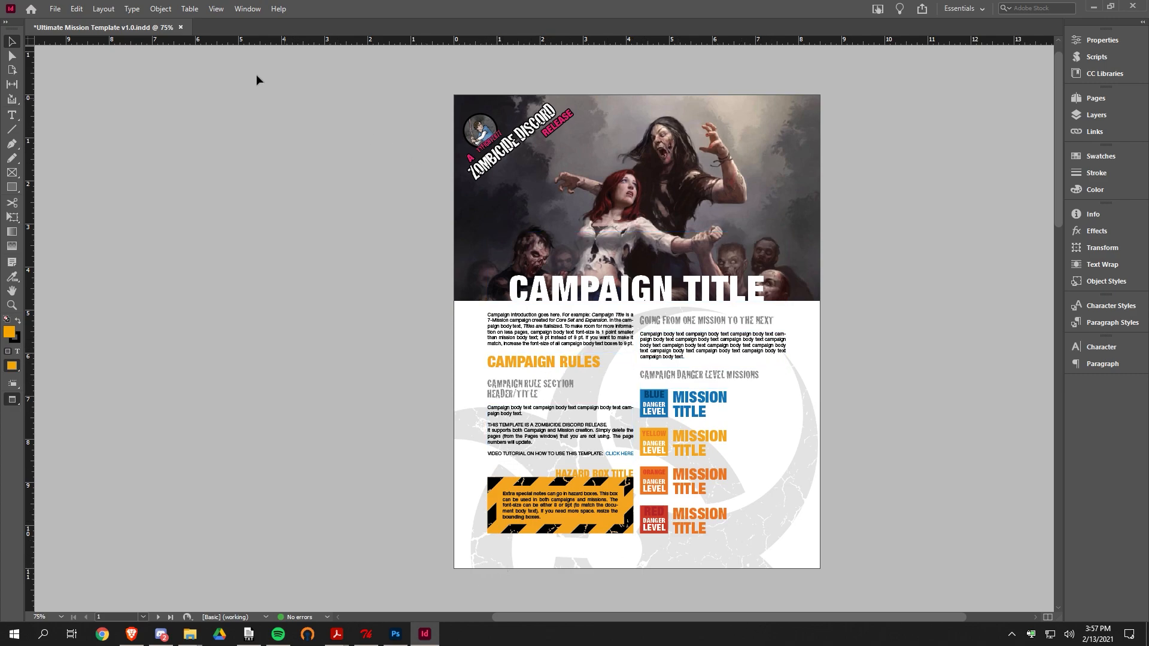
click(160, 8)
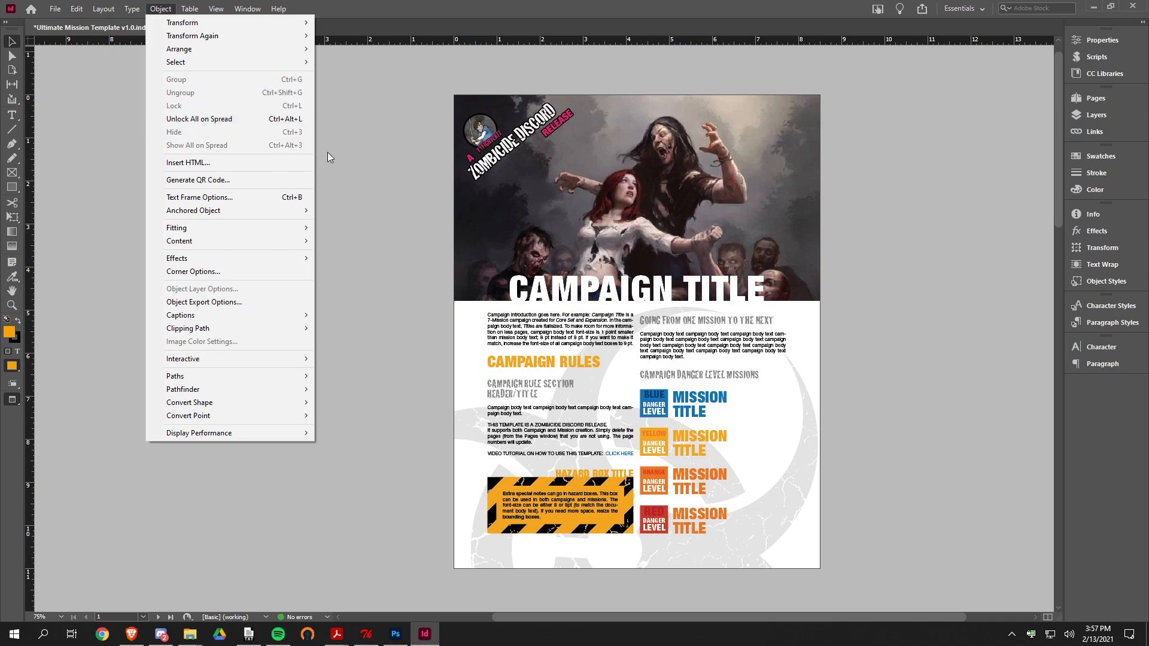
click(355, 159)
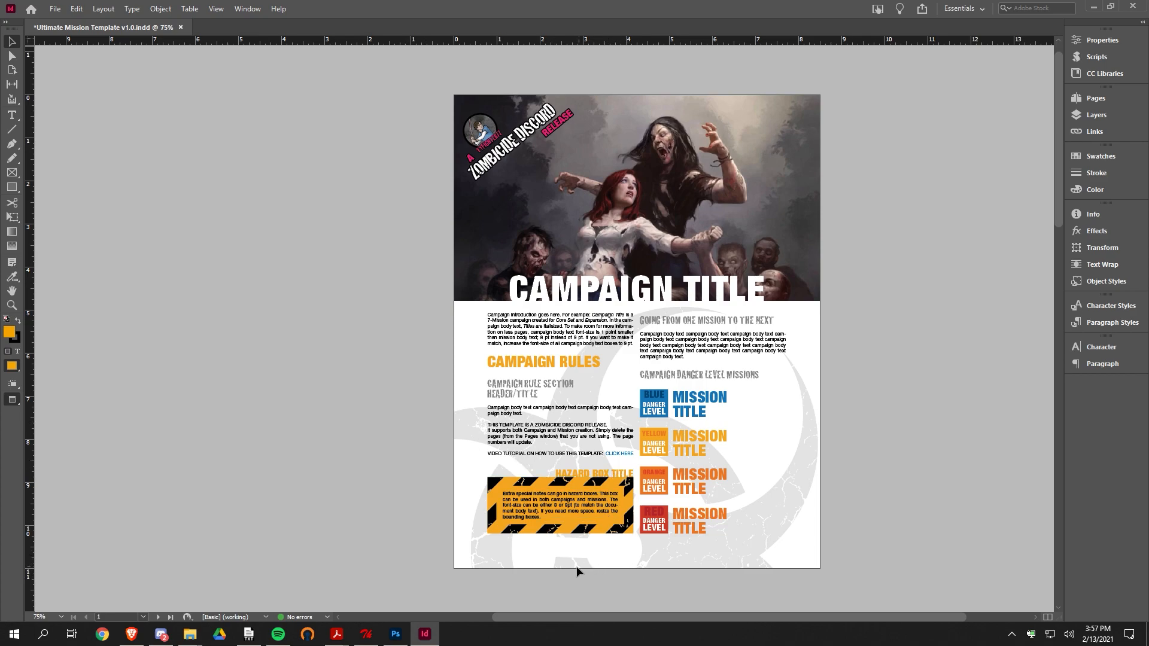
scroll(569, 582, up, 2)
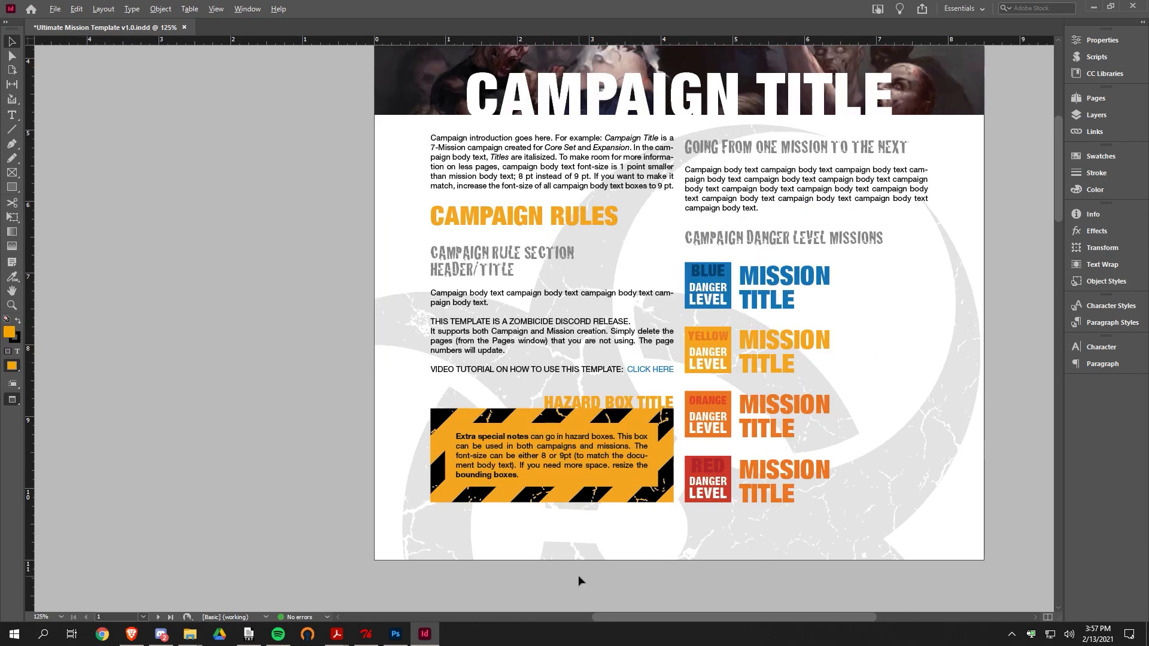
scroll(562, 551, up, 1)
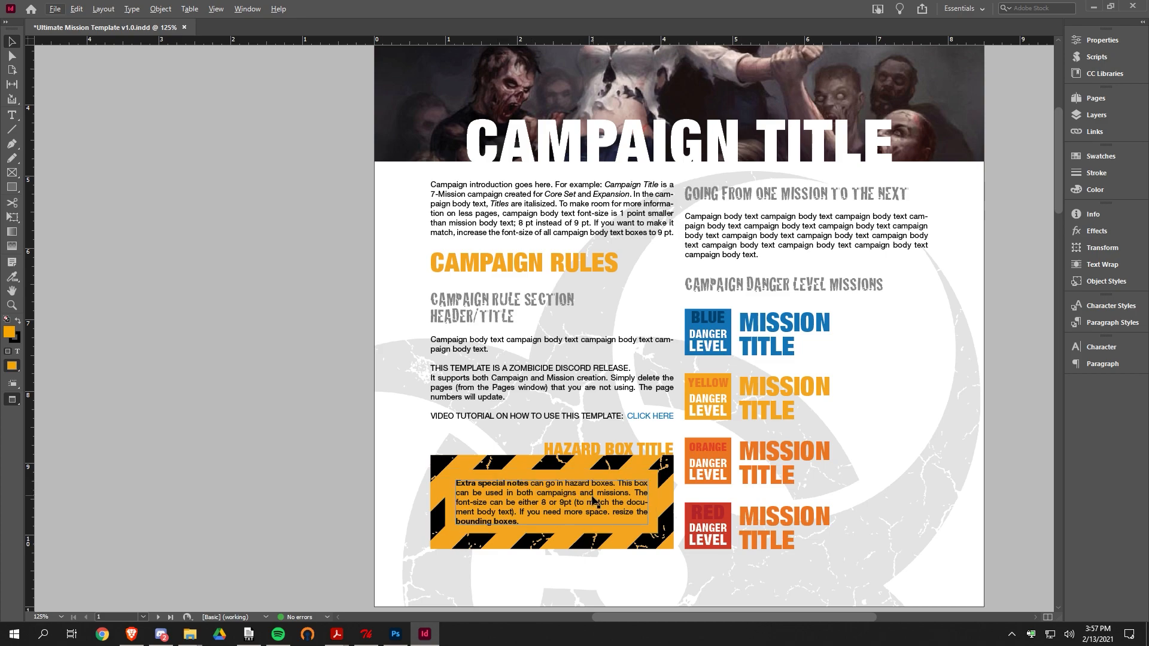
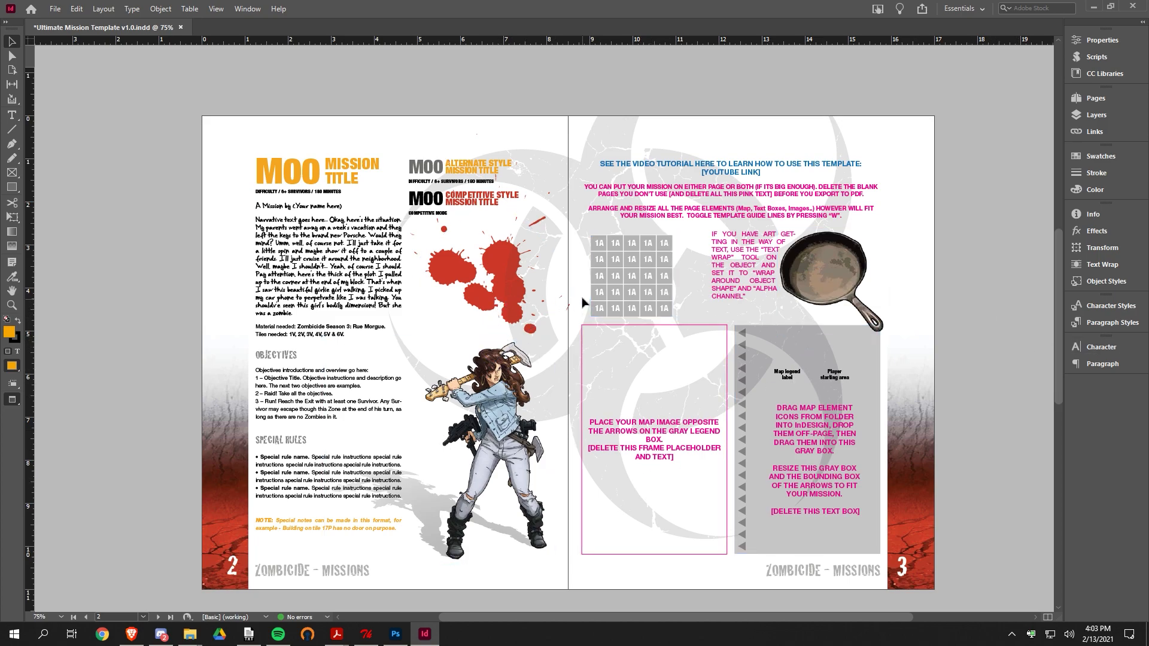
scroll(582, 301, down, 1)
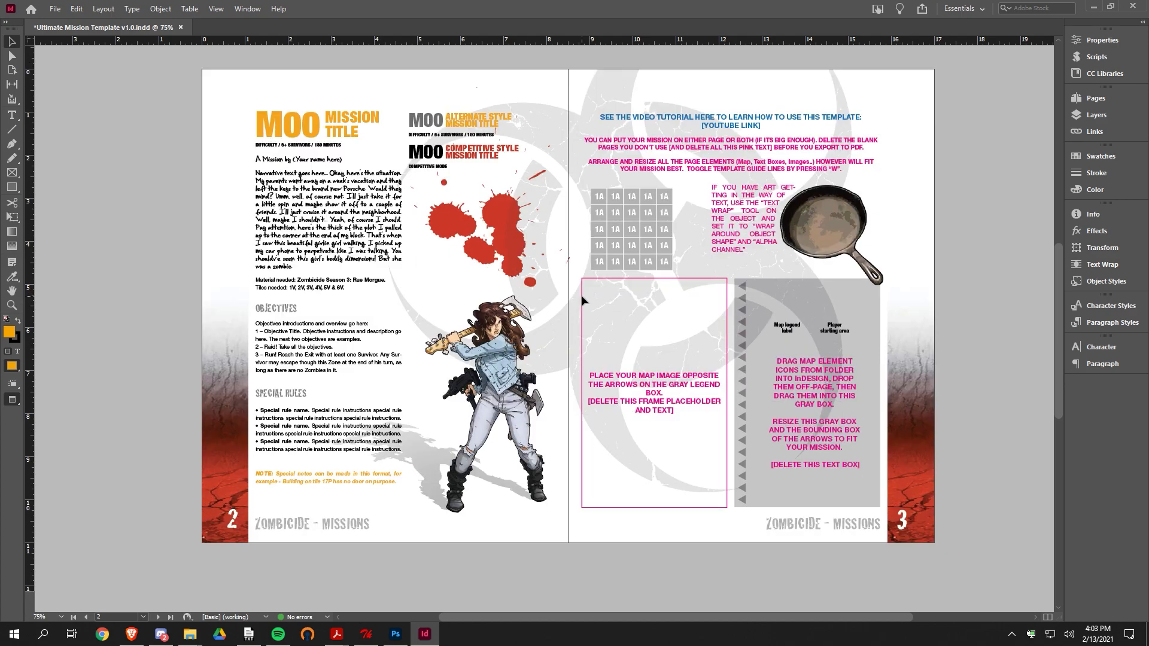
scroll(582, 301, up, 1)
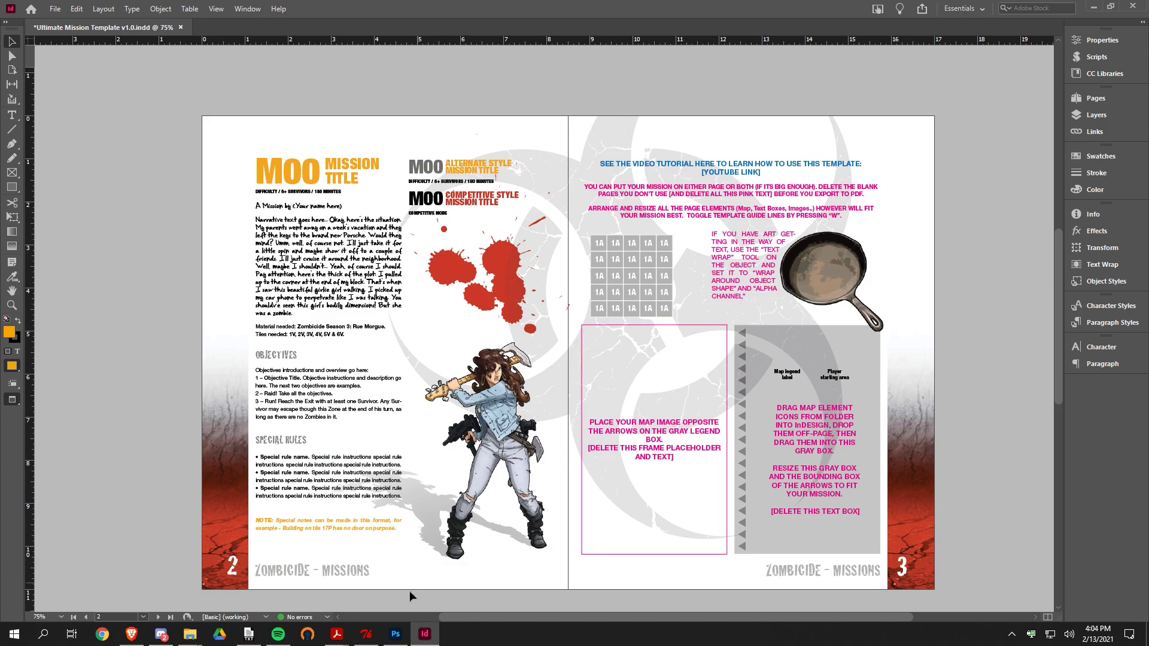
- Switch to Mapeditor for Boardgames, locate the Convert to PNG option for the tile map, and return to InDesign
click(365, 636)
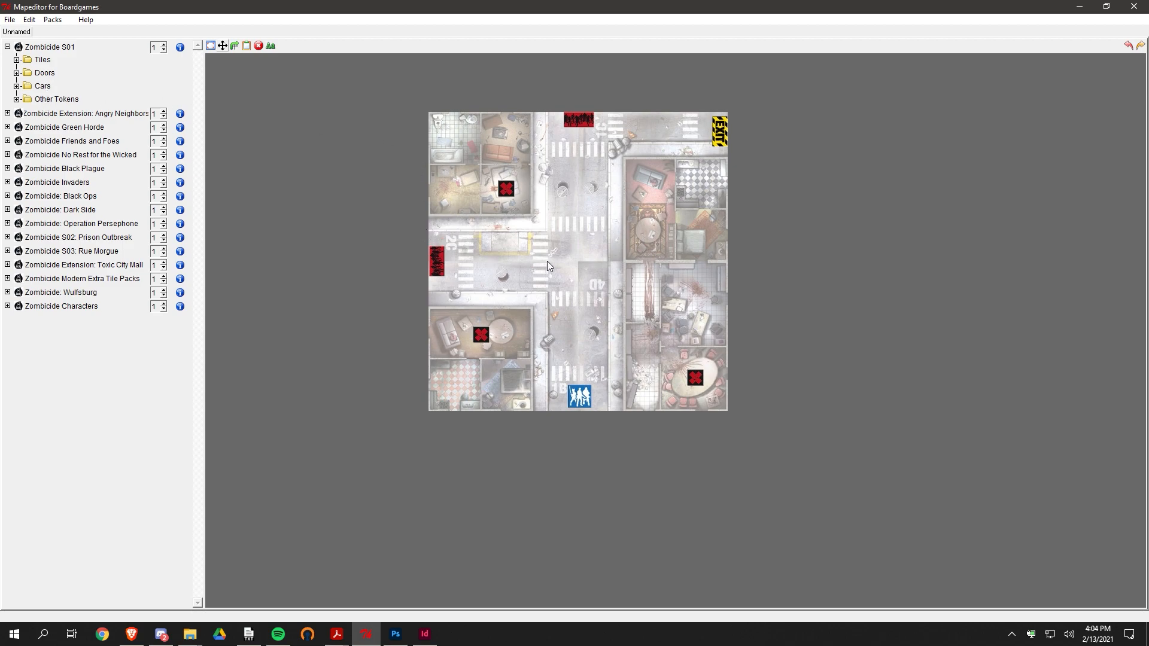
click(10, 20)
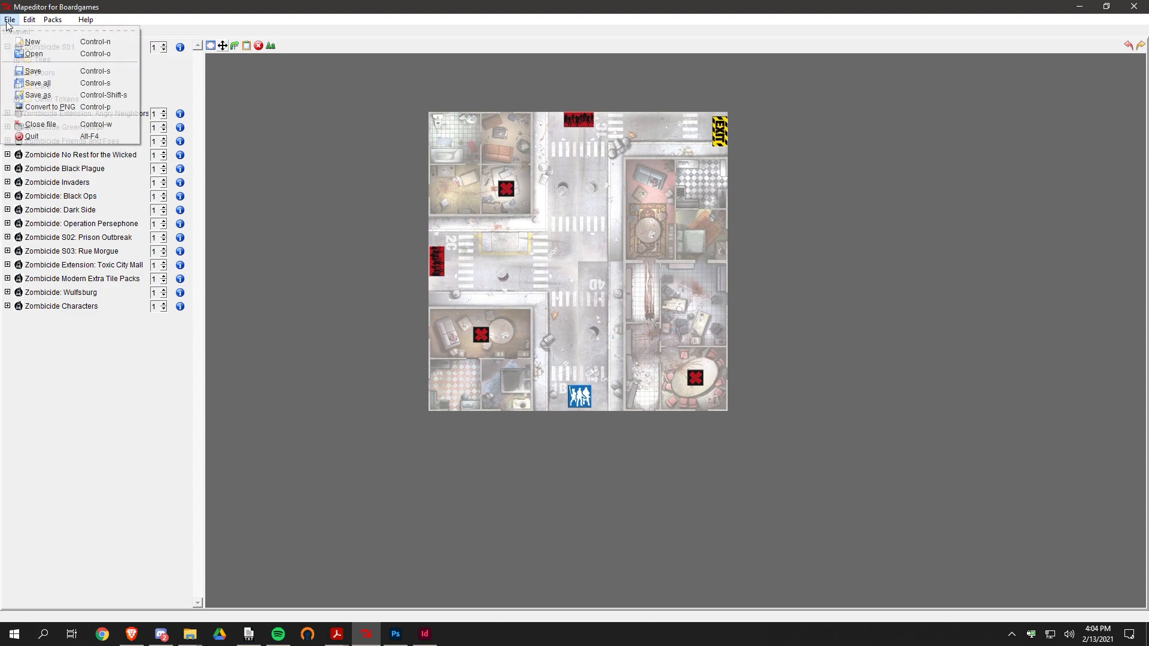
click(62, 108)
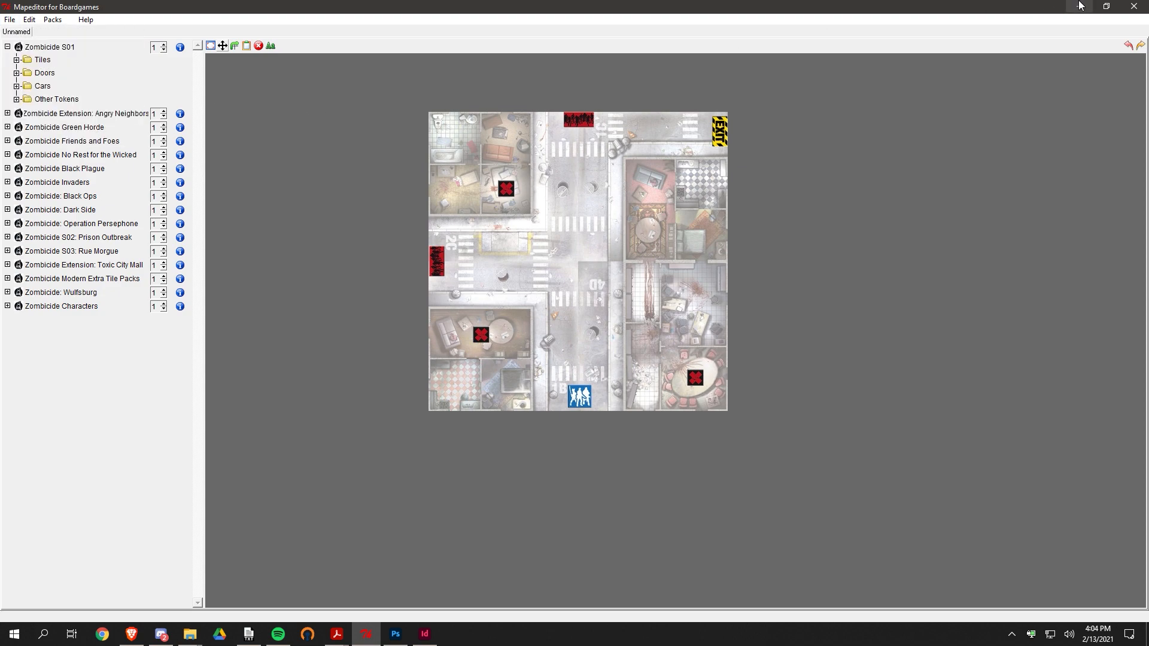
key(alt+Tab)
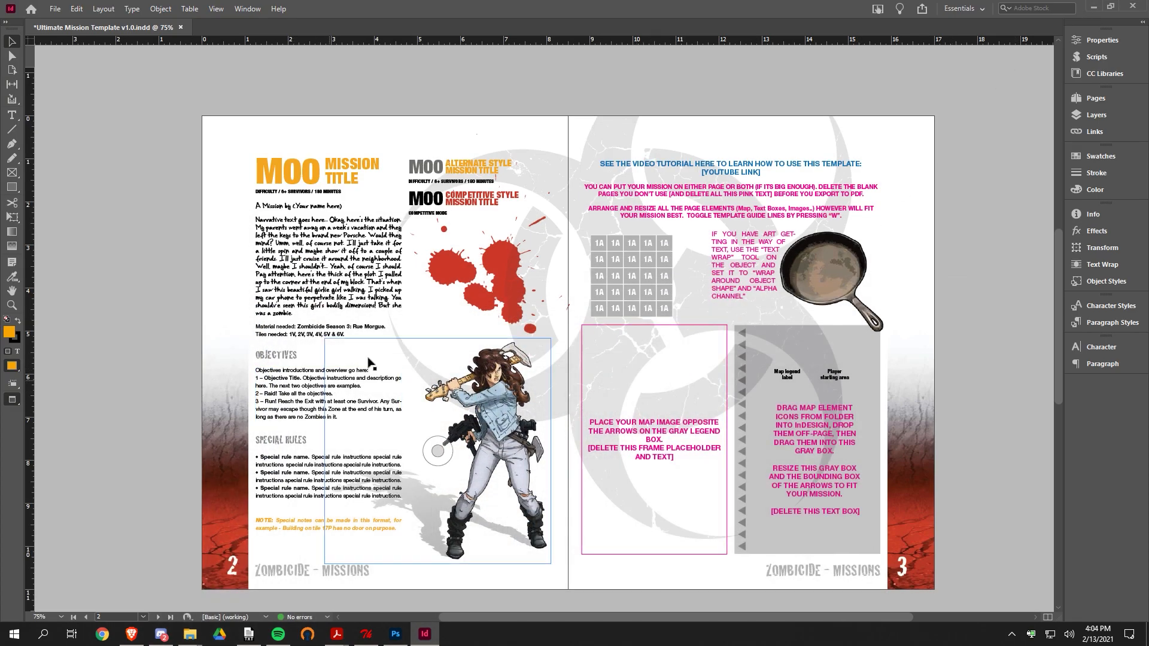
- Place the map image from the file folder onto the spread and align it with the lower-left corner of page 3's map placeholder
key(alt+Tab)
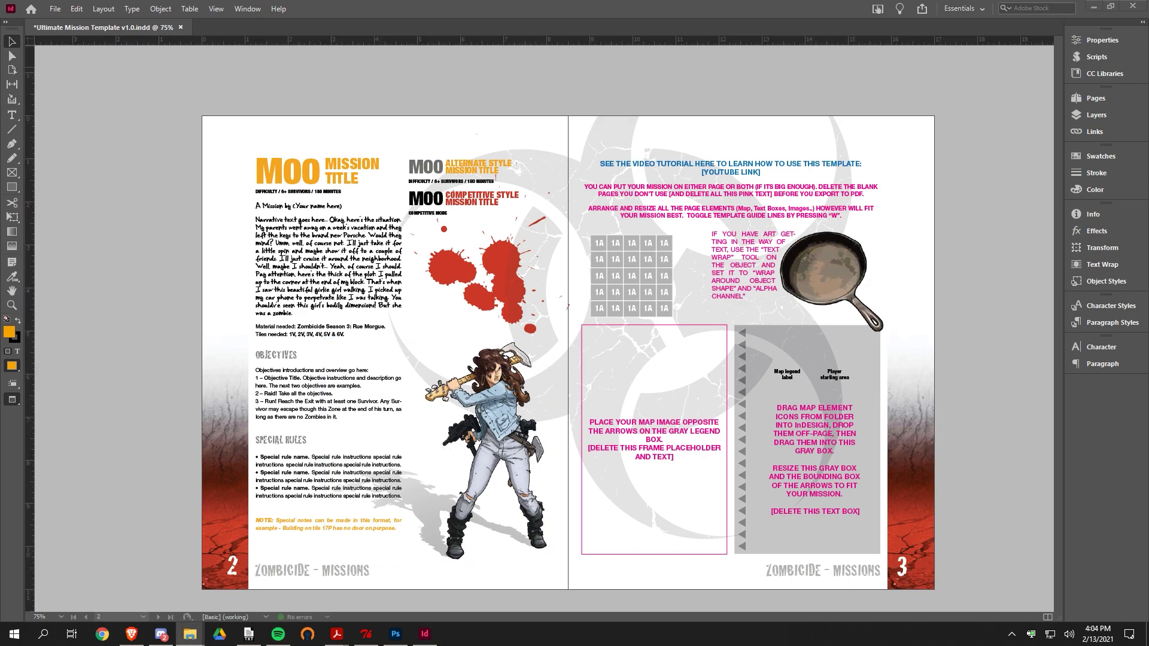
drag(1, 395, 210, 387)
click(204, 388)
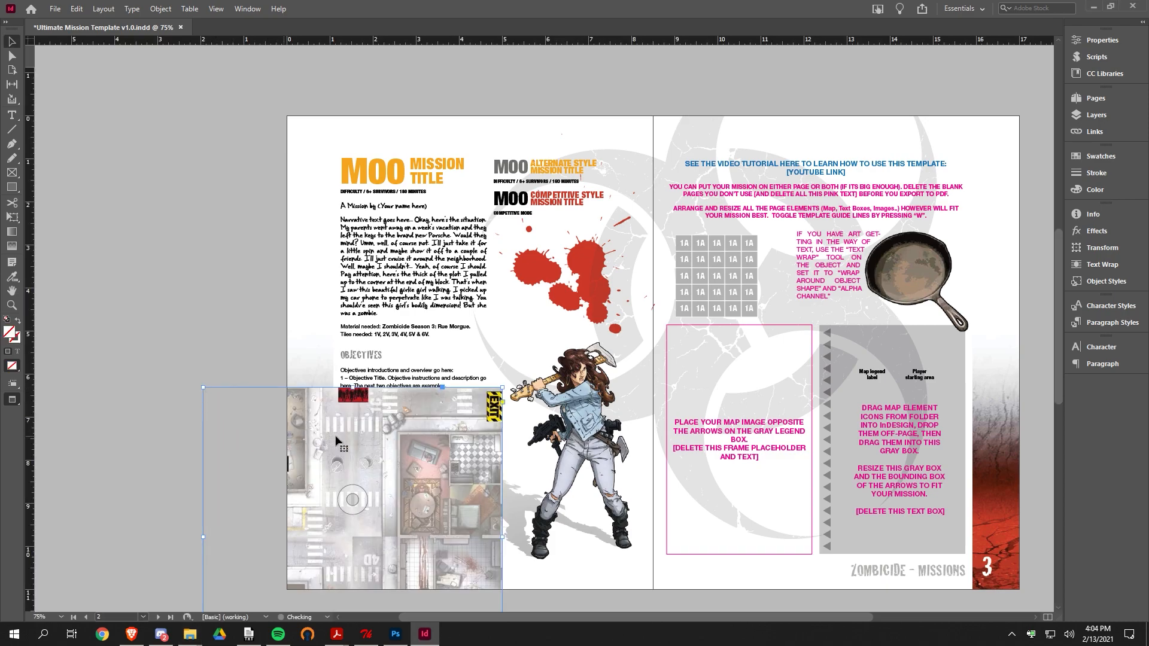
drag(342, 442, 809, 313)
drag(965, 256, 809, 379)
click(778, 328)
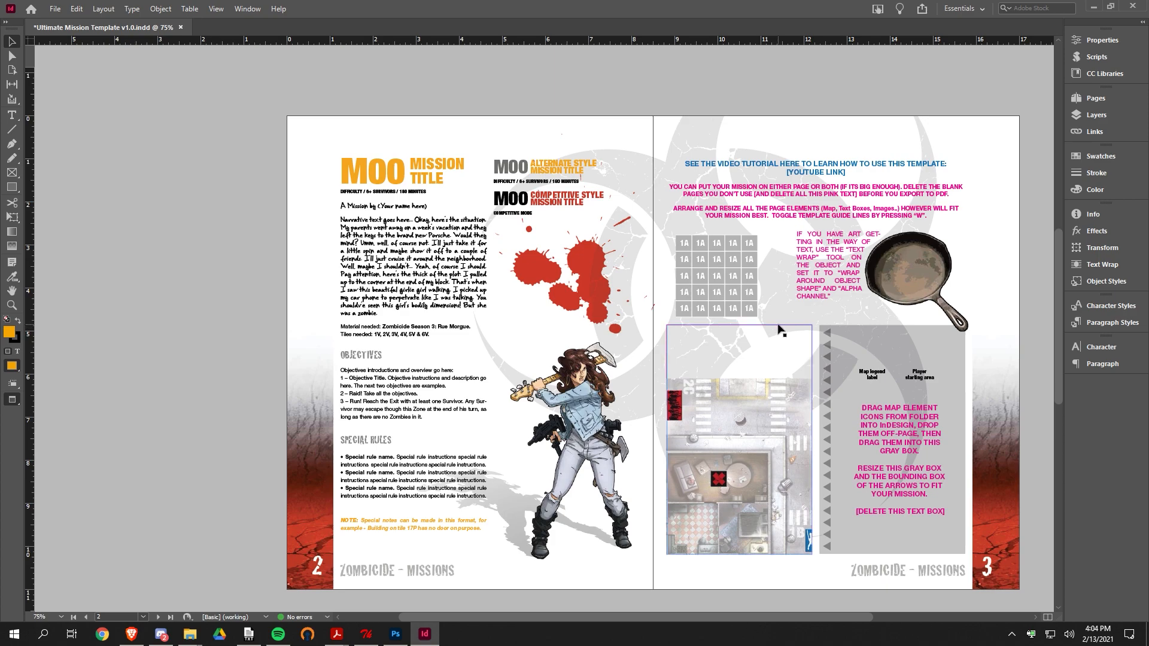
click(778, 326)
click(778, 328)
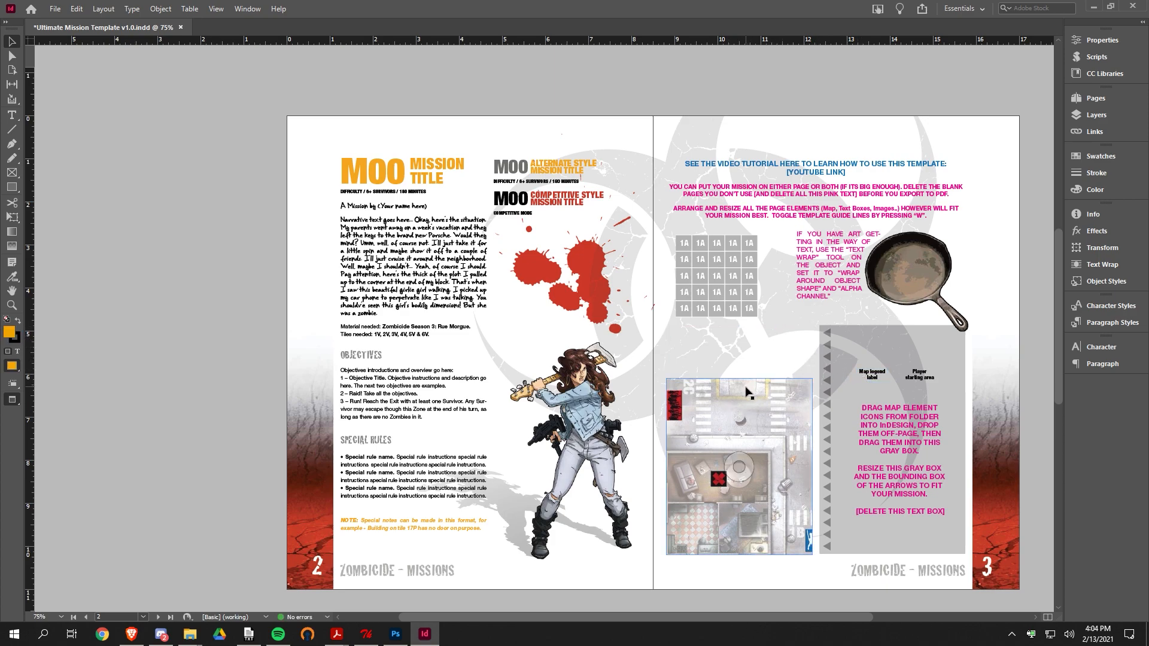
key(ctrl+z)
key(ctrl+z)
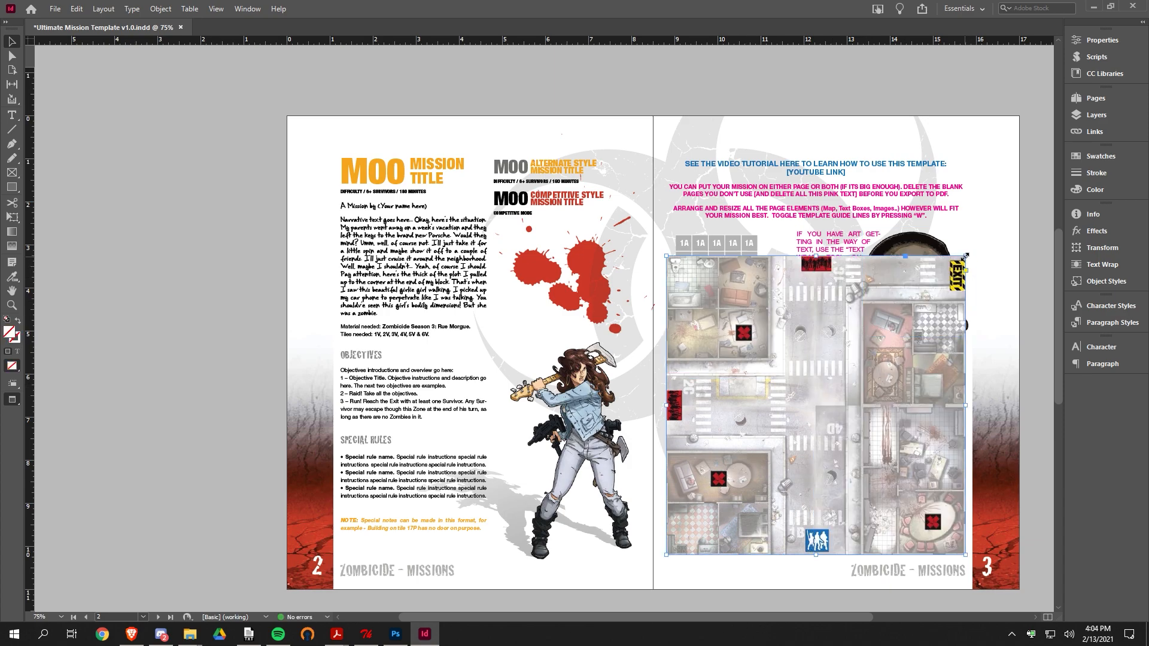
- Scale the map image down proportionally to the placeholder's width beside the gray legend box, and delete the pink placeholder frame
drag(965, 256, 800, 326)
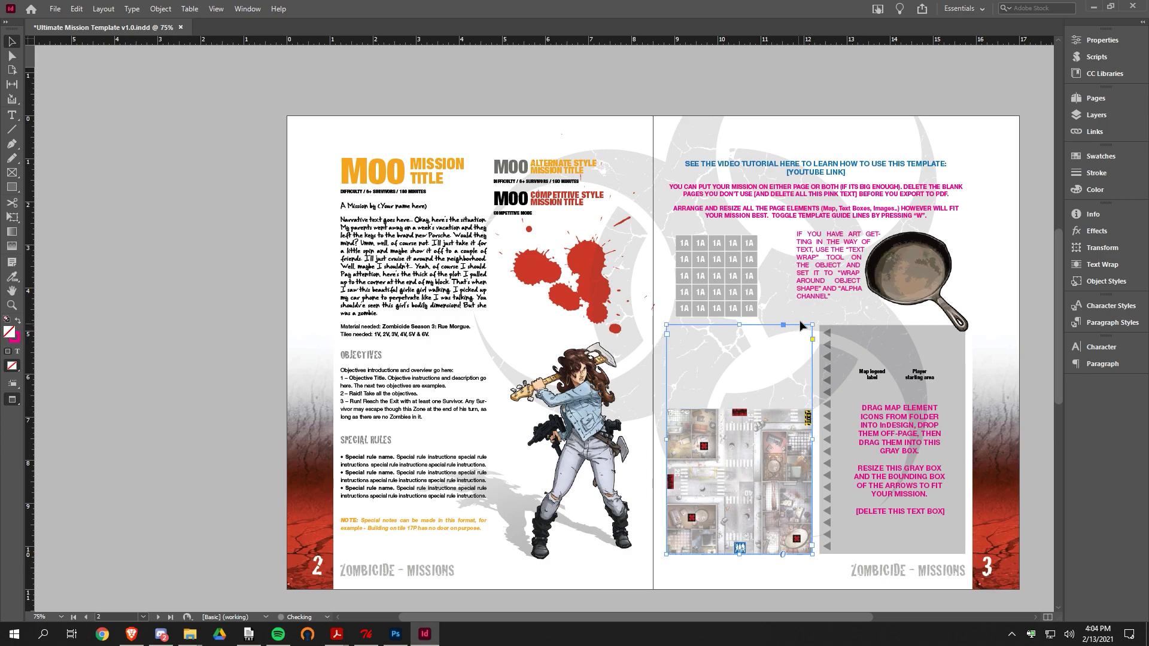
click(800, 318)
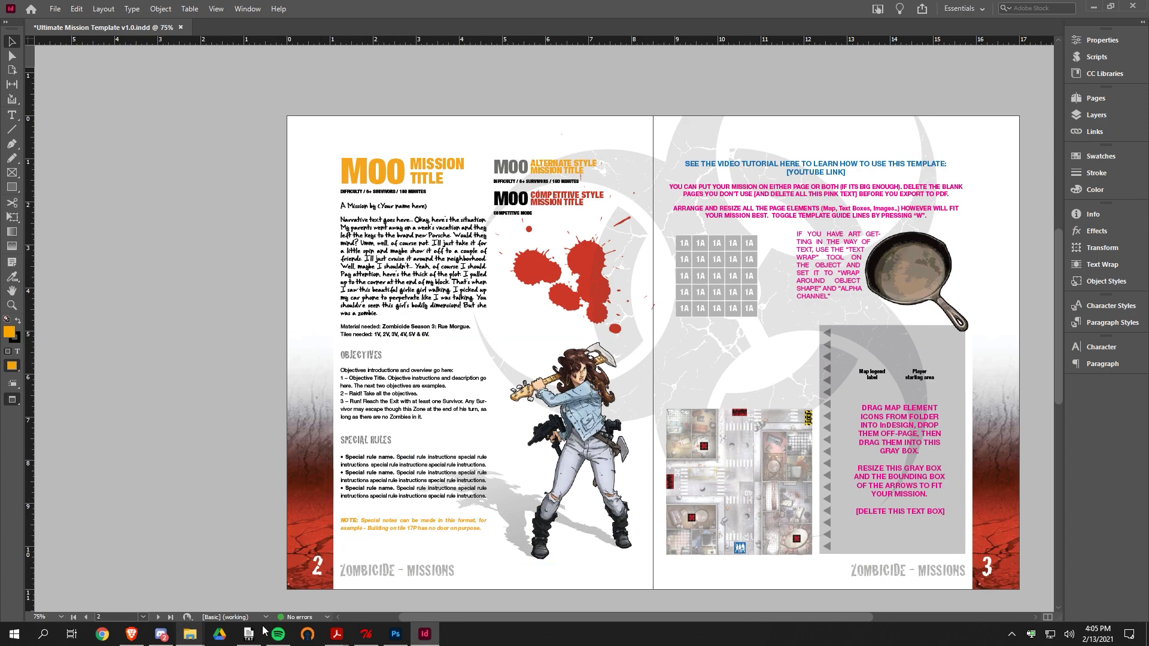
- Switch to Acrobat to examine the map and legend layout of the Raid on the Nest mission, and return to InDesign
mouse_move(335, 636)
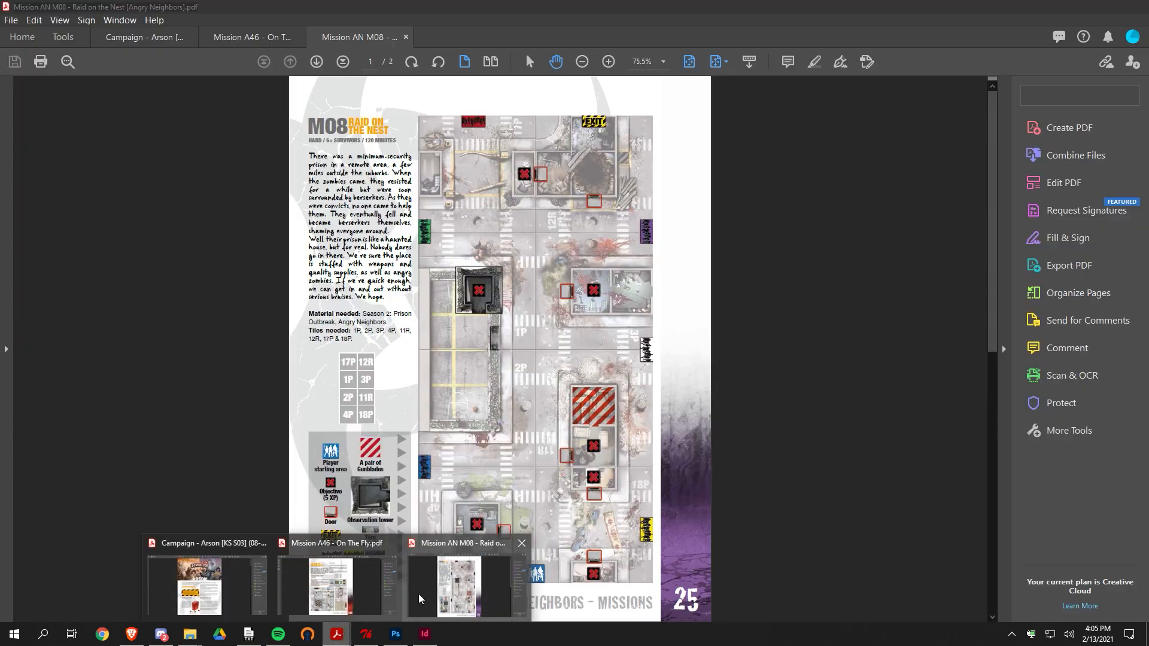
click(419, 597)
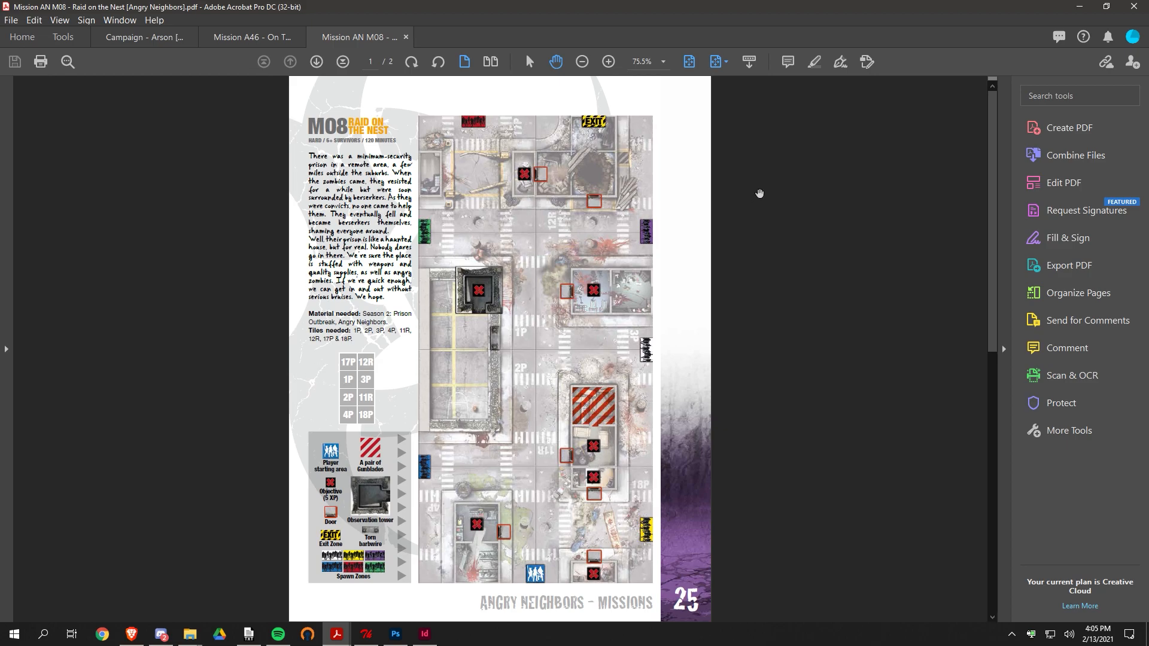
click(1079, 6)
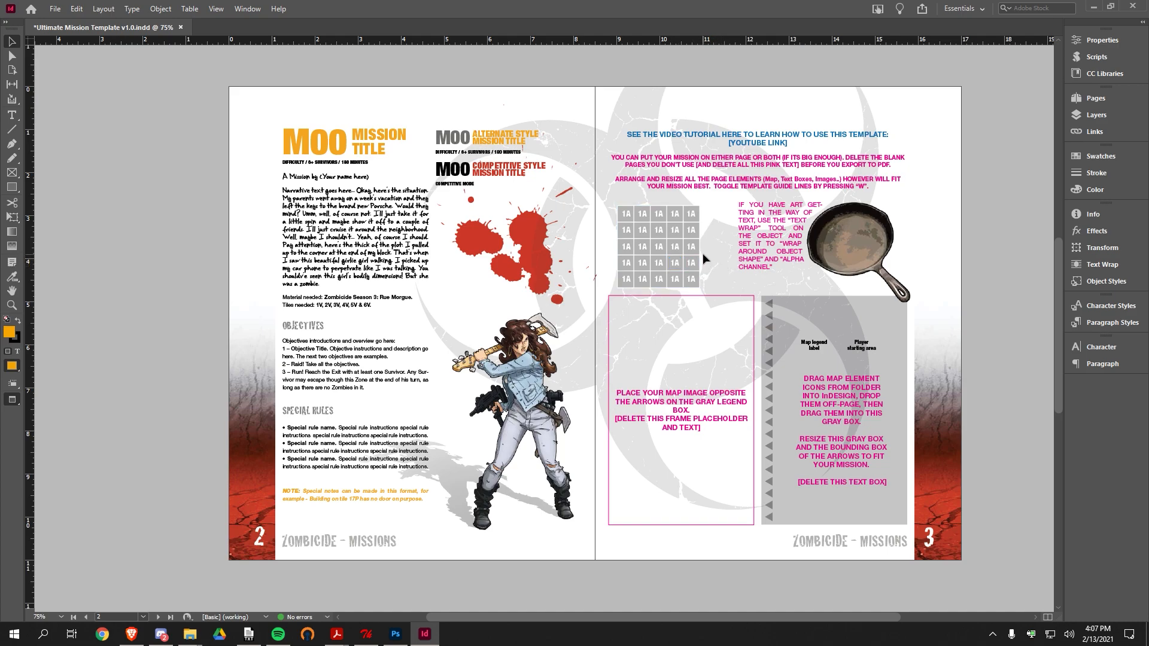
- Crop the gray tile grid on page 3 to its lower-left two columns and three rows
scroll(704, 258, up, 3)
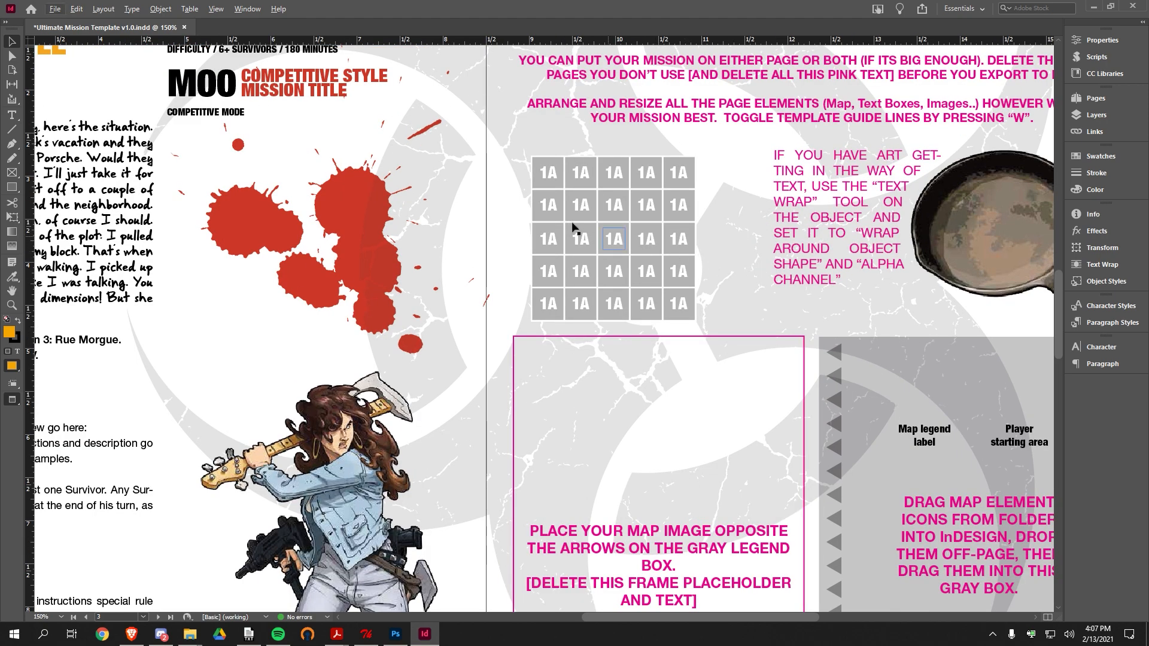
scroll(708, 361, up, 3)
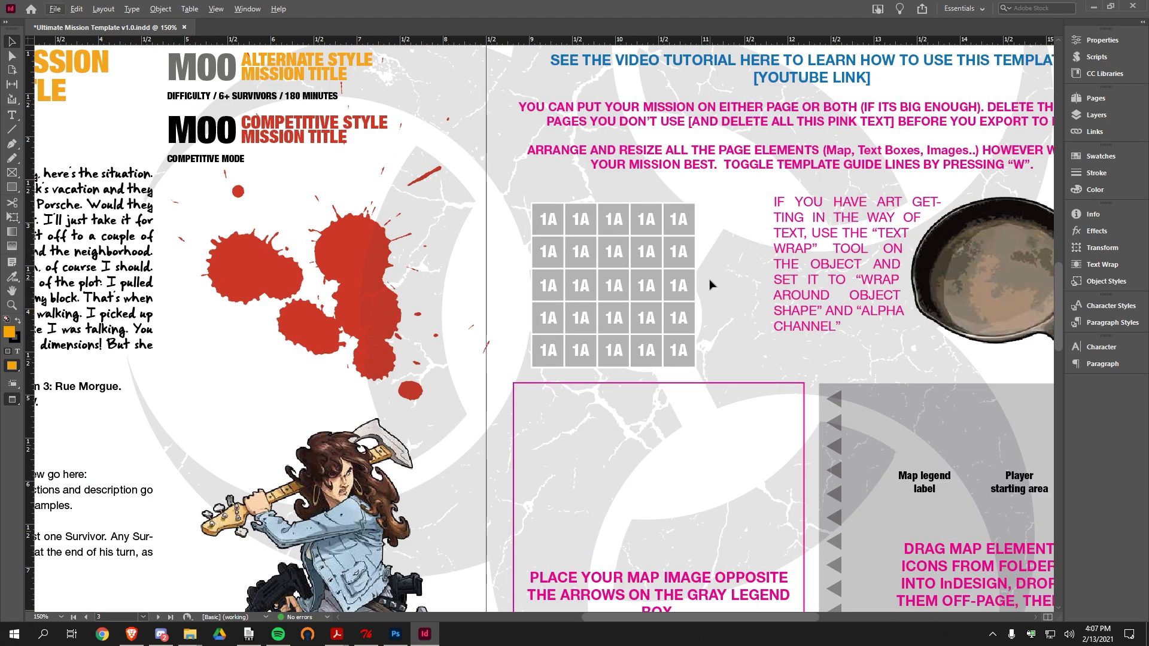
scroll(708, 364, up, 1)
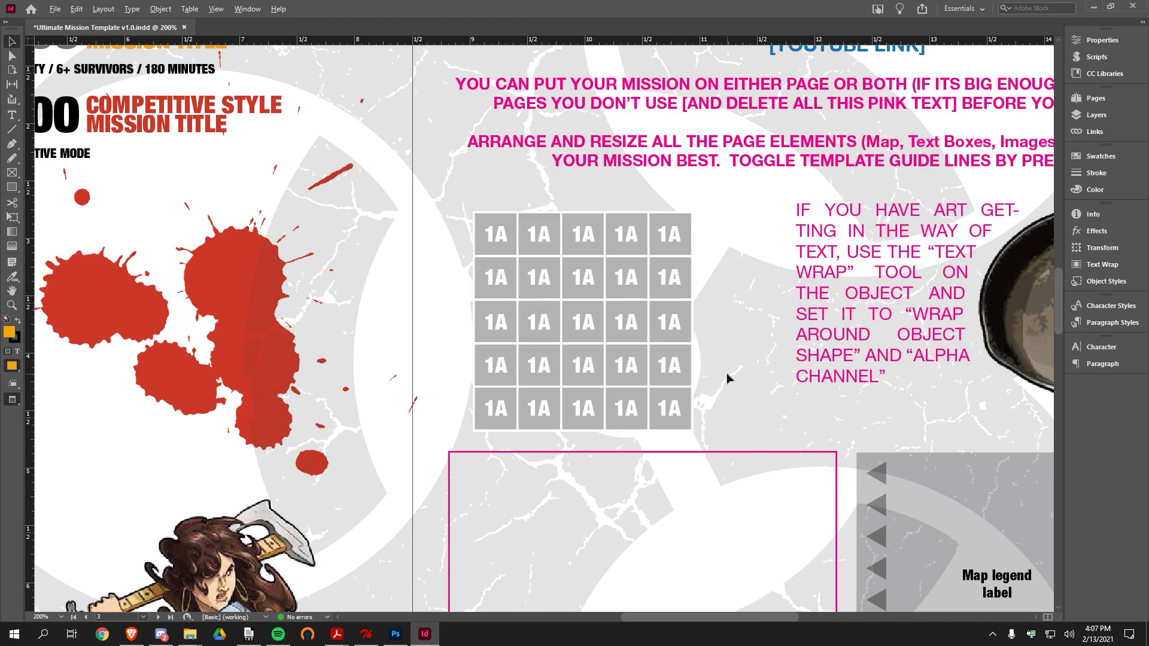
scroll(728, 377, up, 1)
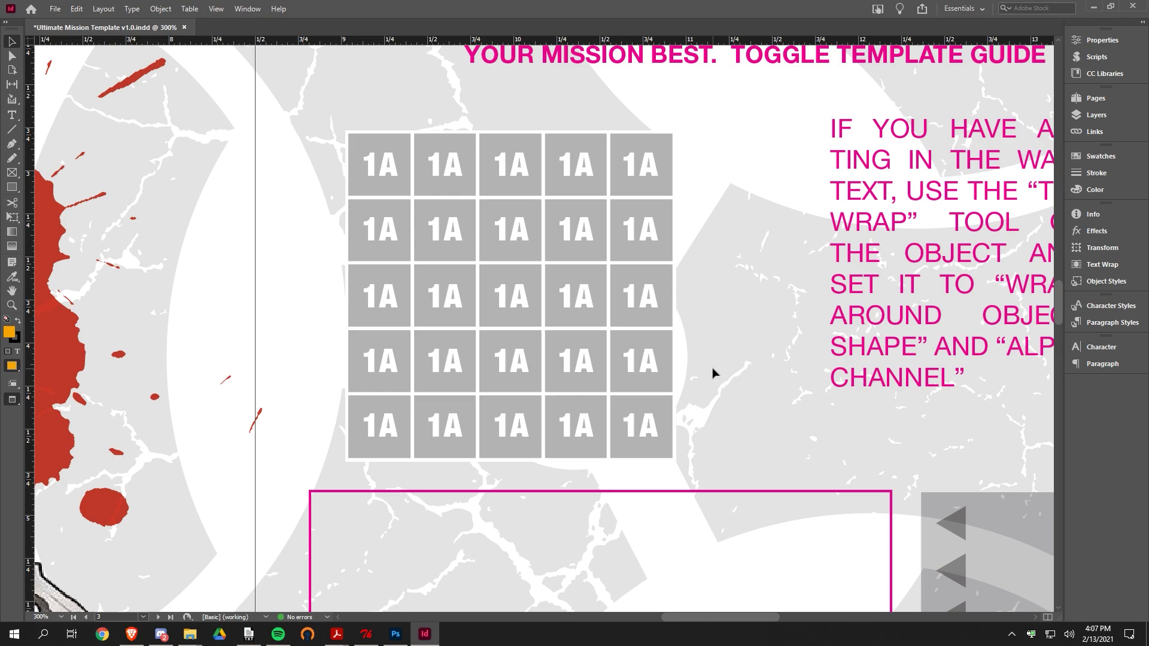
scroll(712, 375, up, 1)
scroll(713, 372, up, 1)
scroll(713, 370, up, 1)
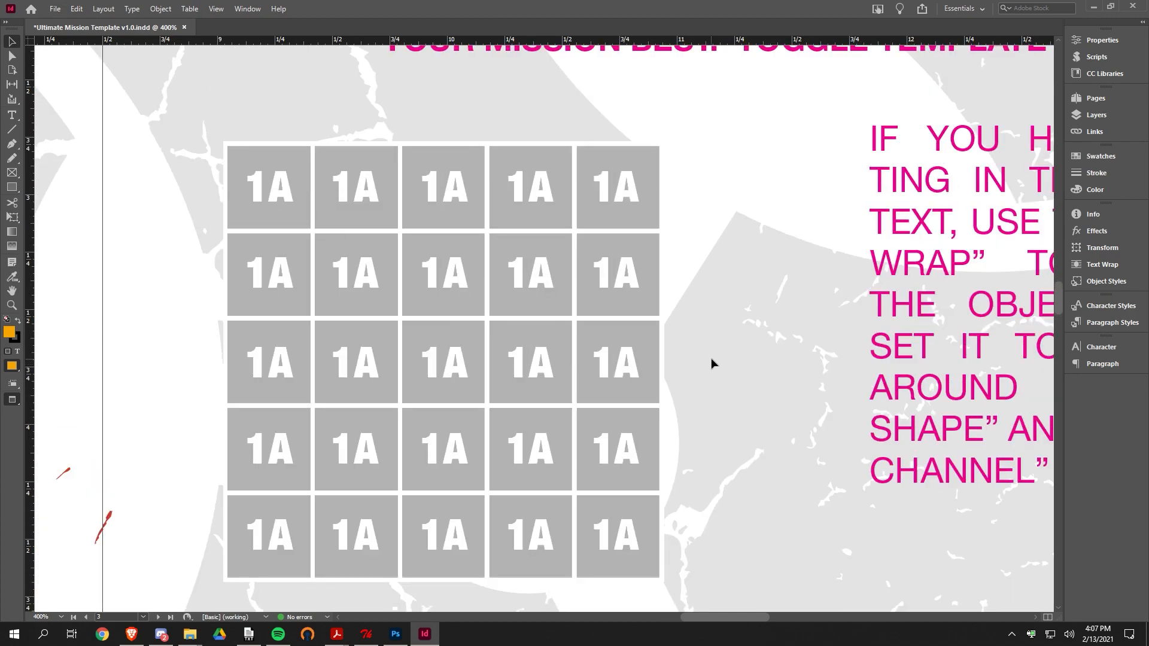
scroll(712, 364, down, 1)
click(663, 98)
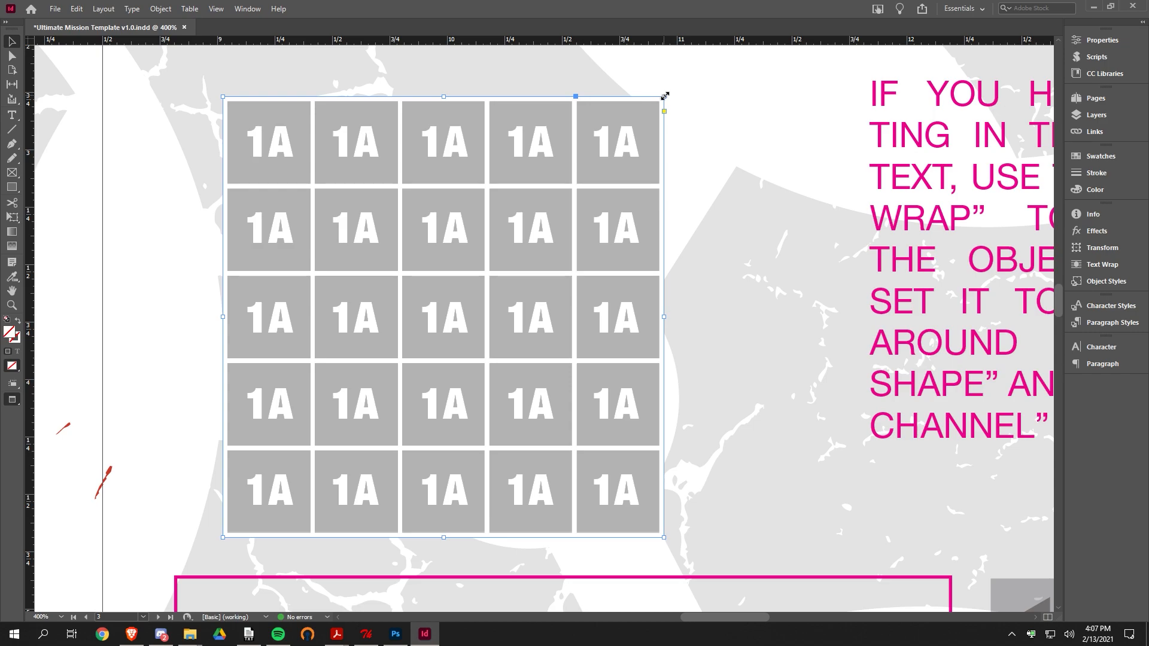
click(689, 117)
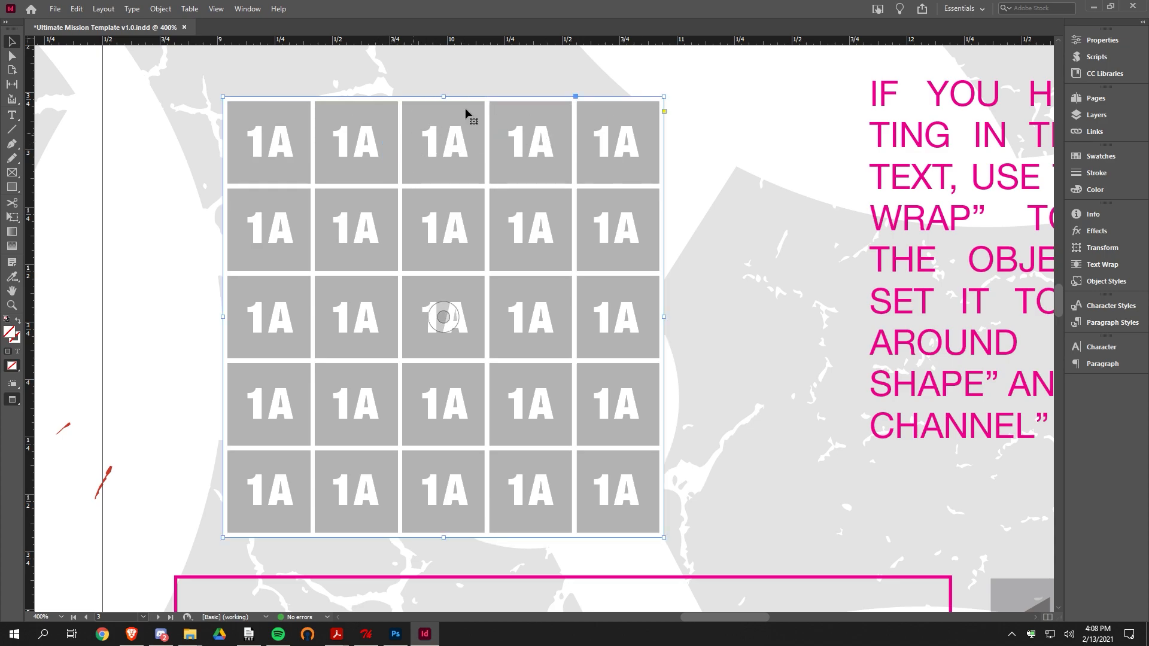
click(659, 105)
click(657, 108)
drag(664, 96, 403, 273)
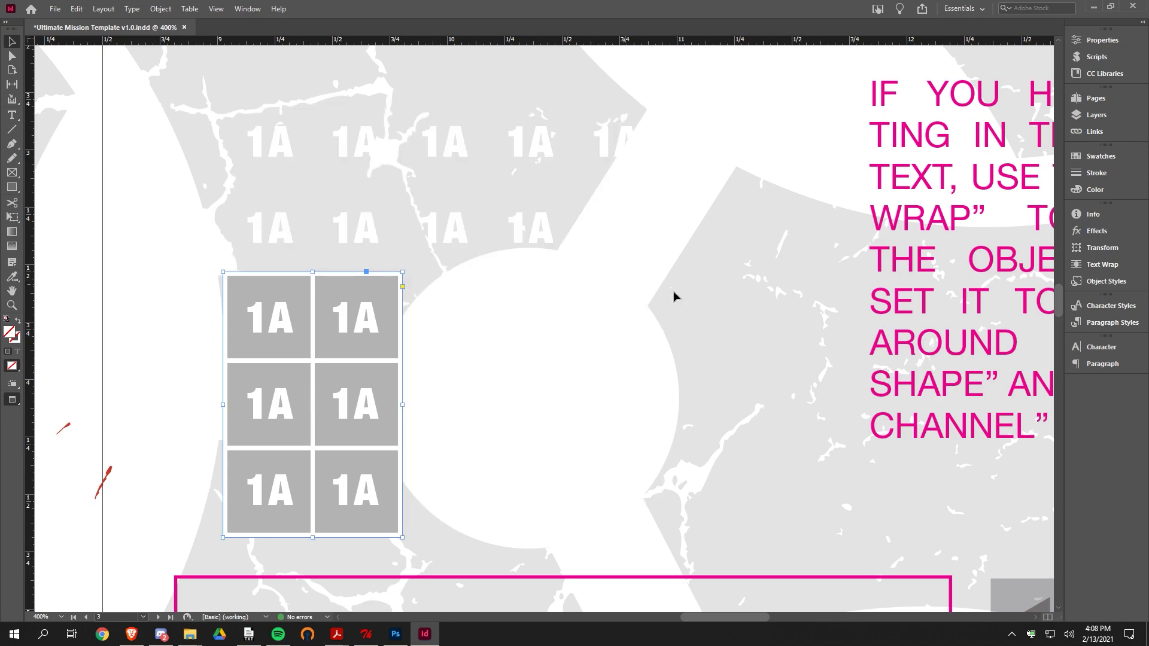
click(156, 214)
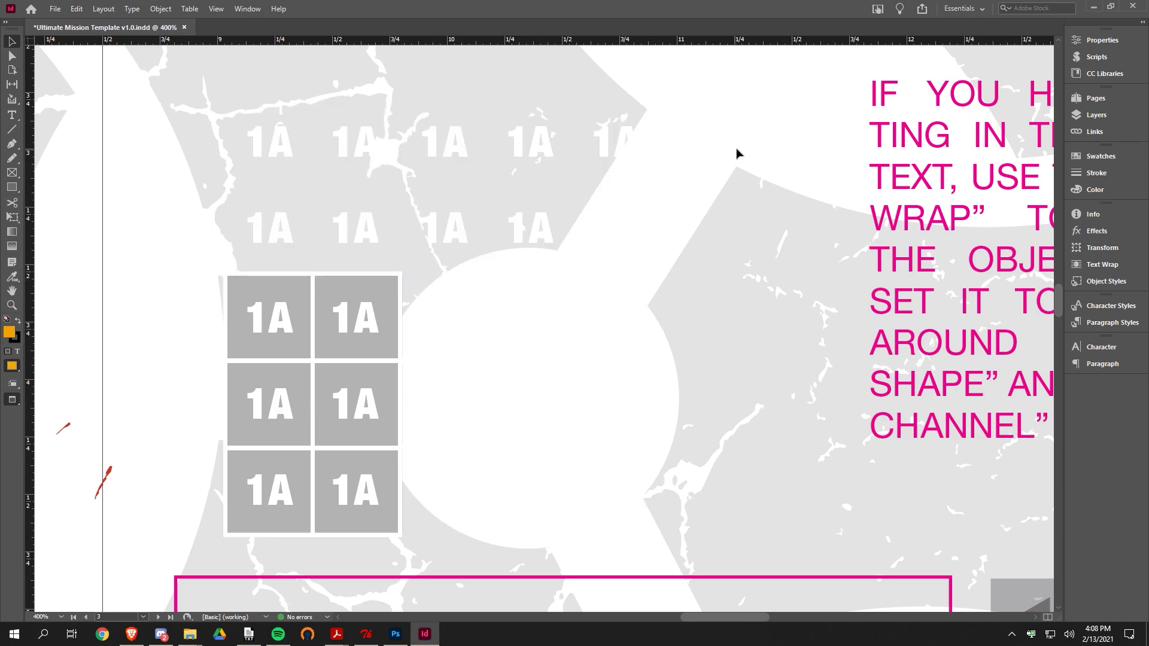
- Delete the leftover 1A tile labels above and beside the cropped tile grid
drag(192, 97, 734, 247)
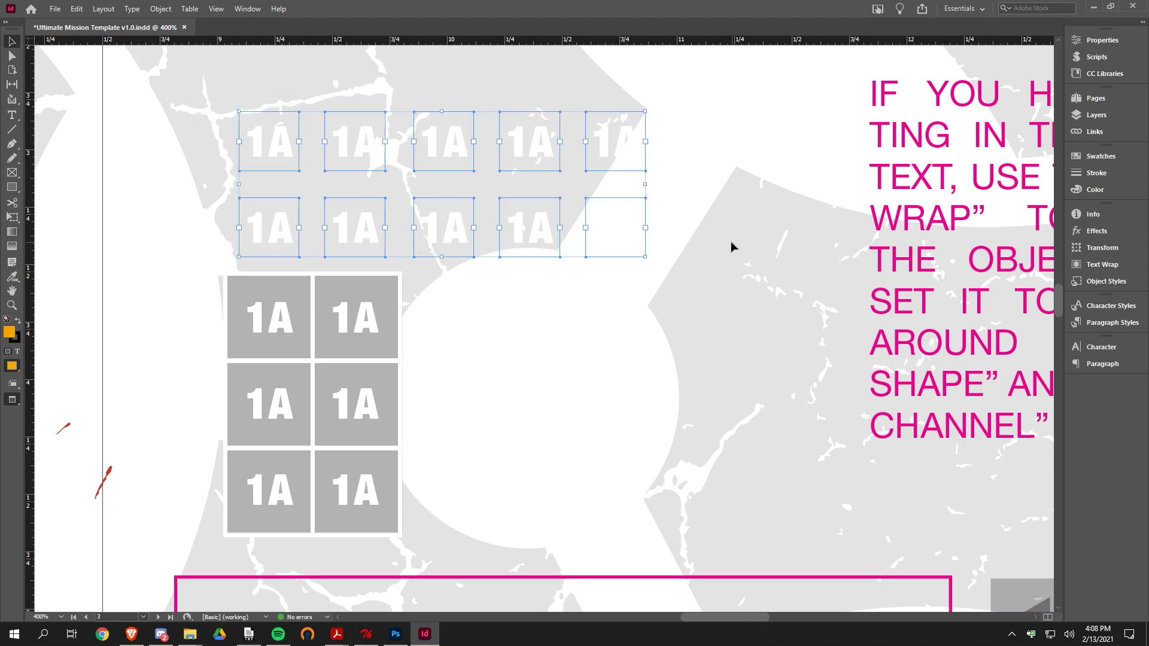
key(Delete)
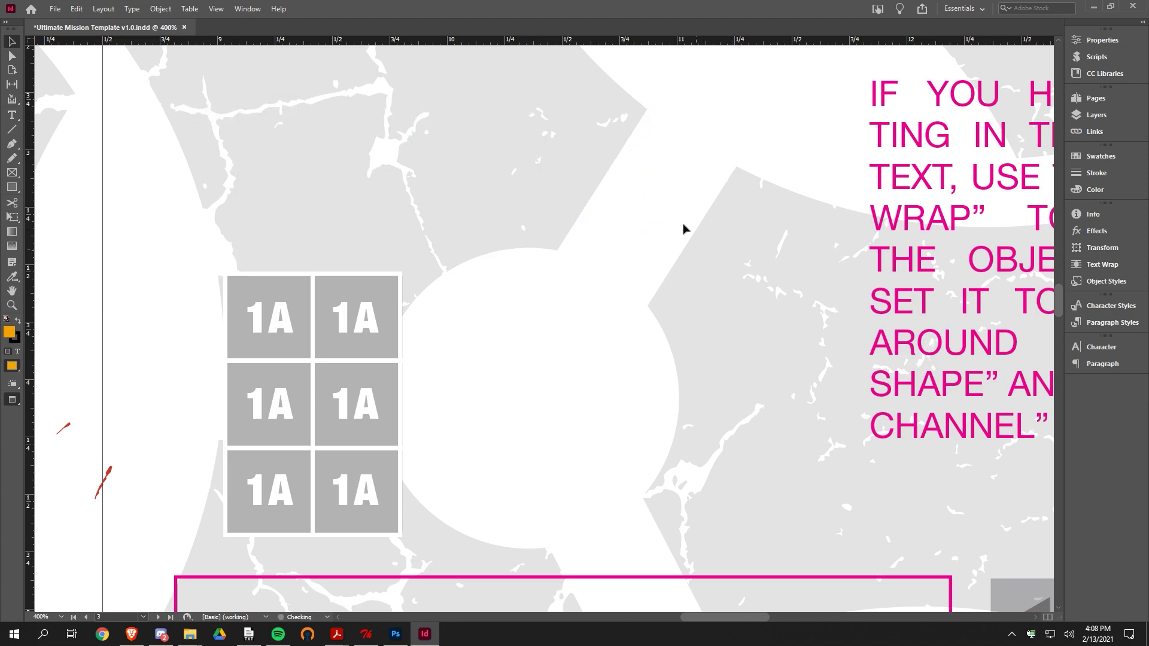
drag(713, 168, 450, 528)
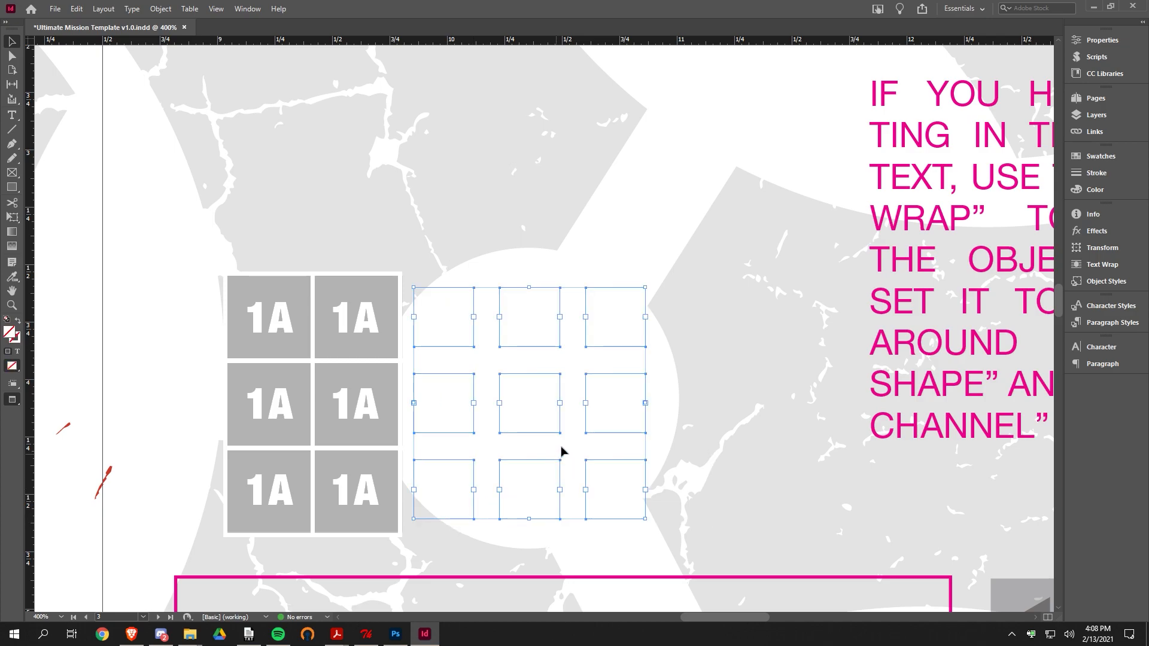
key(Delete)
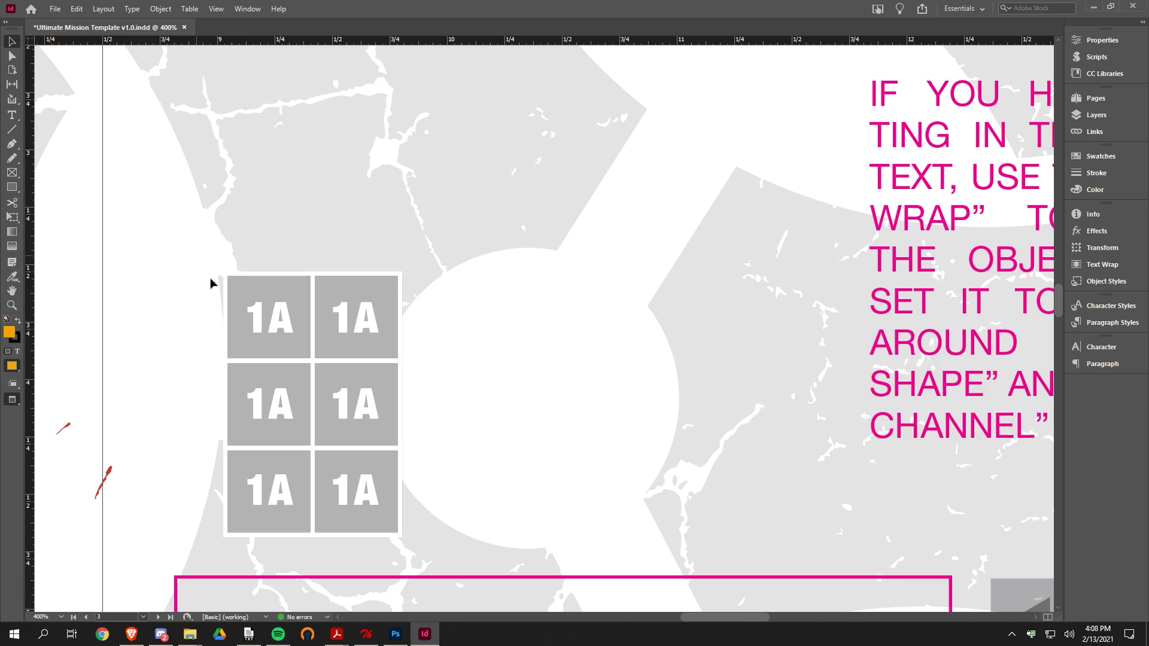
- Duplicate the two-by-three tile block with its labels and join the copy to the original's upper-right side, two rows higher
drag(210, 283, 417, 542)
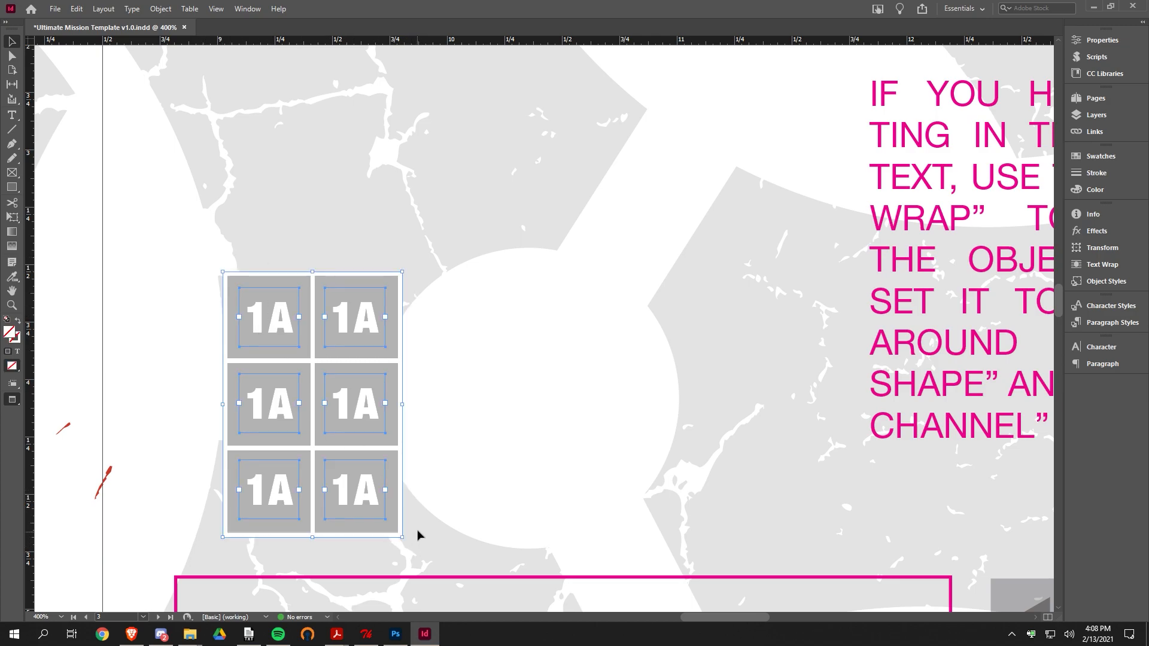
key(ctrl+c)
key(ctrl+v)
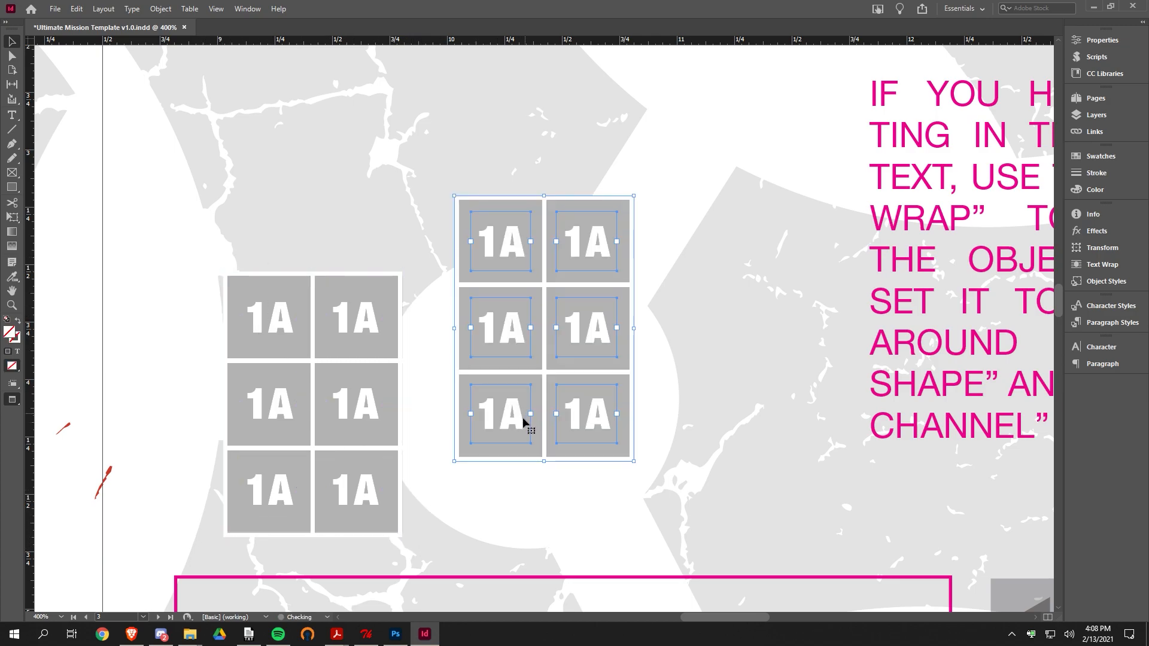
drag(556, 286, 497, 190)
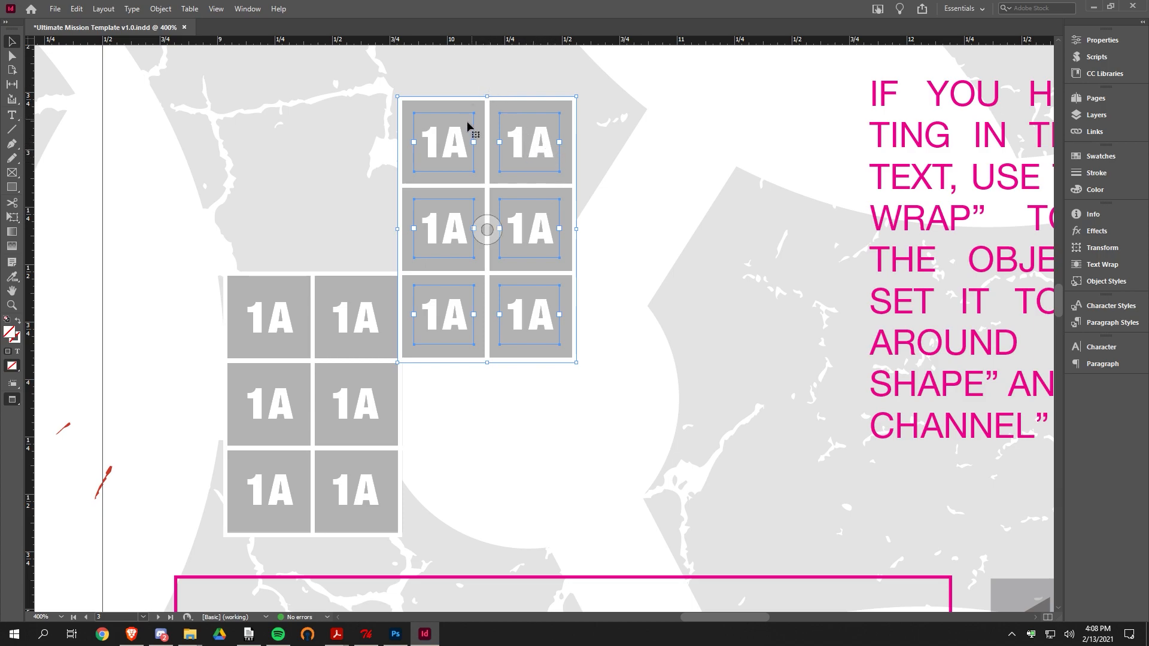
- Crop the copied tile block to its bottom row and delete the four leftover labels above it
click(461, 81)
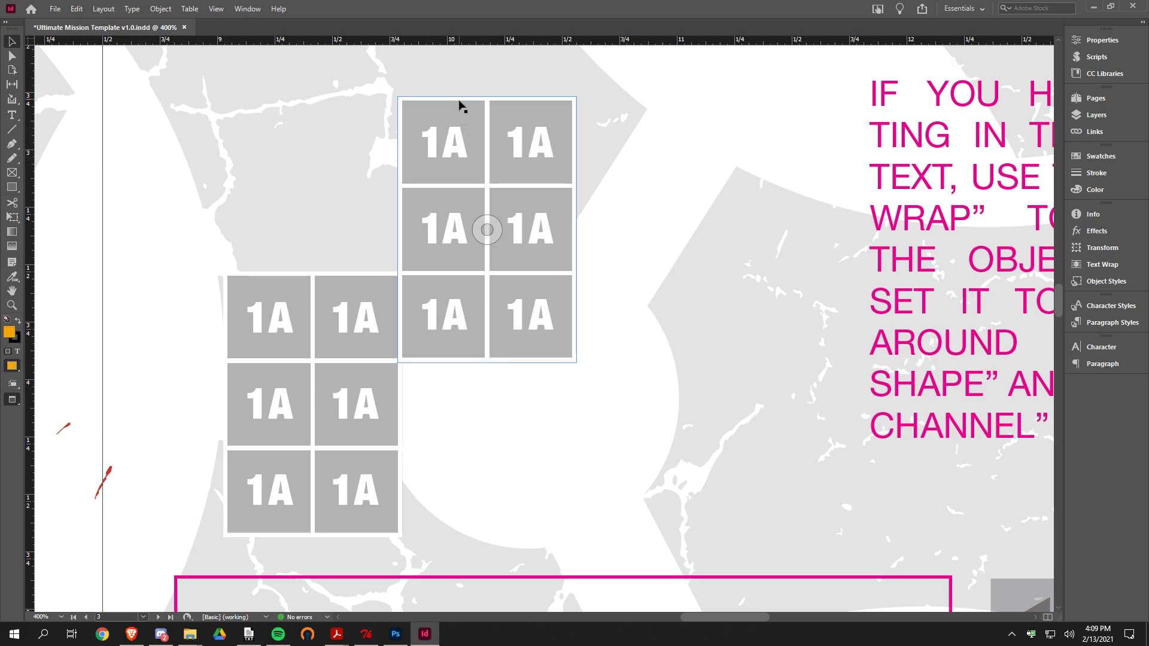
drag(487, 96, 486, 272)
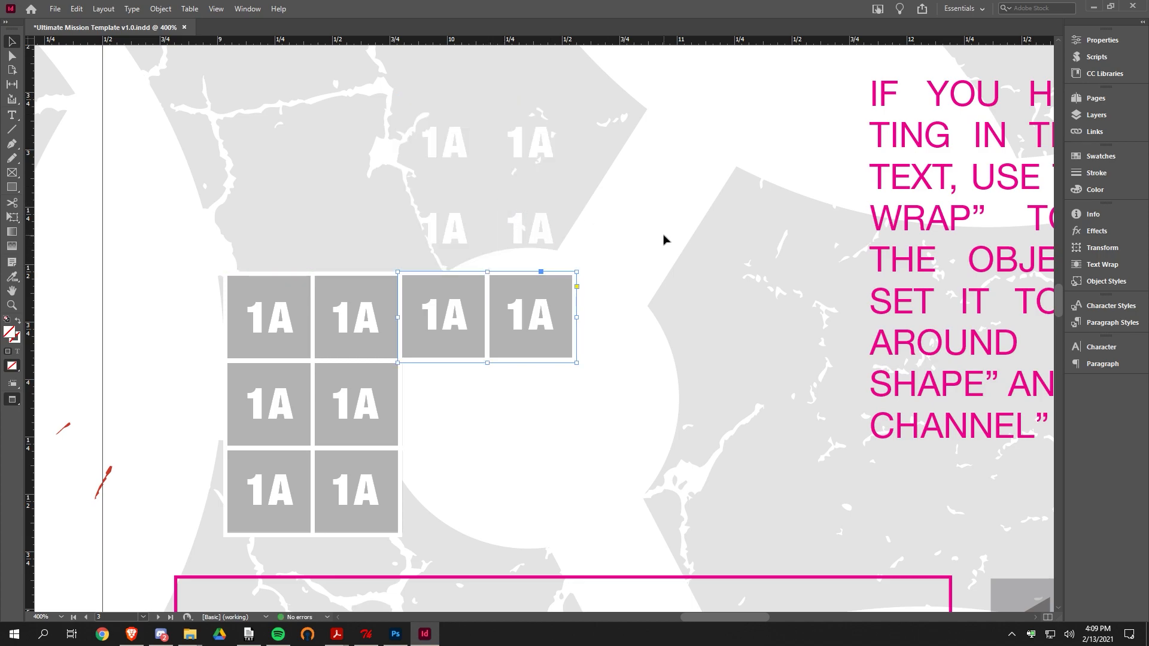
drag(375, 98, 598, 252)
key(Delete)
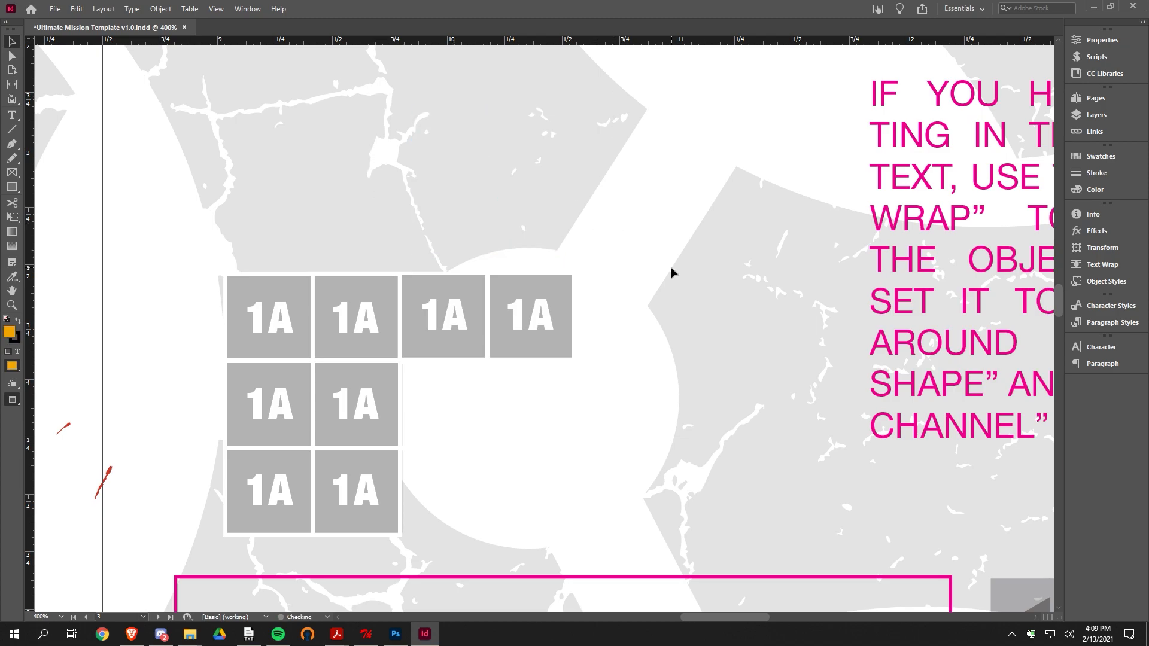
- Replace the letter A with B in the label of the second column's middle-row tile
scroll(664, 275, down, 5)
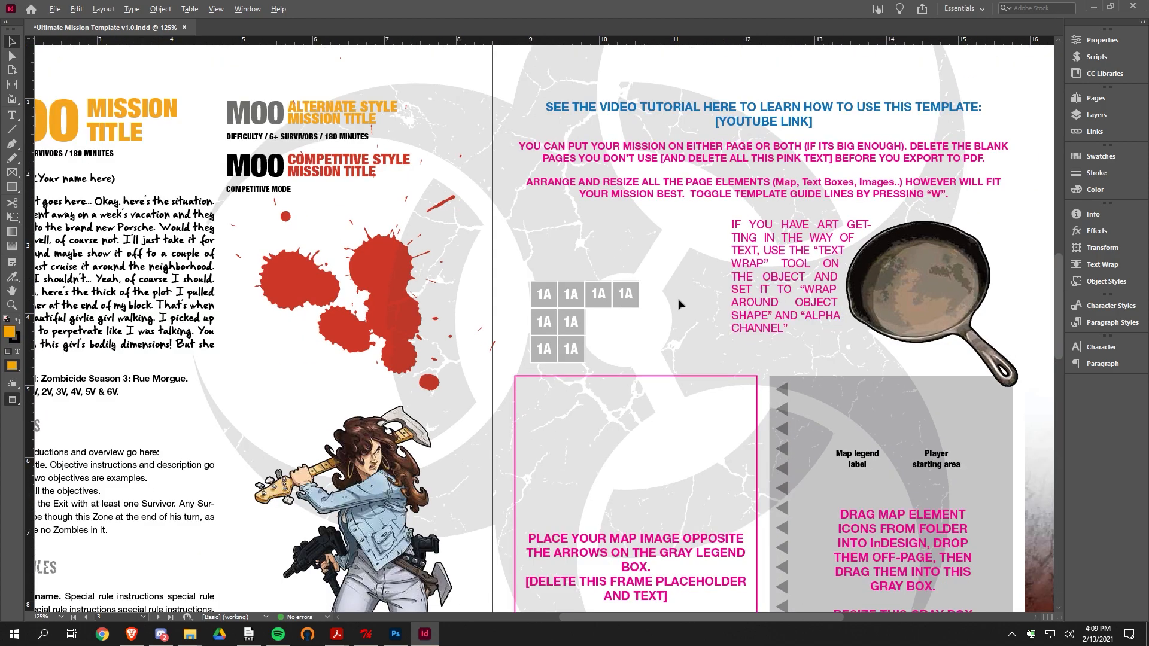
scroll(688, 252, up, 5)
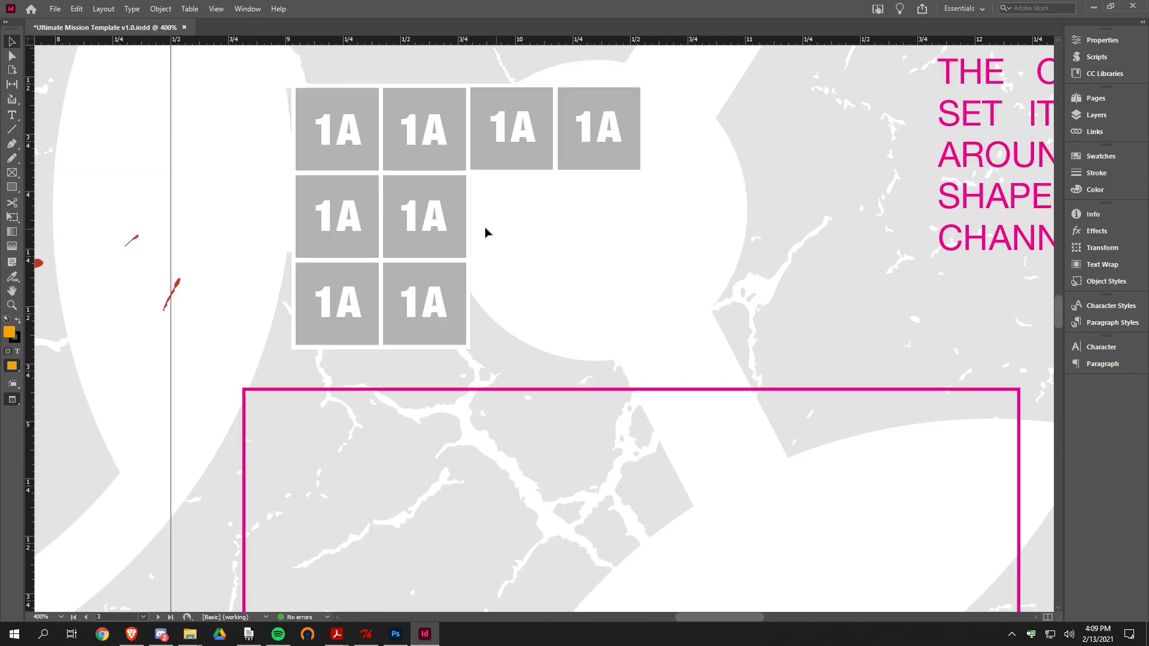
double_click(422, 216)
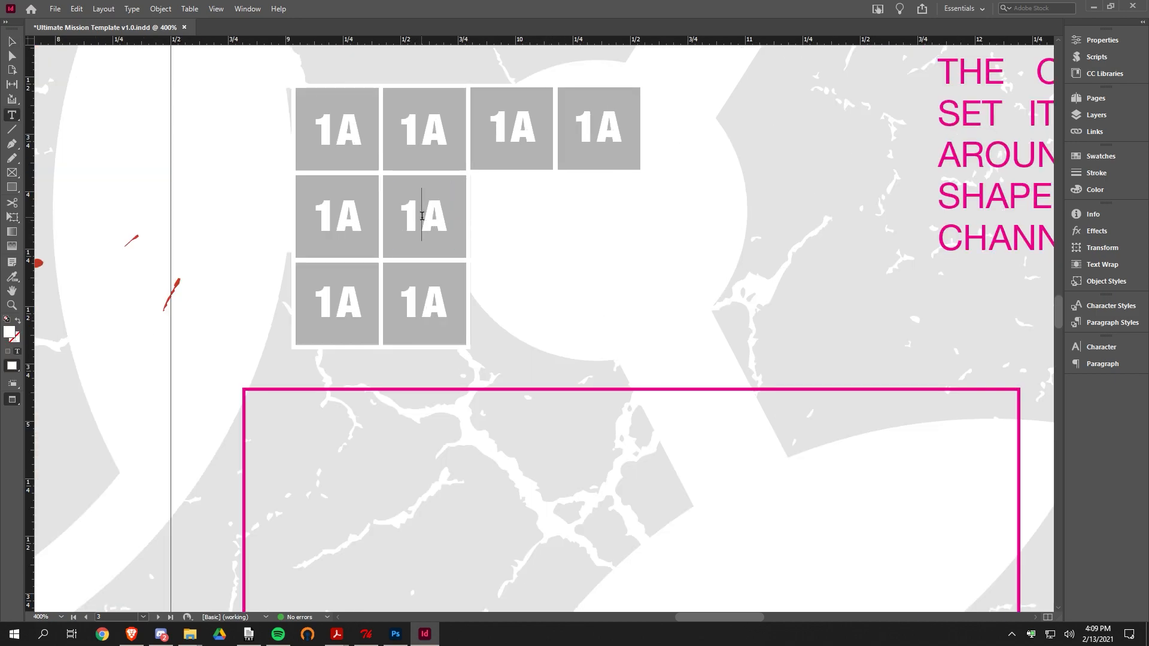
drag(422, 217, 457, 243)
text(B)
key(Escape)
click(752, 258)
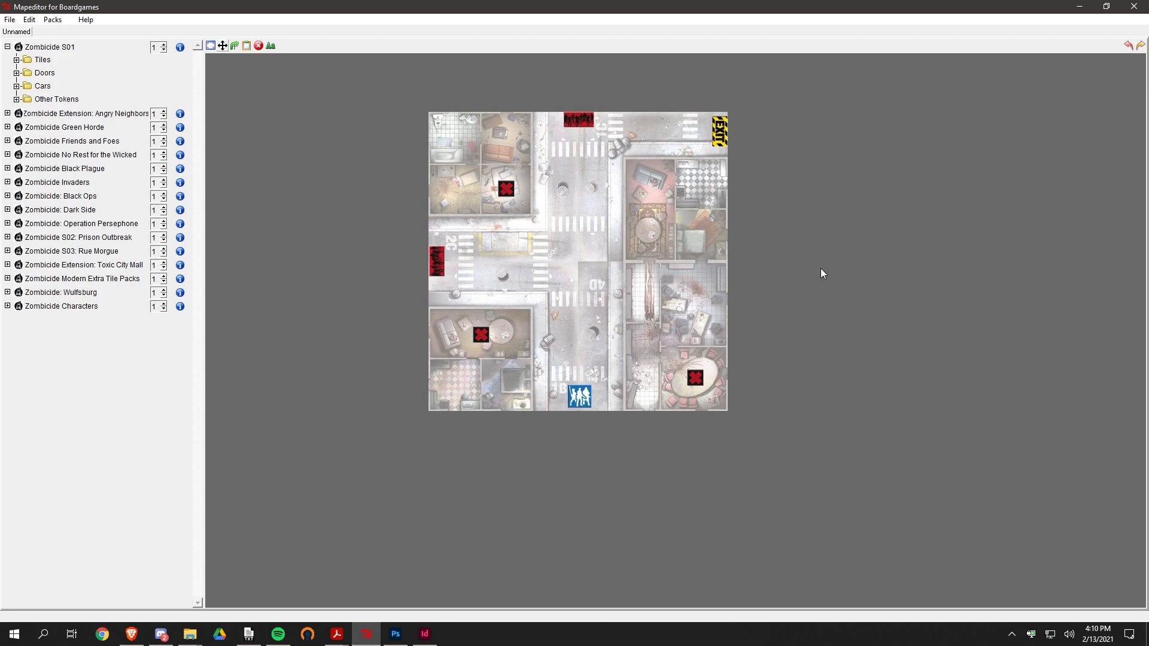
- Return from Mapeditor for Boardgames to InDesign and bring the whole mission spread into view
click(1079, 11)
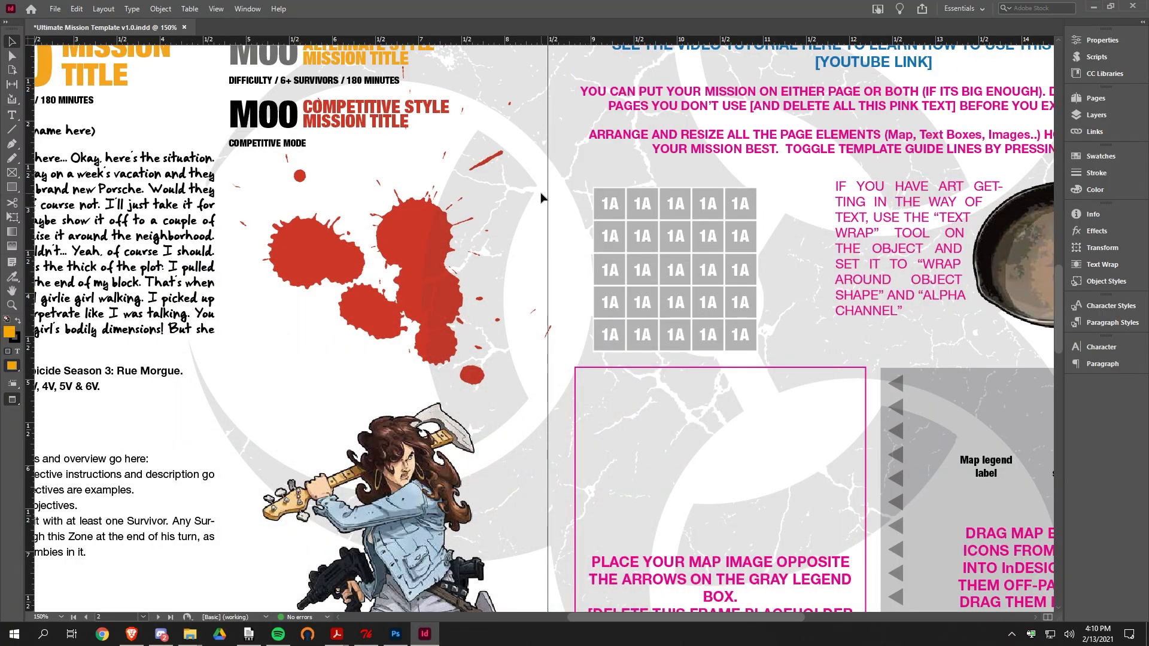
scroll(541, 193, down, 4)
scroll(534, 192, up, 1)
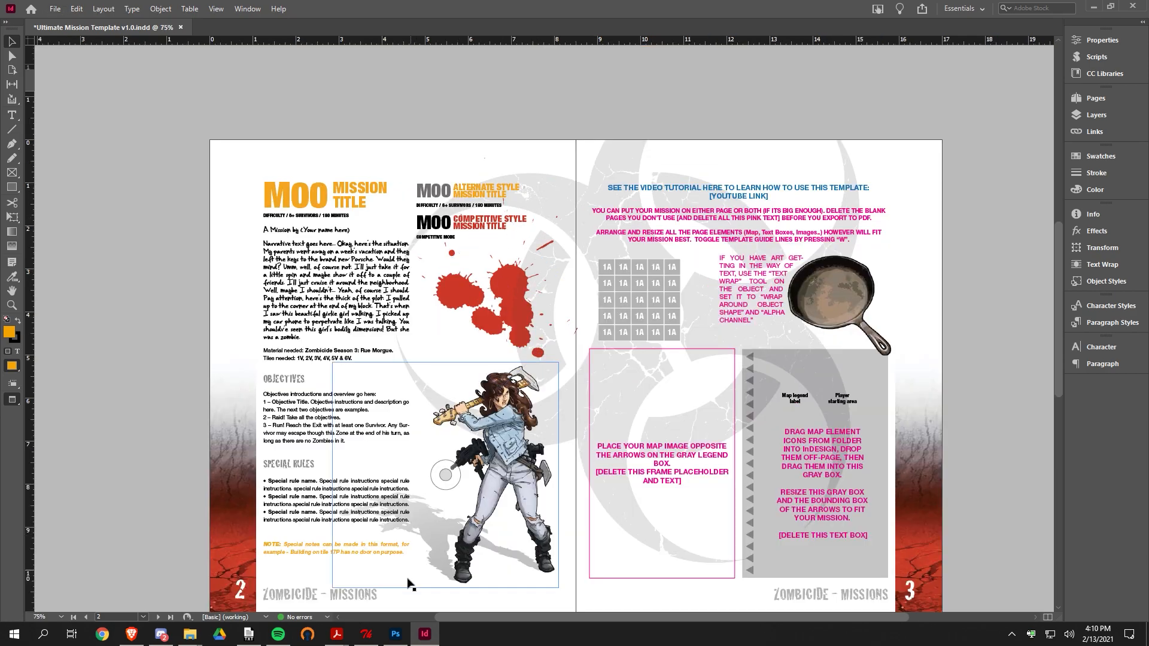
- Switch to Photoshop and open the Special Zone Overlays folder within Map Assets > Overlays in File Explorer
click(395, 634)
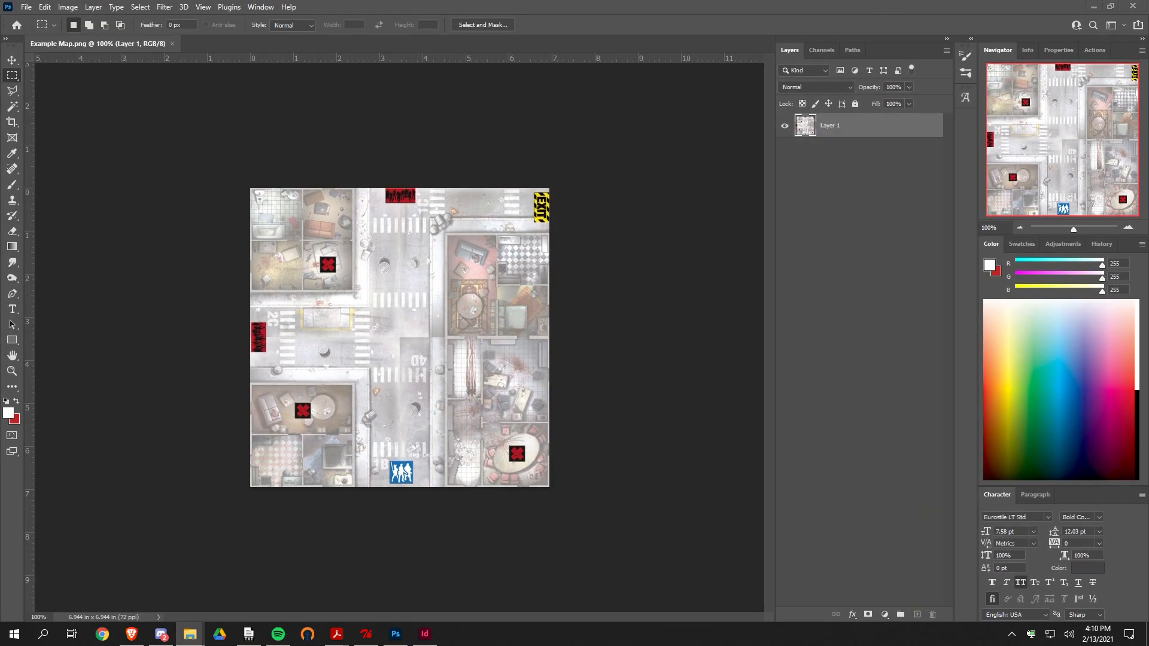
drag(0, 95, 0, 95)
drag(0, 142, 496, 93)
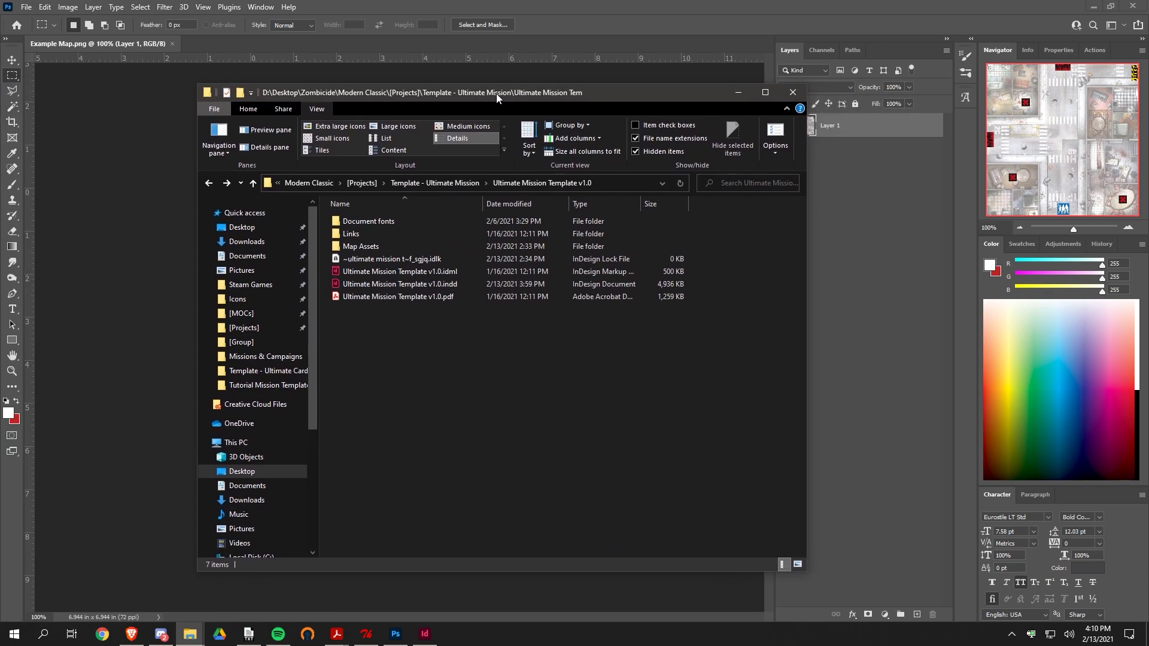
double_click(354, 247)
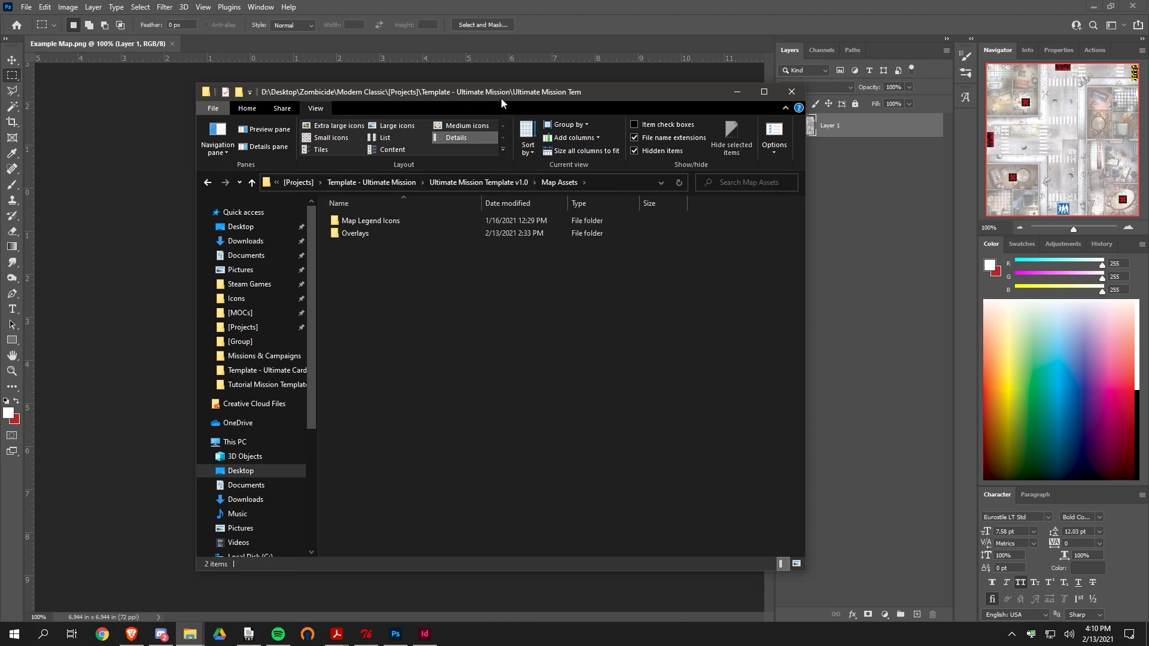
drag(501, 98, 467, 99)
click(321, 236)
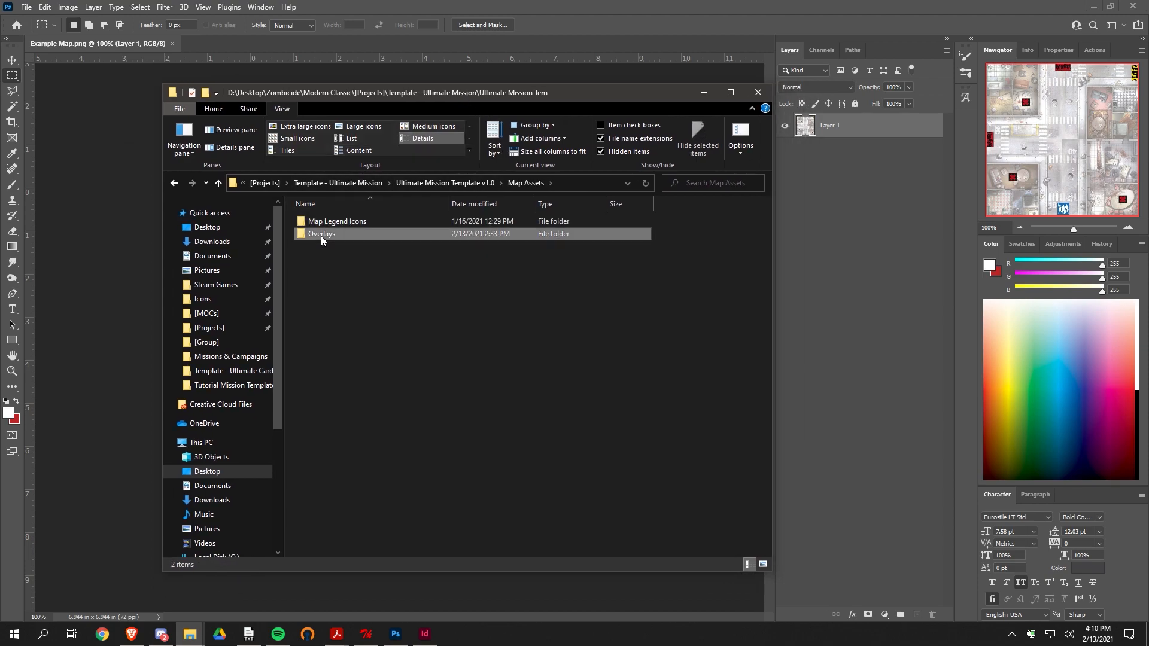
double_click(321, 236)
double_click(324, 209)
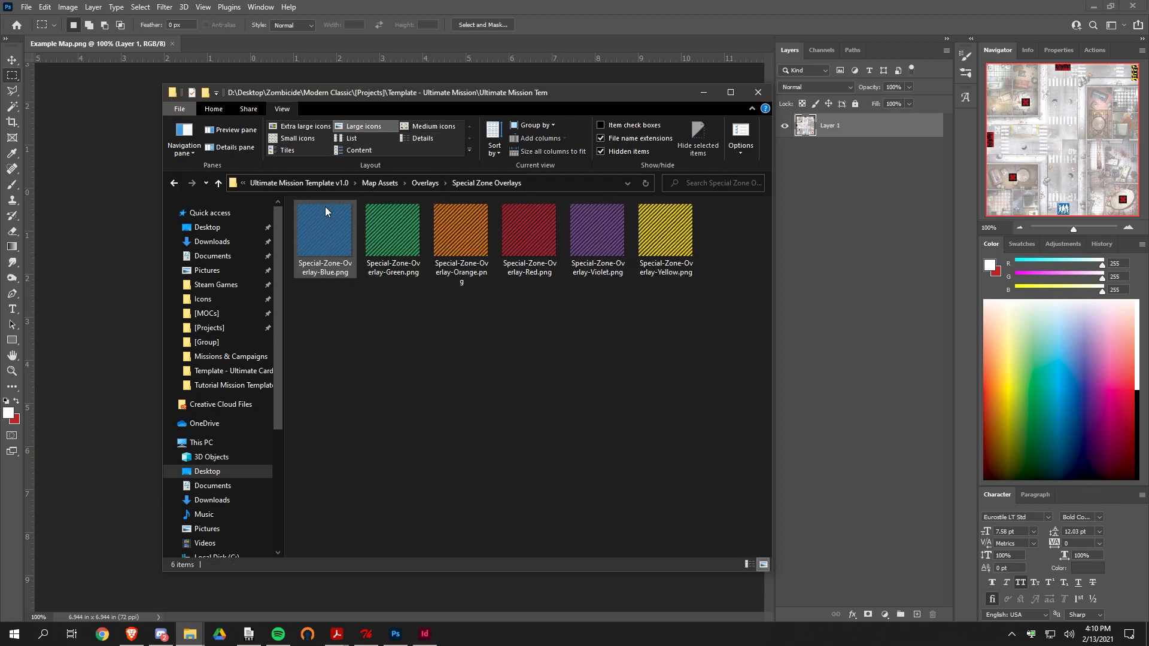
- Place Special-Zone-Overlay-Red.png as a new layer on the Example Map image
drag(543, 99, 113, 107)
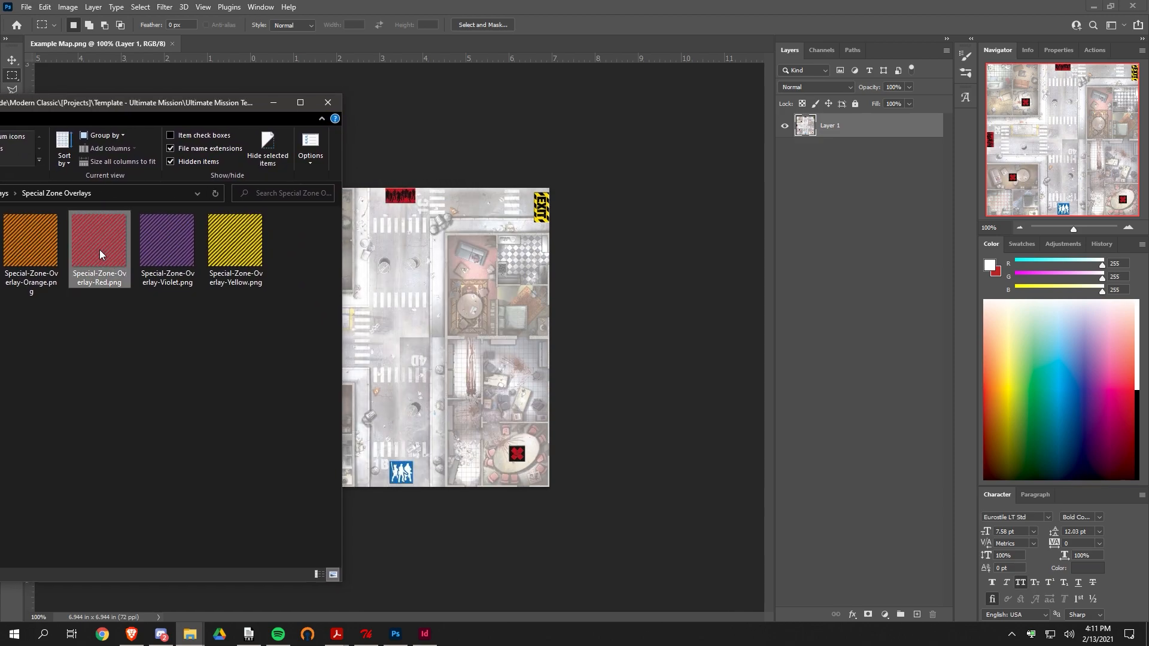
drag(99, 255, 429, 331)
key(Return)
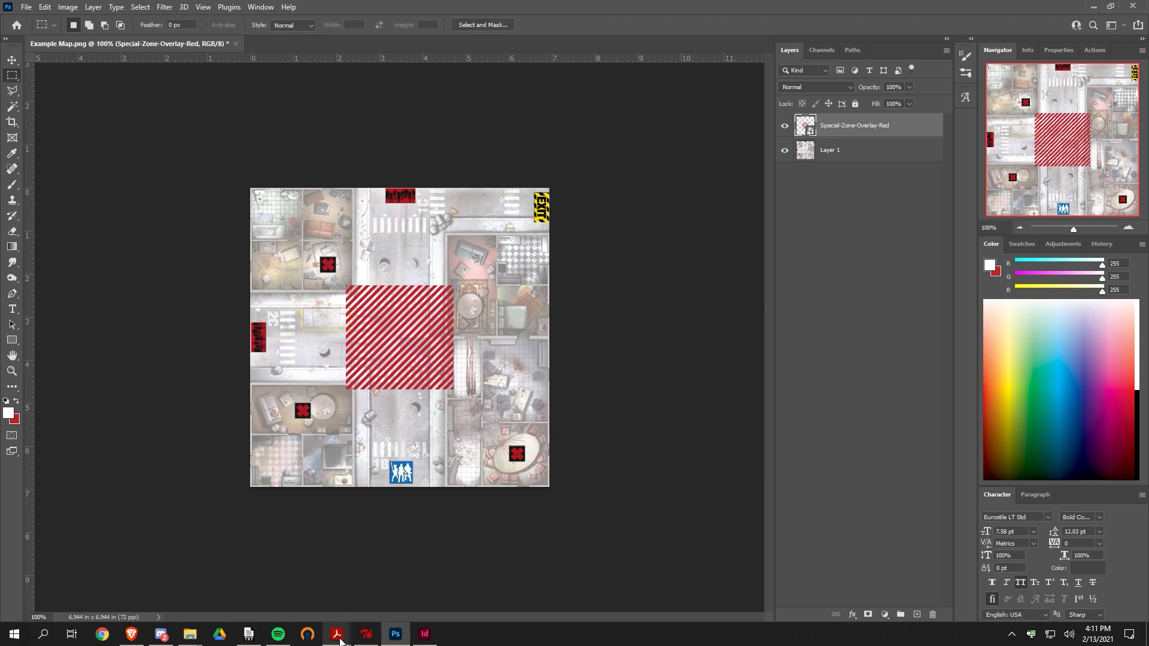
- Examine the red-striped special zone on the Raid on the Nest mission PDF map in Acrobat and return to Photoshop
mouse_move(338, 634)
click(427, 602)
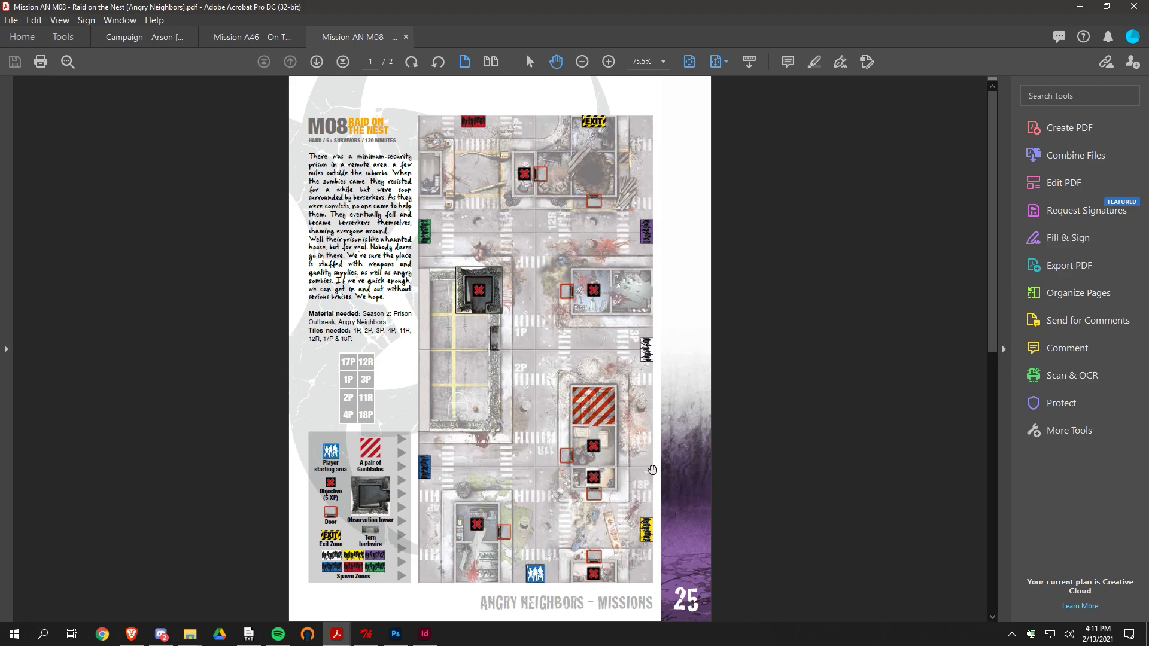
ctrl+scroll(649, 464, up, 3)
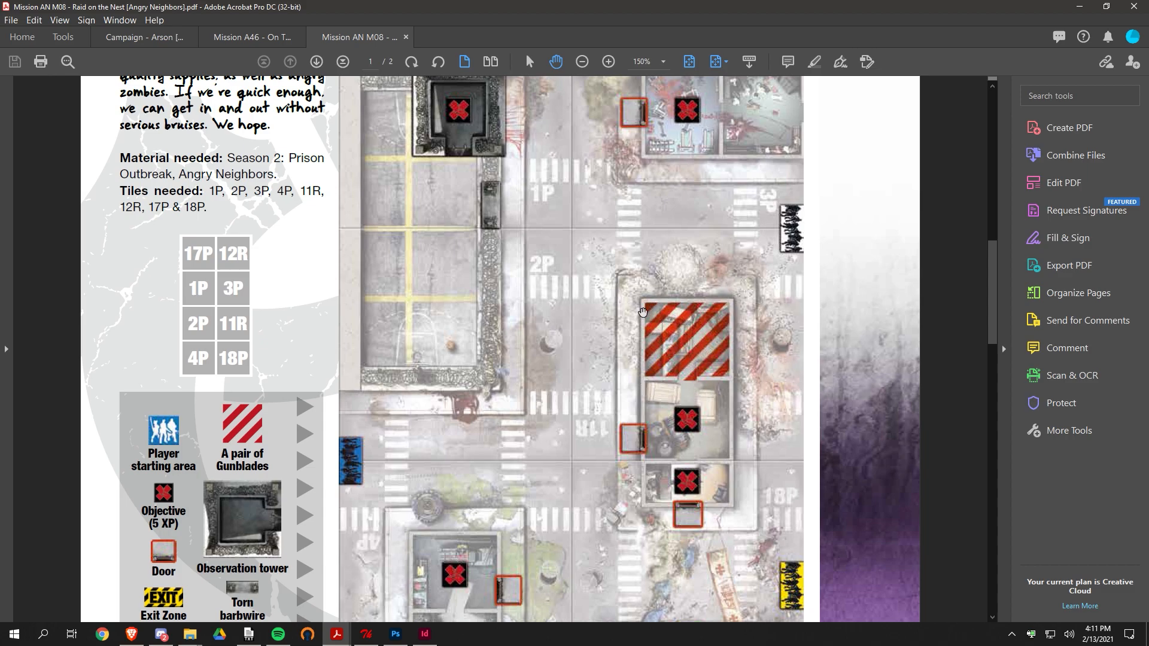
click(1079, 7)
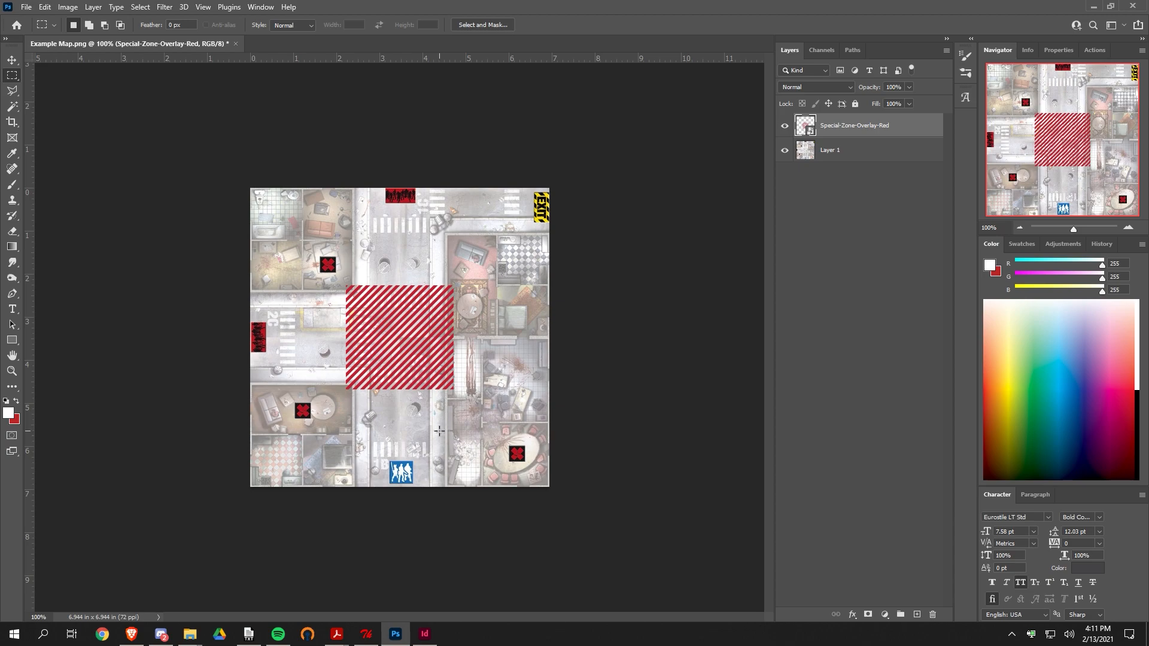
- Move the red overlay to the map's lower-right corner and enlarge it proportionally from there to about 185%
scroll(439, 430, up, 3)
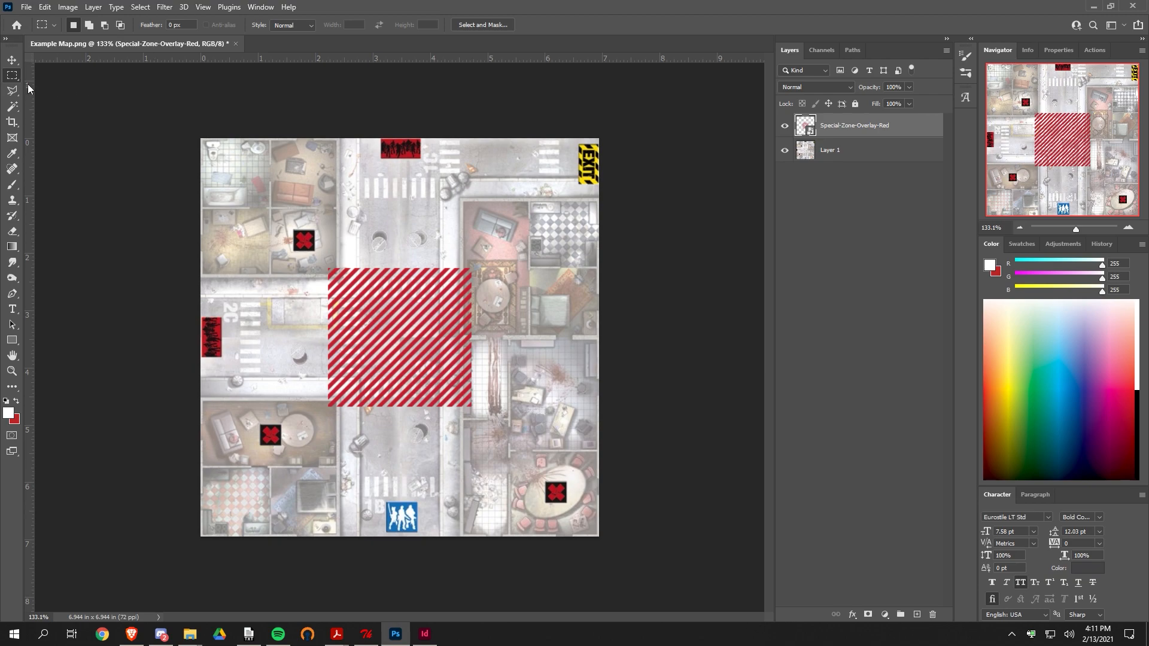
click(12, 60)
mouse_move(419, 332)
mouse_down()
mouse_move(515, 403)
mouse_move(541, 457)
mouse_up()
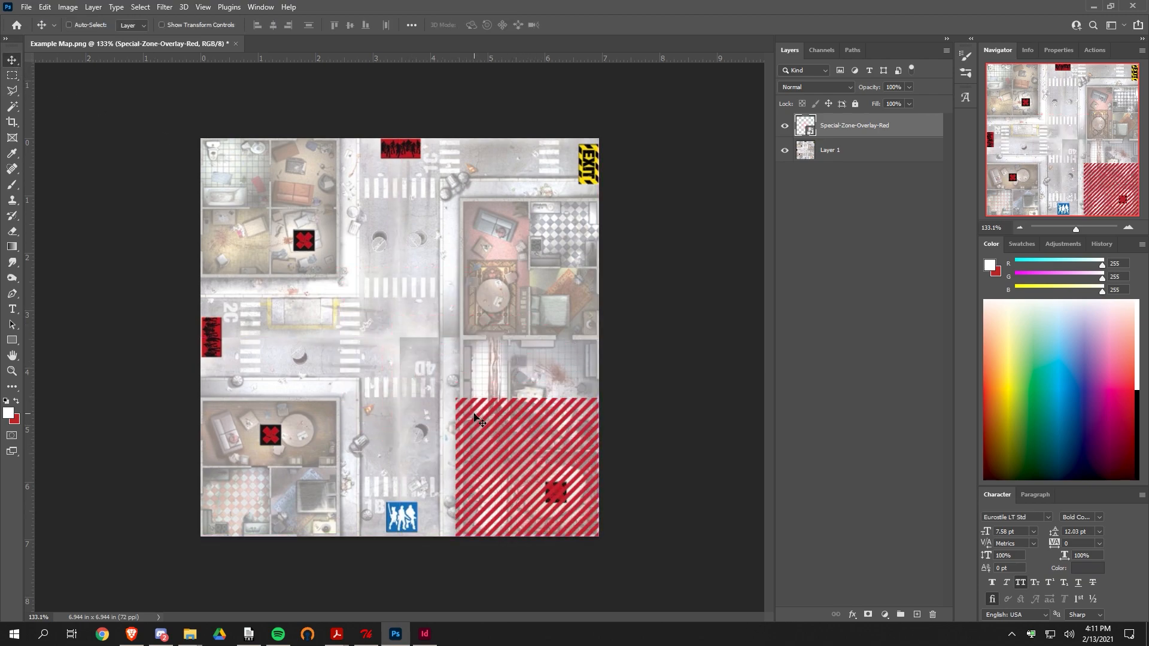
key(ctrl)
key(ctrl+t)
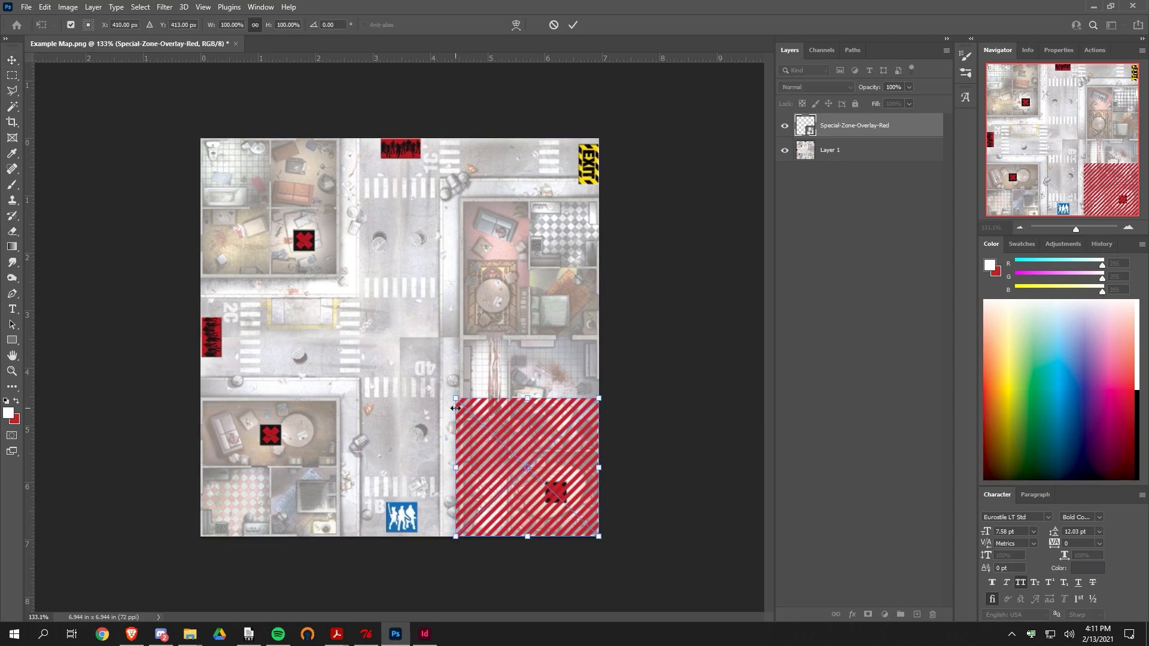
drag(455, 397, 346, 270)
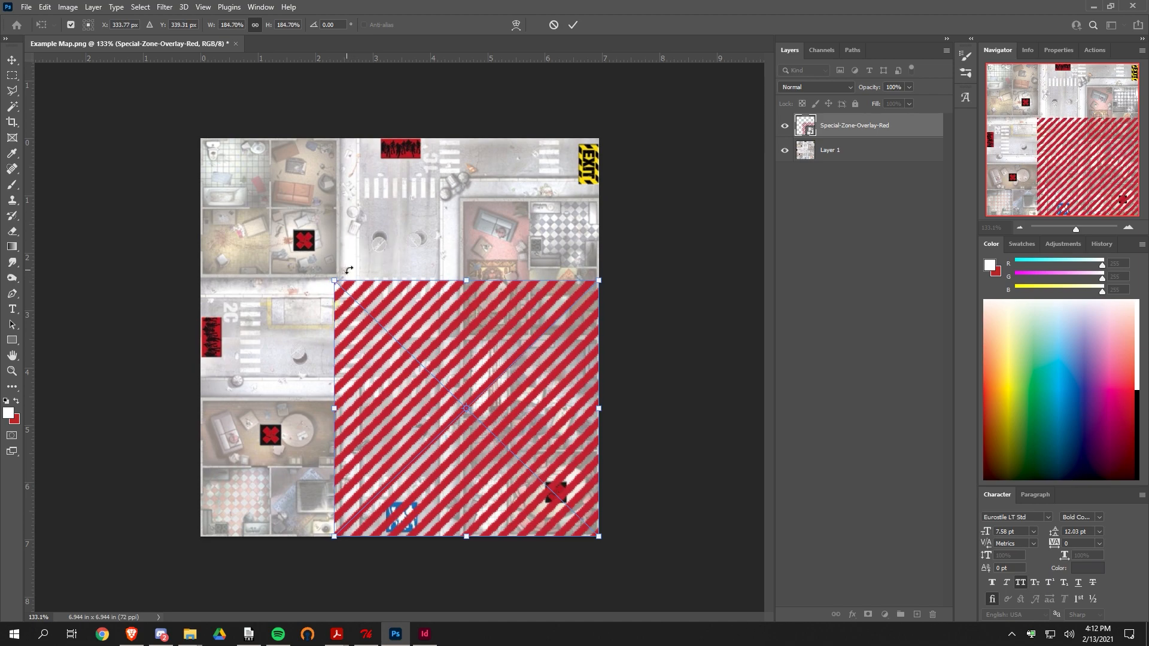
key(Return)
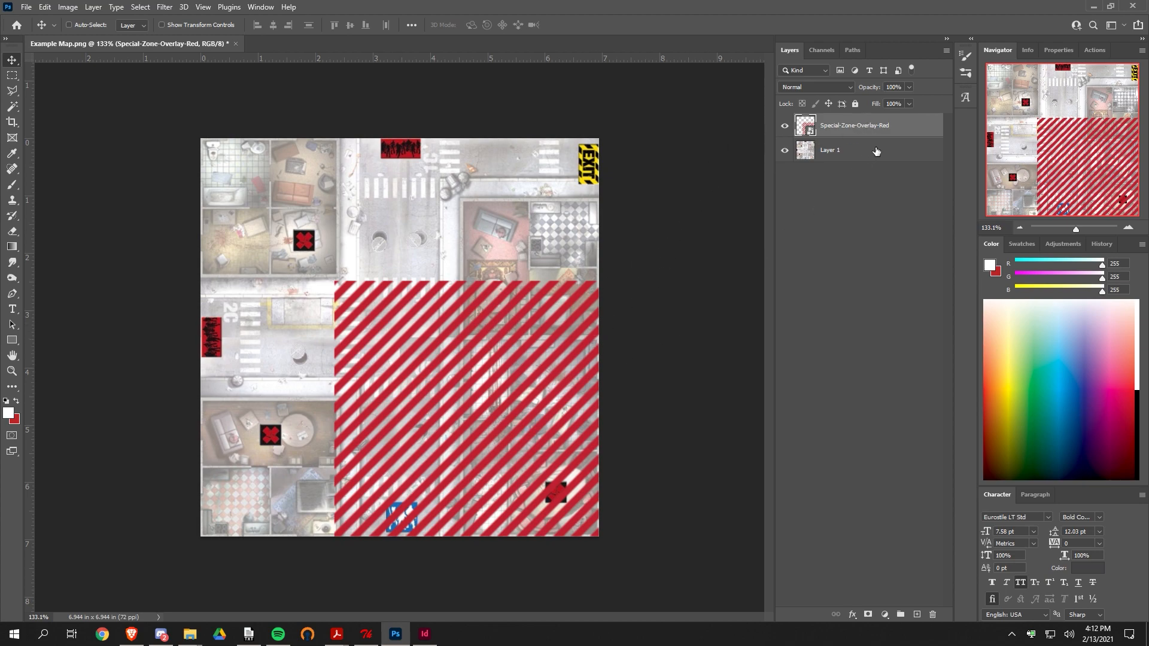
- Rasterize the Special-Zone-Overlay-Red layer and set its blend mode to Multiply
right_click(842, 126)
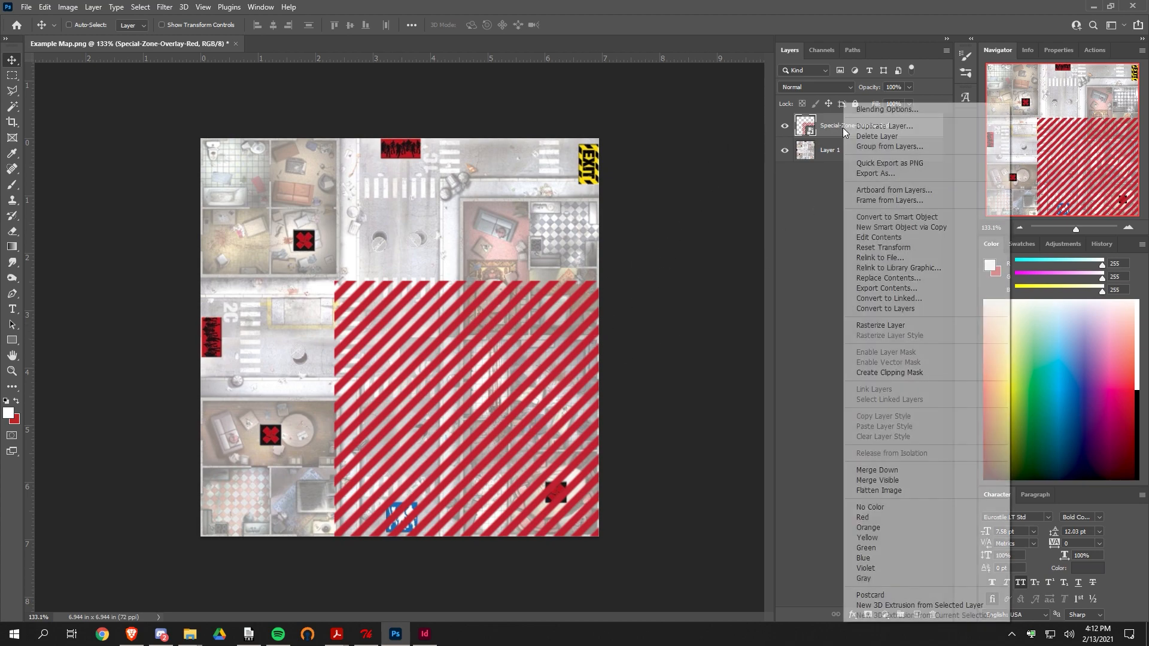
click(903, 325)
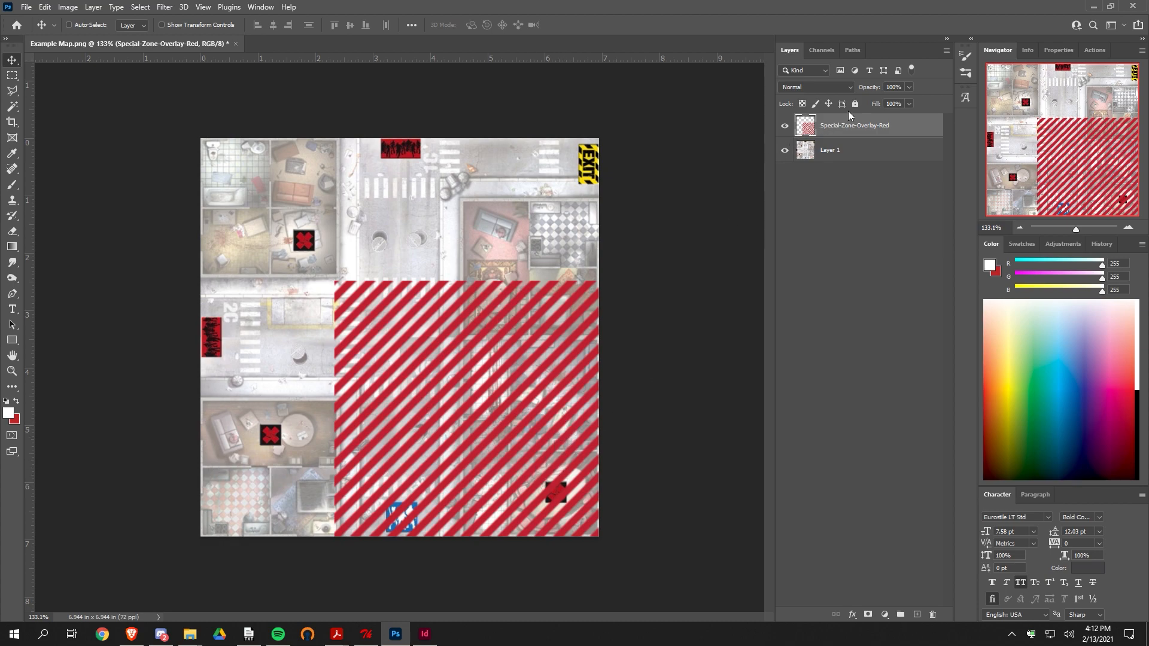
click(850, 88)
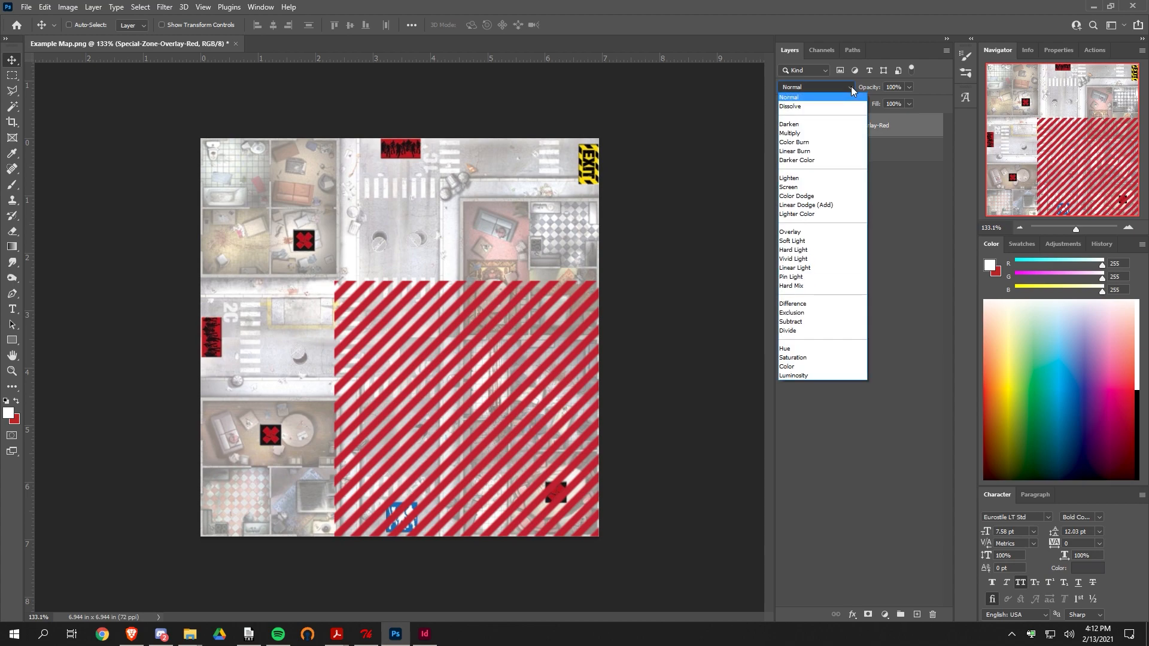
click(800, 133)
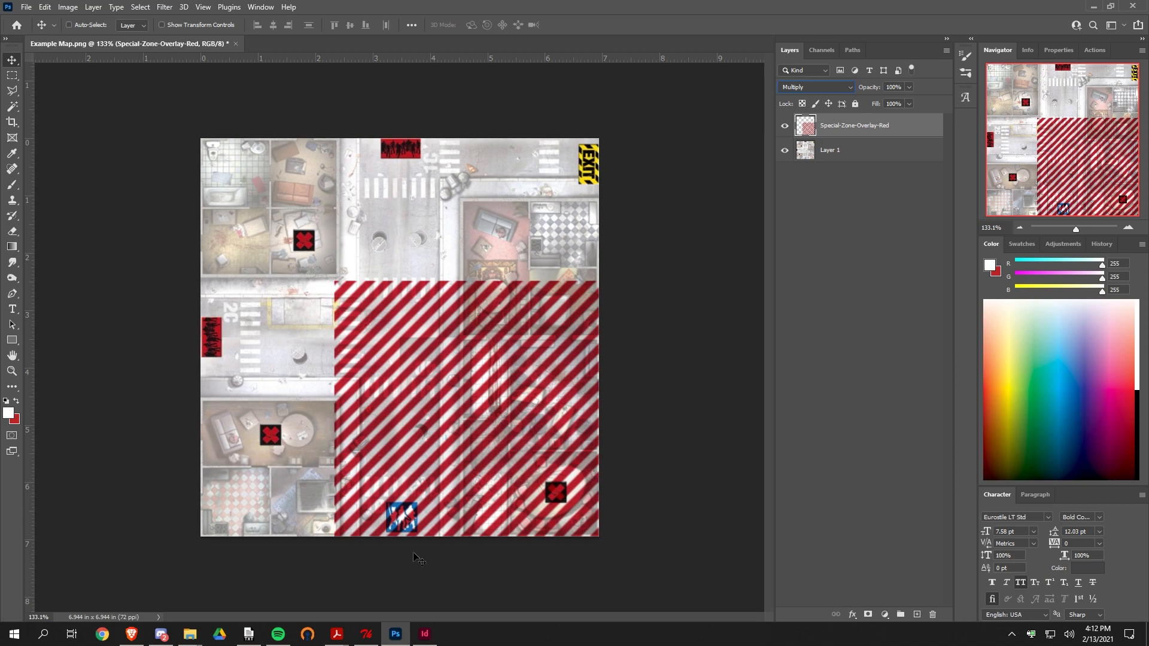
- Compare the stripe size with the special zone in the Raid on the Nest PDF and return to Photoshop
mouse_move(331, 640)
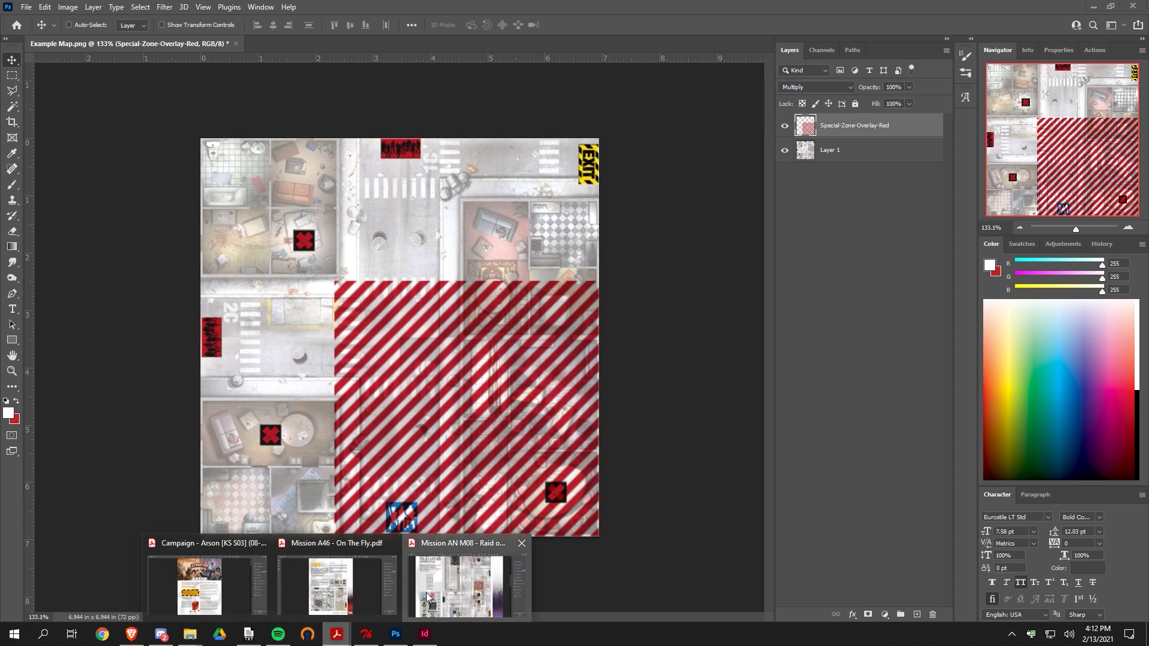
click(456, 584)
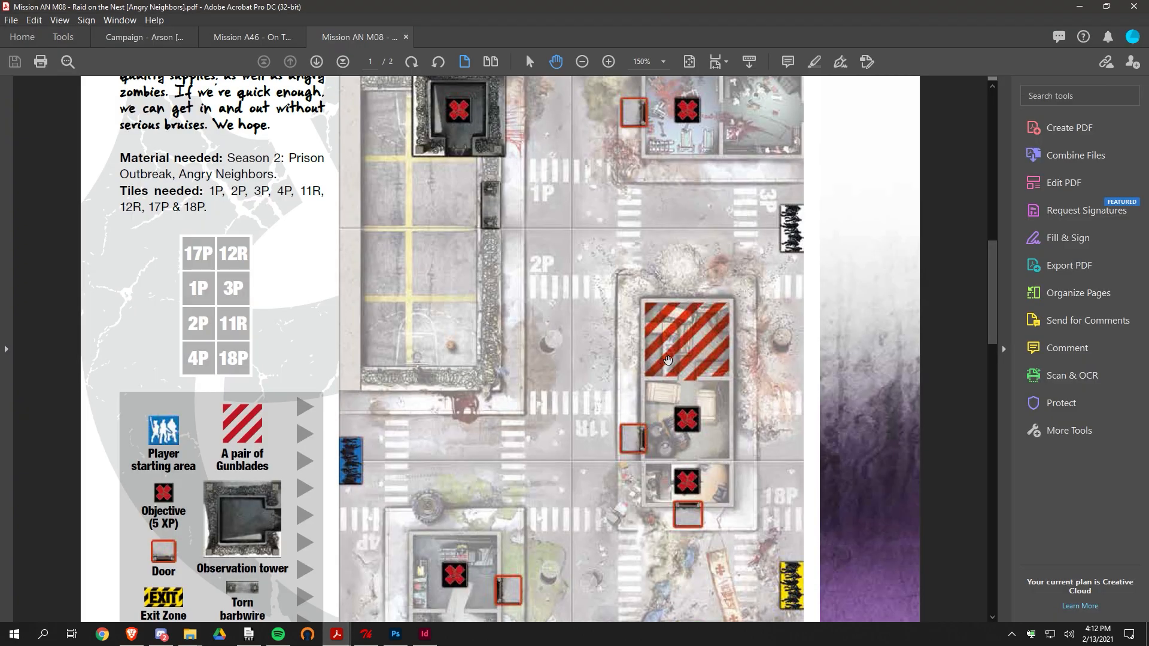
click(1080, 7)
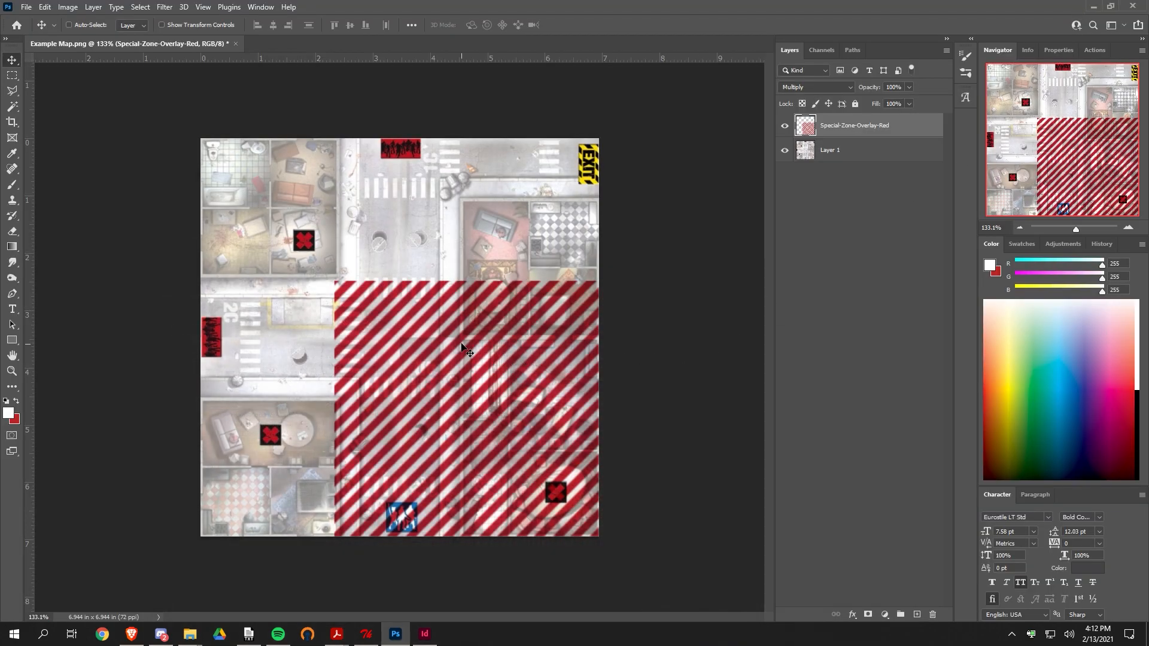
- Enlarge the red overlay further toward the map's upper-left, keeping its lower-right corner anchored
key(ctrl+t)
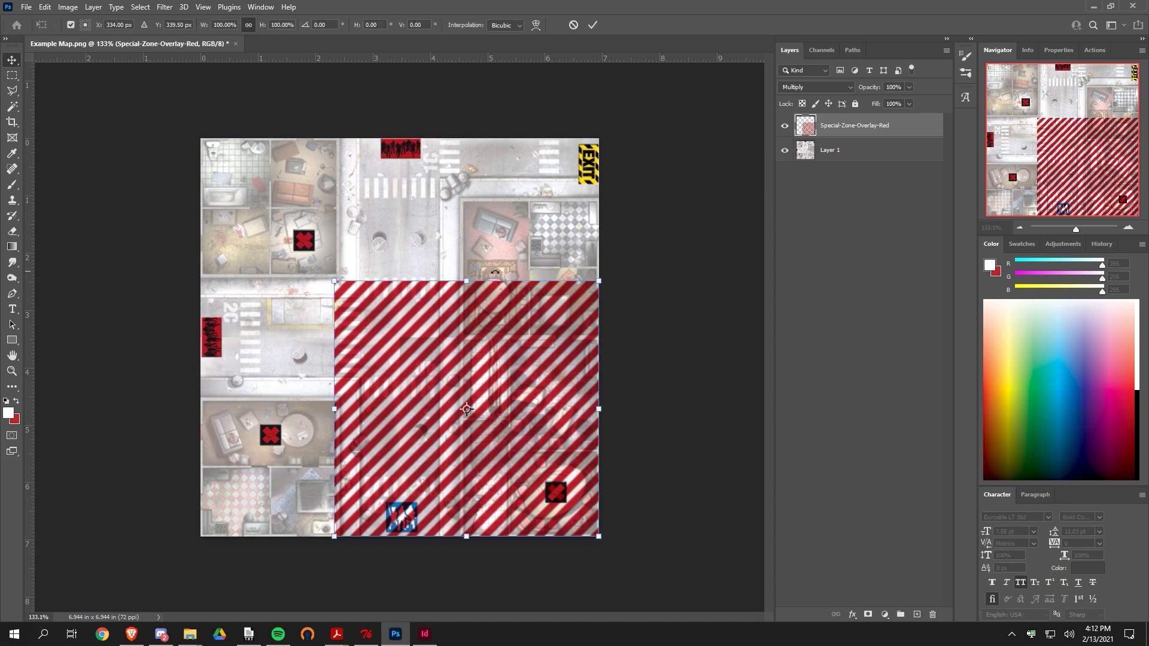
drag(333, 281, 269, 202)
key(Return)
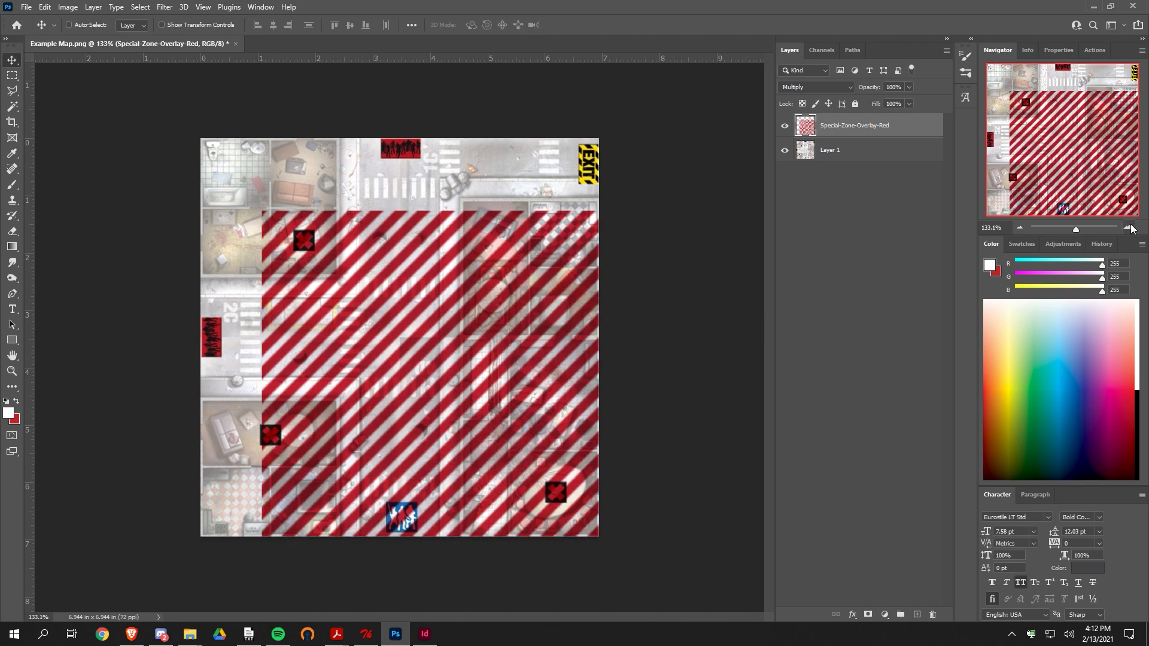
- Delete the red stripes everywhere except over the map's lower-right room and clear the selection
click(12, 75)
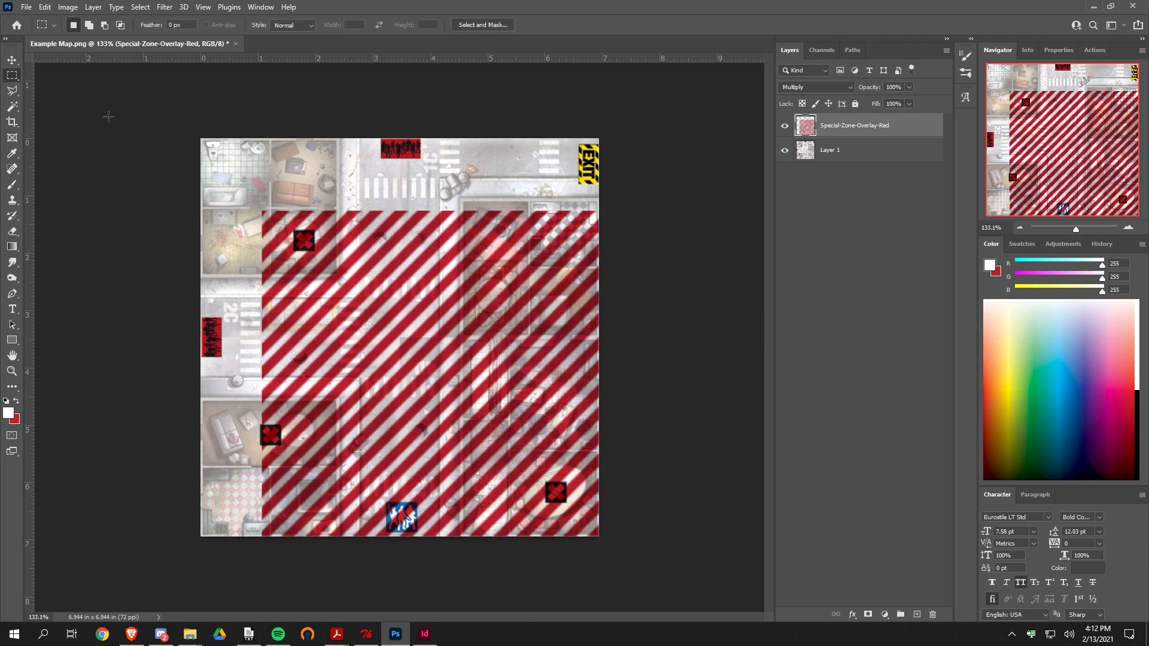
drag(200, 139, 663, 450)
key(Delete)
drag(203, 536, 509, 331)
key(Delete)
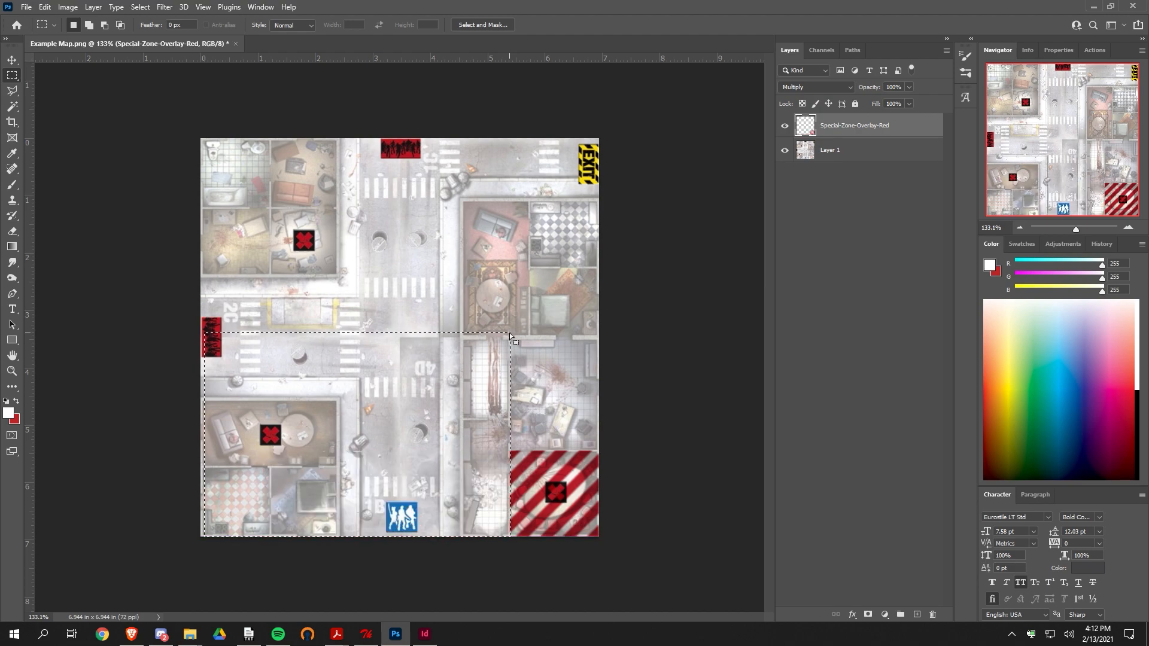
key(ctrl+d)
- Cut the red stripes away from the square objective token in the lower-right room
click(1128, 229)
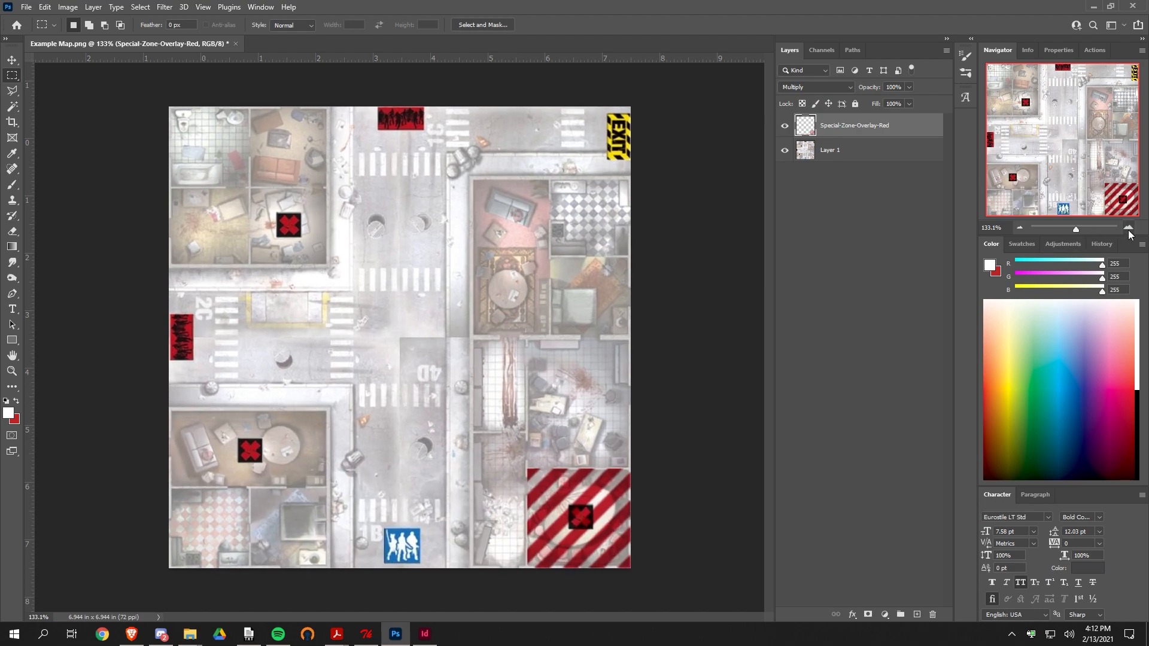
click(1128, 228)
drag(572, 503, 435, 345)
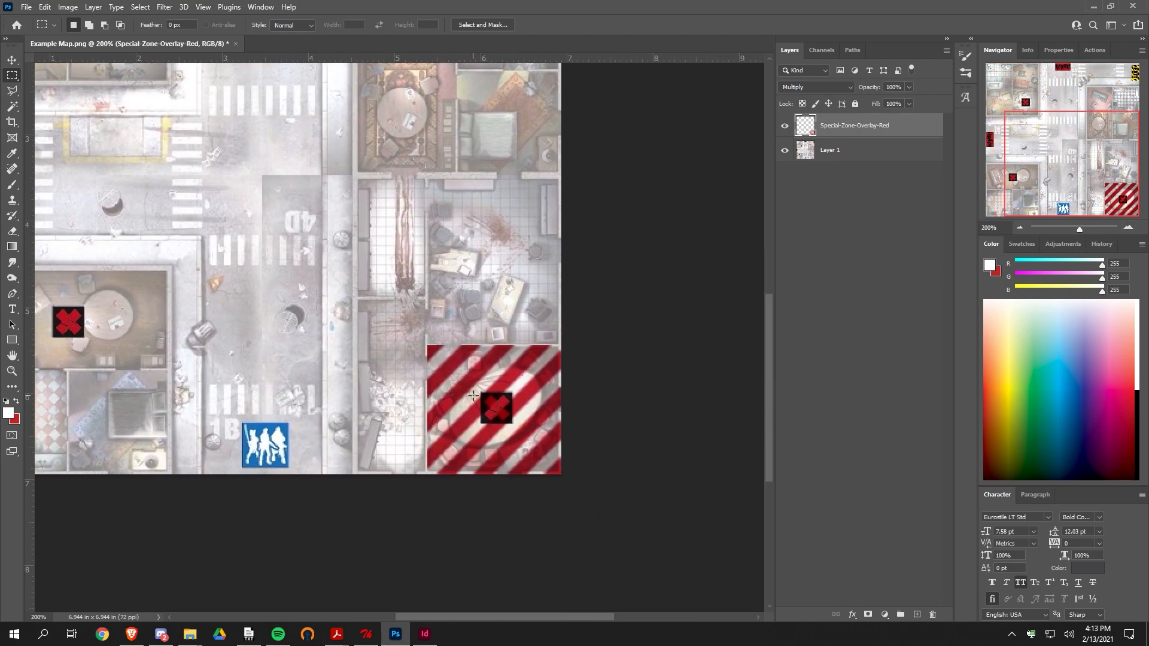
drag(480, 390, 514, 423)
key(ctrl+x)
click(1019, 228)
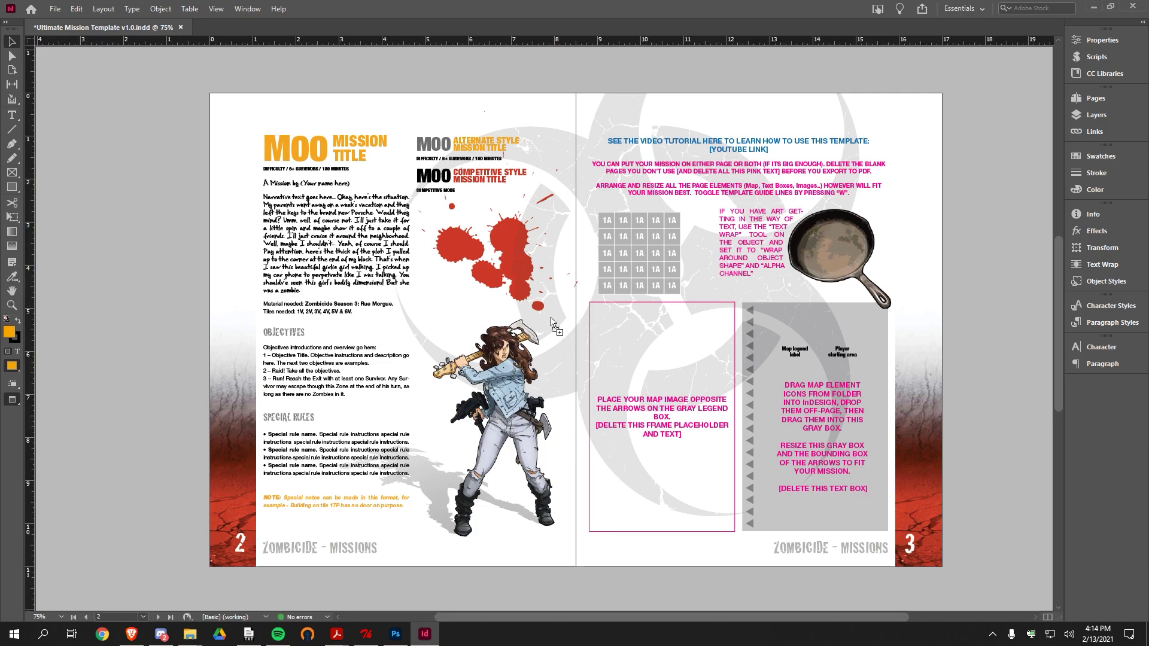
- Place the map image in InDesign, scaled to the width of page 3's map placeholder and aligned with its lower edge, and toggle the template guides
click(148, 327)
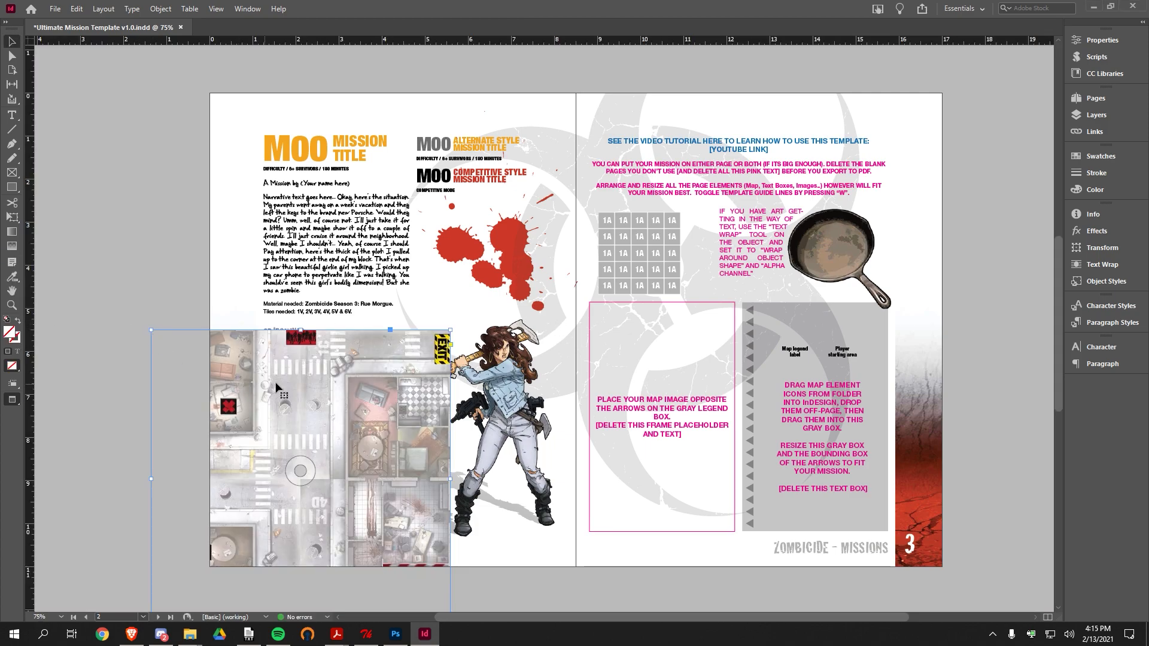
drag(279, 386, 717, 290)
drag(887, 232, 738, 383)
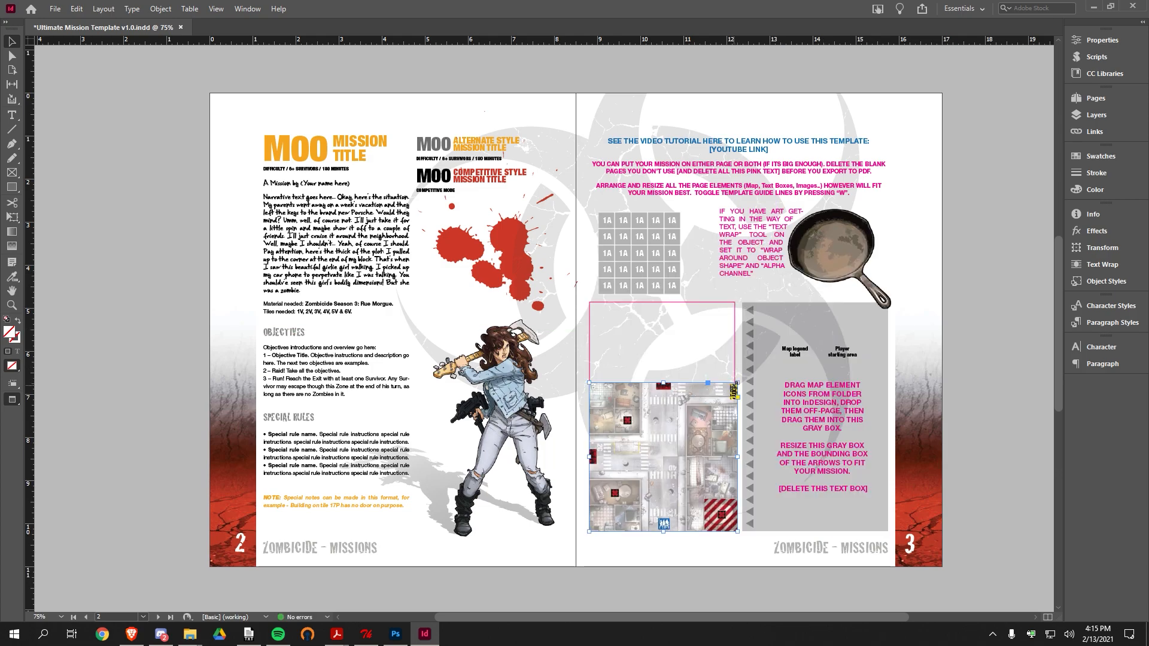
click(957, 333)
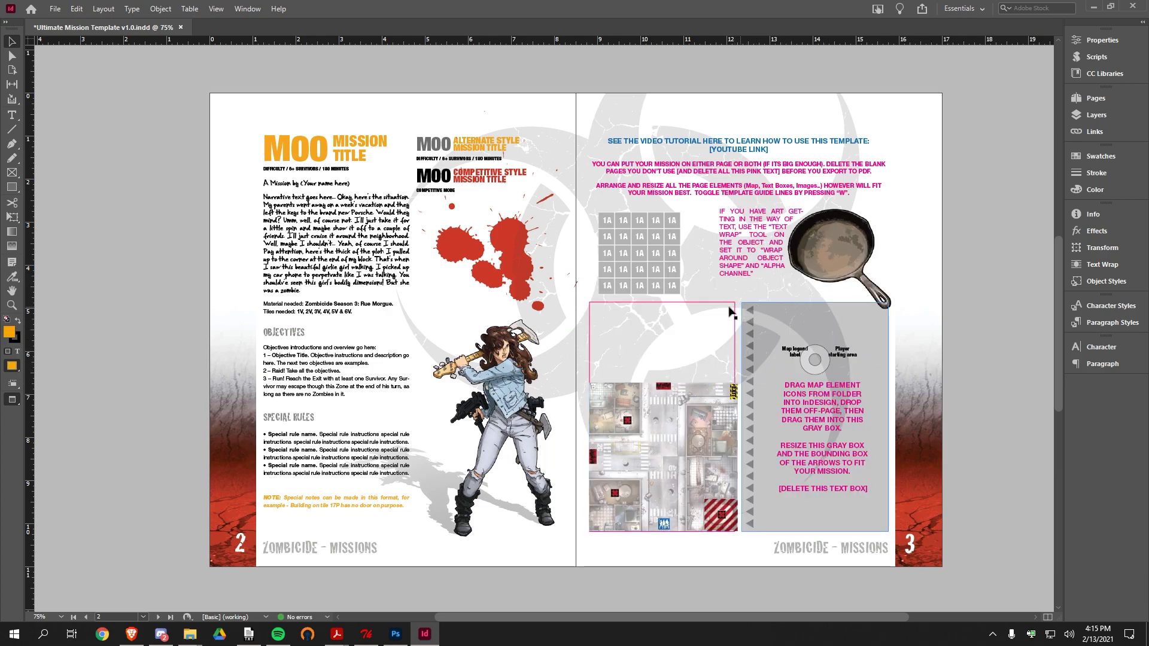
key(w)
- Bring File Explorer over the layout and open the Map Legend Icons folder within Map Assets
key(alt+Tab)
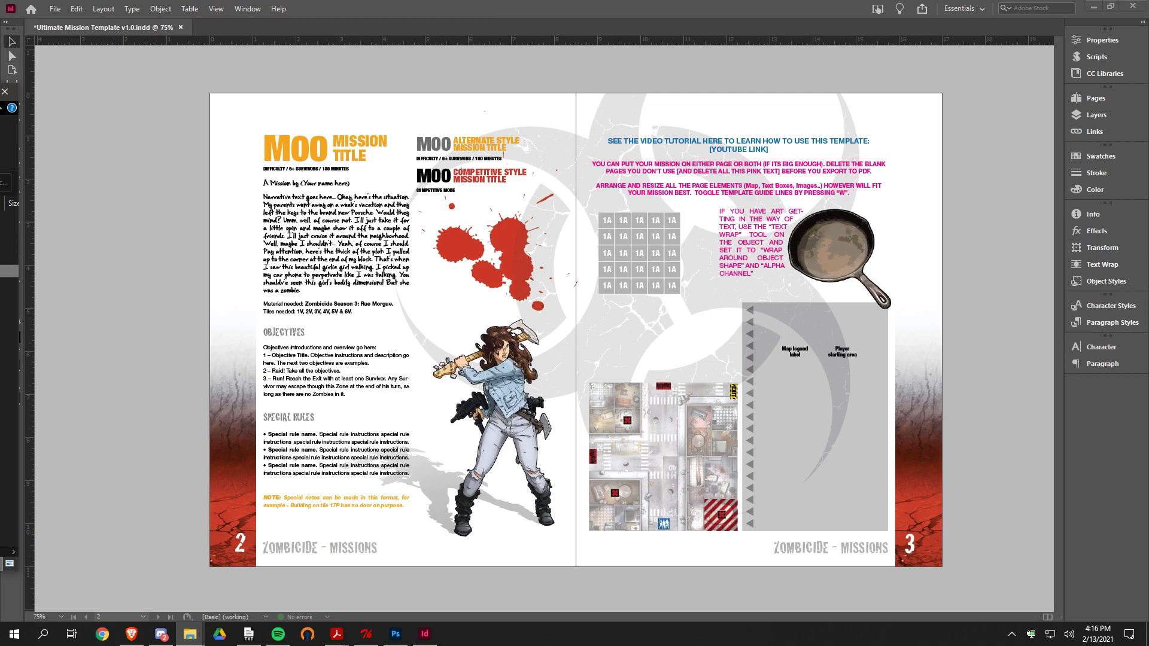
drag(0, 94, 336, 113)
key(alt+Left)
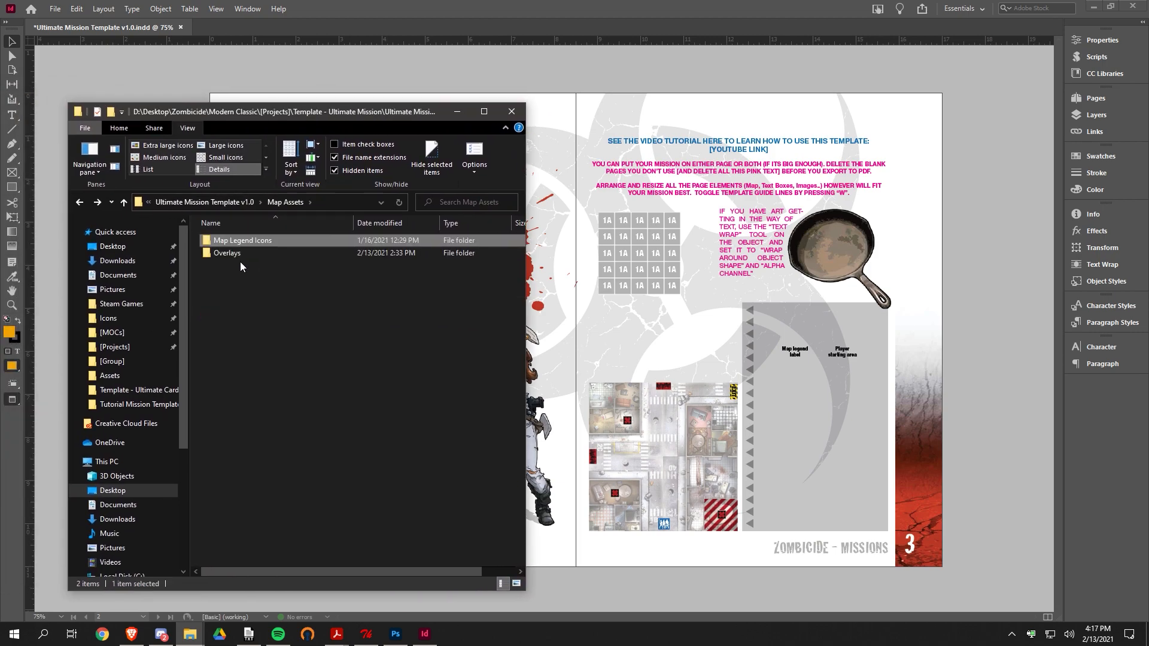
double_click(228, 245)
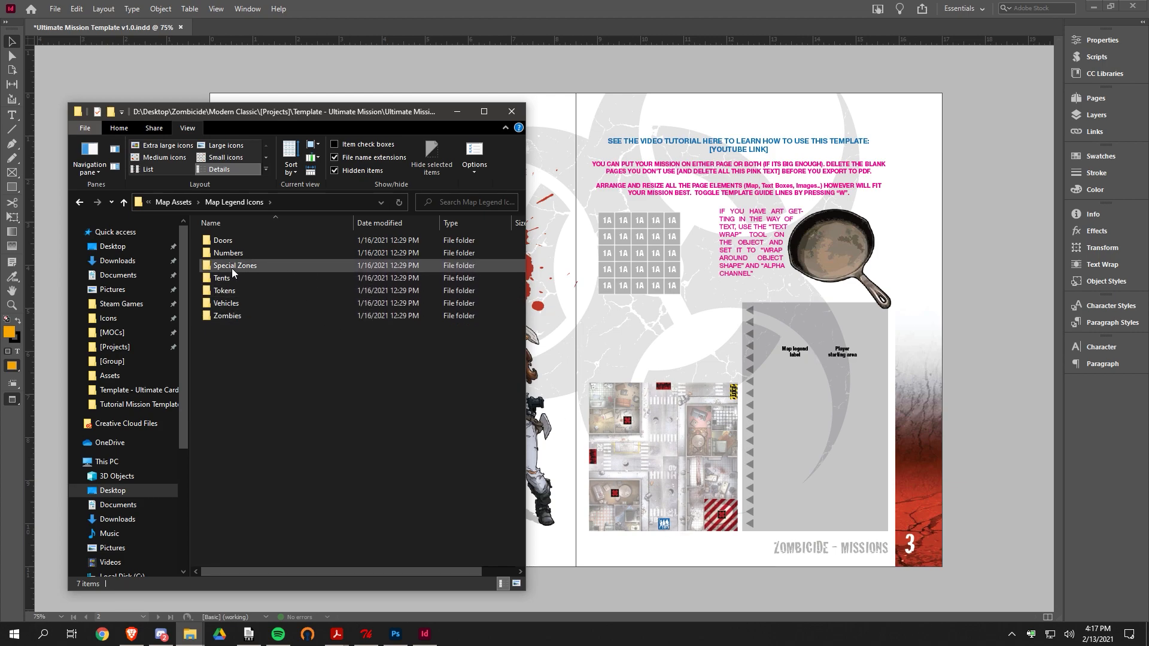
- Place start token.jpg from the Tokens folder above the "Player starting area" label in the map legend and scale it down slightly
double_click(230, 296)
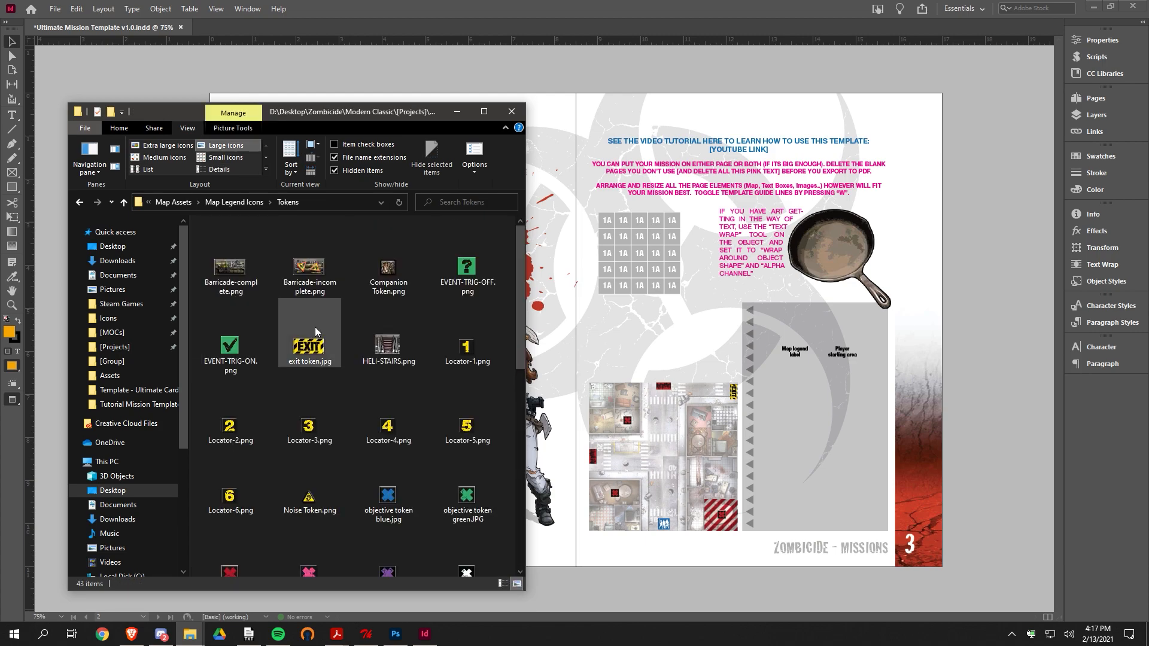
scroll(314, 326, down, 10)
click(392, 392)
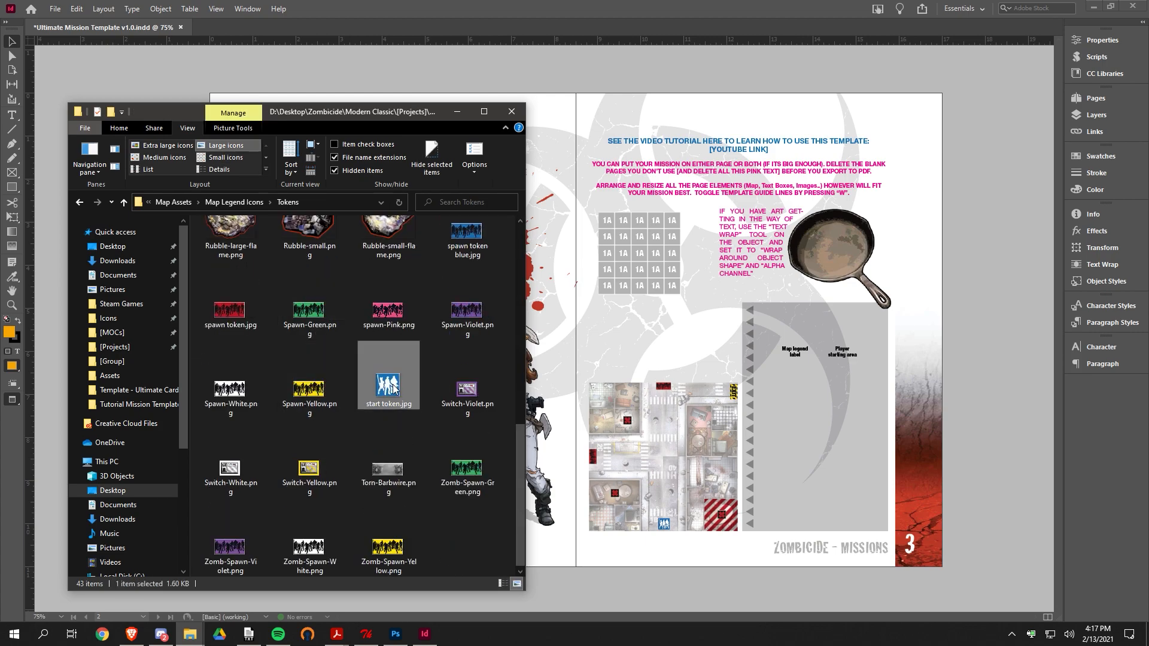
drag(392, 389, 838, 336)
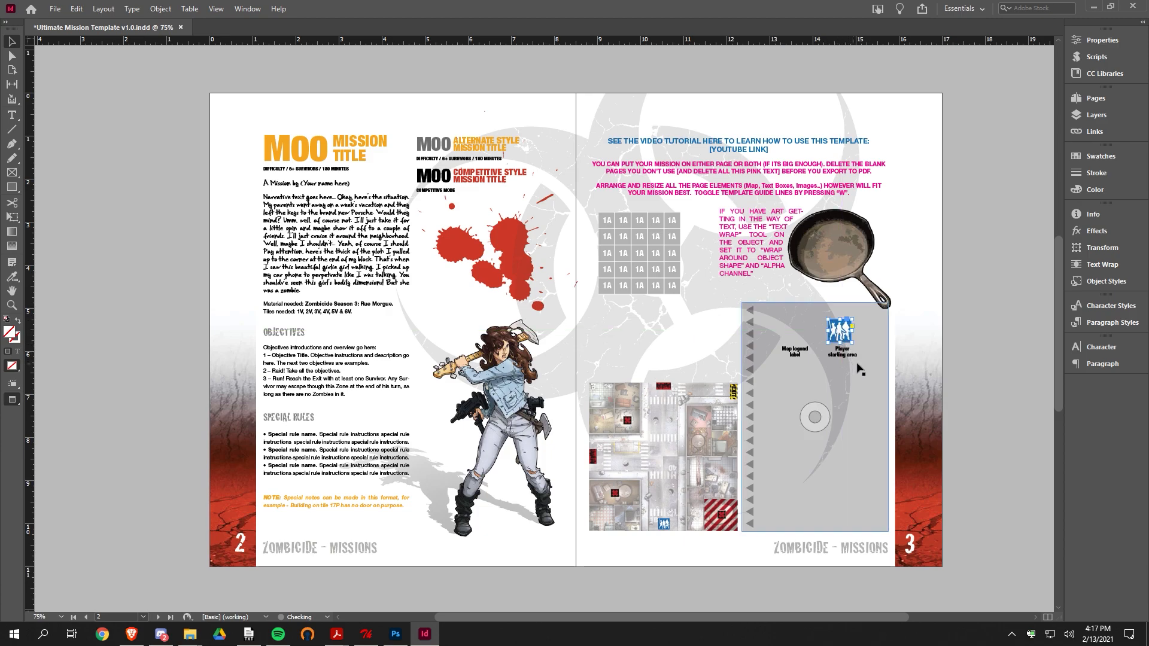
scroll(860, 363, up, 3)
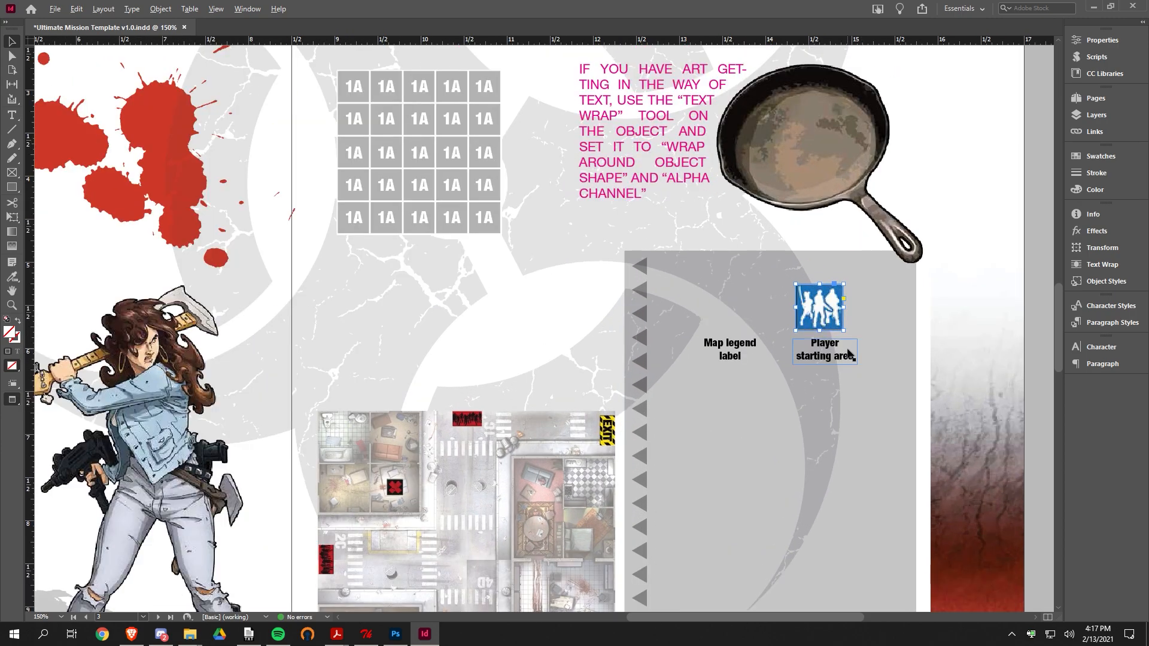
drag(831, 324, 839, 328)
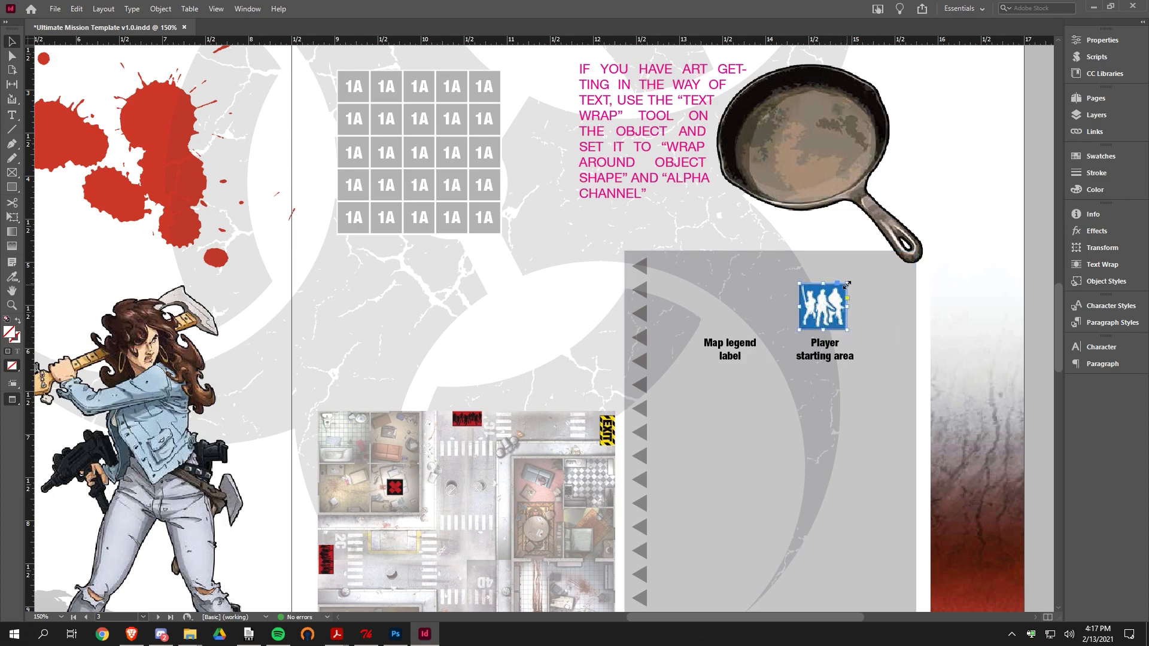
drag(847, 285, 844, 328)
click(955, 350)
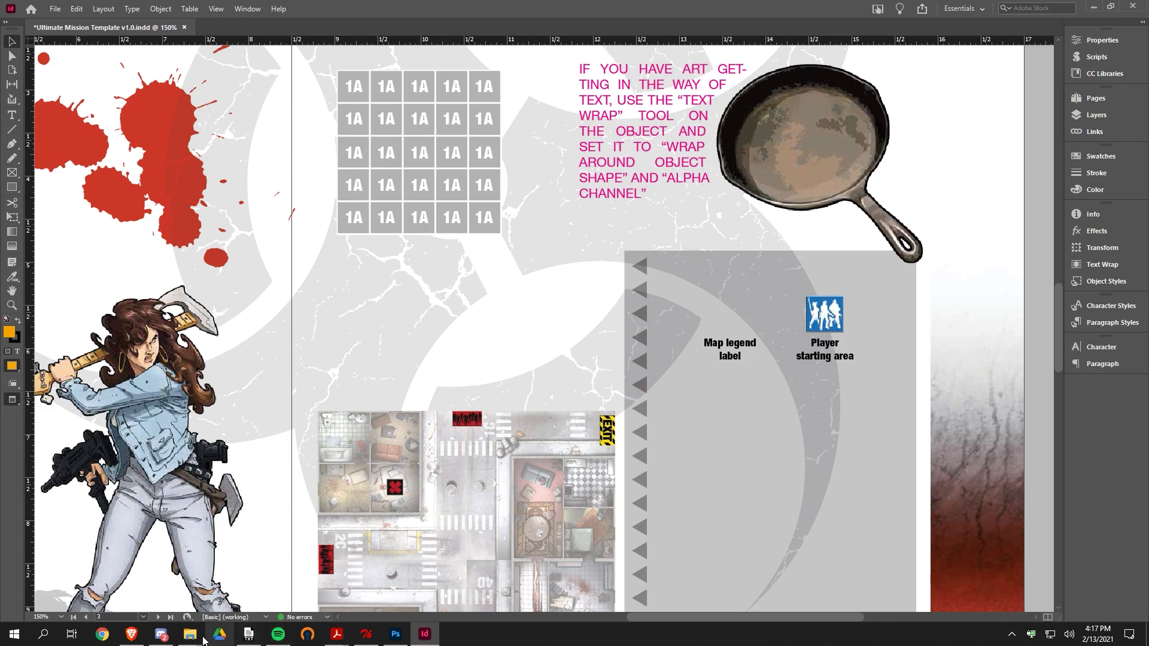
- Place exit token.jpg from the Tokens folder above the "Map legend label" text in the gray legend box
mouse_move(194, 634)
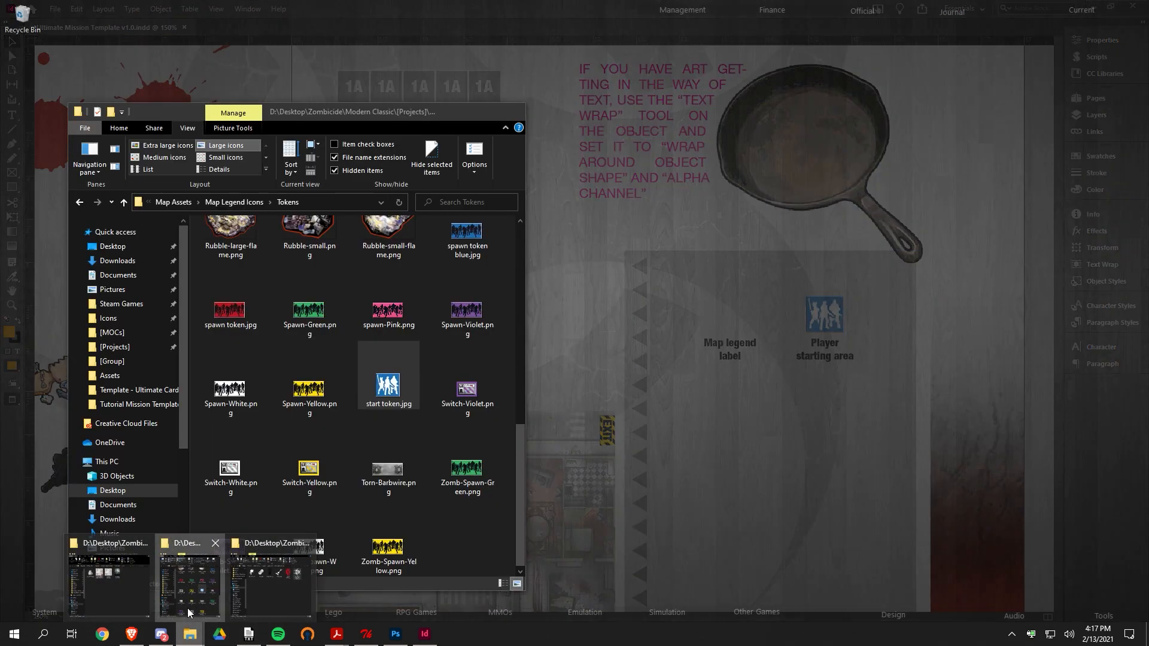
click(188, 608)
scroll(334, 437, up, 5)
drag(309, 278, 745, 324)
click(1039, 414)
- Replace the label text under the exit token with "Exit Zone"
double_click(735, 345)
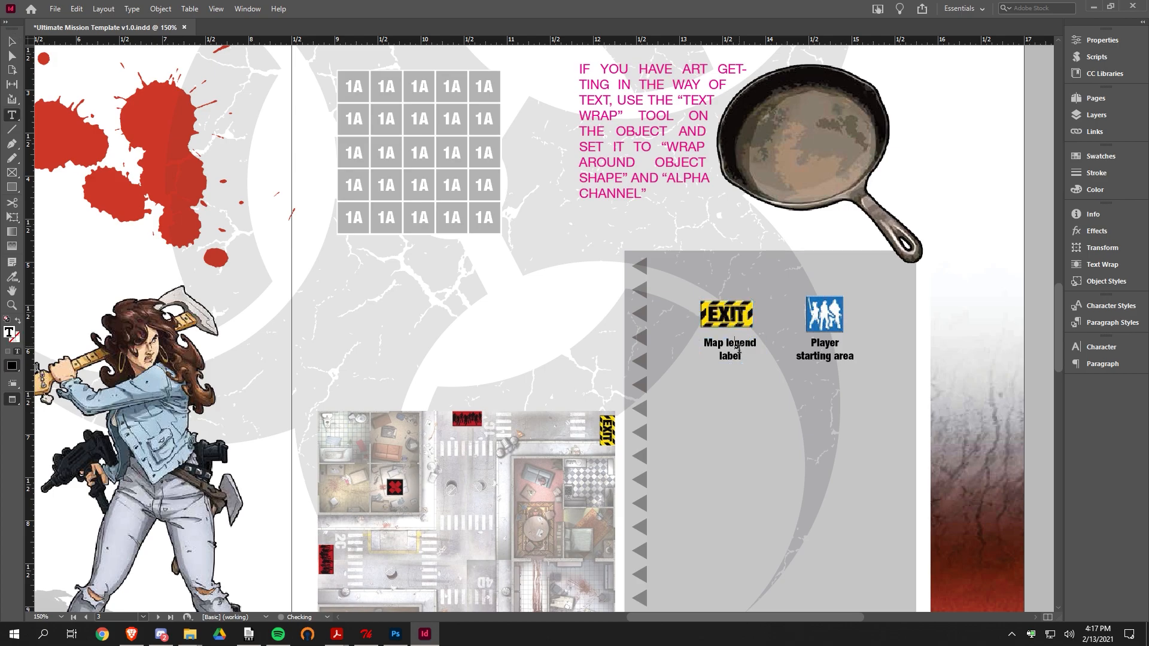
key(ctrl+a)
text(Exit)
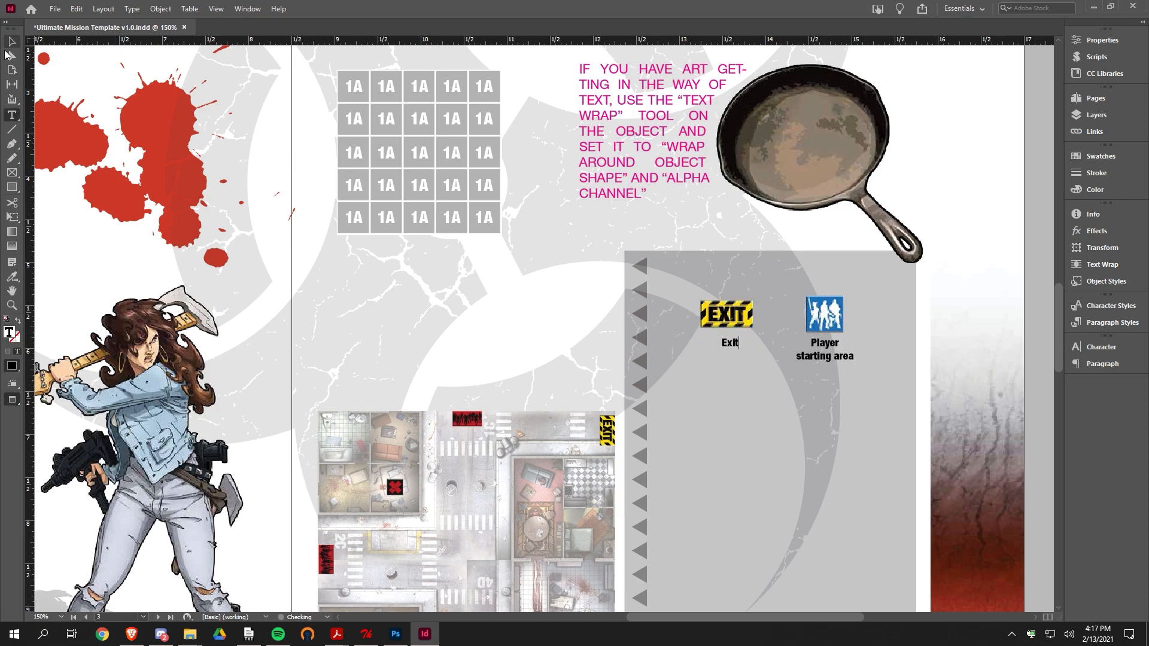
text( Zone)
key(Escape)
click(783, 389)
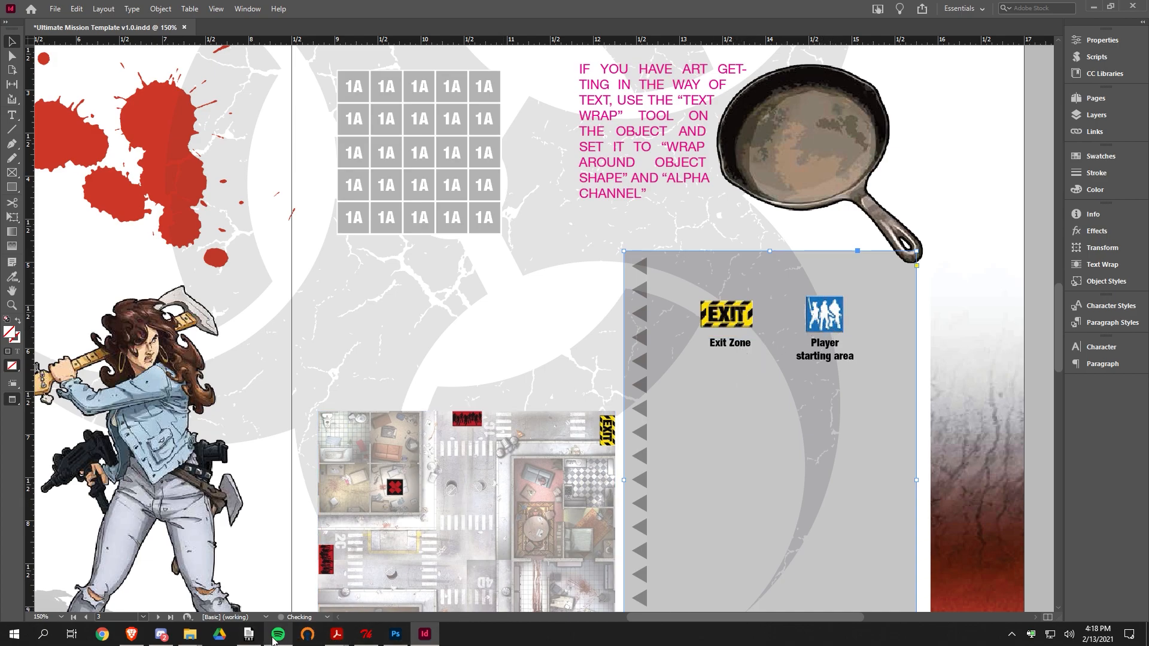
- Place Special-Zone-Red.png from the Special Zones legend icons folder beneath the "Exit Zone" label
scroll(568, 448, down, 3)
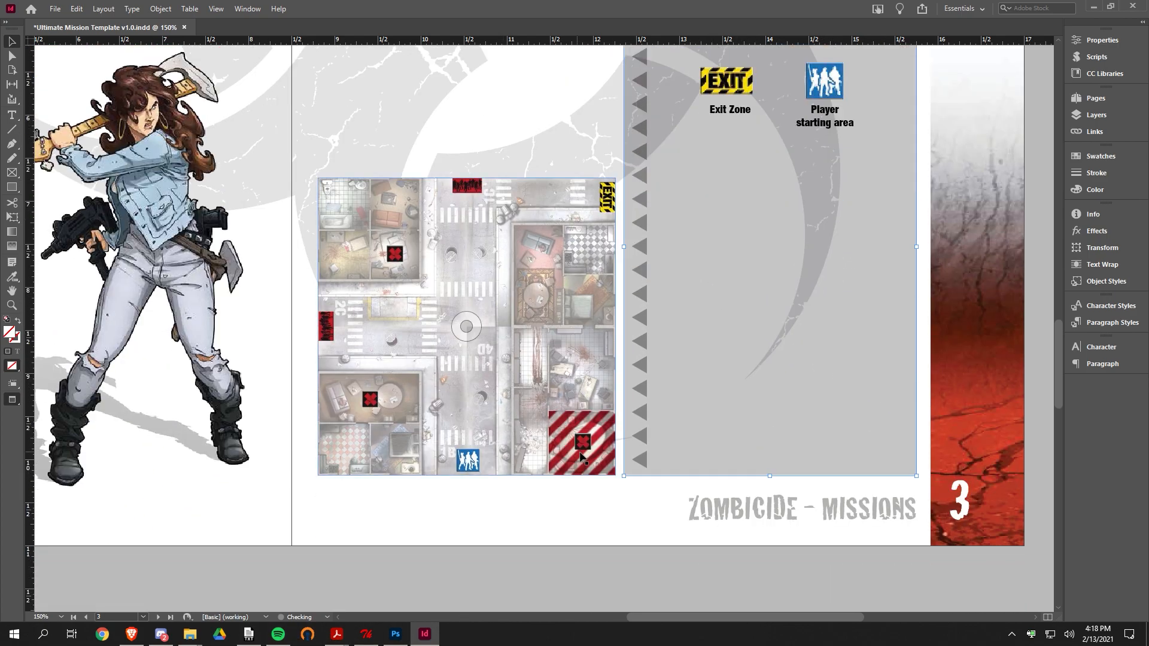
scroll(581, 458, up, 2)
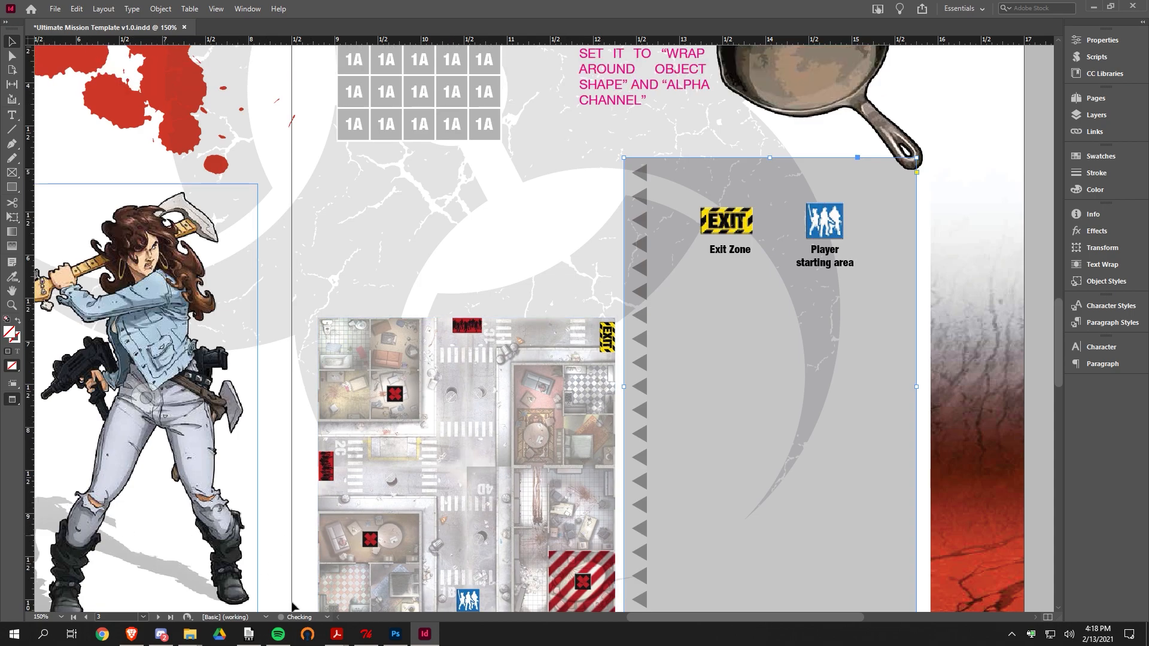
mouse_move(189, 634)
mouse_move(256, 590)
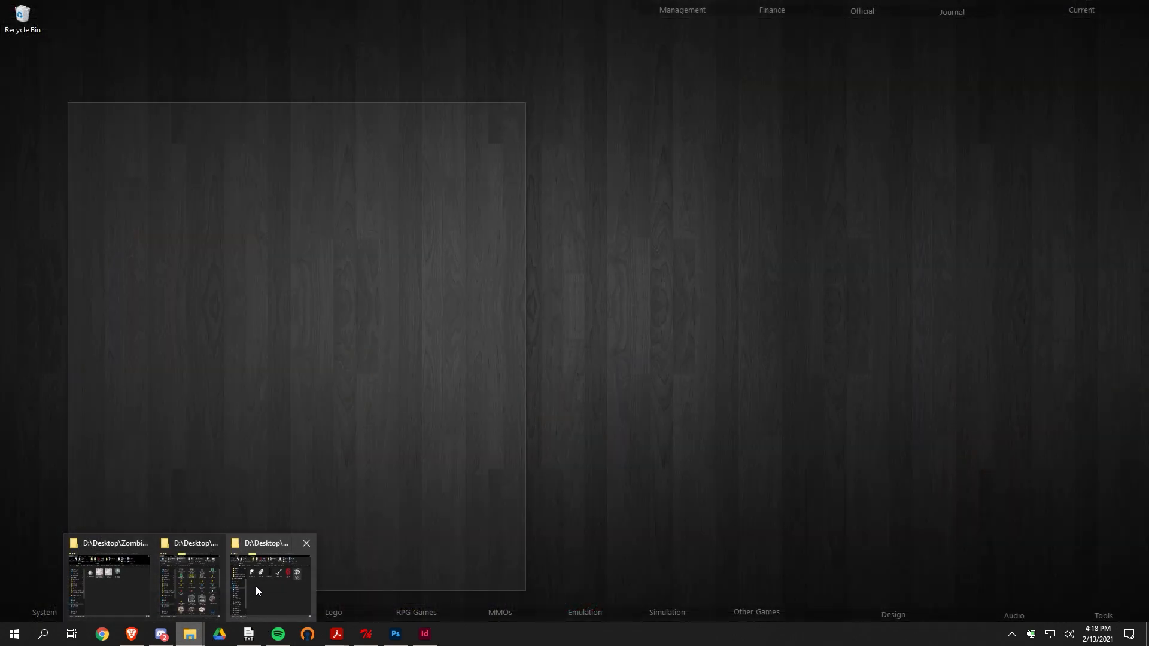
click(198, 586)
key(alt+Left)
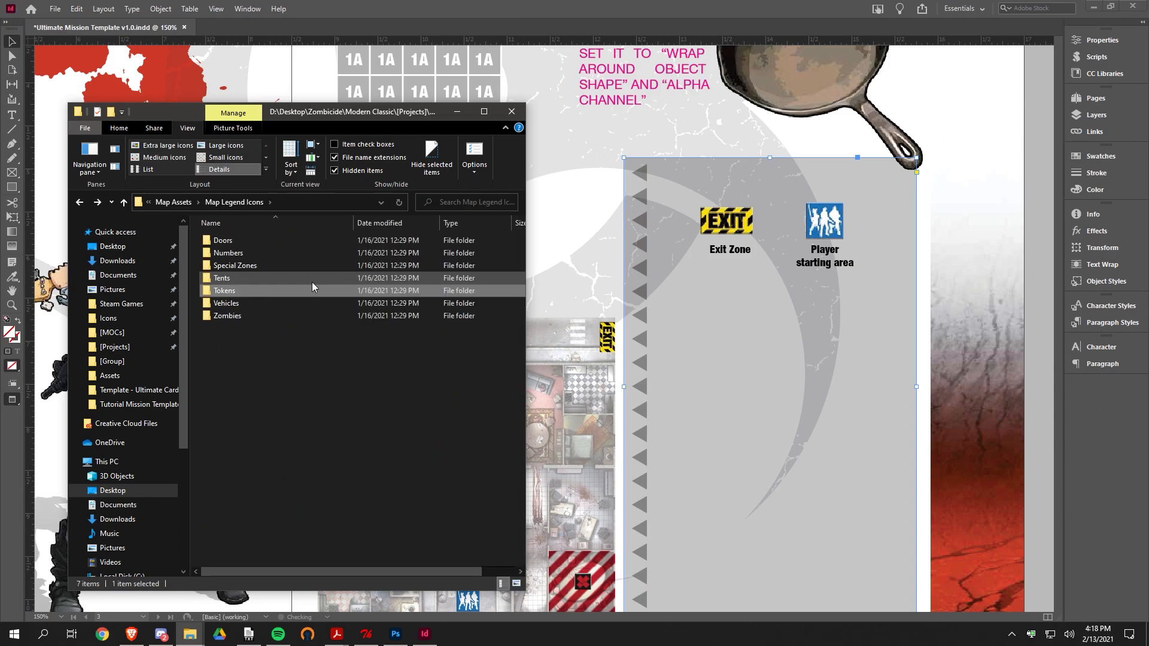
click(238, 267)
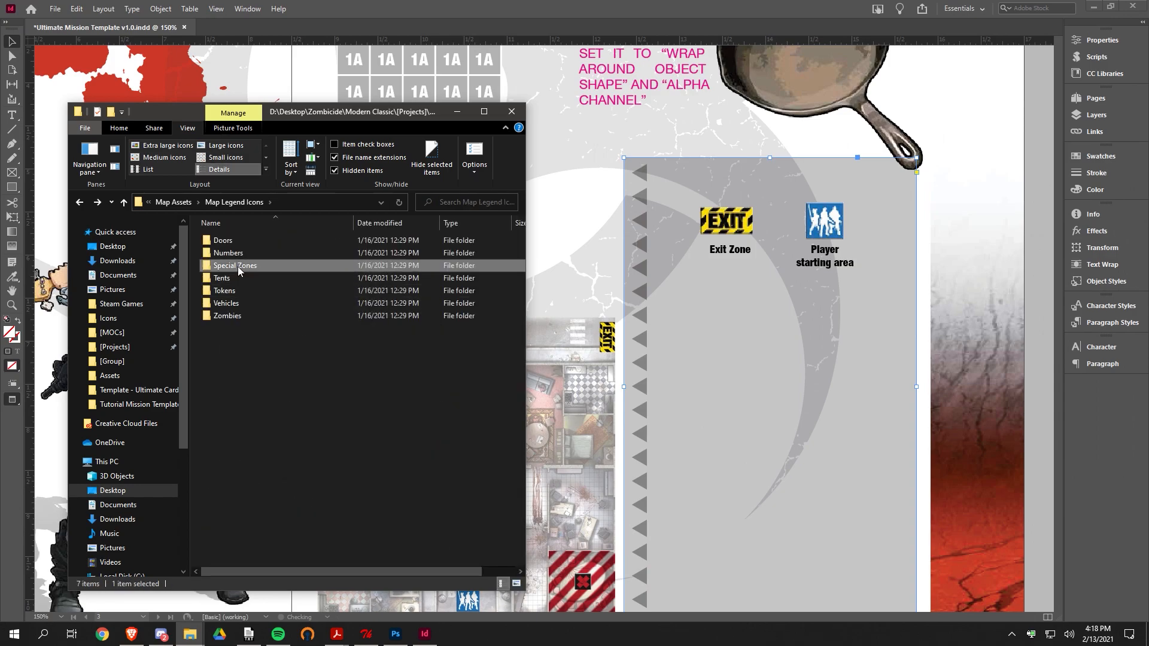
double_click(238, 267)
click(421, 277)
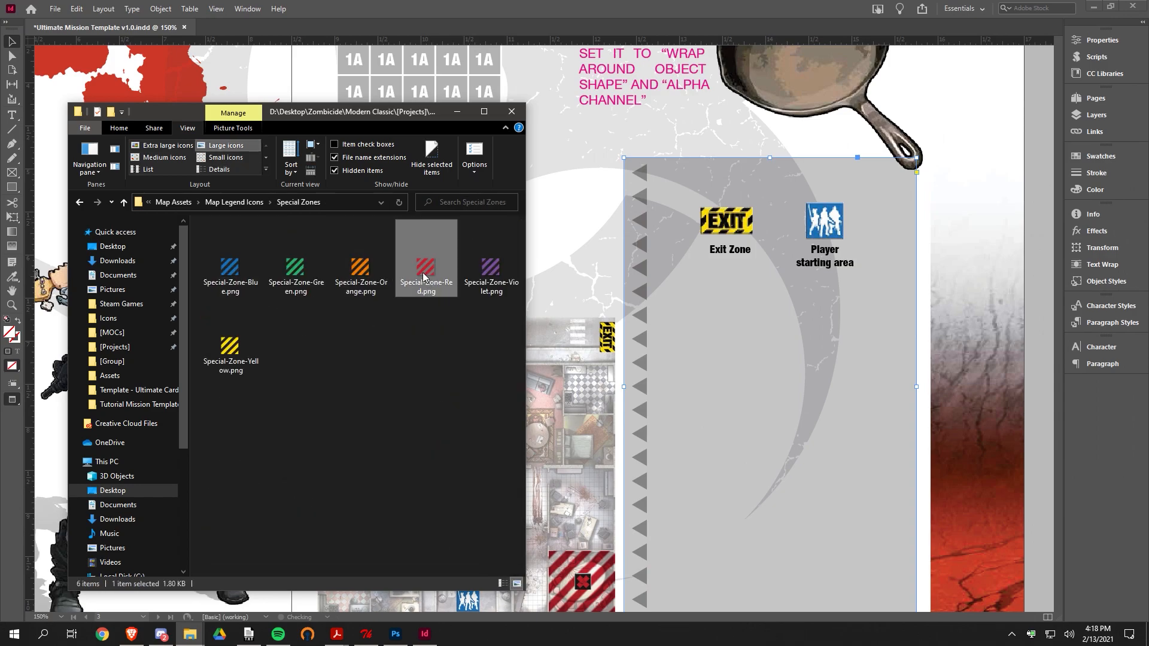
drag(423, 278, 733, 306)
- Duplicate the "Exit Zone" label and position the copy directly beneath the red striped icon
click(733, 255)
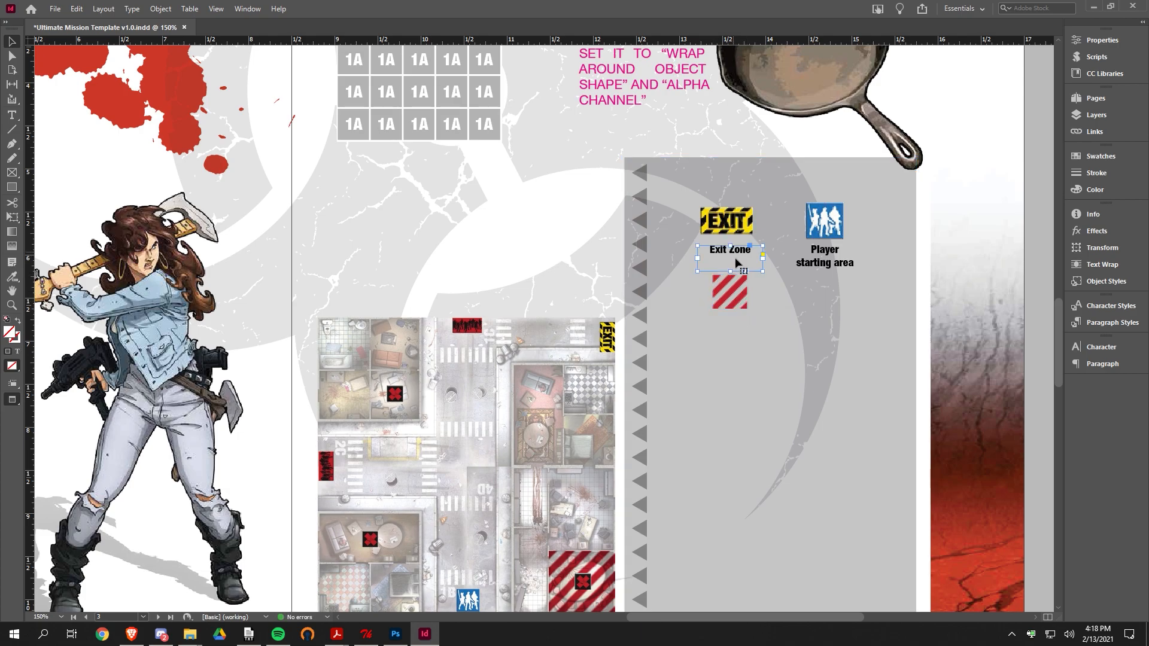
key(ctrl+v)
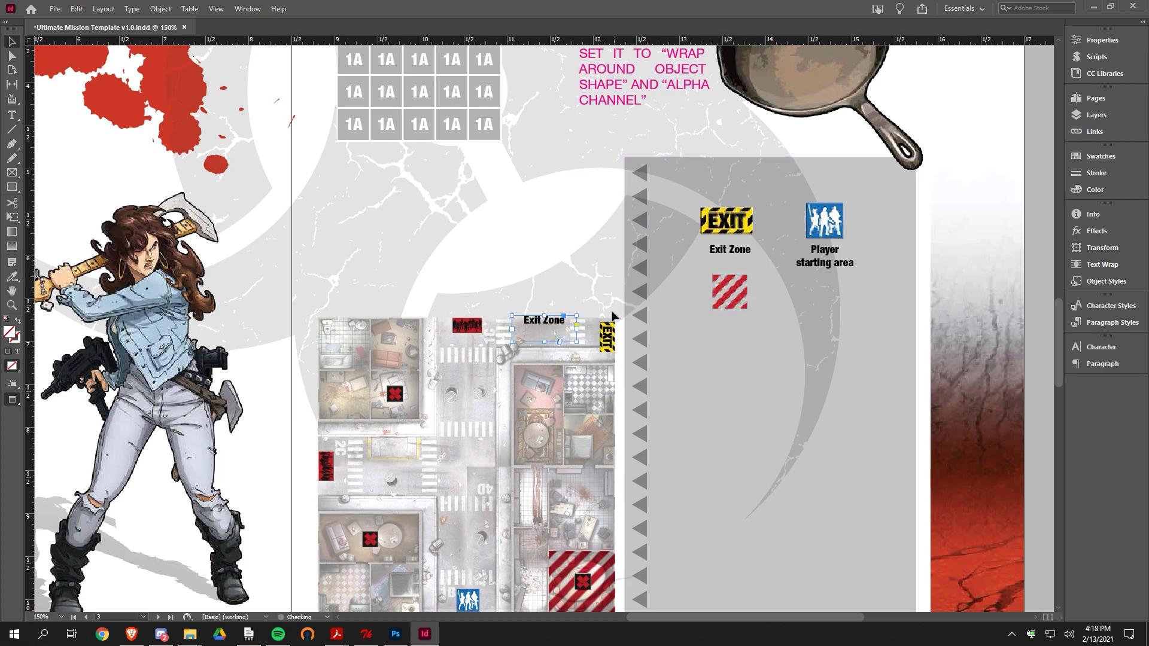
drag(563, 333, 748, 336)
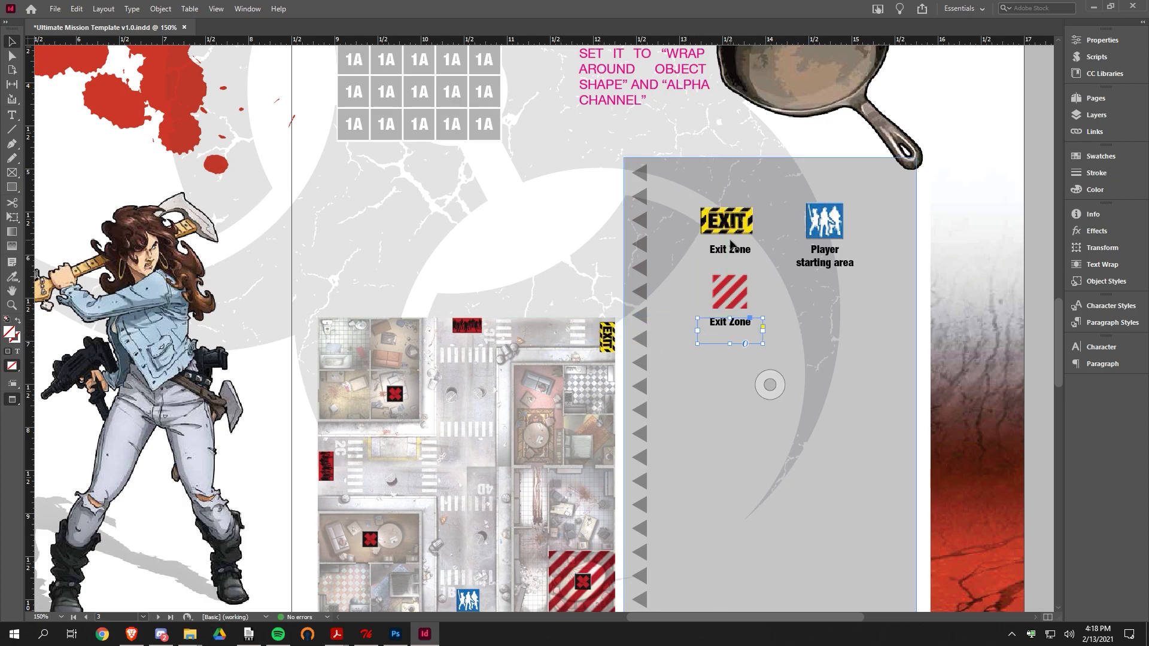
key(Up)
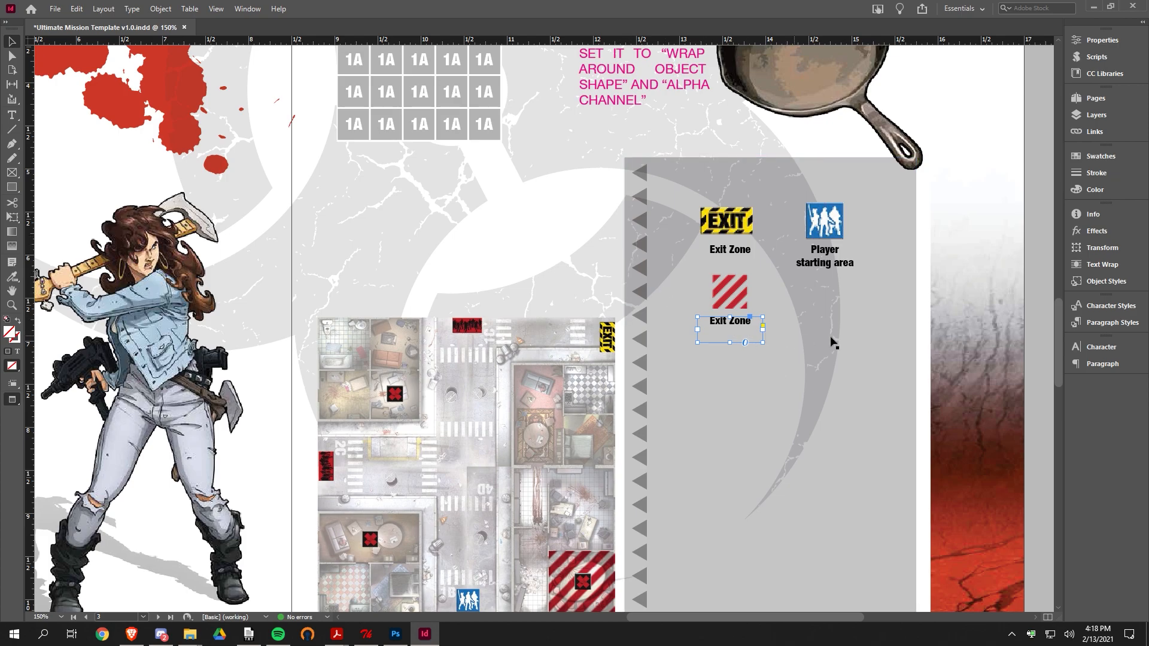
- Change the label under the red striped icon to "No Spawn Zone", split over two lines
key(t)
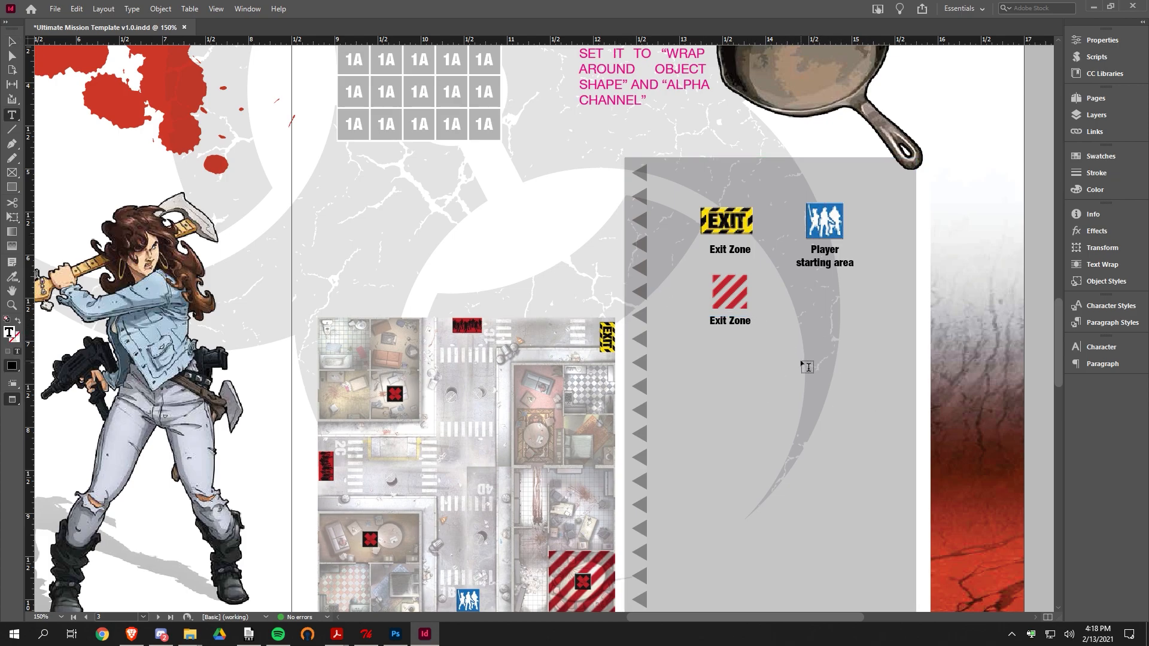
triple_click(730, 320)
key(BackSpace)
text(No Spawn)
key(Return)
scroll(452, 260, down, 2)
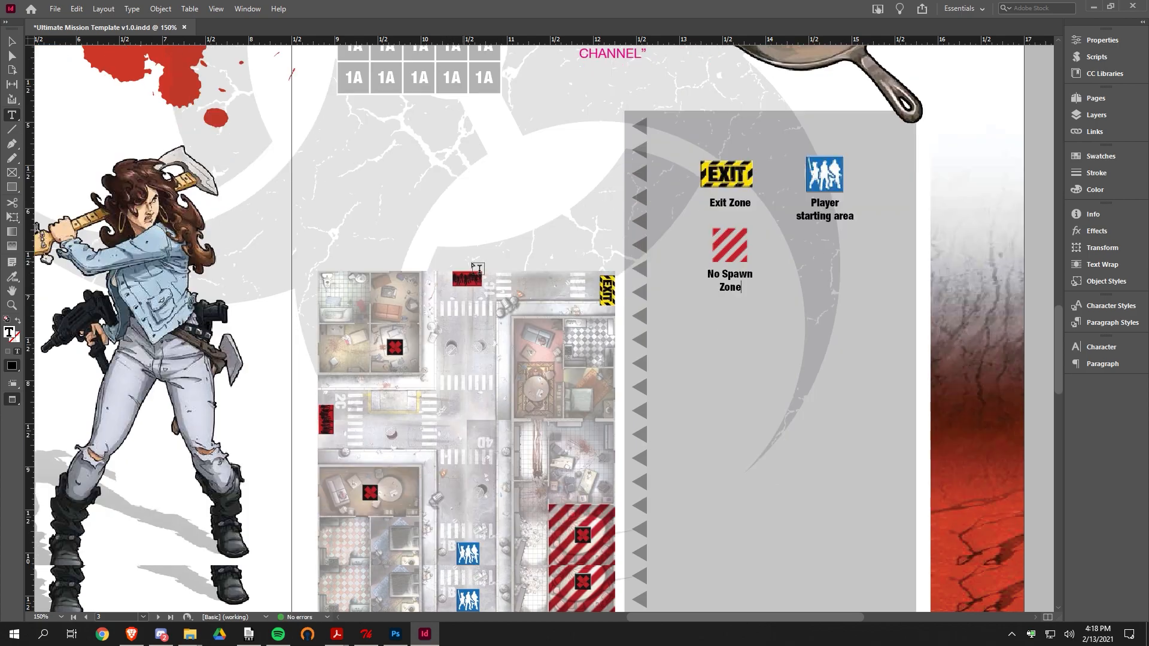
key(Escape)
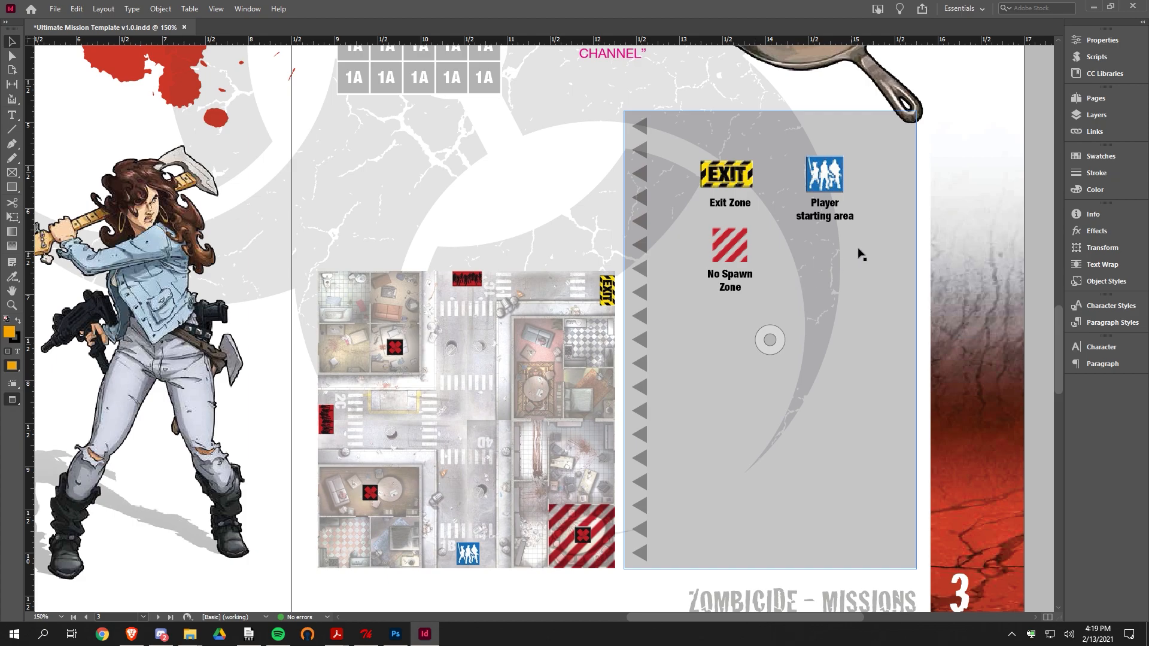
- Move all legend icons and labels to the lower part of the gray box and lower the box's upper edge to just above them
drag(1042, 138, 697, 304)
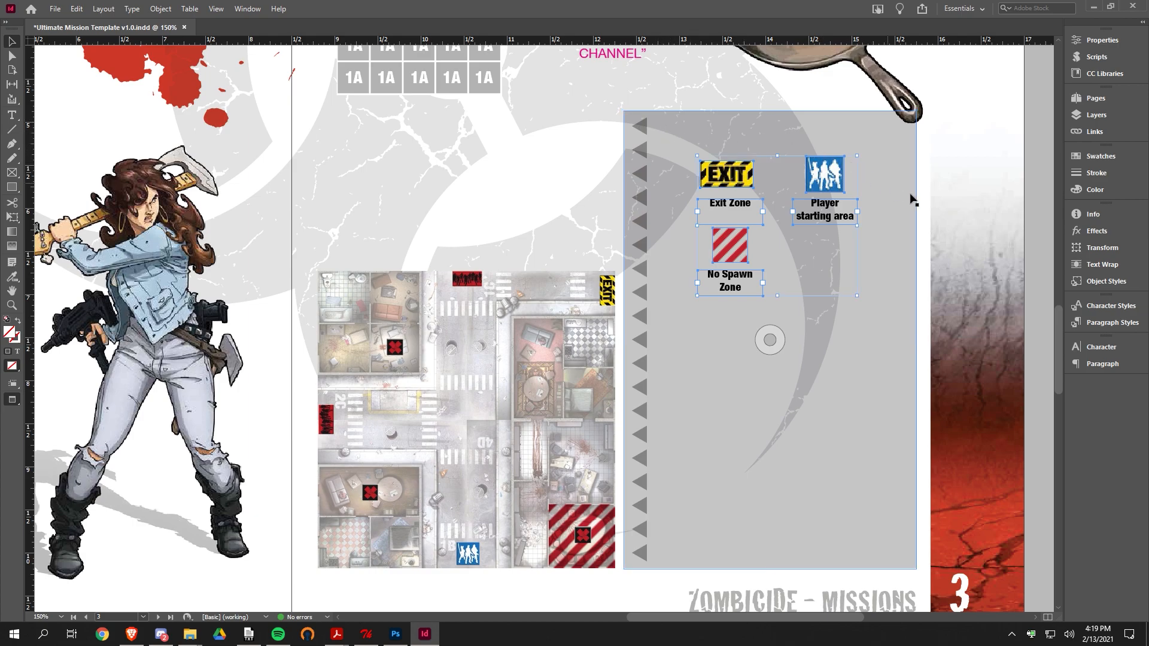
drag(749, 180, 745, 432)
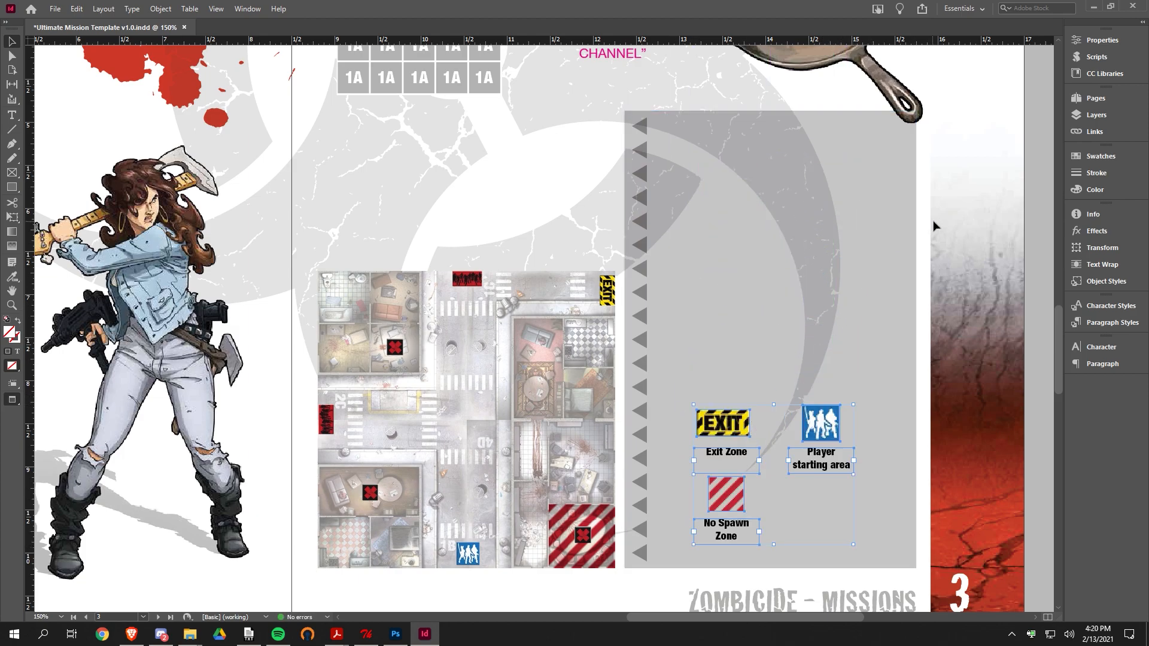
click(773, 157)
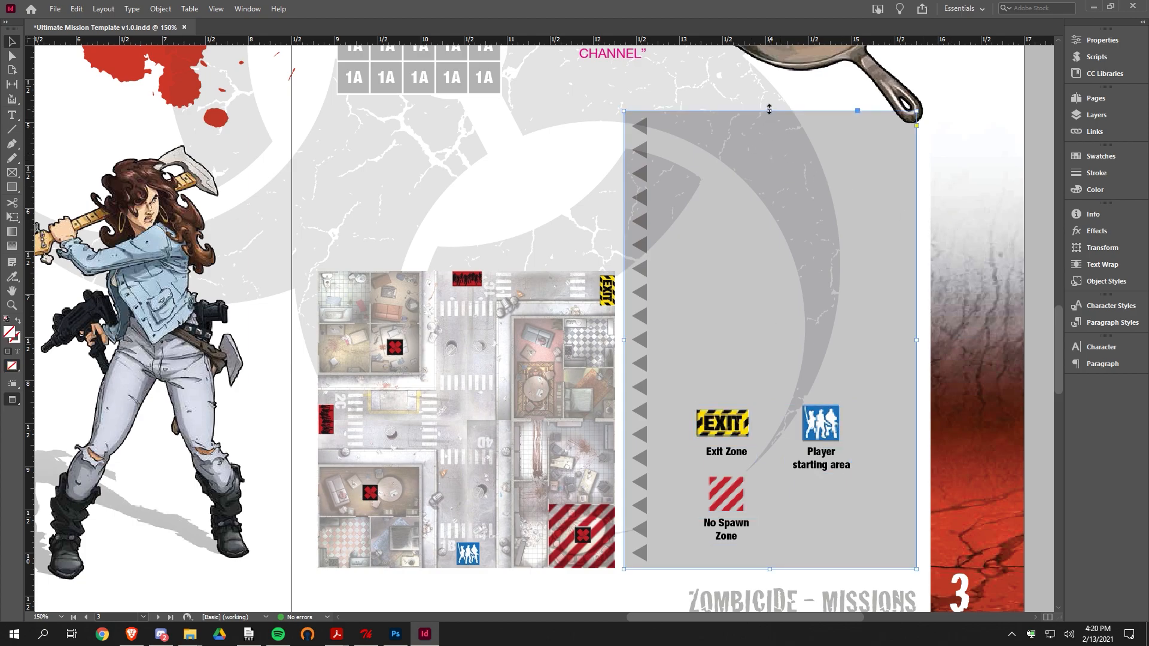
drag(769, 109, 770, 372)
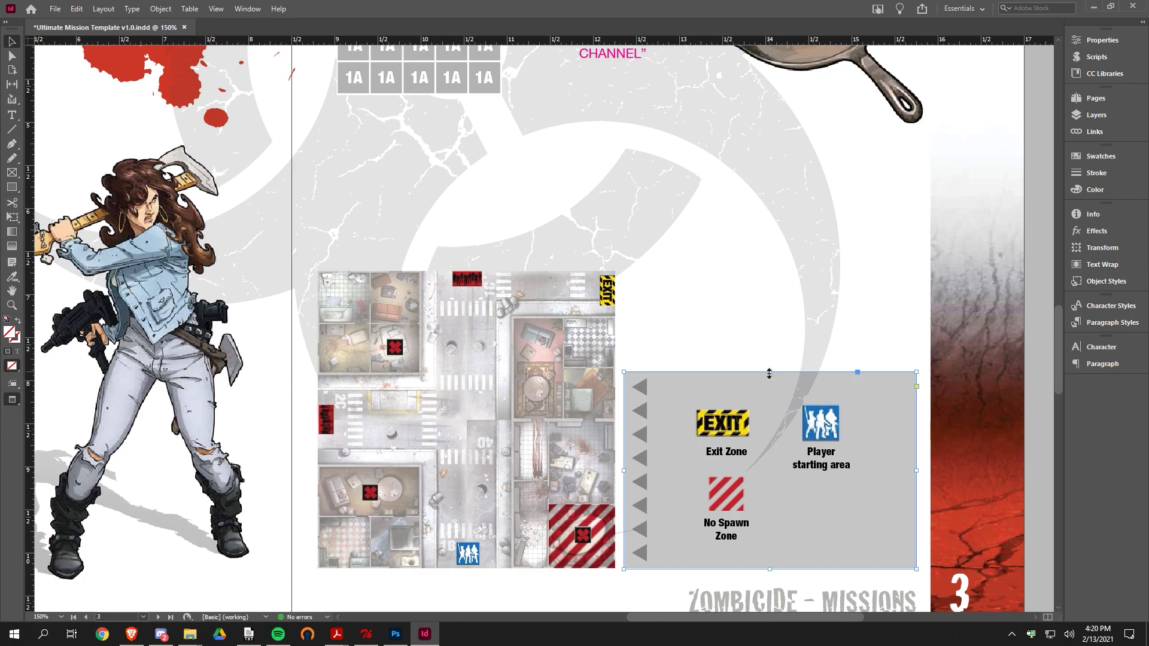
click(1036, 361)
- Try rotating the gray legend box about a quarter turn so its arrows point upward, and undo the rotation
drag(919, 367, 786, 492)
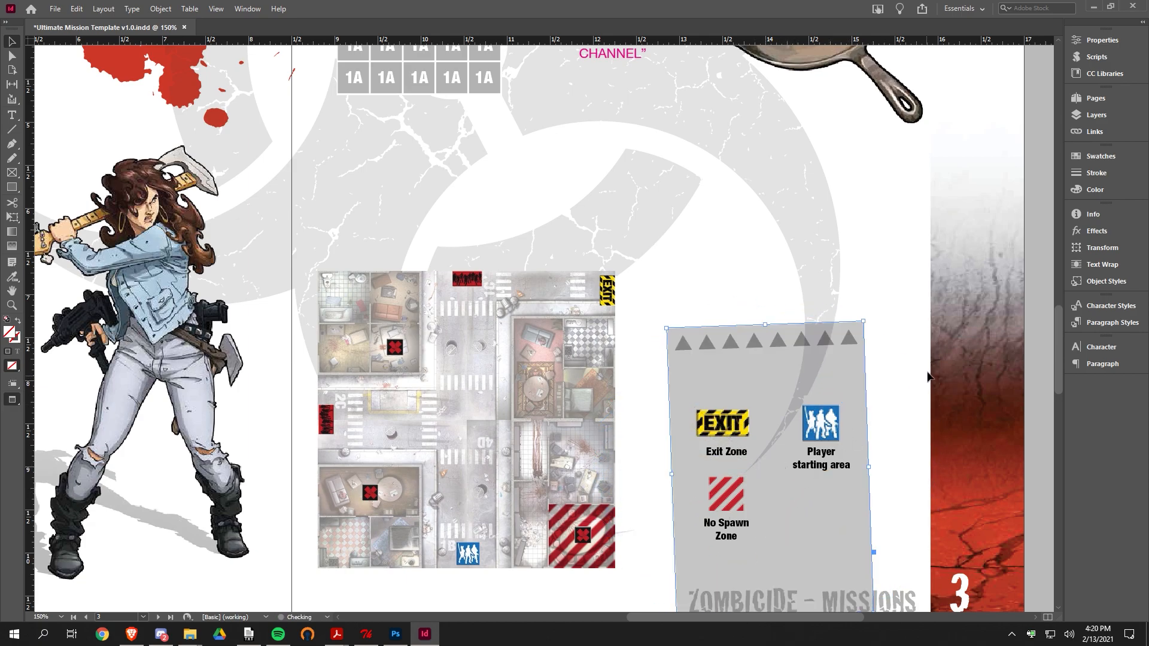
key(ctrl+z)
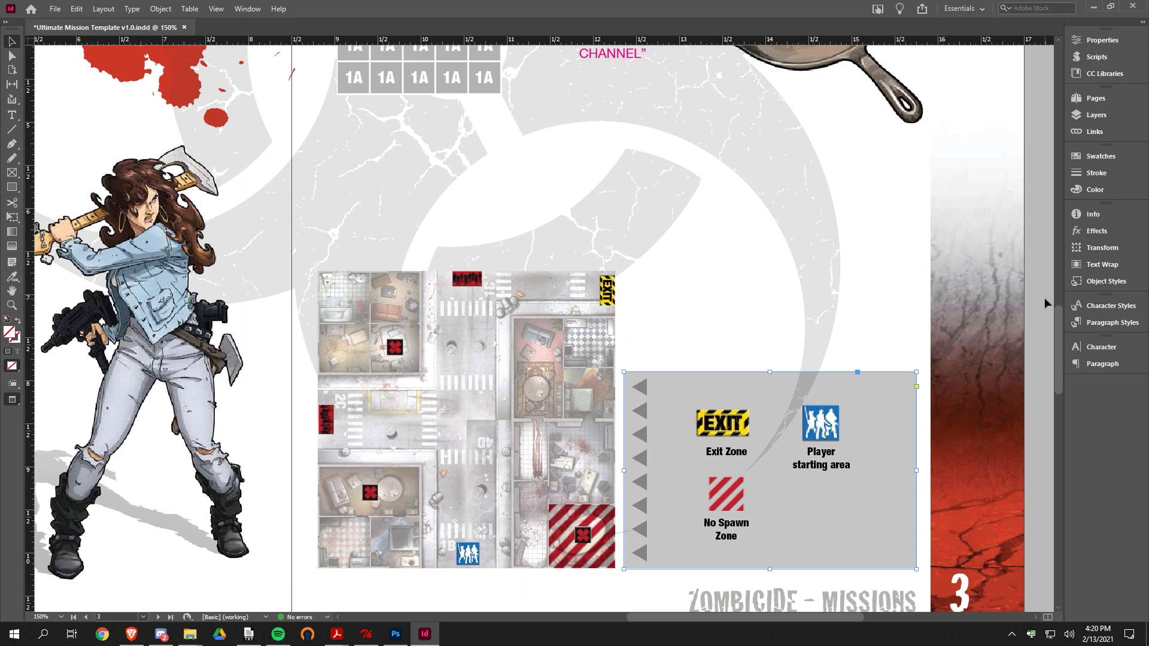
click(1044, 296)
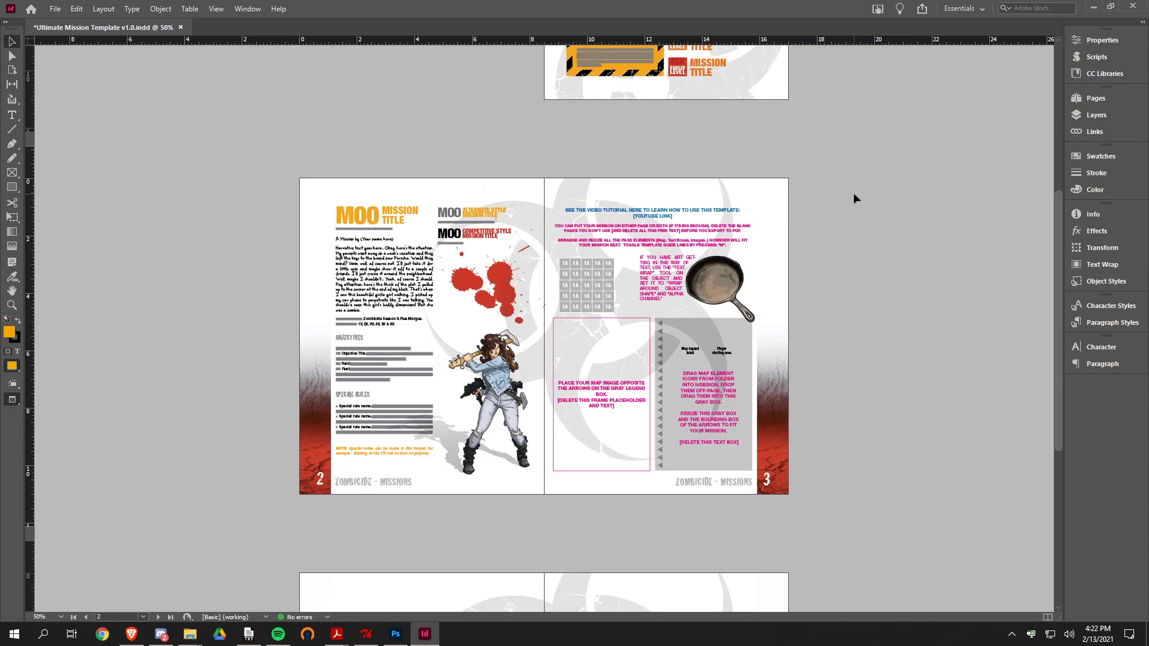
- Delete the unused blank spread of pages 4-5 from the document
scroll(849, 186, down, 6)
scroll(845, 213, up, 4)
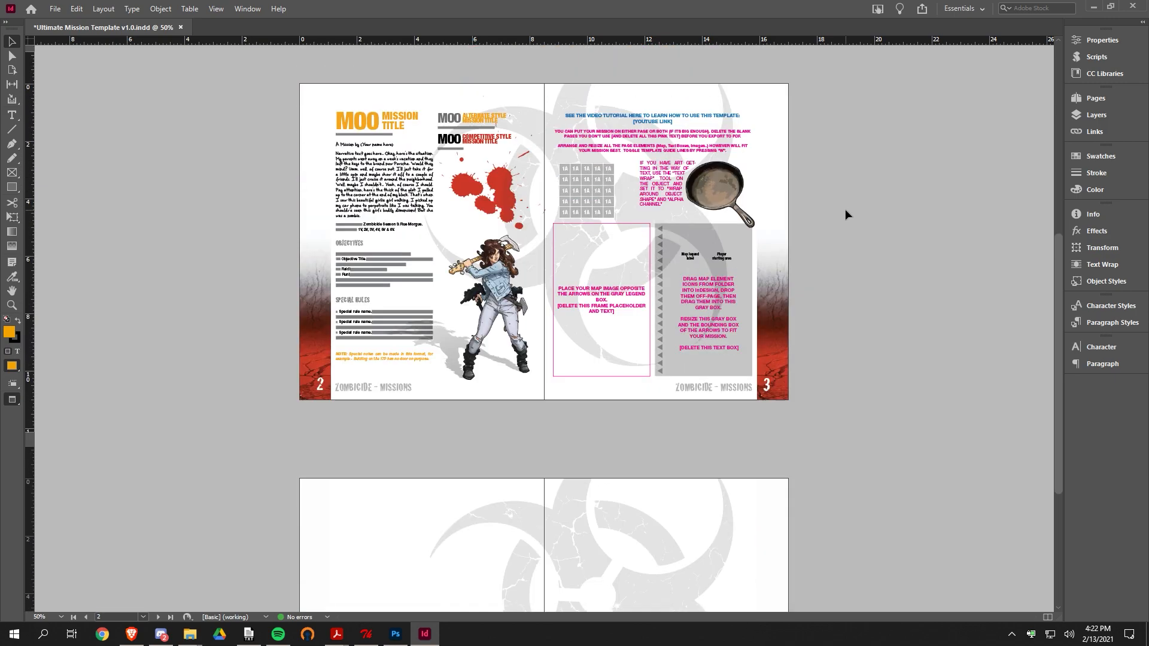
scroll(846, 213, up, 2)
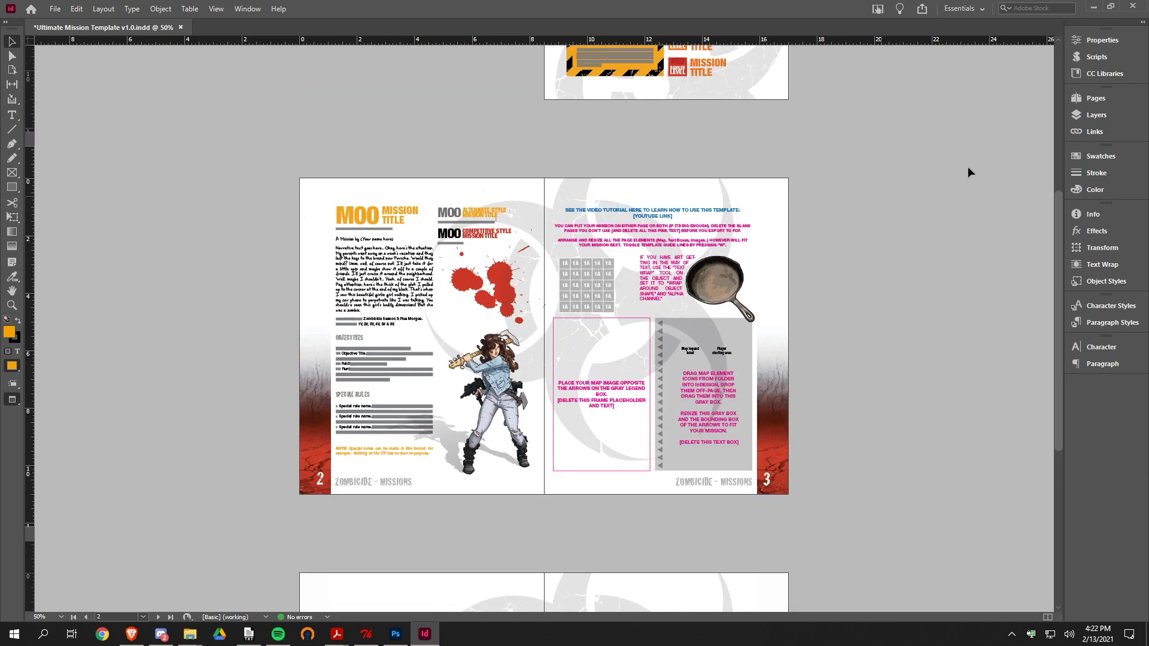
click(1097, 98)
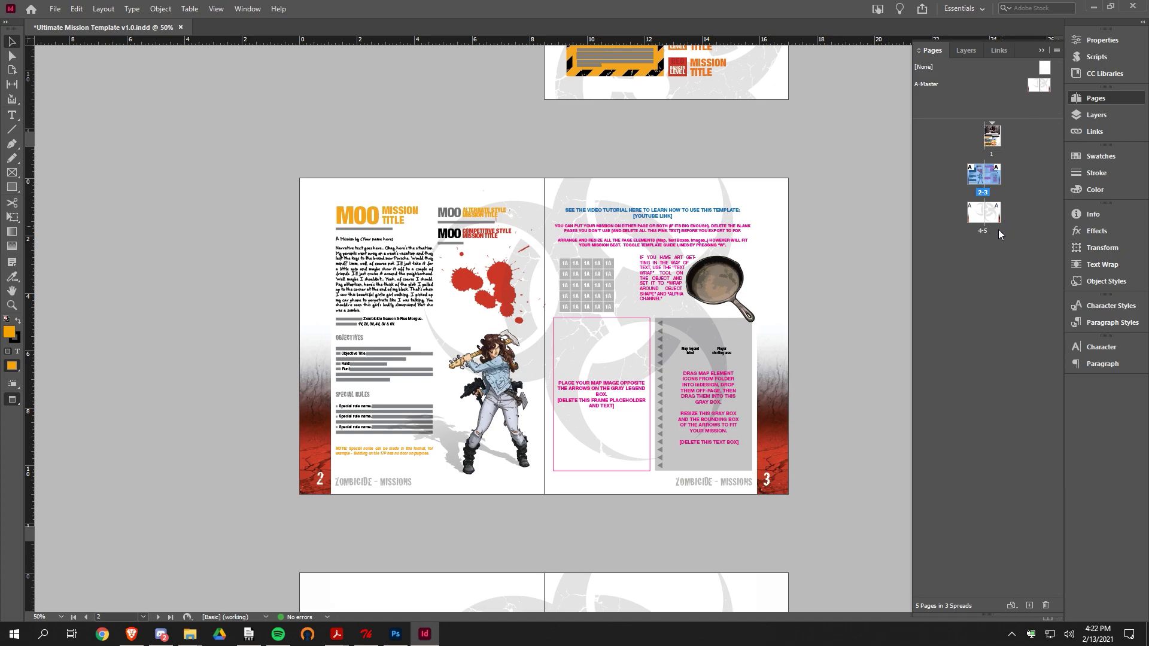
click(984, 215)
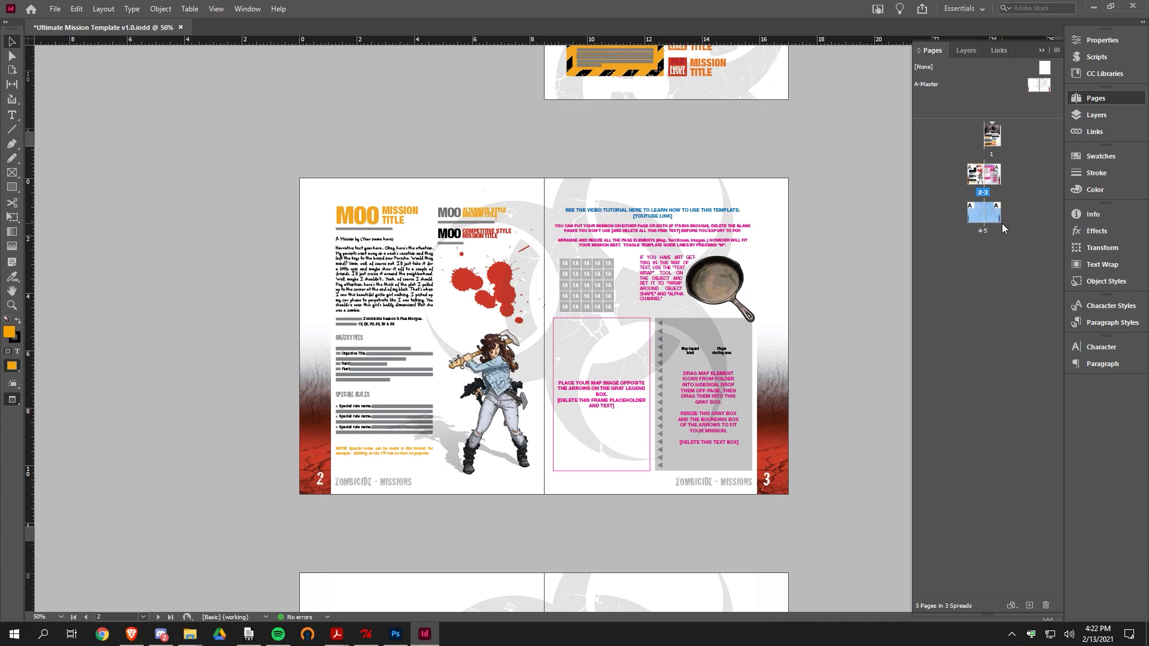
right_click(987, 218)
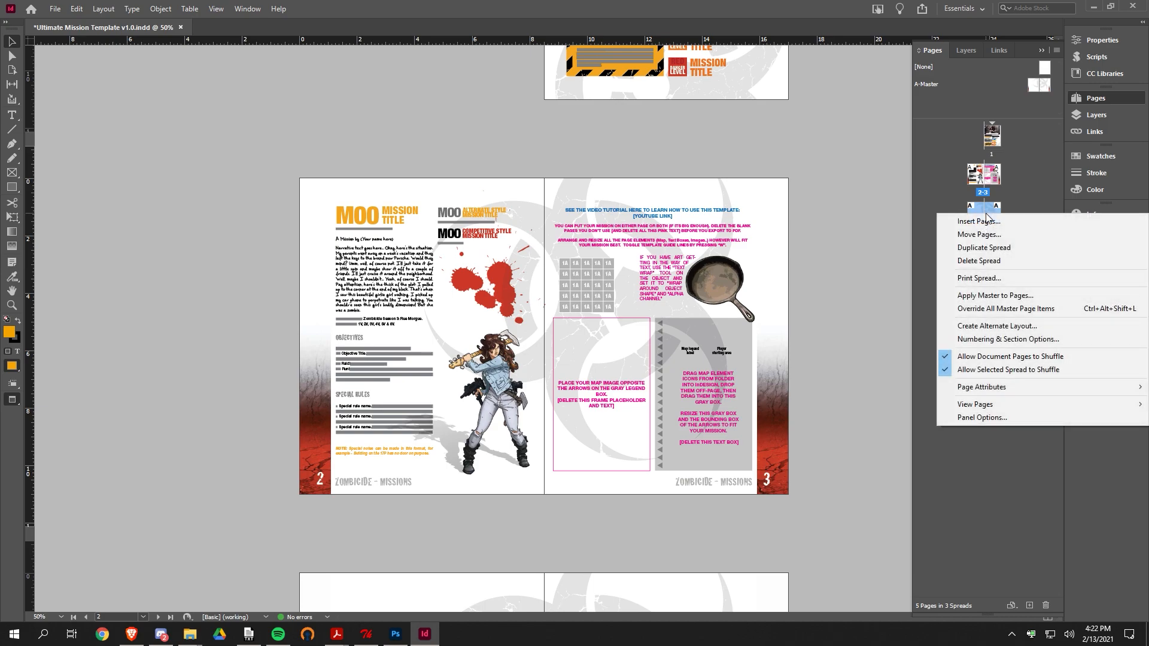
click(985, 260)
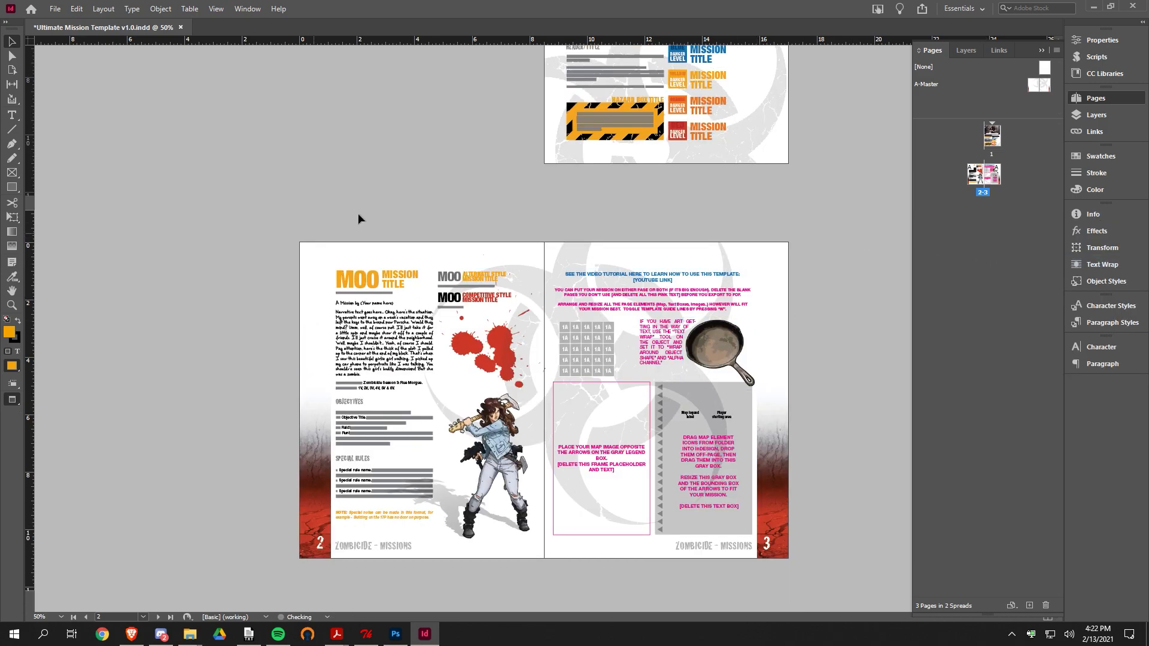